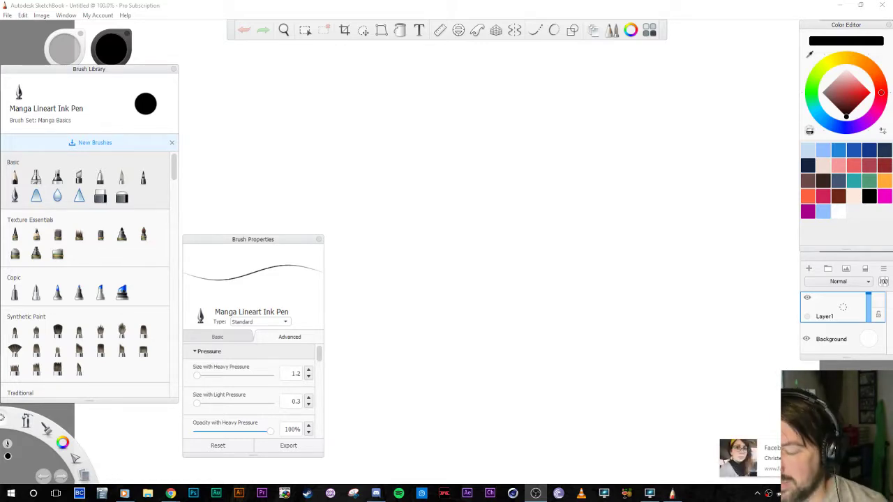
pyautogui.click(488, 252)
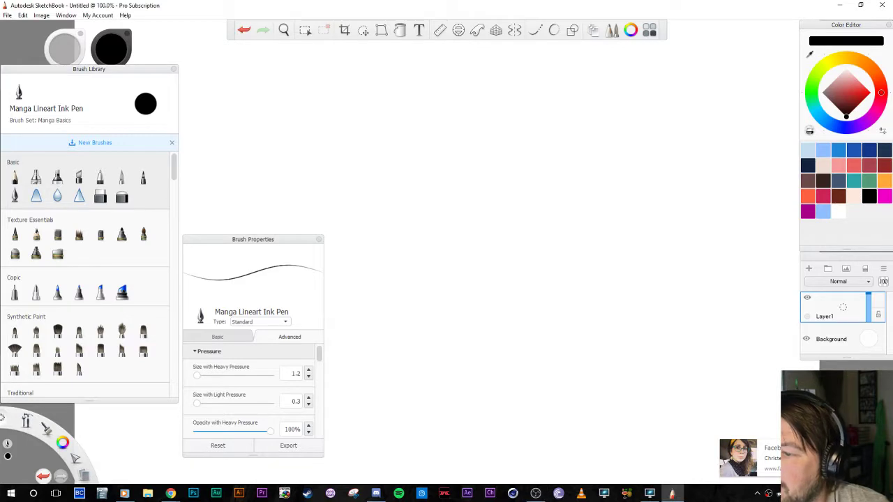
pyautogui.press('space')
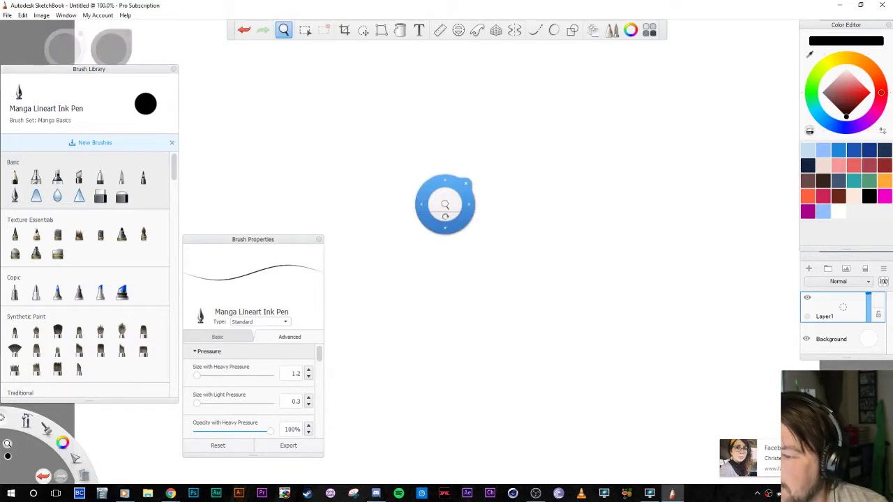
pyautogui.press('space')
pyautogui.moveTo(444, 224); pyautogui.dragTo(453, 249)
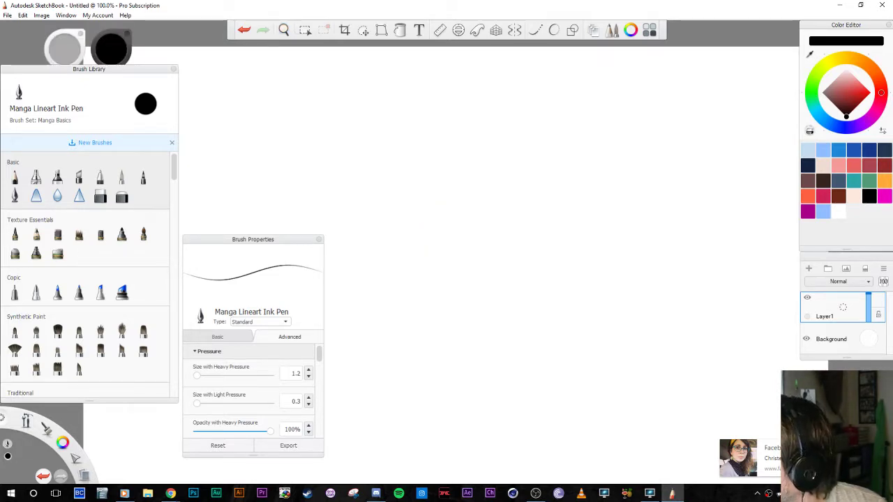
pyautogui.press('space')
pyautogui.moveTo(499, 139); pyautogui.dragTo(520, 86)
pyautogui.moveTo(570, 169); pyautogui.dragTo(514, 192)
pyautogui.press('space')
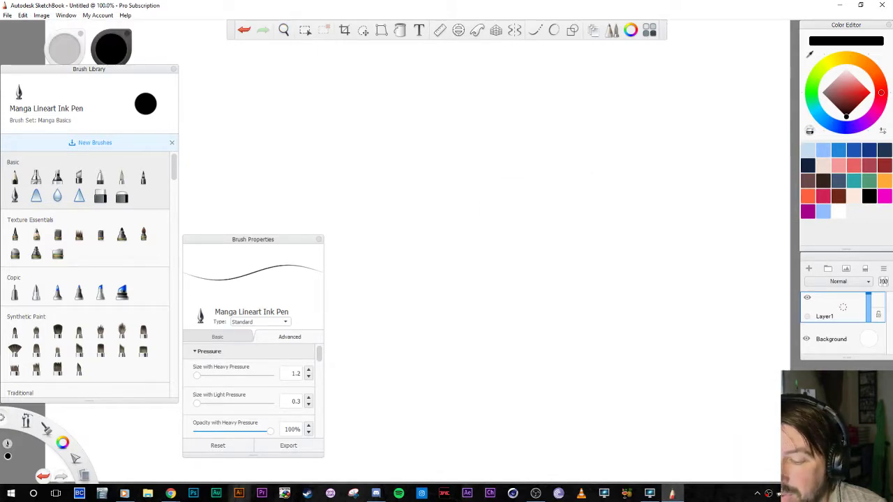
pyautogui.press('space')
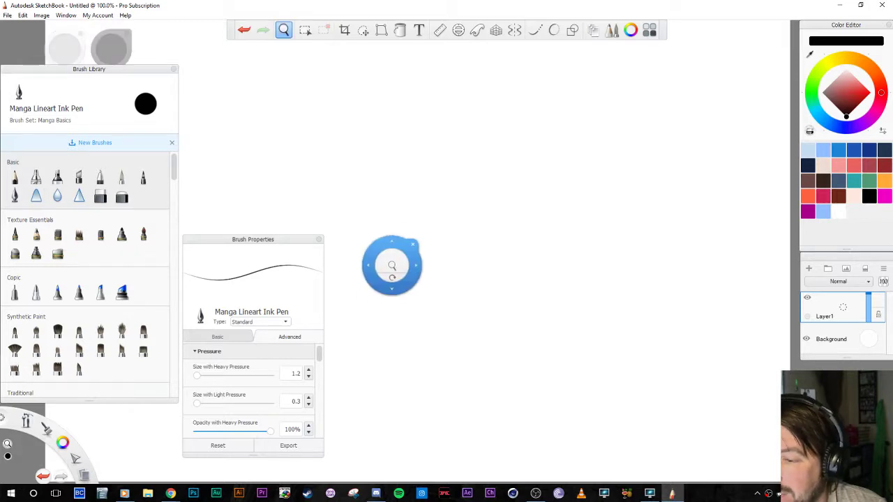
pyautogui.moveTo(406, 234); pyautogui.dragTo(529, 255)
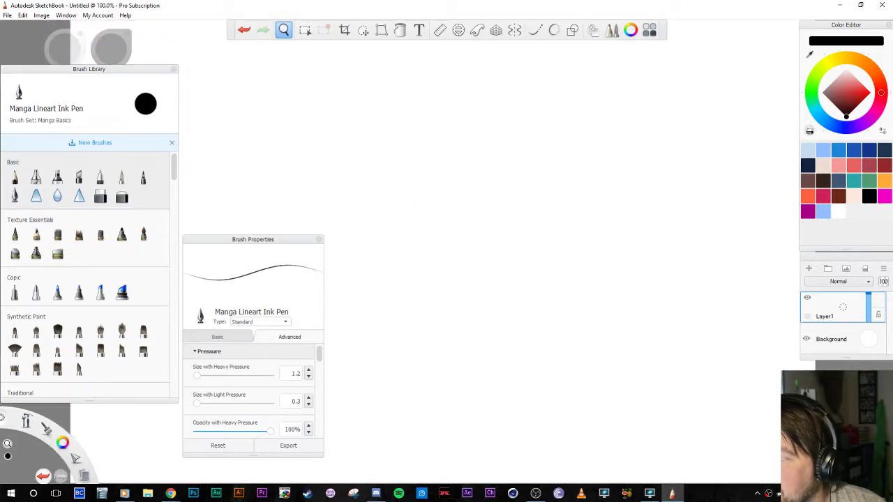
pyautogui.press('space')
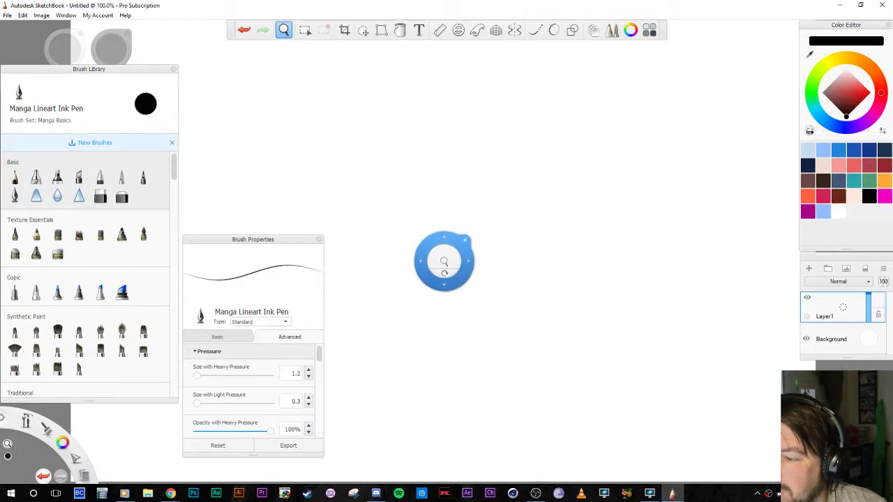
pyautogui.press('space')
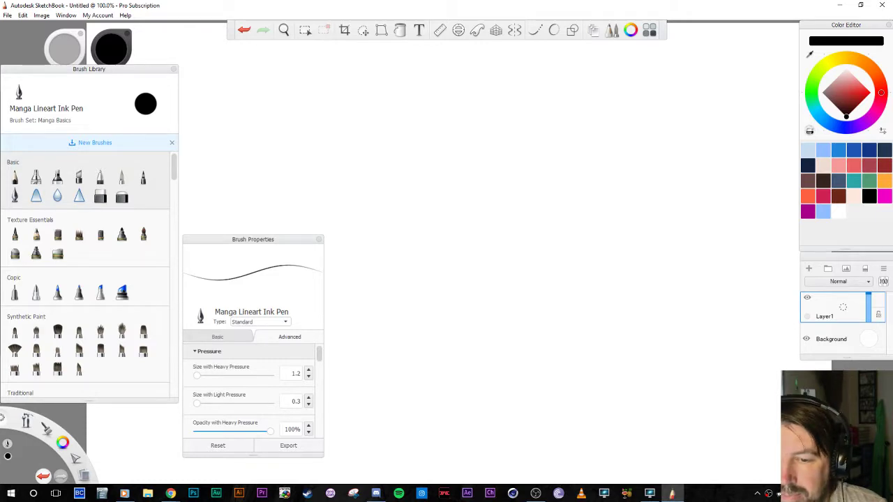
# Browse the brush library down to the Manga Basics set
pyautogui.scroll(-15, 85, 272)
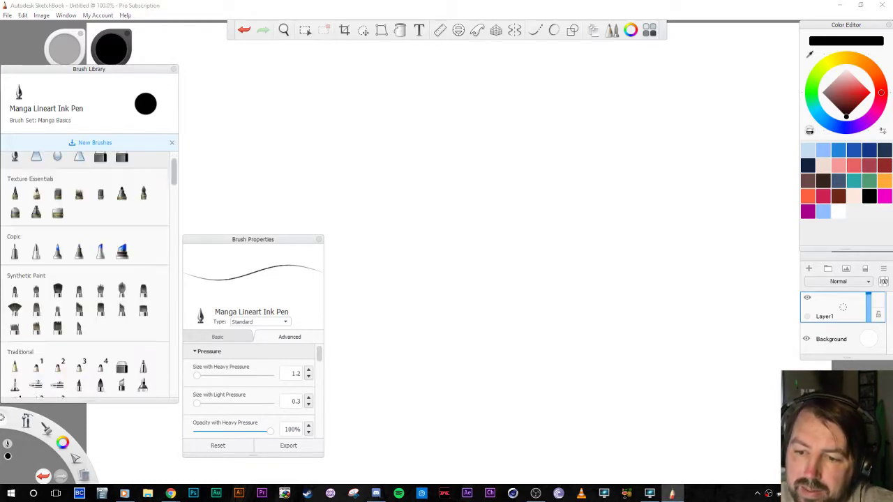
pyautogui.scroll(-15, 84, 274)
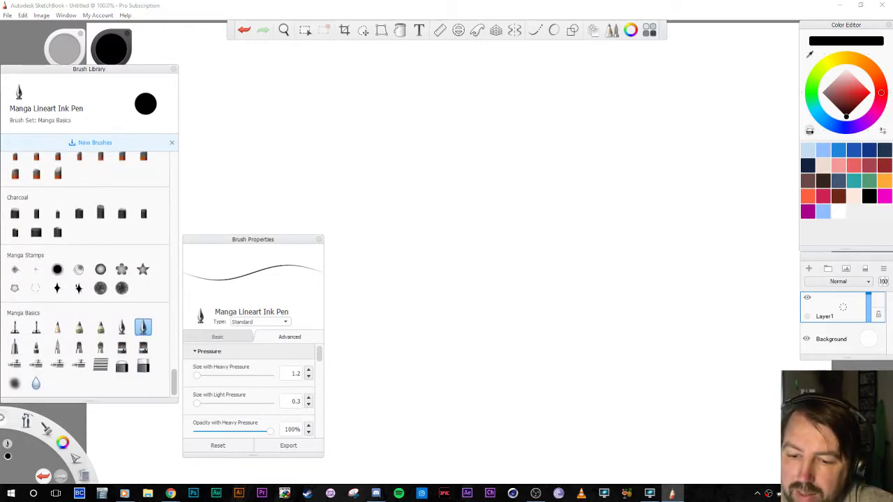
pyautogui.scroll(-6, 84, 275)
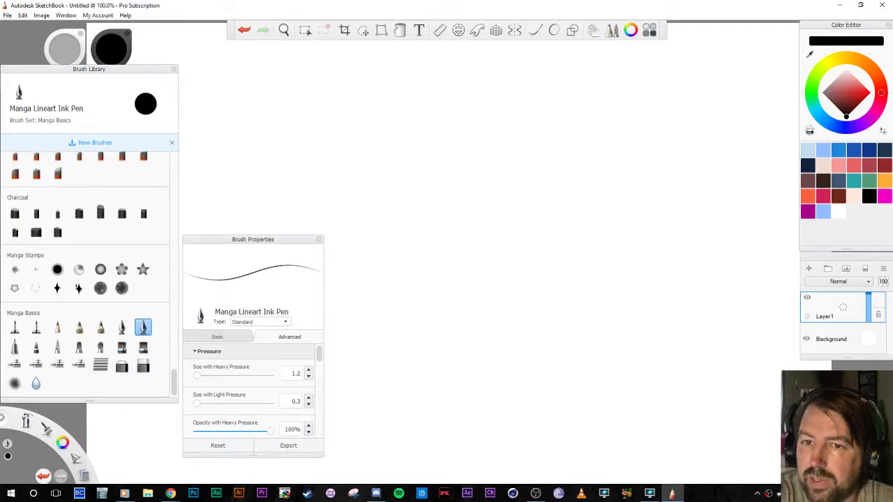
# Open the recent file final fantasy-6 sabin.psd without saving the untitled drawing, and examine the whole figure
pyautogui.click(7, 15)
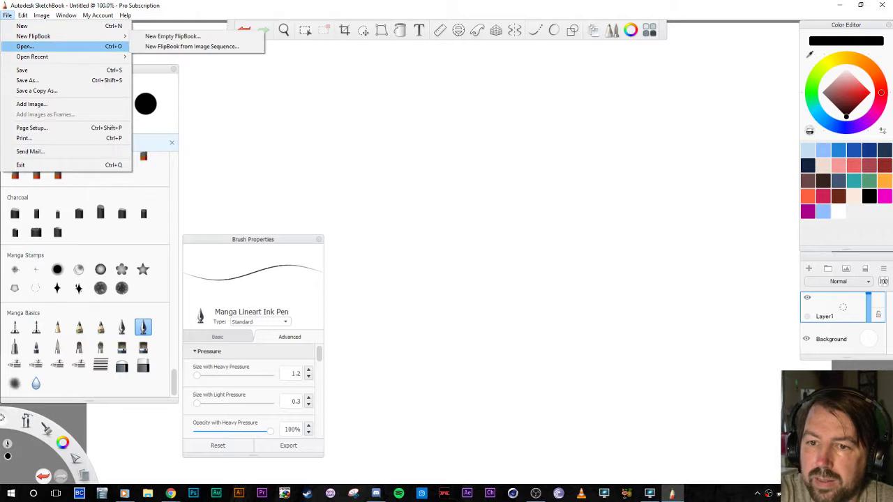
pyautogui.moveTo(32, 56)
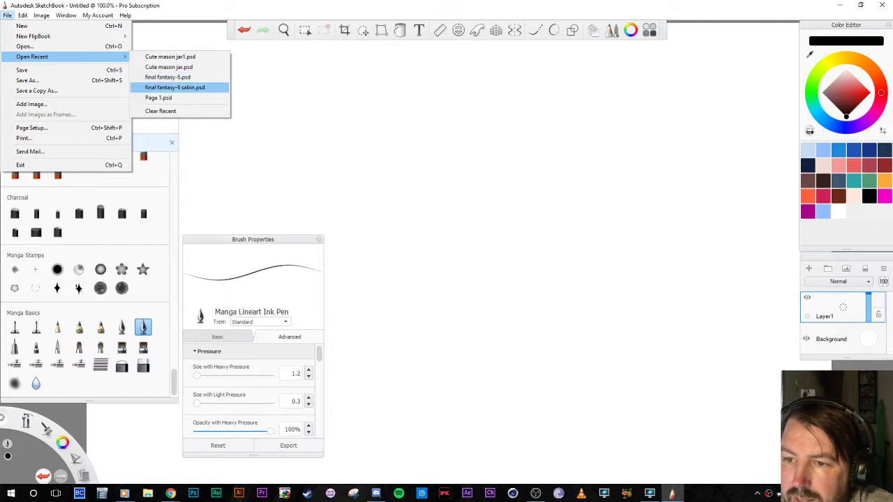
pyautogui.click(174, 87)
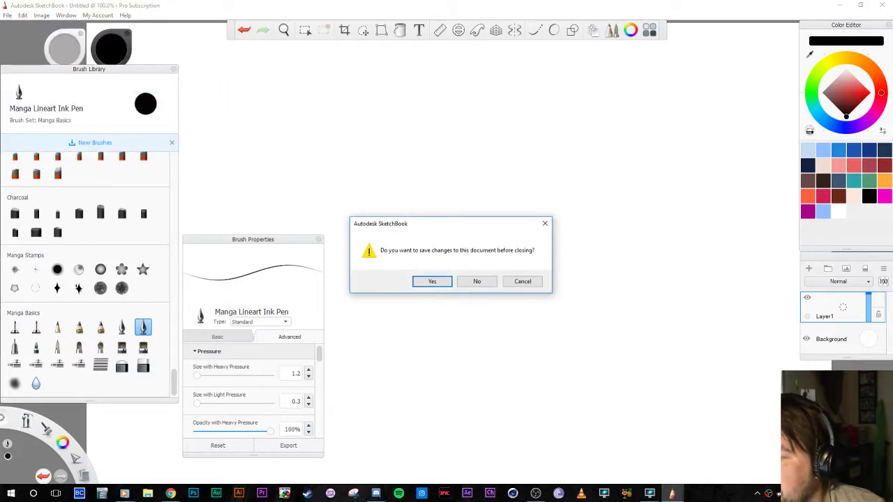
pyautogui.click(477, 281)
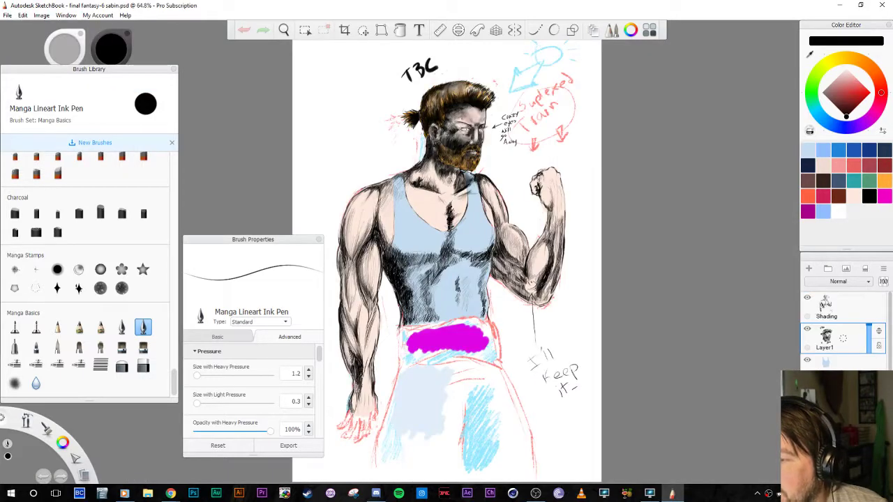
pyautogui.moveTo(489, 204)
pyautogui.mouseDown()
pyautogui.moveTo(505, 222)
pyautogui.moveTo(518, 180)
pyautogui.moveTo(497, 187)
pyautogui.moveTo(527, 196)
pyautogui.moveTo(531, 218)
pyautogui.moveTo(530, 189)
pyautogui.mouseUp()
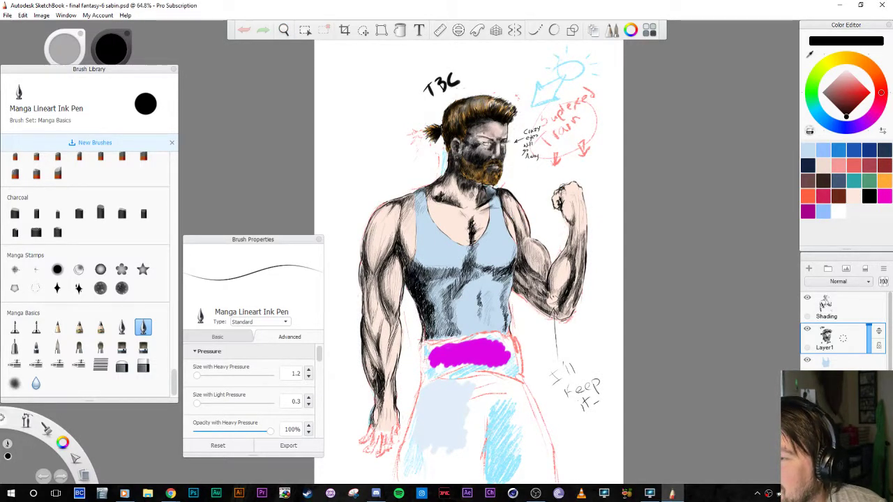
pyautogui.press('space')
pyautogui.moveTo(529, 247); pyautogui.dragTo(530, 198)
pyautogui.press('space')
pyautogui.moveTo(463, 161); pyautogui.dragTo(586, 270)
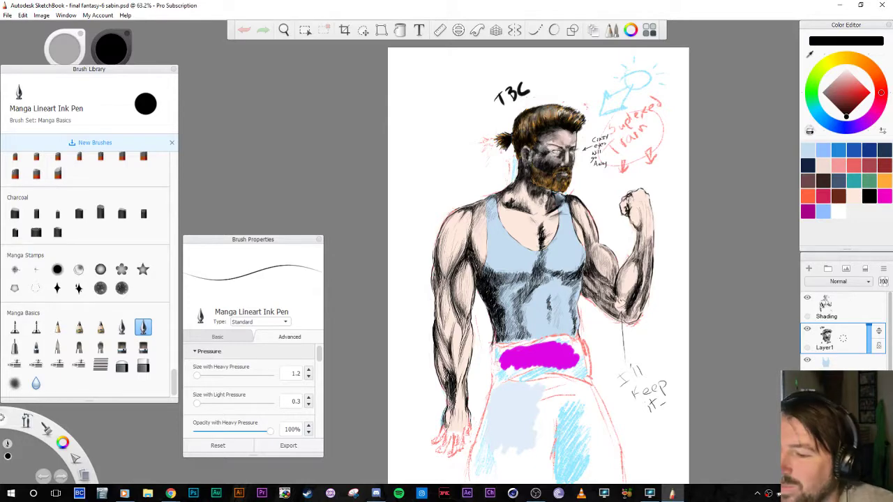
# Open the recent file final fantasy-6.psd and examine the artwork both up close and as a whole
pyautogui.click(7, 15)
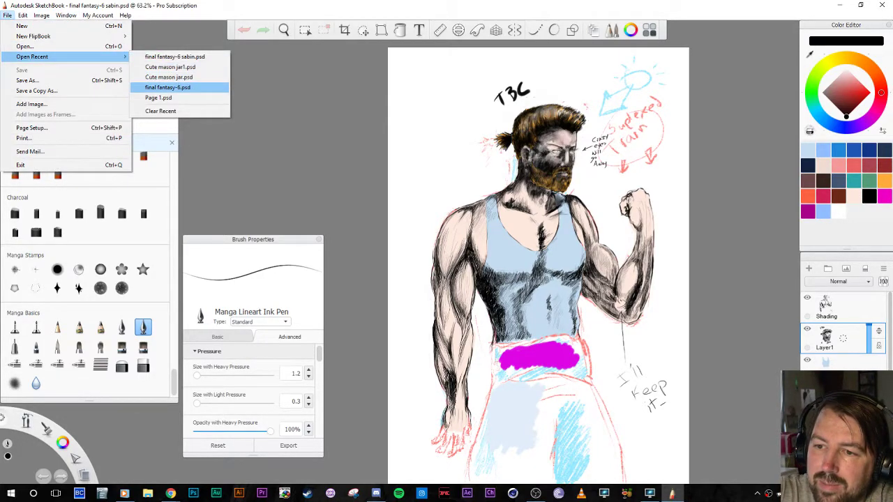
pyautogui.click(167, 87)
pyautogui.press('space')
pyautogui.moveTo(523, 205); pyautogui.dragTo(559, 208)
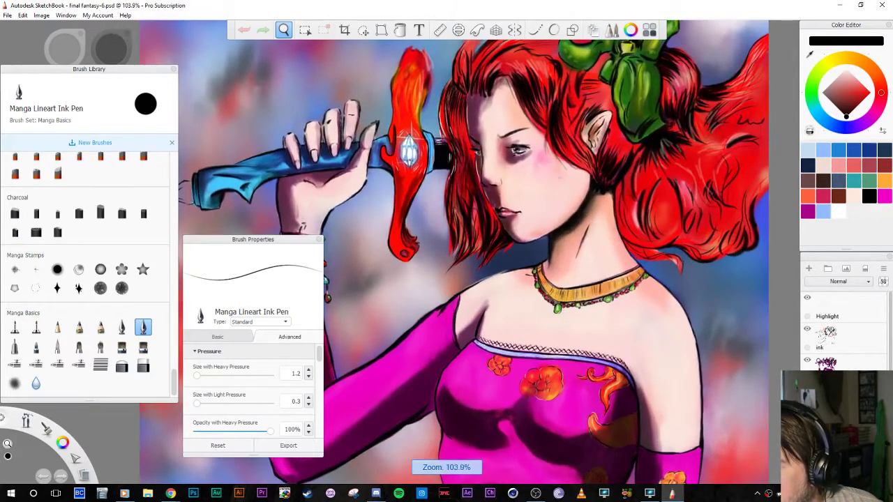
pyautogui.click(500, 184)
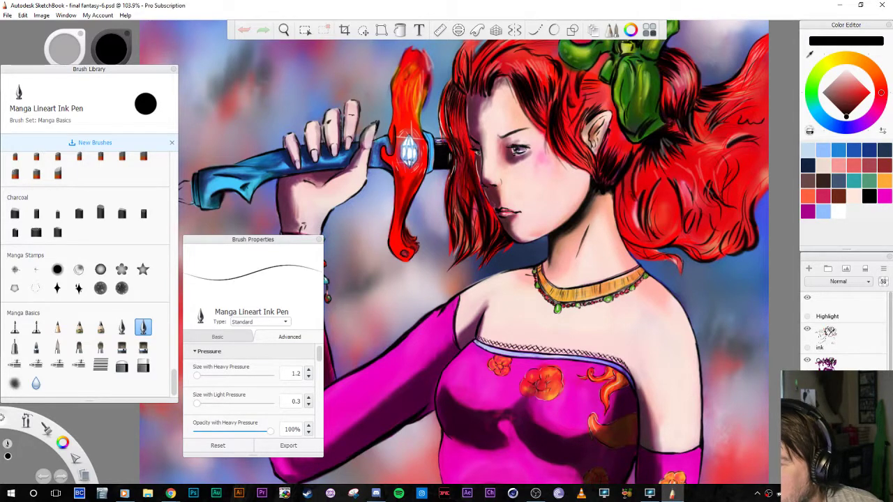
pyautogui.press('space')
pyautogui.moveTo(510, 191); pyautogui.dragTo(573, 253)
pyautogui.moveTo(507, 157); pyautogui.dragTo(507, 157)
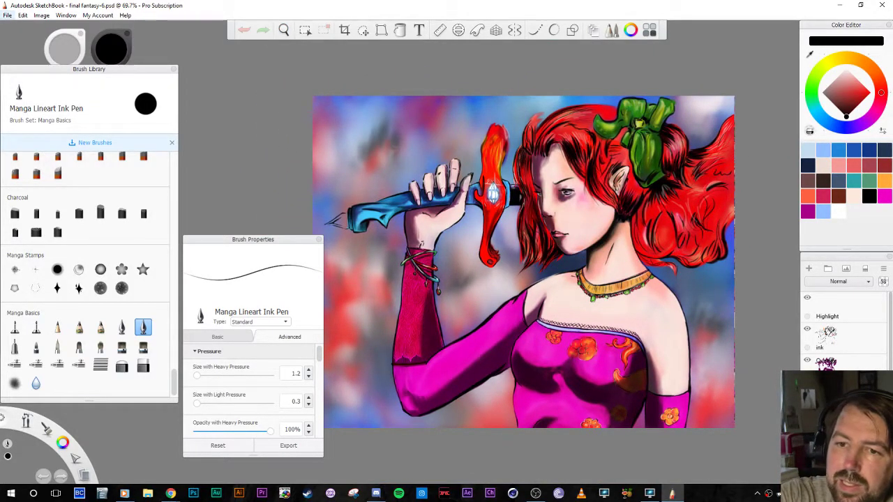
# Create a new blank drawing
pyautogui.click(7, 14)
pyautogui.click(22, 26)
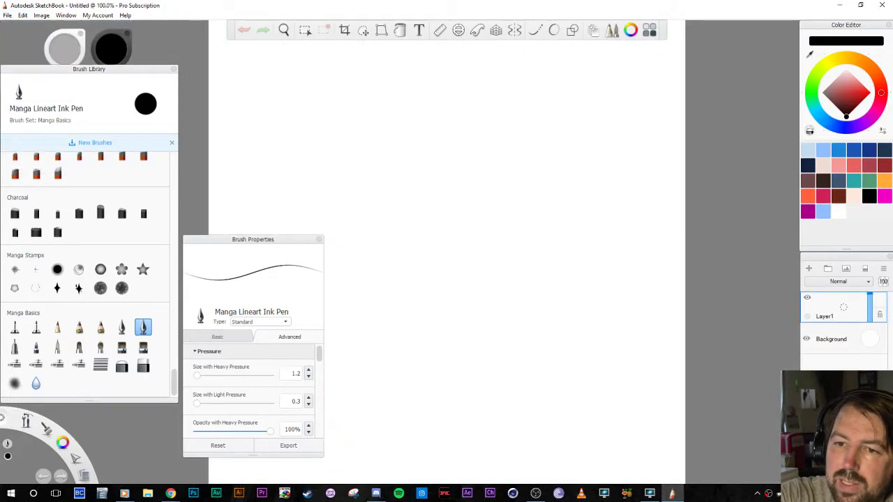
pyautogui.press('space')
pyautogui.moveTo(447, 193); pyautogui.dragTo(494, 220)
pyautogui.press('Escape')
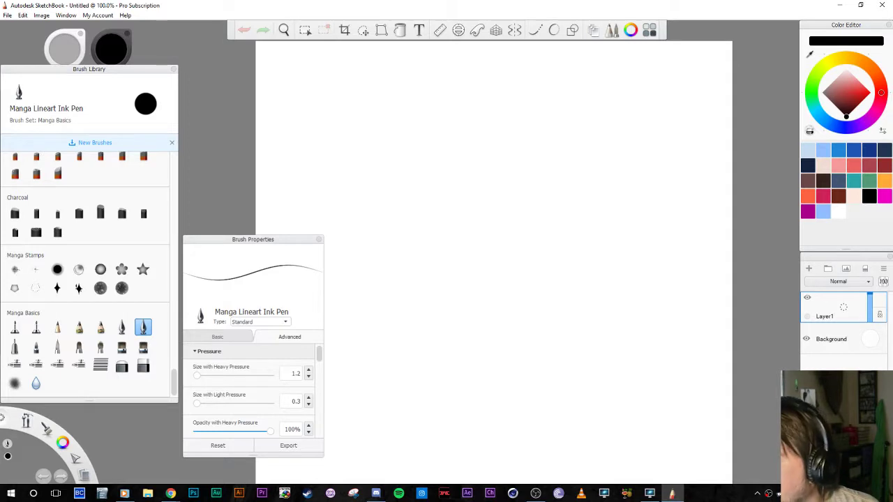
# Close the Brush Properties palette to free up the canvas
pyautogui.press('space')
pyautogui.moveTo(482, 223)
pyautogui.mouseDown()
pyautogui.moveTo(512, 208)
pyautogui.moveTo(443, 199)
pyautogui.moveTo(451, 166)
pyautogui.moveTo(437, 201)
pyautogui.moveTo(458, 202)
pyautogui.moveTo(451, 200)
pyautogui.mouseUp()
pyautogui.click(318, 240)
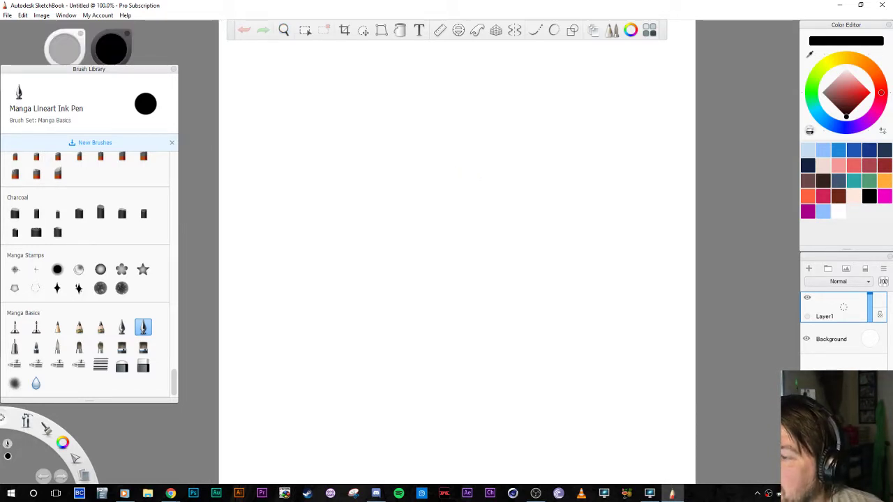
# Turn on the perspective guides and compare the one-point, two-point, three-point and fisheye modes
pyautogui.press('space')
pyautogui.moveTo(455, 171); pyautogui.dragTo(452, 217)
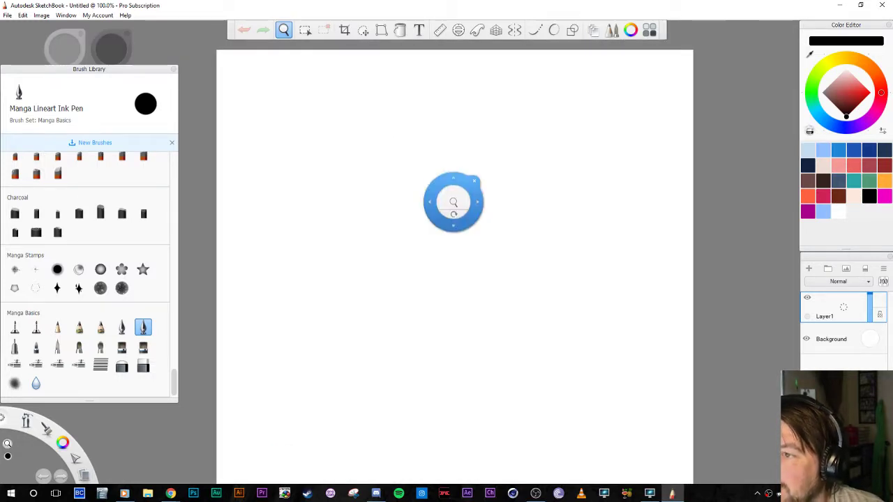
pyautogui.click(496, 30)
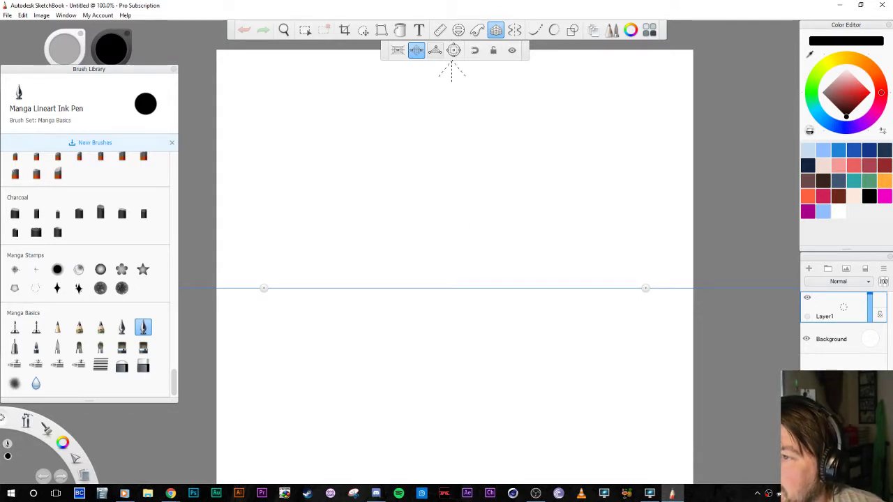
pyautogui.click(397, 50)
pyautogui.click(435, 51)
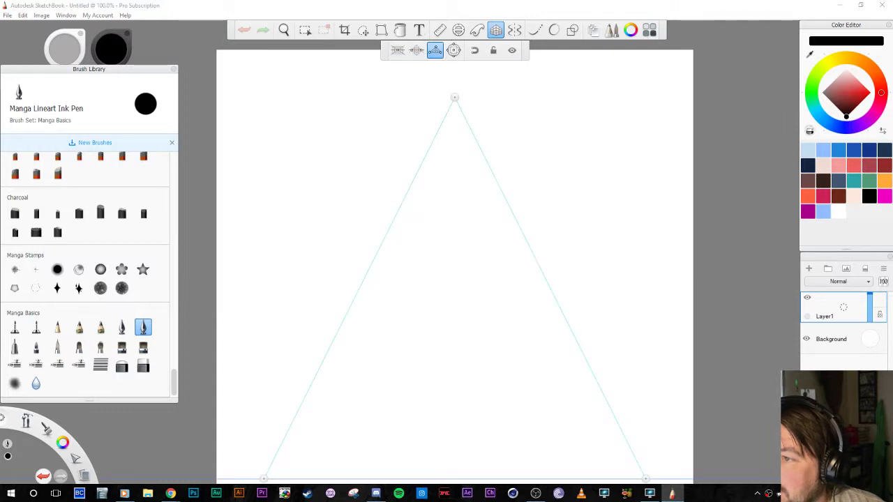
pyautogui.click(453, 50)
pyautogui.click(397, 50)
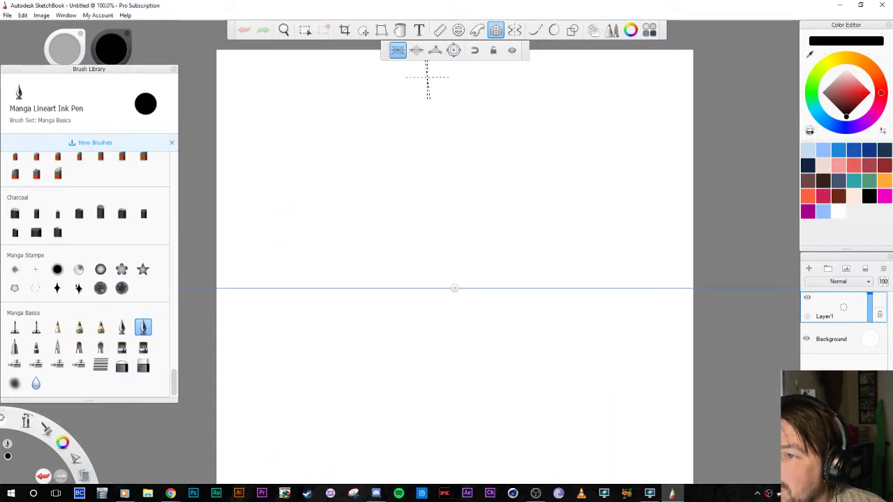
pyautogui.click(416, 50)
pyautogui.click(435, 50)
pyautogui.click(454, 50)
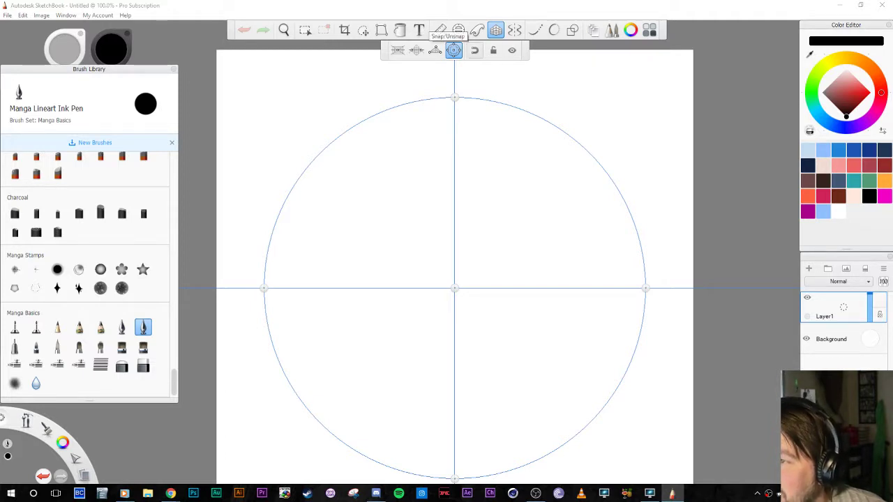
# Choose one-point perspective and move its vanishing point slightly above the canvas centre
pyautogui.click(398, 51)
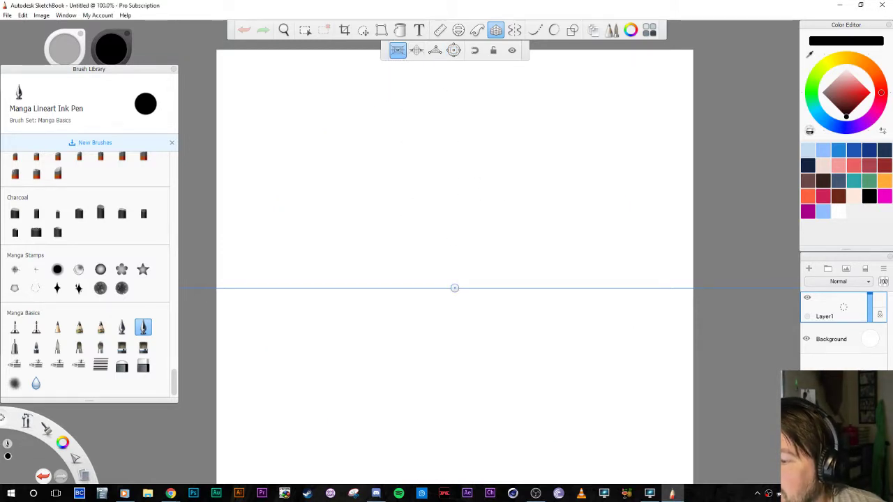
pyautogui.moveTo(454, 288); pyautogui.dragTo(458, 258)
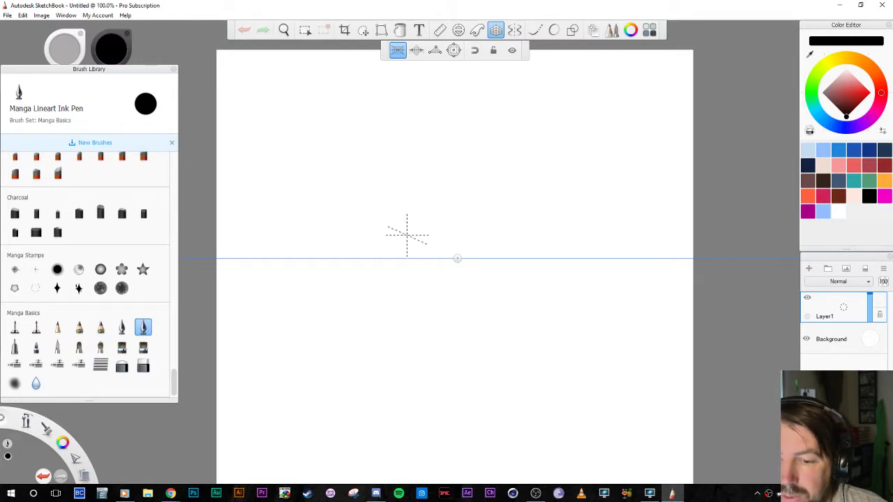
# Draw a straight perspective line from the vanishing point up to the right, ending near the top of the canvas
pyautogui.moveTo(533, 117)
pyautogui.mouseDown()
pyautogui.moveTo(503, 175)
pyautogui.moveTo(541, 105)
pyautogui.moveTo(481, 215)
pyautogui.mouseUp()
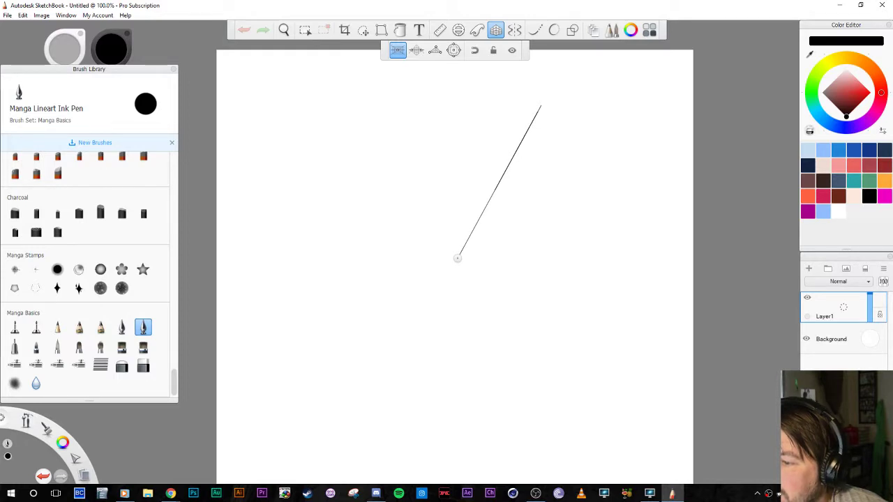
pyautogui.moveTo(456, 258); pyautogui.dragTo(457, 258)
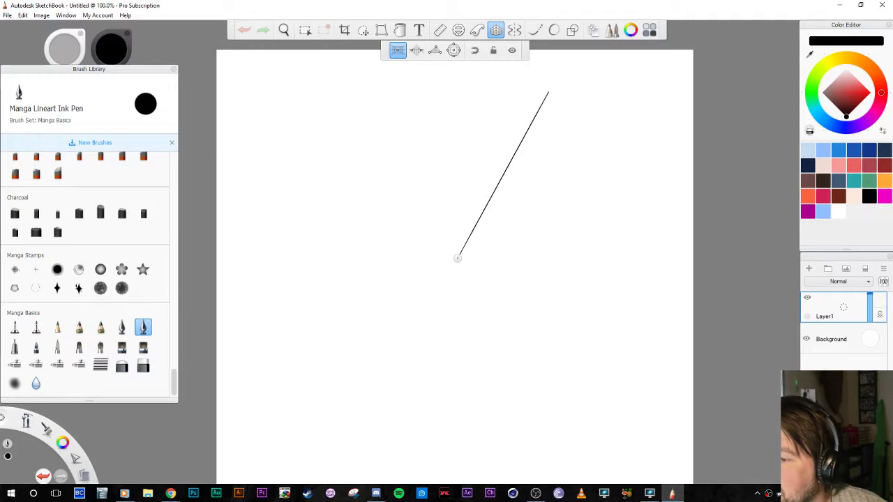
pyautogui.moveTo(457, 258); pyautogui.dragTo(457, 258)
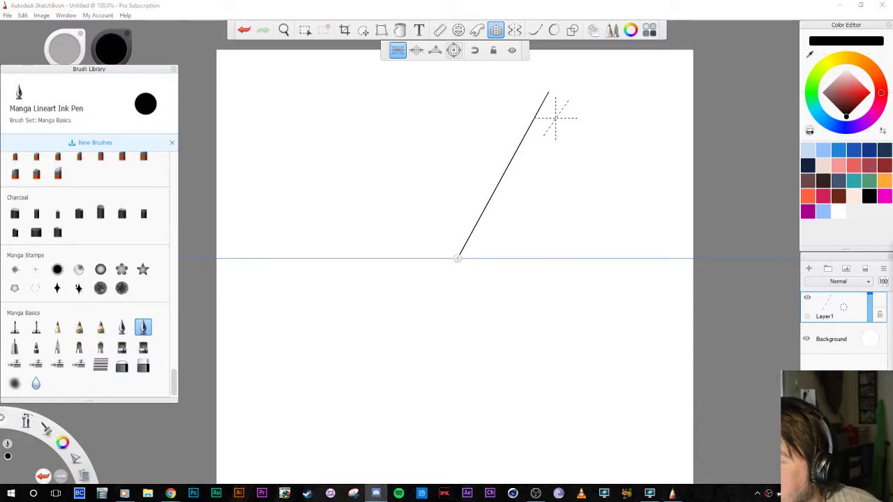
# Draw a vertical edge up from the horizon and a long horizontal from its top, with lines from both corners to the vanishing point
pyautogui.moveTo(573, 117); pyautogui.dragTo(573, 134)
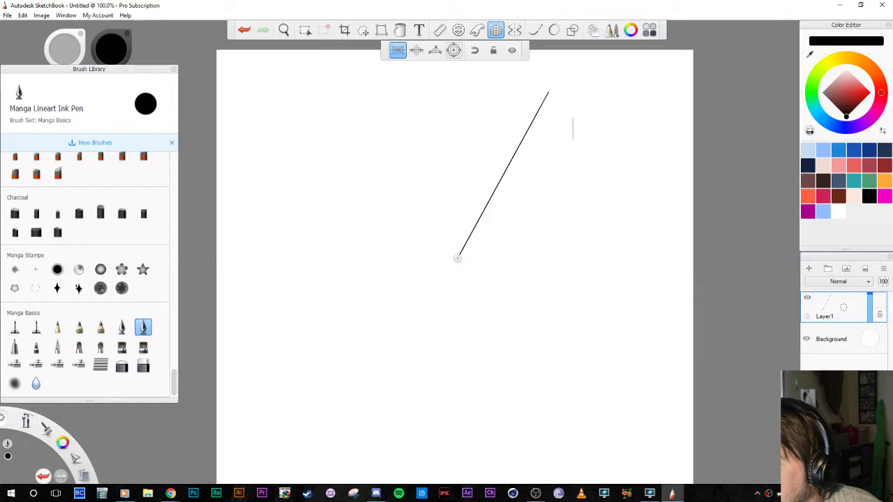
pyautogui.moveTo(573, 183)
pyautogui.mouseDown()
pyautogui.moveTo(572, 219)
pyautogui.moveTo(573, 120)
pyautogui.mouseUp()
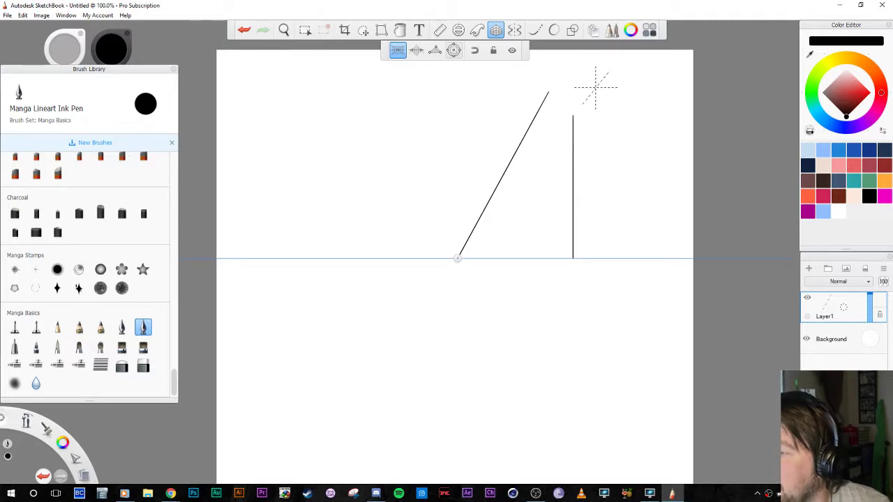
pyautogui.moveTo(573, 124)
pyautogui.mouseDown()
pyautogui.moveTo(428, 124)
pyautogui.moveTo(593, 124)
pyautogui.moveTo(415, 124)
pyautogui.mouseUp()
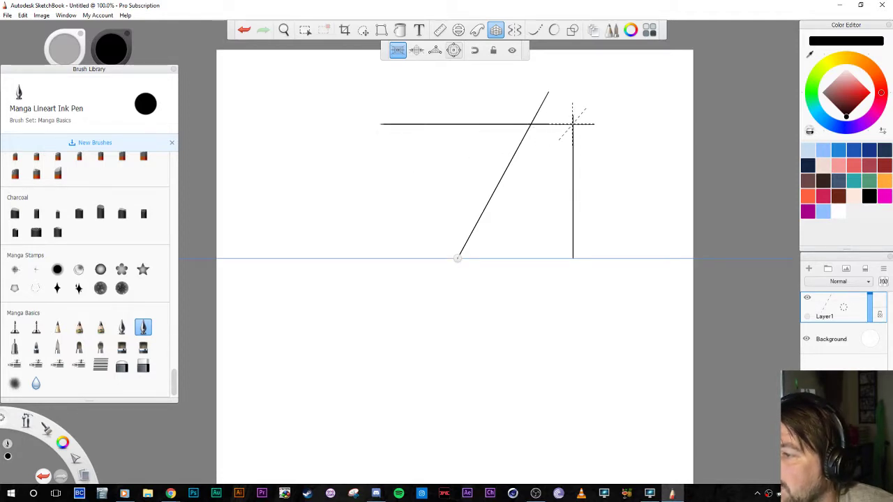
pyautogui.moveTo(572, 125); pyautogui.dragTo(469, 244)
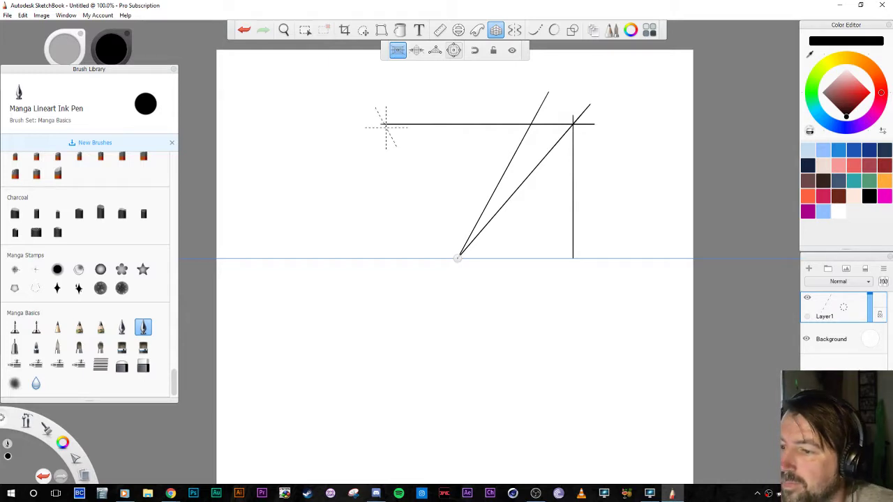
pyautogui.moveTo(378, 115); pyautogui.dragTo(384, 126)
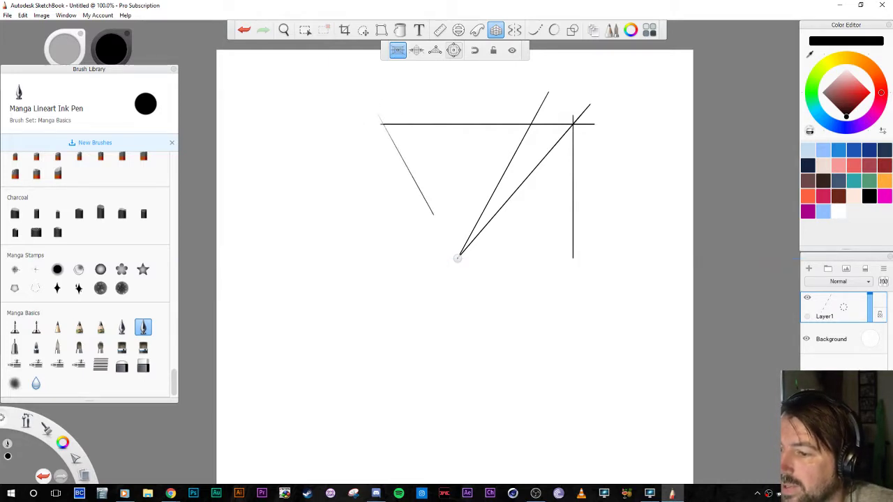
pyautogui.moveTo(457, 256); pyautogui.dragTo(381, 123)
# Try a small rectangle framing the vanishing point, and undo its four lines
pyautogui.moveTo(418, 227); pyautogui.dragTo(418, 276)
pyautogui.moveTo(414, 231); pyautogui.dragTo(416, 230)
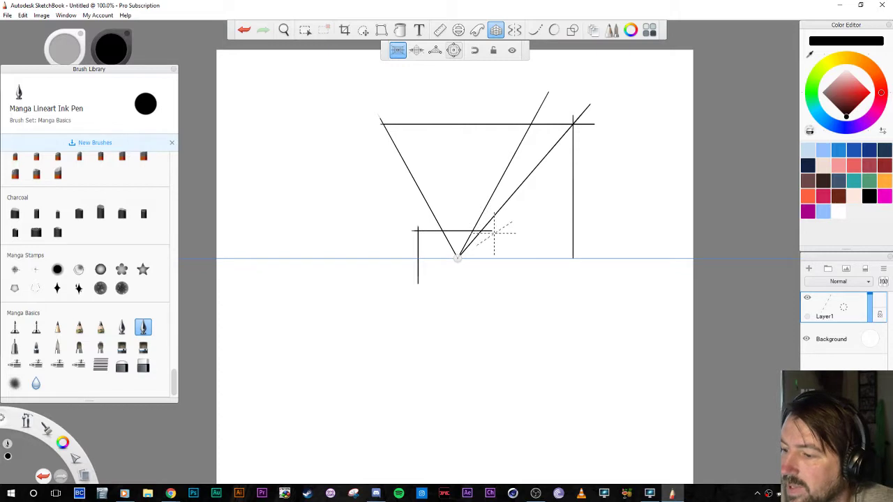
pyautogui.moveTo(491, 229); pyautogui.dragTo(491, 274)
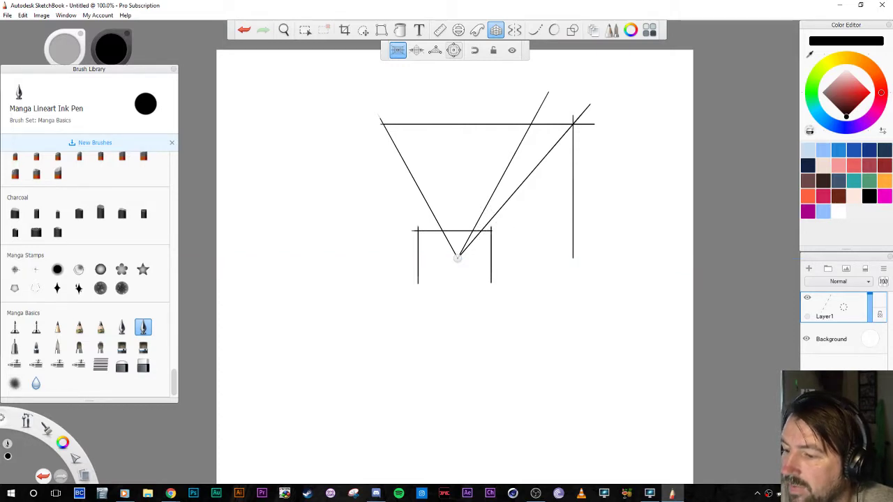
pyautogui.moveTo(409, 282); pyautogui.dragTo(493, 281)
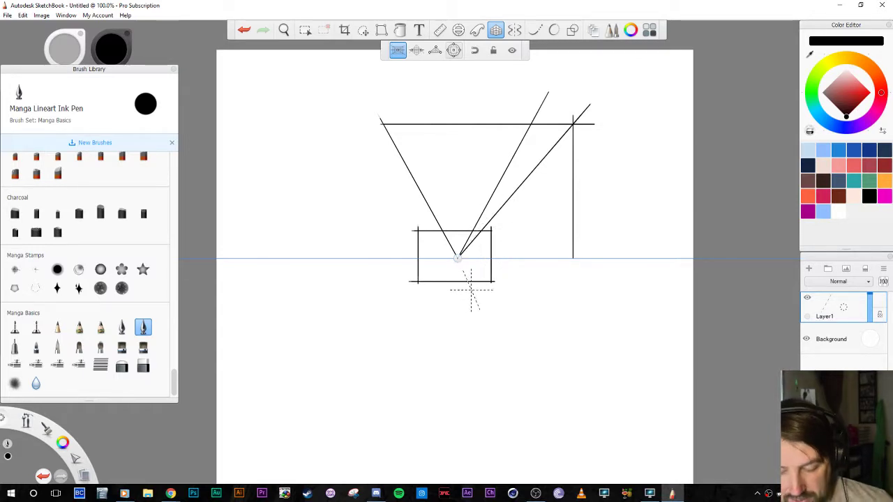
pyautogui.hotkey('ctrl', 'z')
pyautogui.hotkey('ctrl', 'z')
pyautogui.hotkey('ctrl', 'z')
pyautogui.hotkey('ctrl', 'z')
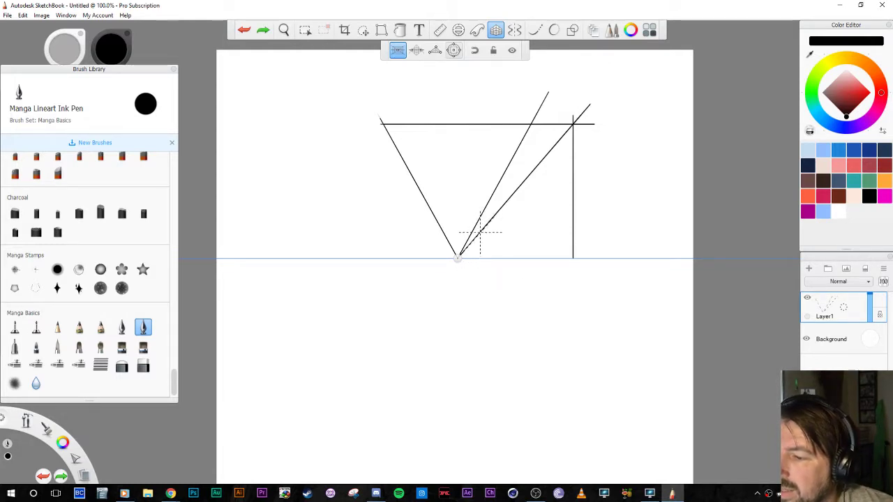
# Erase the inner ends of the converging lines around the vanishing point
pyautogui.press('e')
pyautogui.moveTo(473, 242)
pyautogui.mouseDown()
pyautogui.moveTo(457, 258)
pyautogui.moveTo(441, 230)
pyautogui.mouseUp()
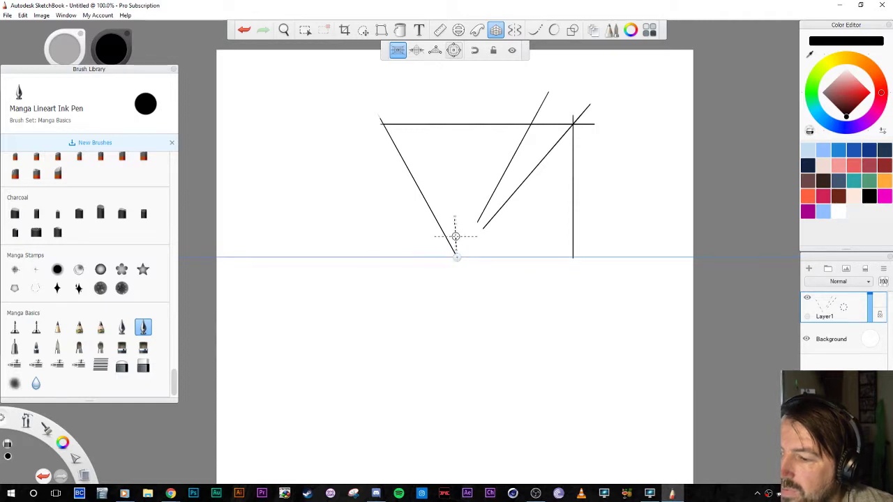
pyautogui.hotkey('ctrl', 'z')
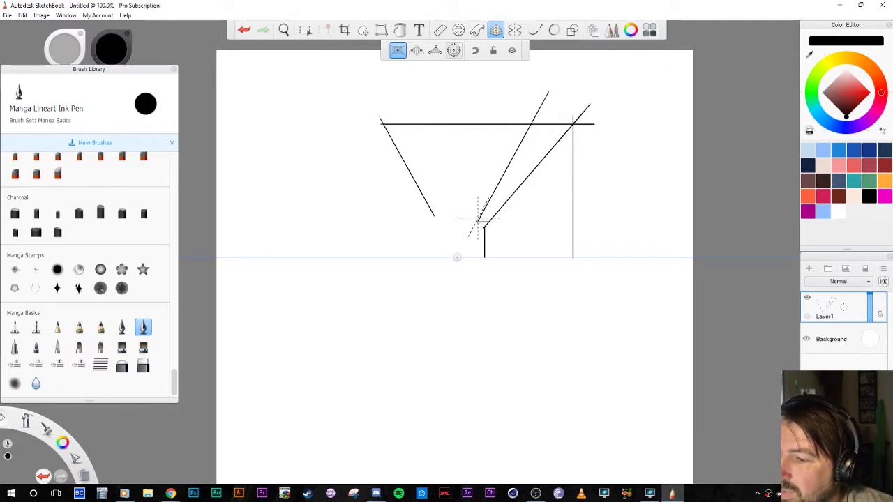
# Draw a vertical edge up from the middle diagonal's inner end, with a short horizontal and a receding line from its top
pyautogui.moveTo(478, 222); pyautogui.dragTo(477, 168)
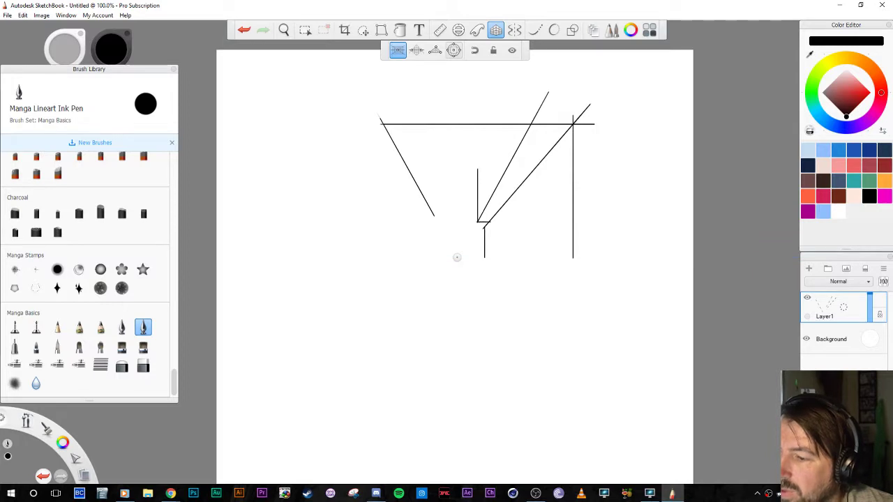
pyautogui.moveTo(477, 169); pyautogui.dragTo(502, 169)
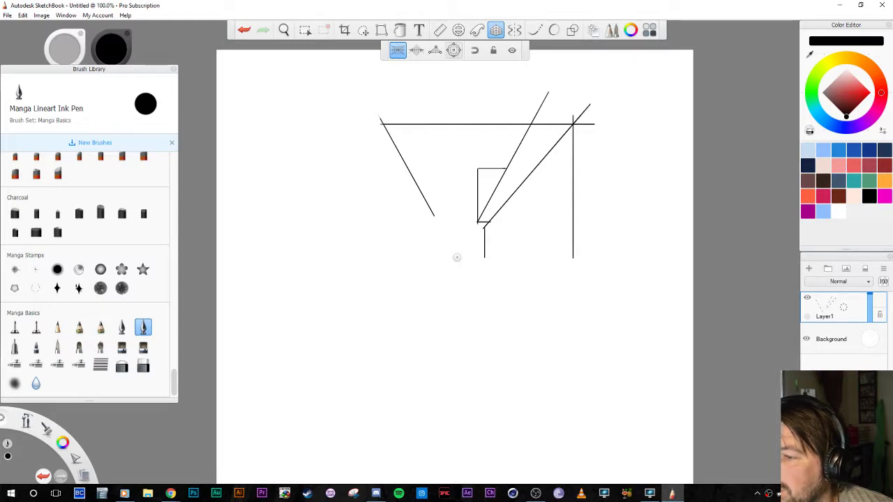
pyautogui.moveTo(478, 169); pyautogui.dragTo(483, 145)
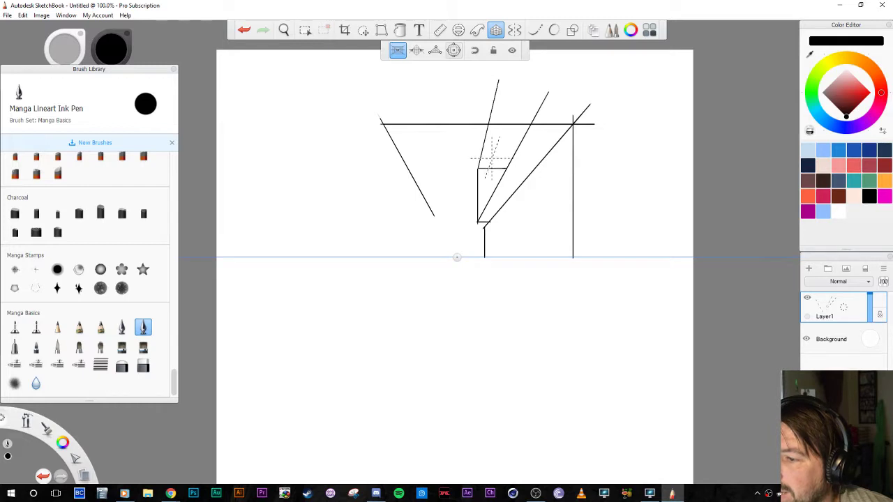
# Erase the short horizontal at the new vertical's top and redraw the broken part of the middle diagonal
pyautogui.press('e')
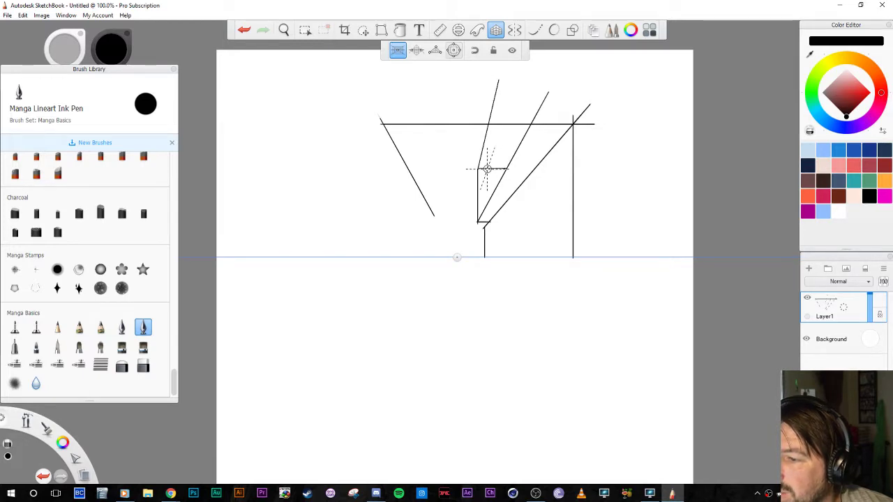
pyautogui.moveTo(490, 169); pyautogui.dragTo(495, 168)
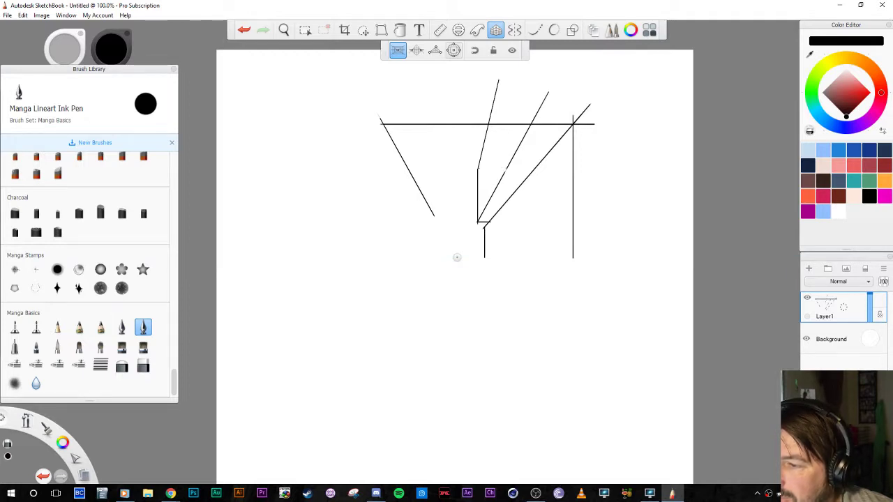
pyautogui.press('e')
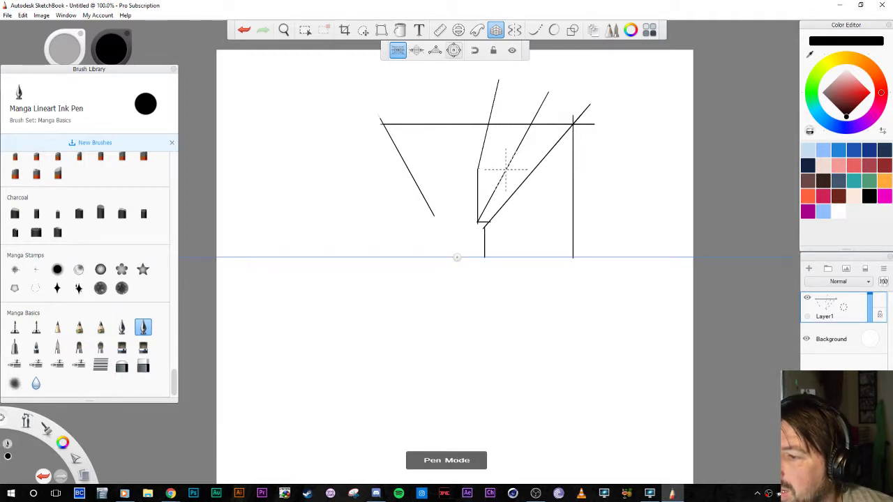
pyautogui.moveTo(519, 145); pyautogui.dragTo(547, 96)
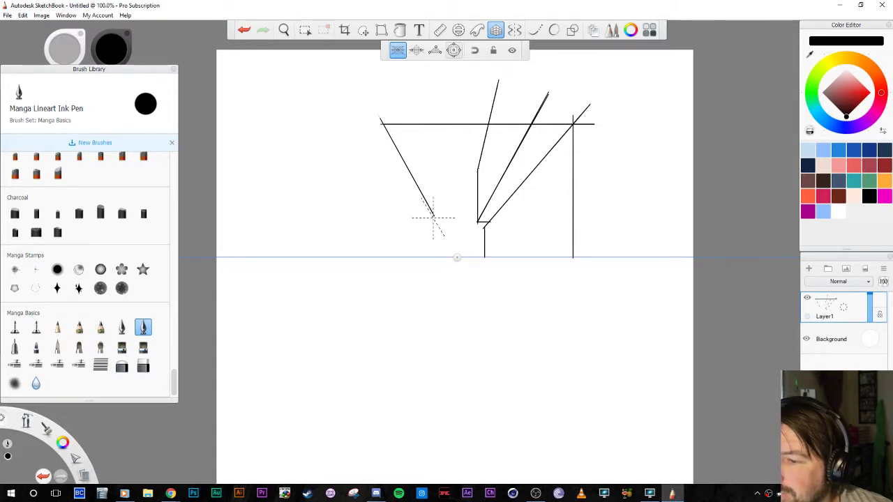
# Draw verticals to the horizon below the left diagonal and the lower ledge, plus a receding line from the ledge to the right vertical
pyautogui.moveTo(434, 216); pyautogui.dragTo(435, 249)
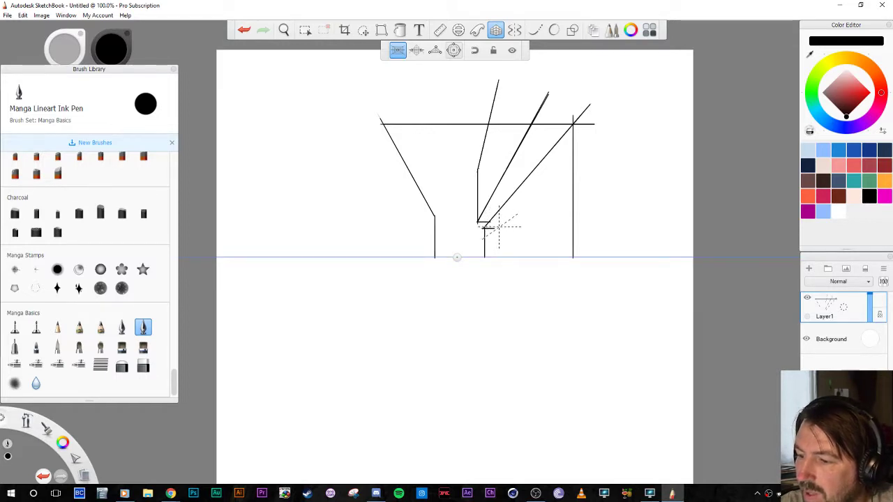
pyautogui.moveTo(488, 228); pyautogui.dragTo(488, 248)
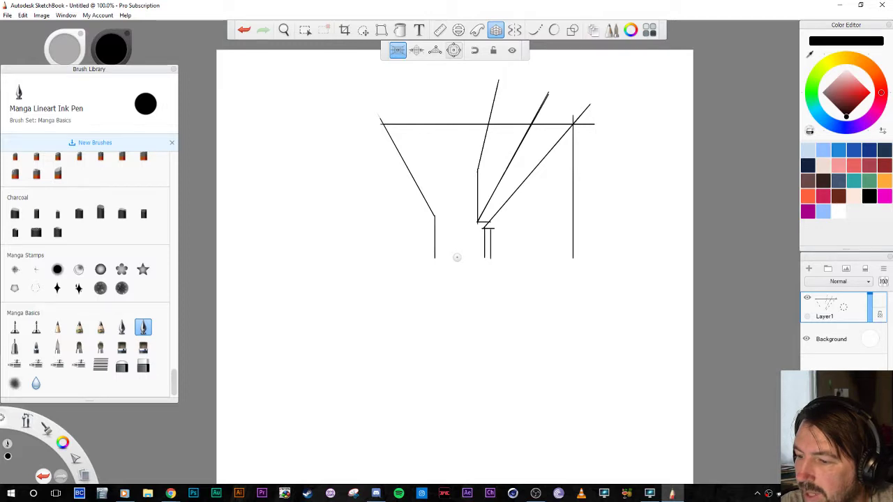
pyautogui.moveTo(491, 227); pyautogui.dragTo(522, 204)
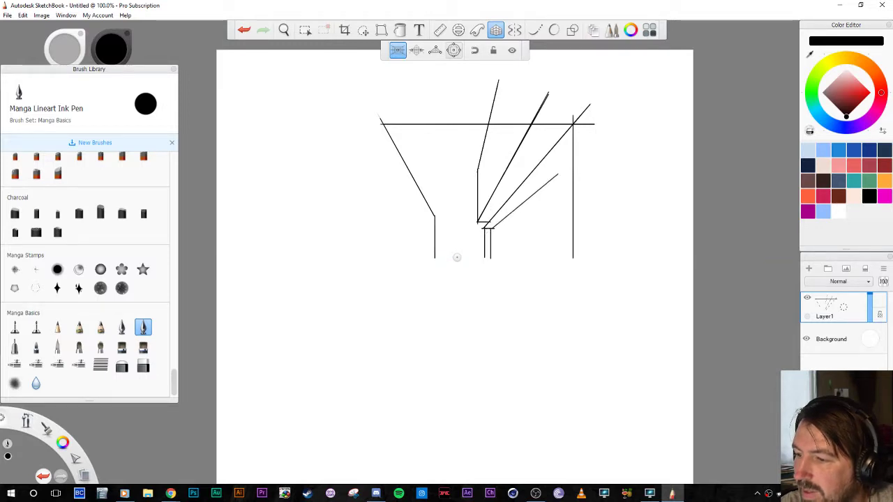
# Erase the inner vertical below the lower ledge and draw a short vertical joining the two ledges
pyautogui.press('shift')
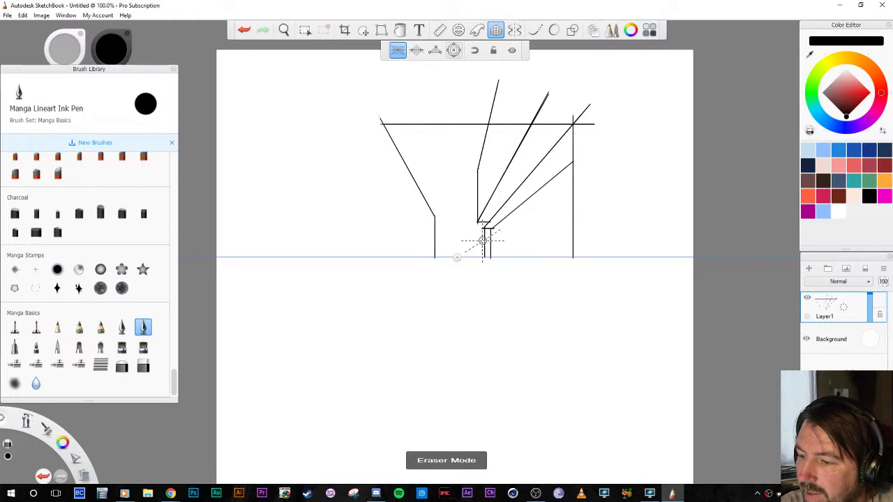
pyautogui.moveTo(484, 239); pyautogui.dragTo(484, 259)
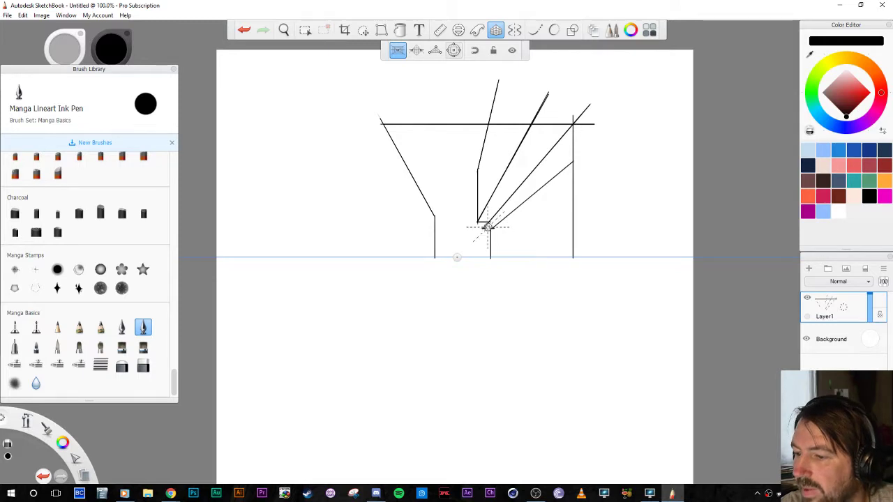
pyautogui.press('e')
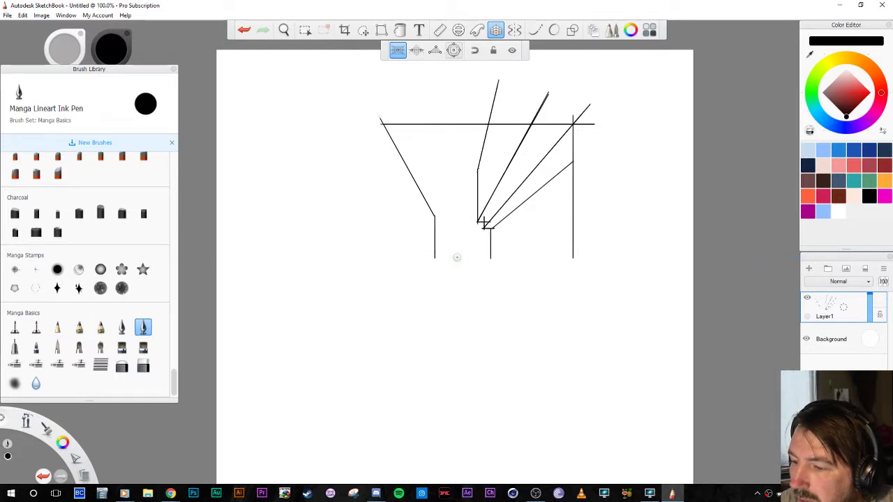
# Trim the excess top of the short vertical between the two ledges
pyautogui.press('e')
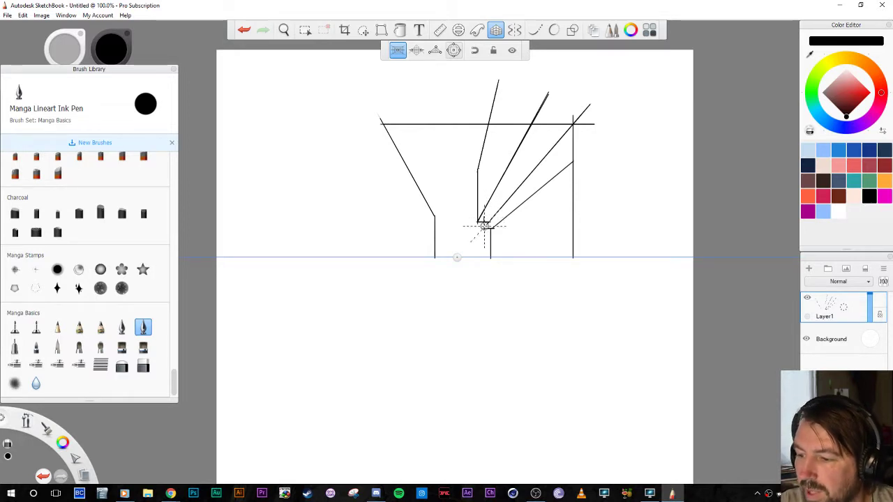
pyautogui.press('space')
pyautogui.moveTo(468, 252); pyautogui.dragTo(523, 138)
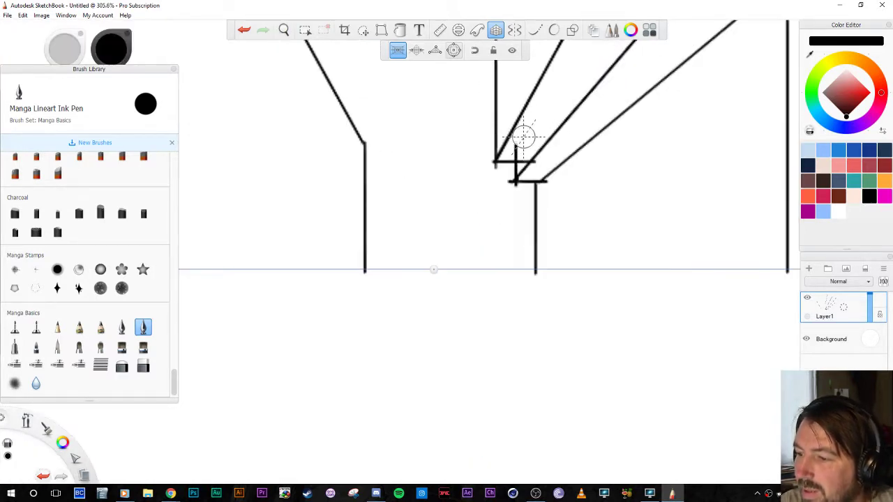
pyautogui.press('space')
pyautogui.moveTo(508, 195); pyautogui.dragTo(440, 279)
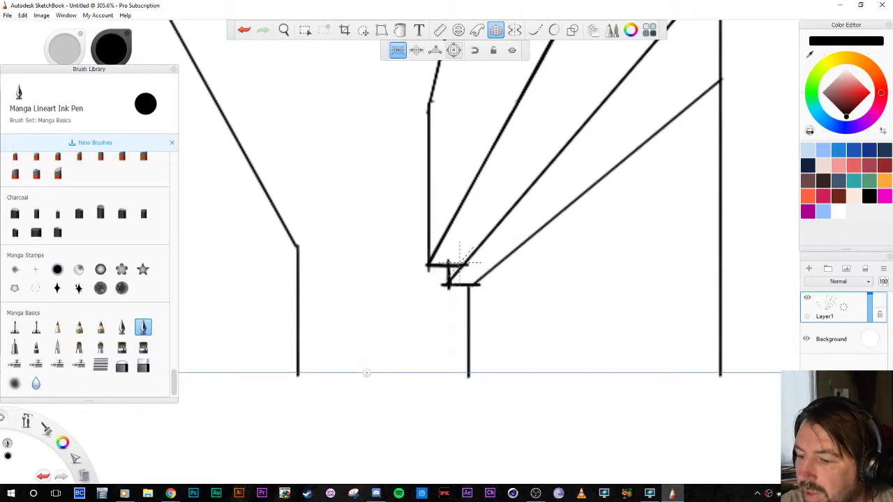
pyautogui.press('e')
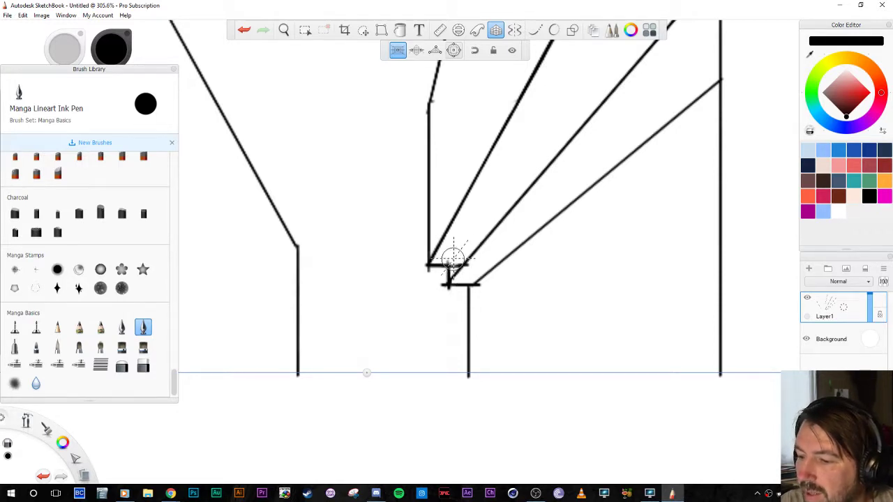
pyautogui.press('e')
pyautogui.press('e')
pyautogui.press('e')
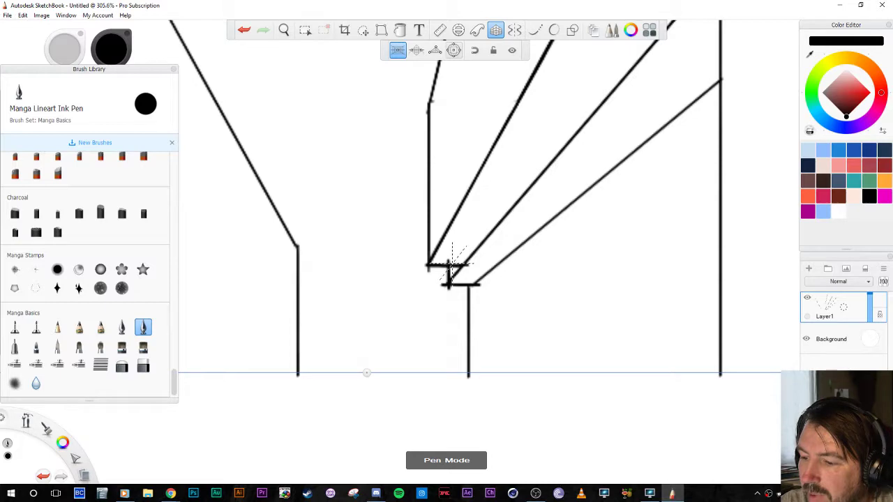
# Draw a receding line from the top of the short vertical up to the long horizontal line
pyautogui.moveTo(450, 266)
pyautogui.mouseDown()
pyautogui.moveTo(618, 40)
pyautogui.moveTo(450, 264)
pyautogui.moveTo(459, 311)
pyautogui.mouseUp()
pyautogui.press('space')
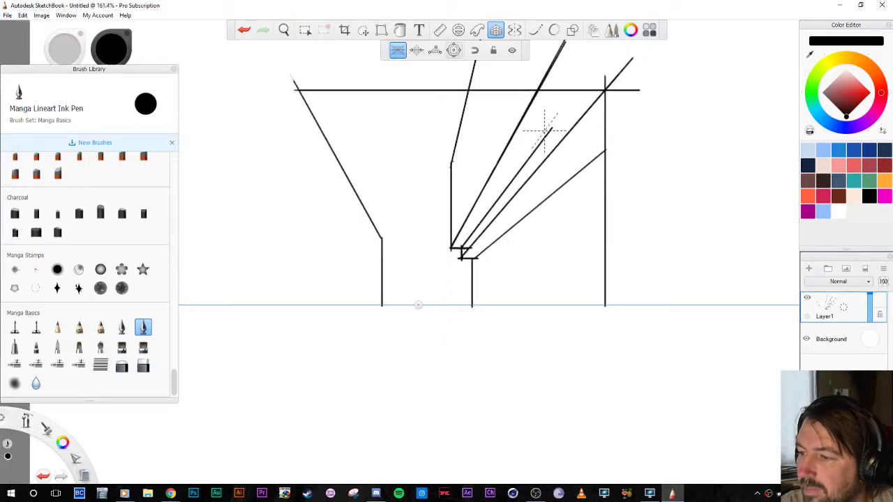
pyautogui.moveTo(545, 135)
pyautogui.mouseDown()
pyautogui.moveTo(582, 87)
pyautogui.moveTo(499, 200)
pyautogui.mouseUp()
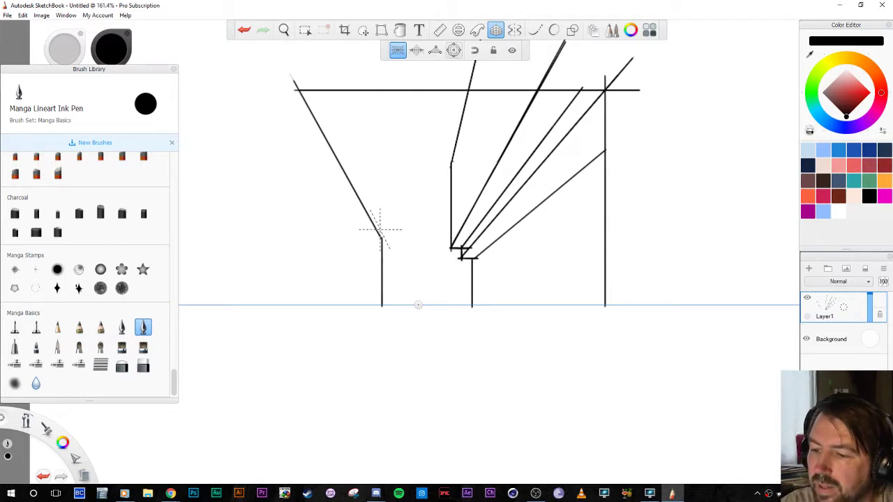
# Draw a vertical up from the lower end of the left diagonal and a receding line from its top past the long horizontal
pyautogui.moveTo(378, 235); pyautogui.dragTo(377, 148)
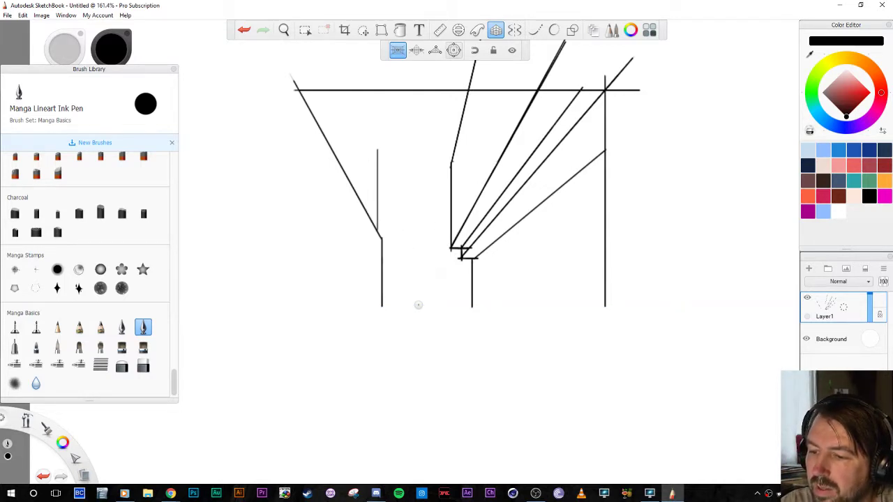
pyautogui.moveTo(377, 148); pyautogui.dragTo(357, 67)
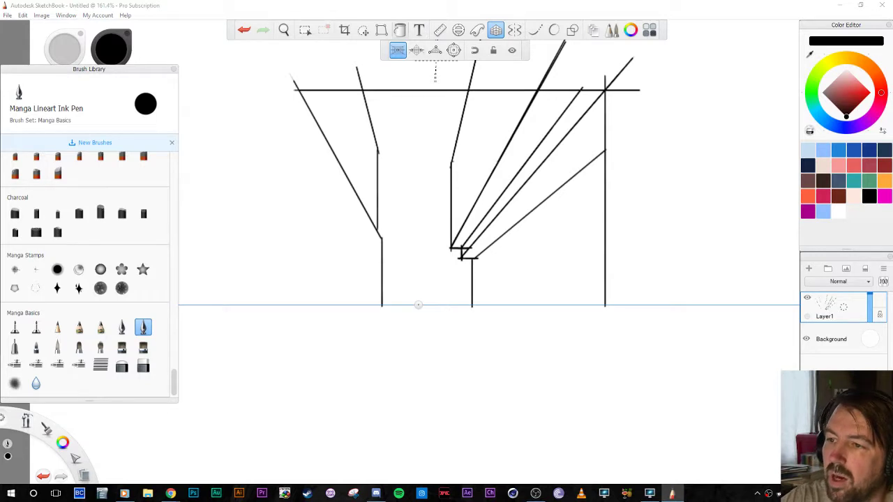
# Turn off the perspective guides and sketch a small standing figure with a hat and raised arm between the two lower verticals
pyautogui.click(496, 30)
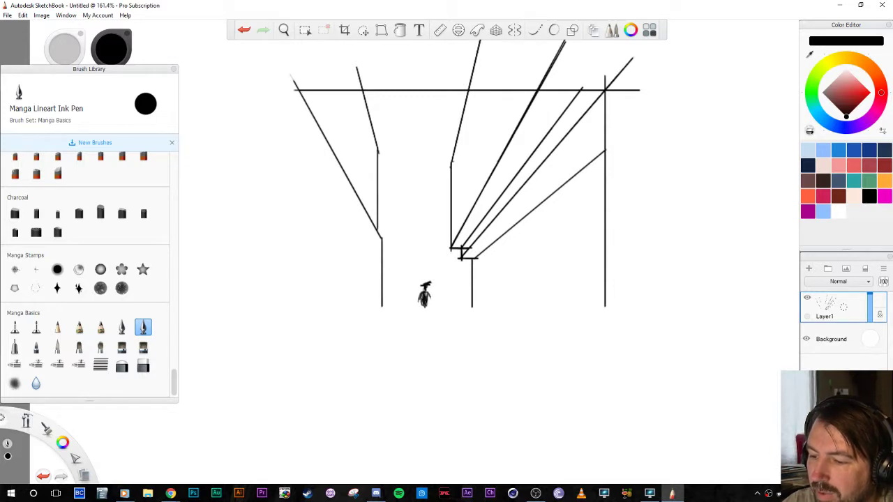
pyautogui.moveTo(429, 298); pyautogui.dragTo(433, 291)
pyautogui.moveTo(433, 291)
pyautogui.mouseDown()
pyautogui.moveTo(440, 284)
pyautogui.moveTo(418, 309)
pyautogui.moveTo(427, 319)
pyautogui.moveTo(420, 340)
pyautogui.moveTo(432, 341)
pyautogui.mouseUp()
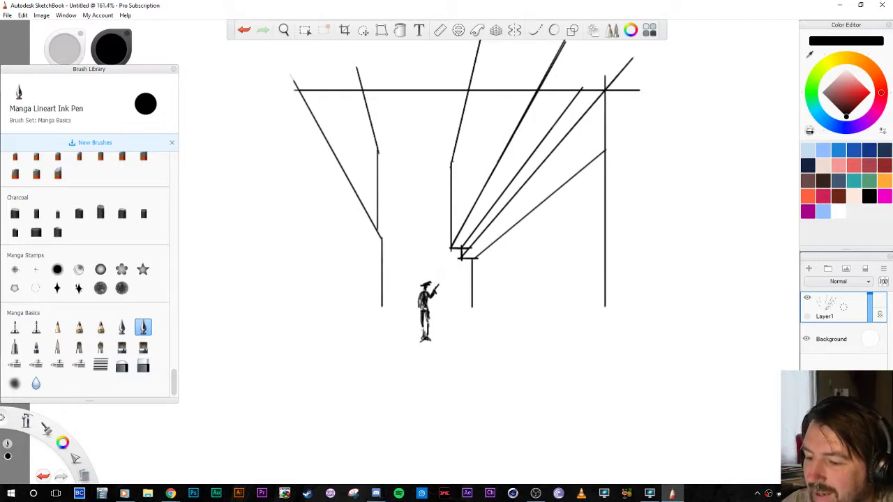
pyautogui.moveTo(428, 319)
pyautogui.mouseDown()
pyautogui.moveTo(428, 337)
pyautogui.moveTo(416, 316)
pyautogui.mouseUp()
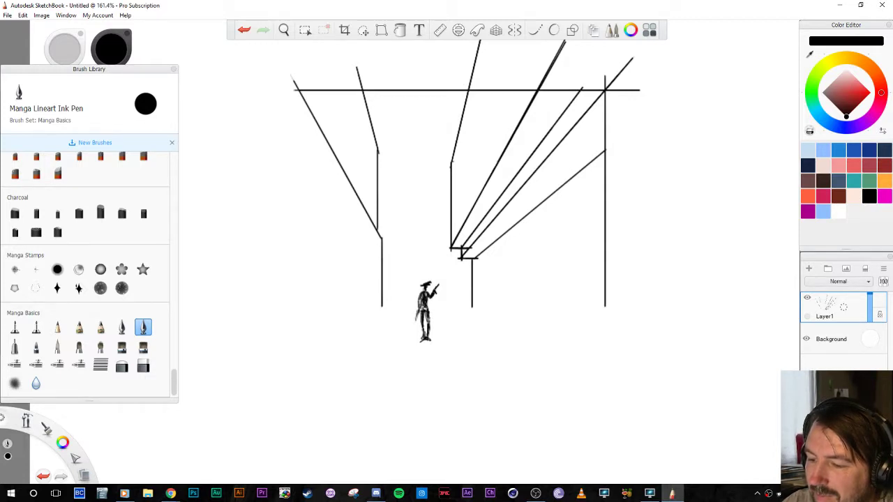
pyautogui.press('e')
pyautogui.press('e')
pyautogui.press('e')
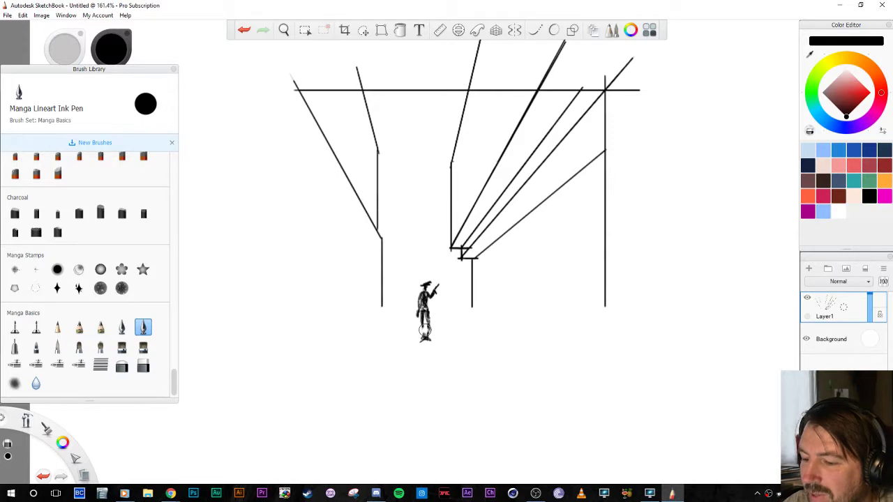
# Circle the standing figure with a thin freehand oval
pyautogui.press('space')
pyautogui.moveTo(481, 229); pyautogui.dragTo(452, 298)
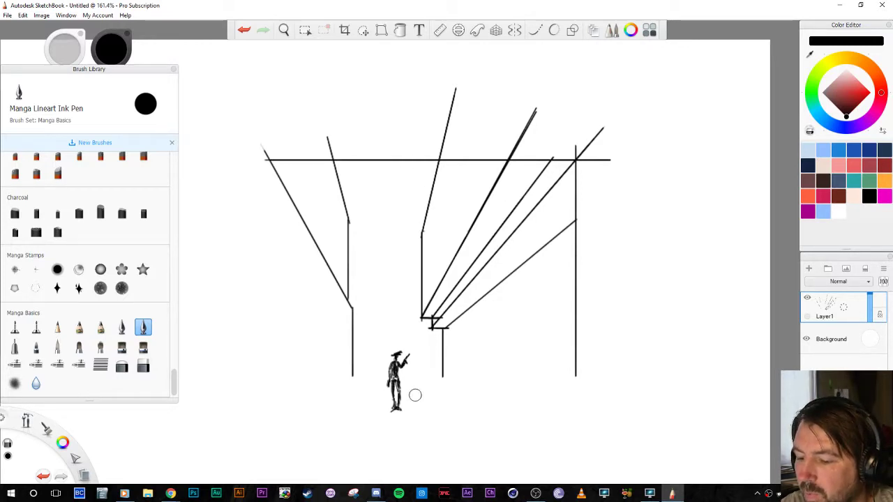
pyautogui.press('b')
pyautogui.moveTo(385, 420)
pyautogui.mouseDown()
pyautogui.moveTo(425, 363)
pyautogui.moveTo(381, 416)
pyautogui.mouseUp()
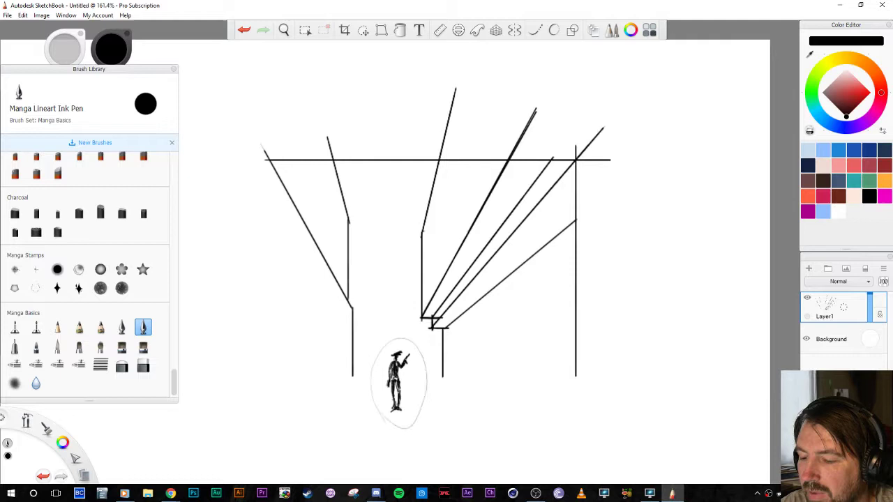
# Turn the perspective guides back on and draw a four-sided window on the right wall, receding to the vanishing point
pyautogui.press('space')
pyautogui.moveTo(432, 332); pyautogui.dragTo(467, 239)
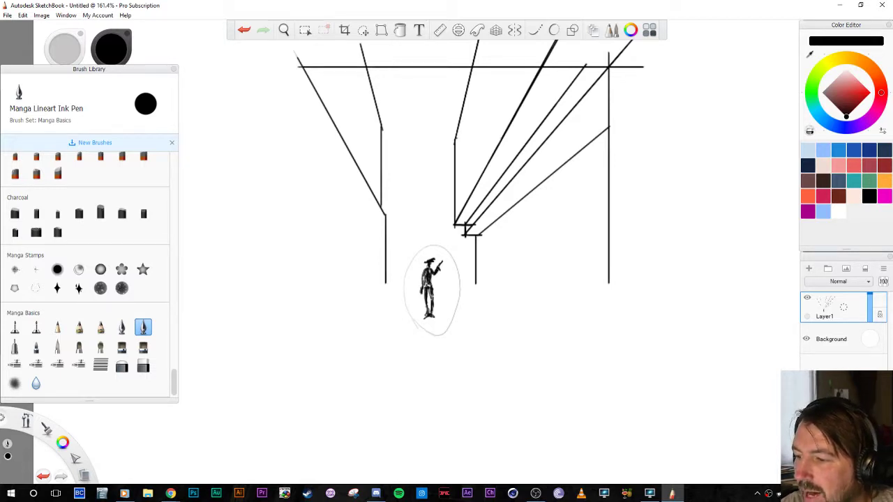
pyautogui.click(495, 30)
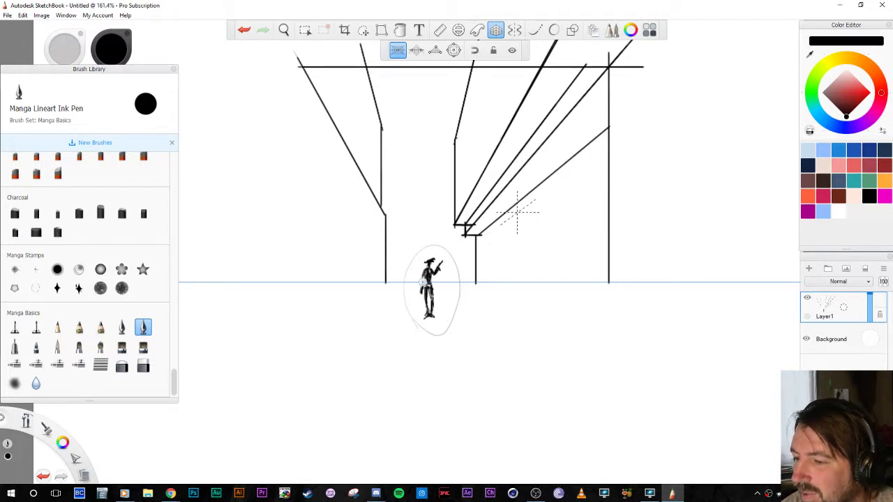
pyautogui.moveTo(551, 189); pyautogui.dragTo(551, 234)
pyautogui.moveTo(566, 175)
pyautogui.mouseDown()
pyautogui.moveTo(587, 159)
pyautogui.moveTo(588, 219)
pyautogui.moveTo(564, 233)
pyautogui.moveTo(591, 223)
pyautogui.moveTo(551, 237)
pyautogui.mouseUp()
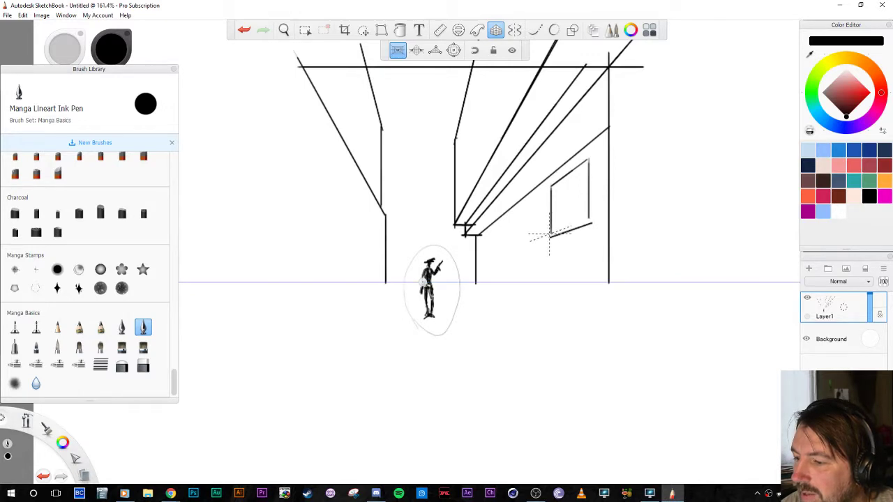
pyautogui.moveTo(551, 188); pyautogui.dragTo(551, 244)
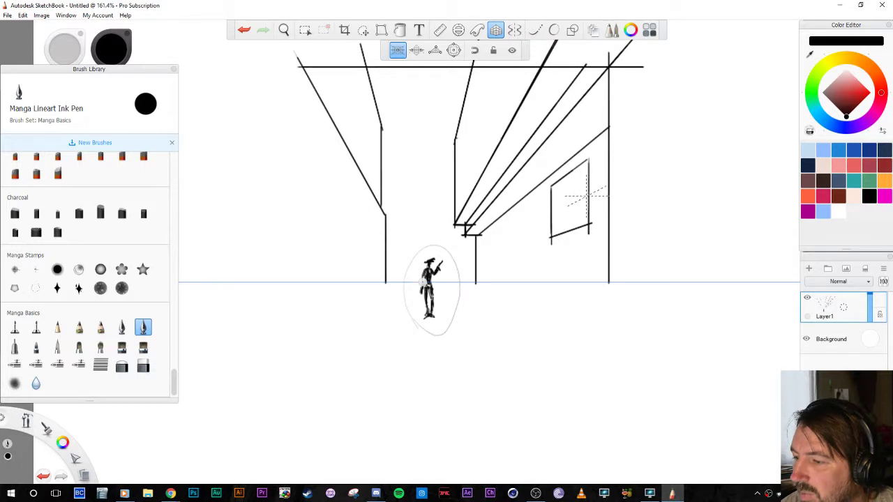
pyautogui.press('e')
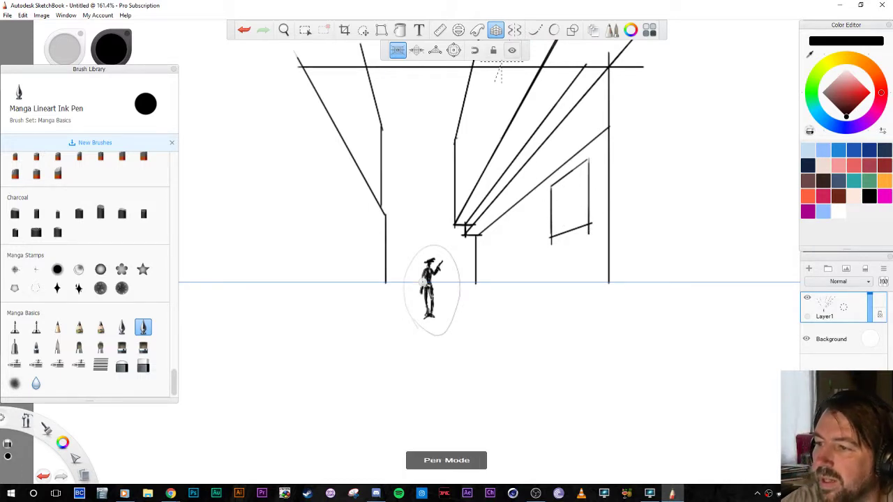
# Turn off the perspective guides and sketch a dark figure's head, shoulders and outstretched arm inside the window
pyautogui.click(495, 30)
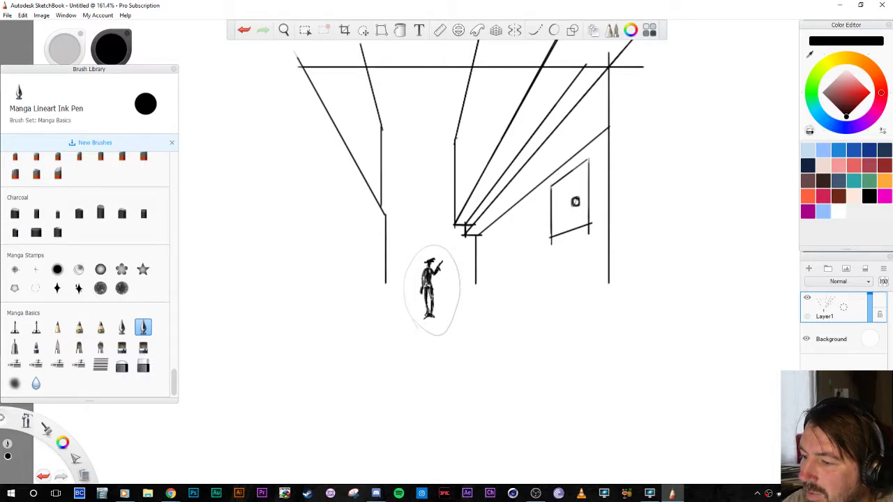
pyautogui.moveTo(576, 202)
pyautogui.mouseDown()
pyautogui.moveTo(579, 222)
pyautogui.moveTo(568, 229)
pyautogui.moveTo(582, 227)
pyautogui.mouseUp()
pyautogui.moveTo(578, 218)
pyautogui.mouseDown()
pyautogui.moveTo(579, 227)
pyautogui.moveTo(565, 228)
pyautogui.mouseUp()
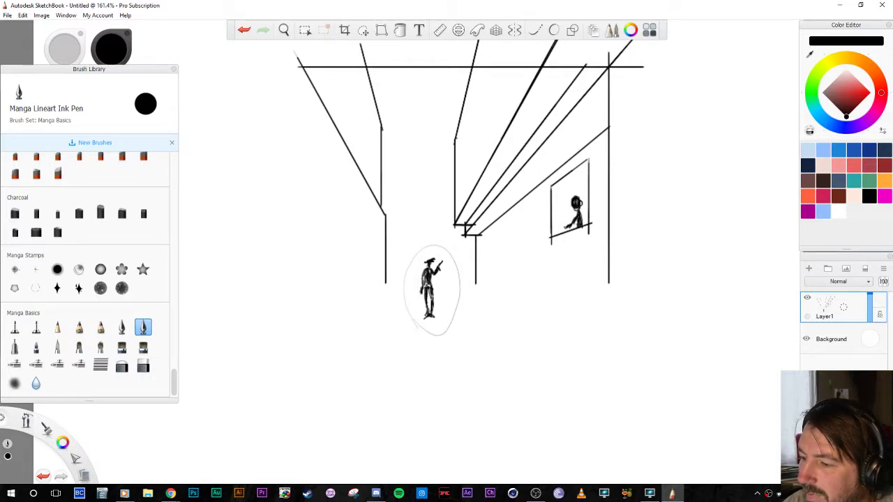
pyautogui.moveTo(566, 224); pyautogui.dragTo(556, 231)
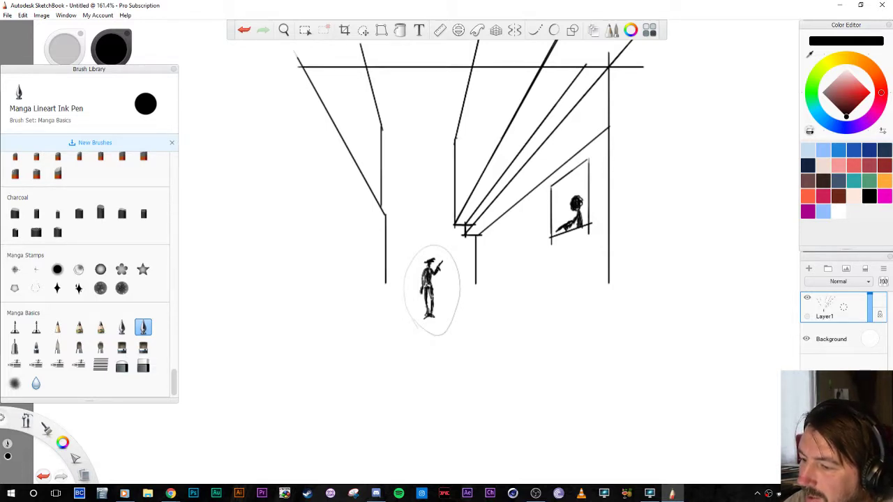
pyautogui.moveTo(580, 210)
pyautogui.mouseDown()
pyautogui.moveTo(583, 225)
pyautogui.moveTo(587, 215)
pyautogui.mouseUp()
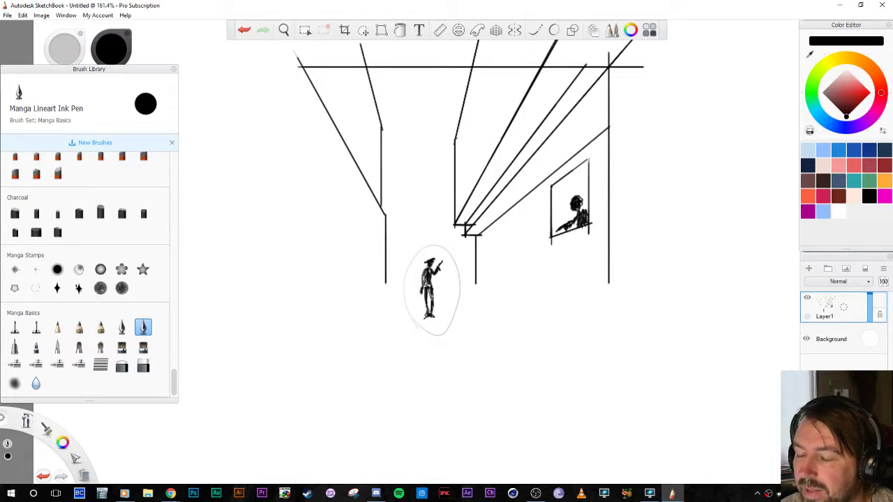
pyautogui.press('space')
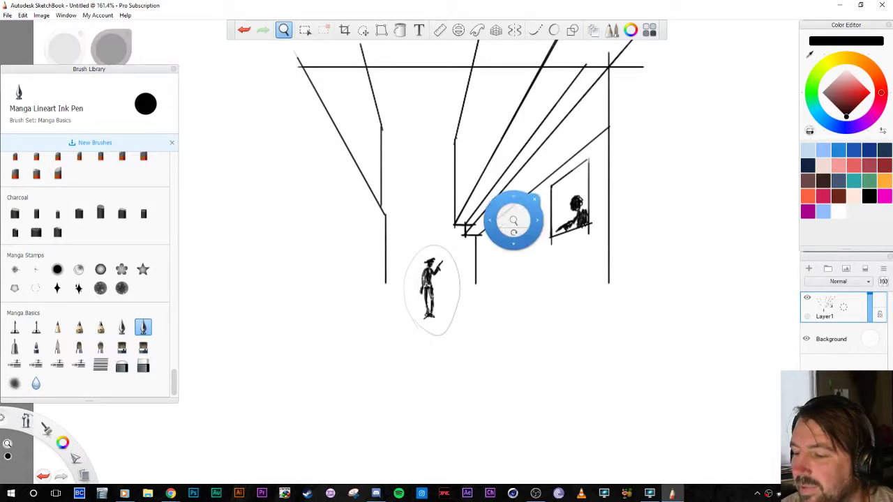
pyautogui.moveTo(523, 166); pyautogui.dragTo(514, 234)
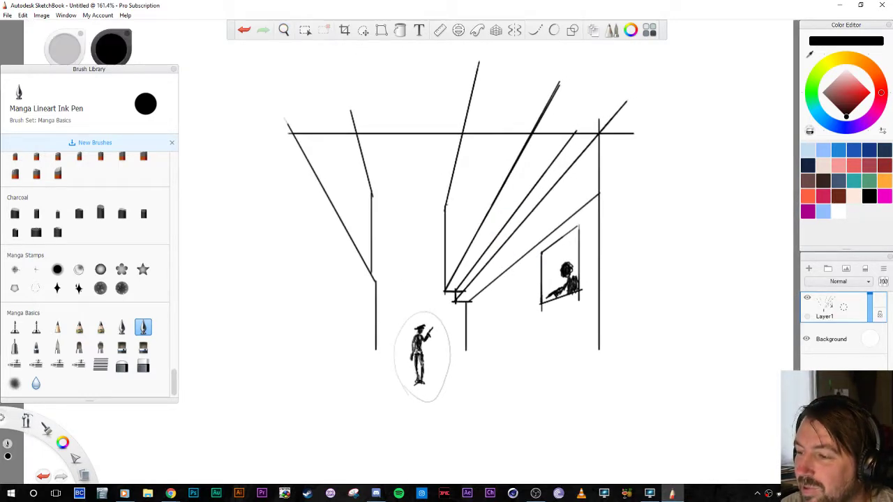
pyautogui.press('e')
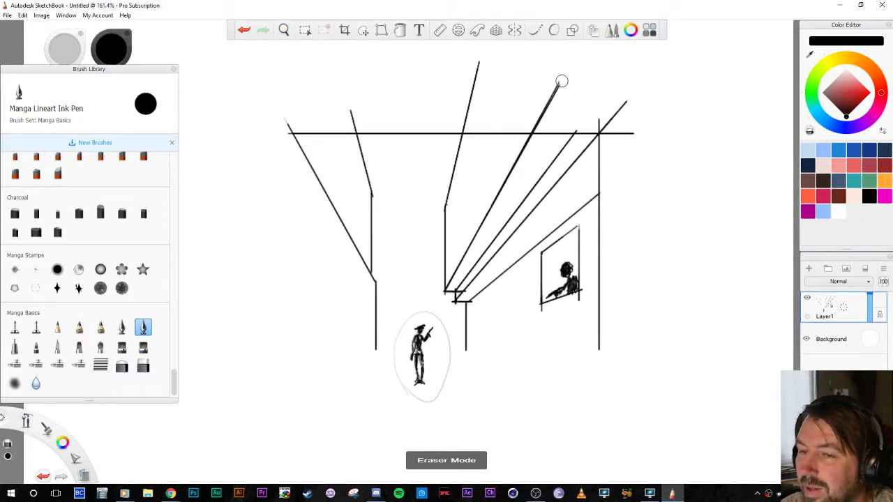
pyautogui.moveTo(561, 82); pyautogui.dragTo(556, 84)
# Start a new blank document, discarding the unsaved changes to the current drawing
pyautogui.click(41, 15)
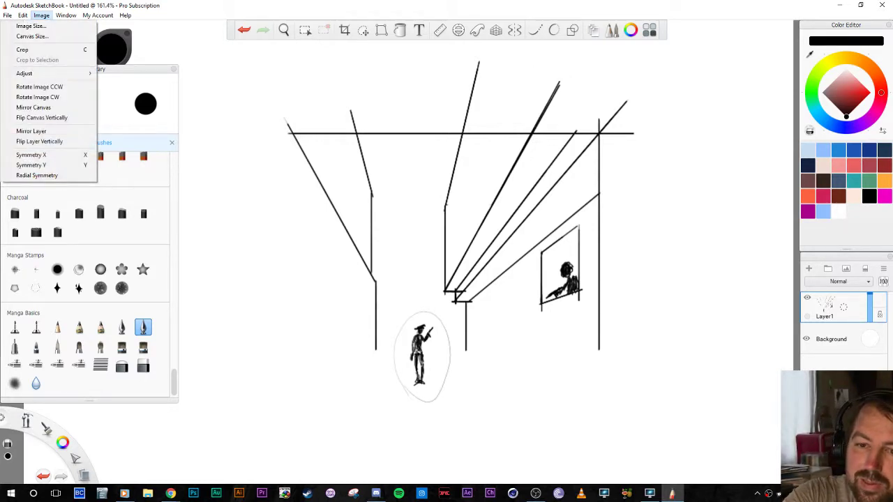
pyautogui.click(7, 15)
pyautogui.click(7, 14)
pyautogui.click(22, 26)
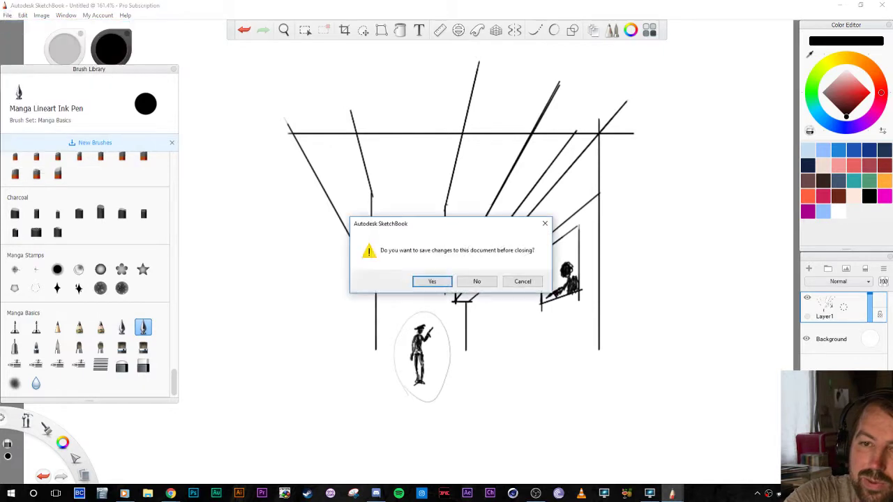
pyautogui.click(476, 281)
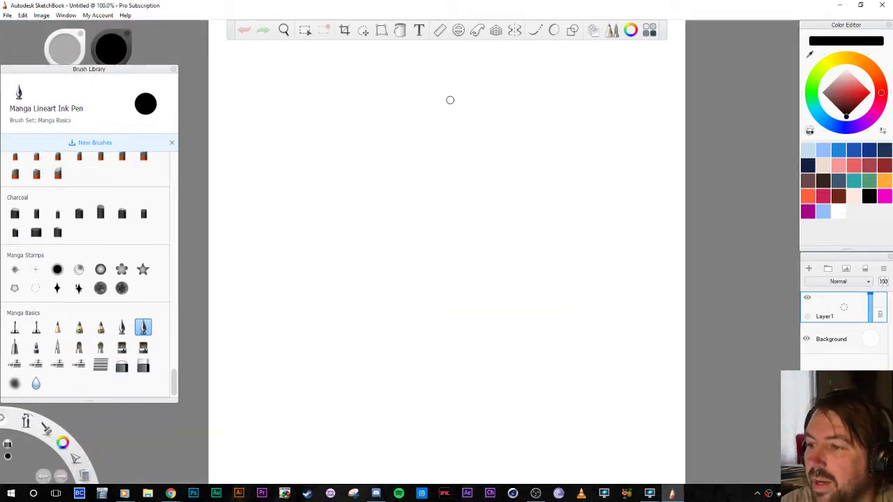
# Turn on the two-point perspective guide and move both vanishing points so the horizon slopes down to the right
pyautogui.click(495, 30)
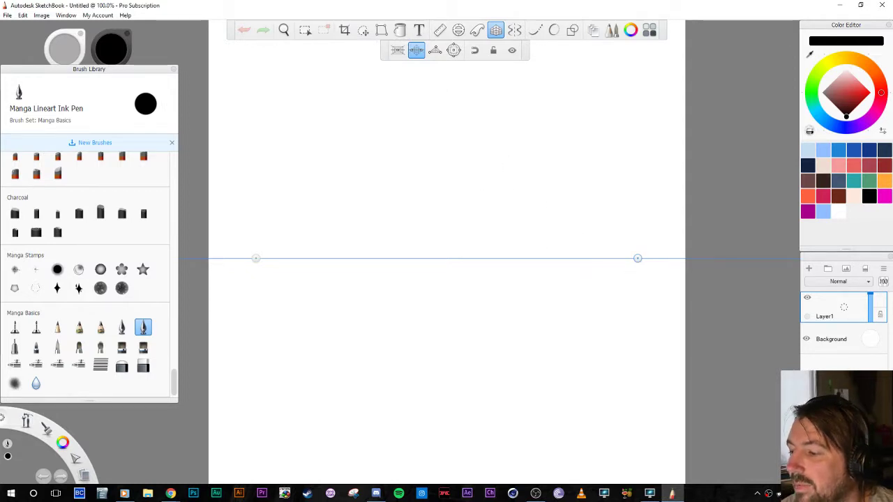
pyautogui.moveTo(254, 258); pyautogui.dragTo(251, 212)
pyautogui.moveTo(637, 258); pyautogui.dragTo(648, 374)
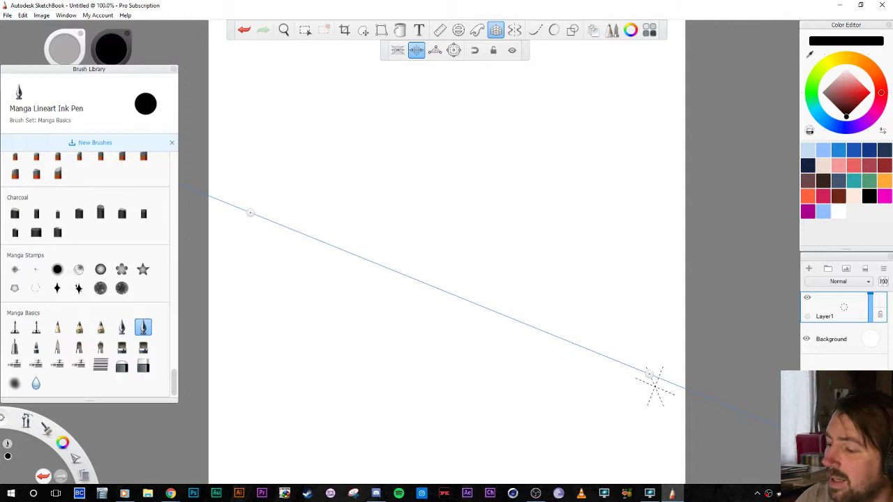
pyautogui.moveTo(649, 374); pyautogui.dragTo(661, 409)
pyautogui.moveTo(249, 213); pyautogui.dragTo(222, 227)
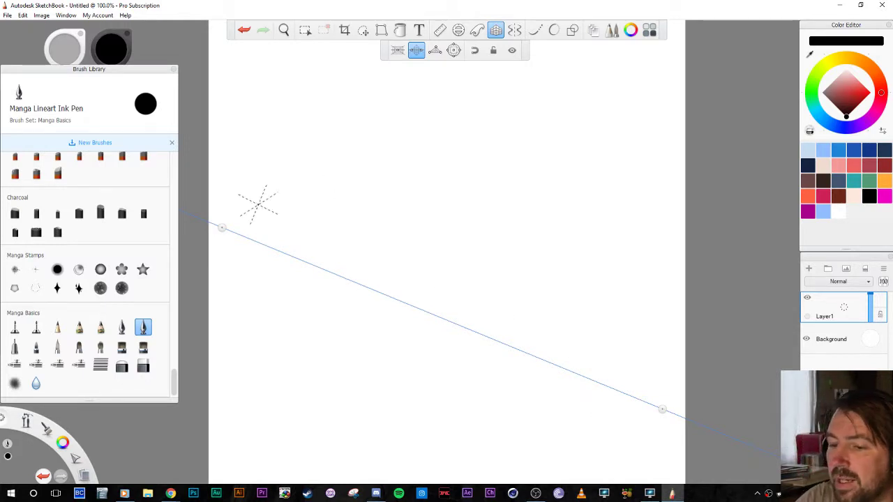
# Draw a thin perpendicular near the left vanishing point and a line along the tilted horizon, and reposition the guide at a shallower slope
pyautogui.moveTo(232, 238); pyautogui.dragTo(283, 114)
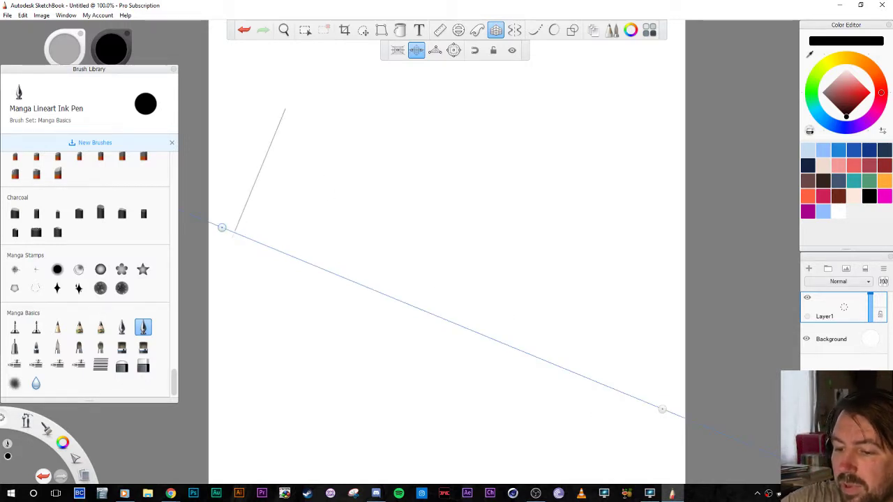
pyautogui.moveTo(222, 227)
pyautogui.mouseDown()
pyautogui.moveTo(312, 281)
pyautogui.moveTo(209, 228)
pyautogui.moveTo(468, 335)
pyautogui.mouseUp()
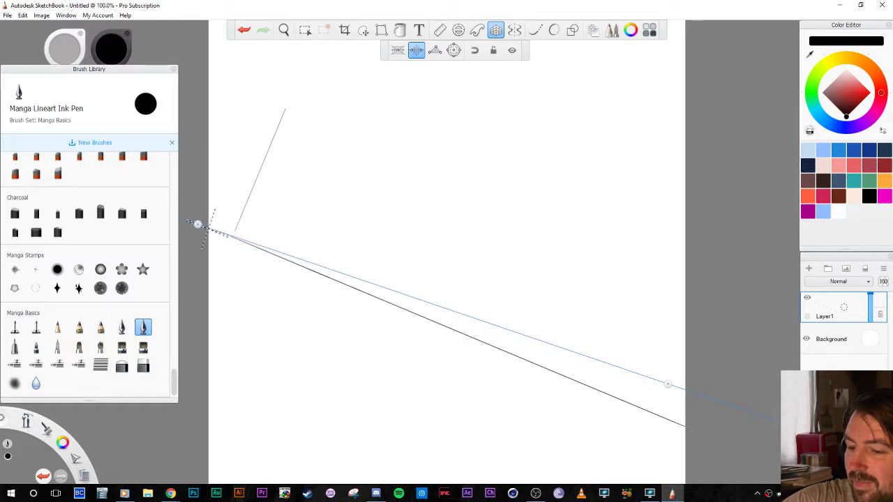
# Draw a line along the repositioned horizon and erase the steeper line below it
pyautogui.moveTo(316, 264); pyautogui.dragTo(450, 309)
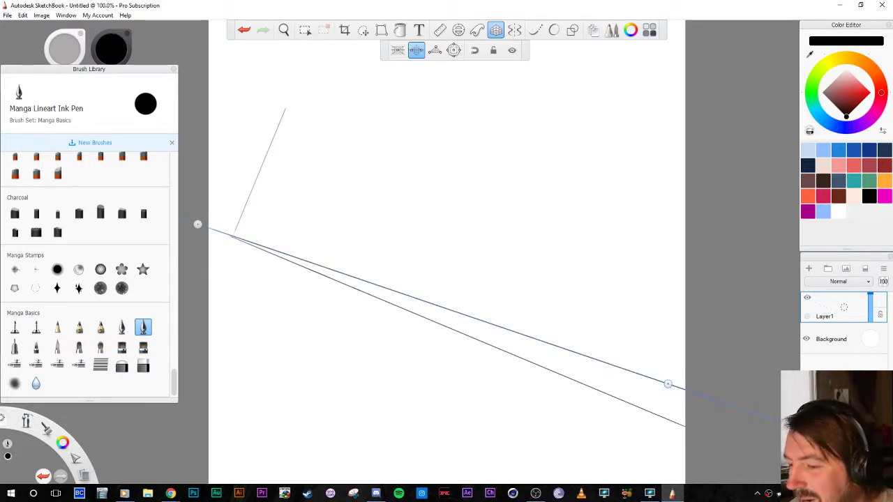
pyautogui.press('e')
pyautogui.moveTo(677, 423); pyautogui.dragTo(430, 320)
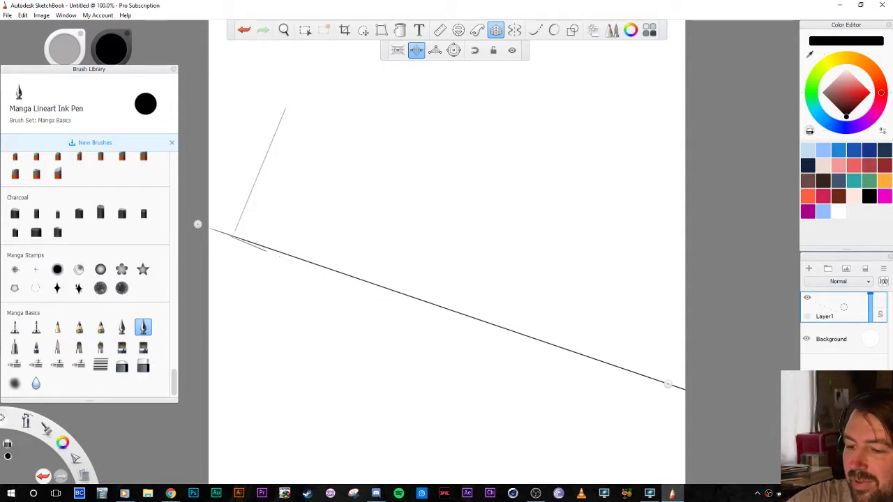
pyautogui.moveTo(233, 236); pyautogui.dragTo(212, 230)
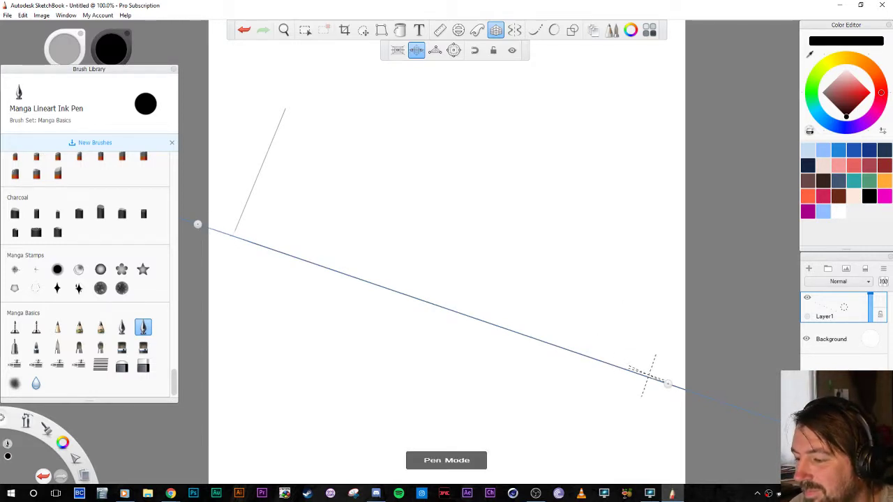
# Draw a perpendicular up from each end of the tilted horizon line and erase the old thin perpendicular at the left end
pyautogui.hotkey('ctrl', 'shift', 'z')
pyautogui.moveTo(652, 377); pyautogui.dragTo(670, 316)
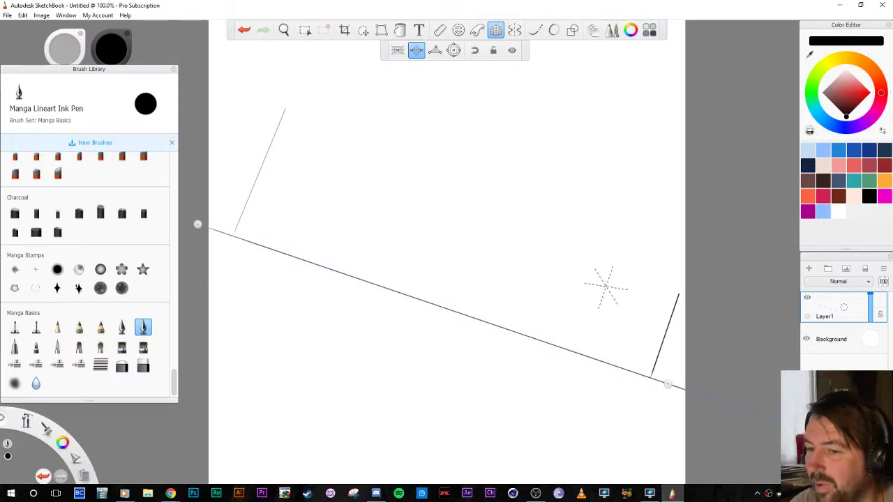
pyautogui.moveTo(235, 237); pyautogui.dragTo(269, 129)
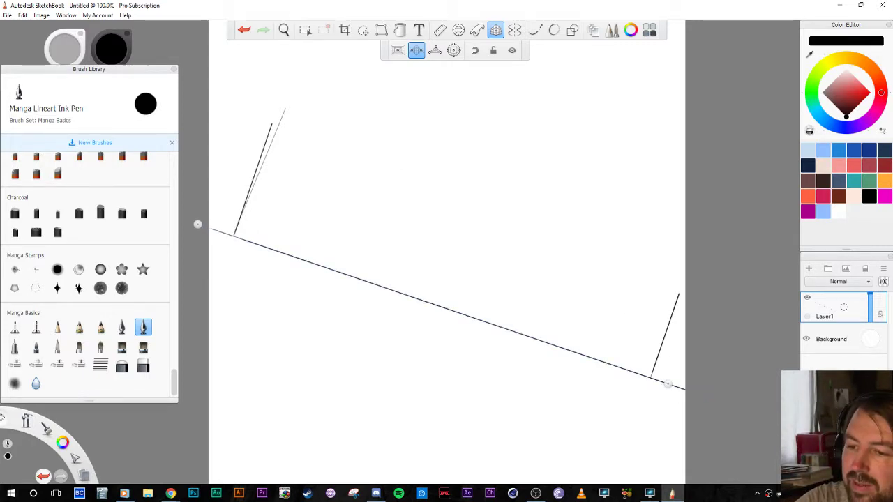
pyautogui.press('e')
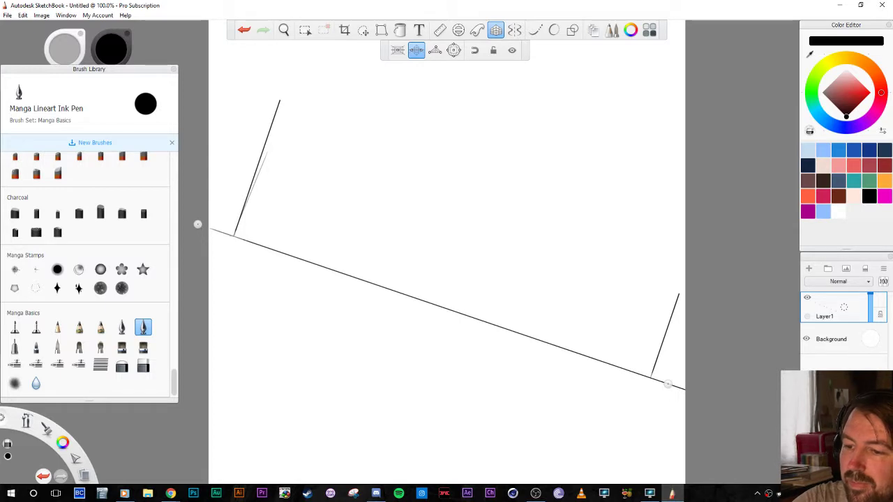
pyautogui.moveTo(270, 150)
pyautogui.mouseDown()
pyautogui.moveTo(258, 156)
pyautogui.moveTo(242, 223)
pyautogui.mouseUp()
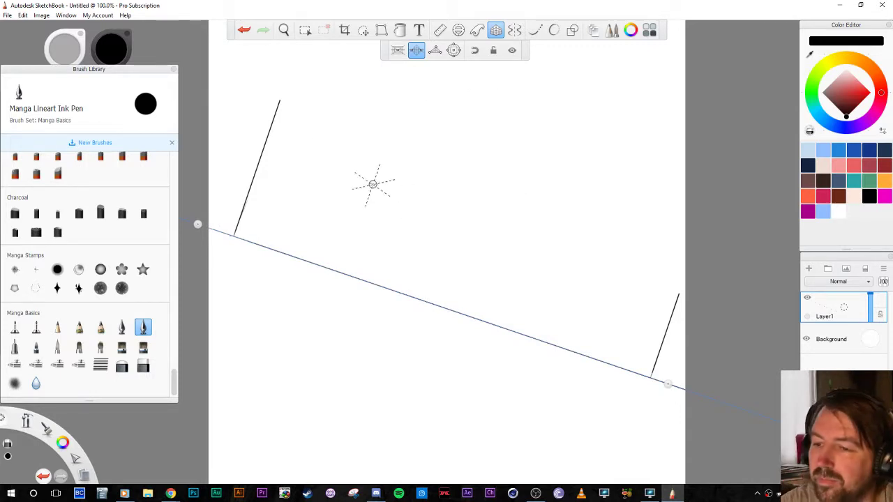
# Complete a two-sided building at the left end of the tilted horizon, with top edges following both vanishing points and outer edges down to the horizon
pyautogui.press('e')
pyautogui.moveTo(279, 100); pyautogui.dragTo(306, 119)
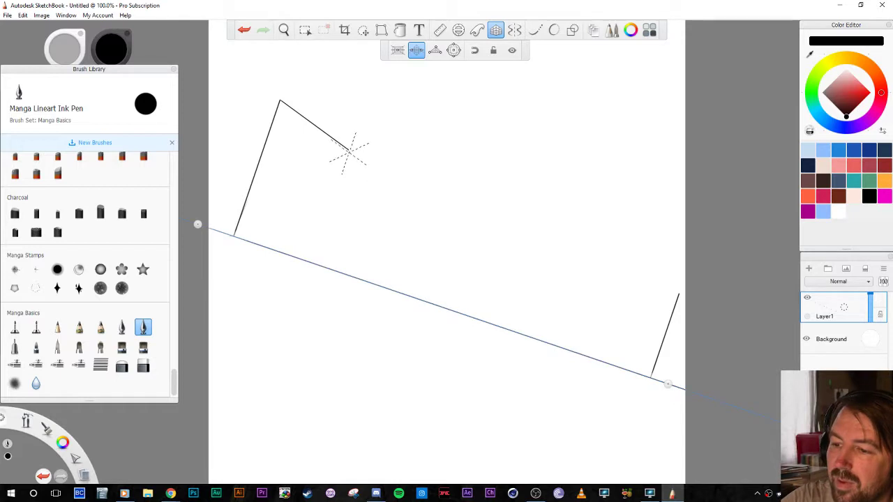
pyautogui.moveTo(349, 150); pyautogui.dragTo(327, 215)
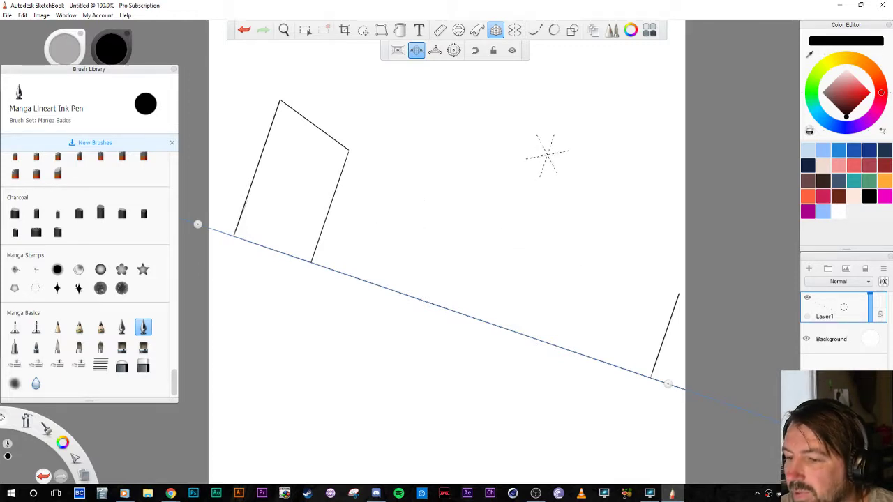
pyautogui.moveTo(280, 100); pyautogui.dragTo(259, 131)
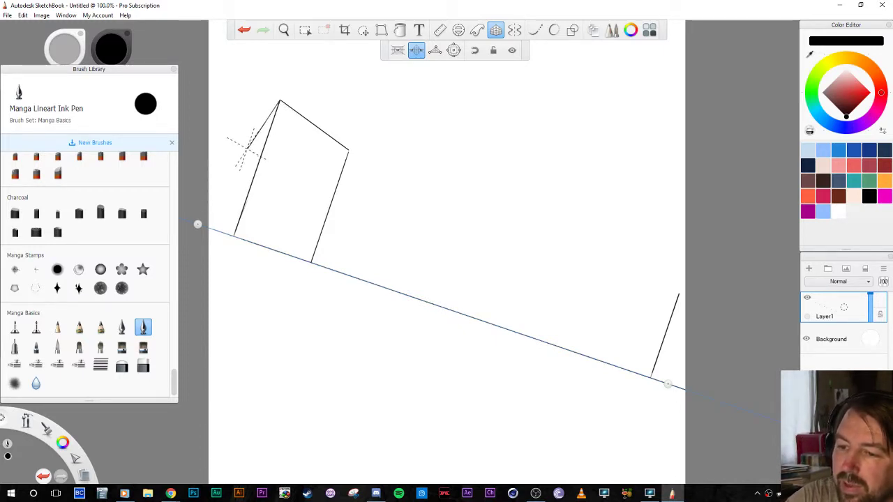
pyautogui.moveTo(244, 150); pyautogui.dragTo(230, 199)
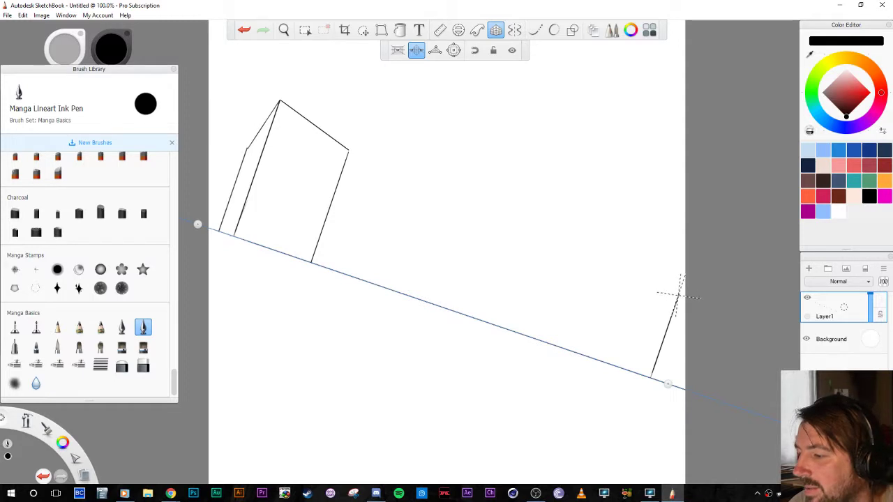
# Build up a taller two-sided building from the perpendicular at the right end of the tilted horizon, closing its wide left face
pyautogui.moveTo(678, 294); pyautogui.dragTo(682, 262)
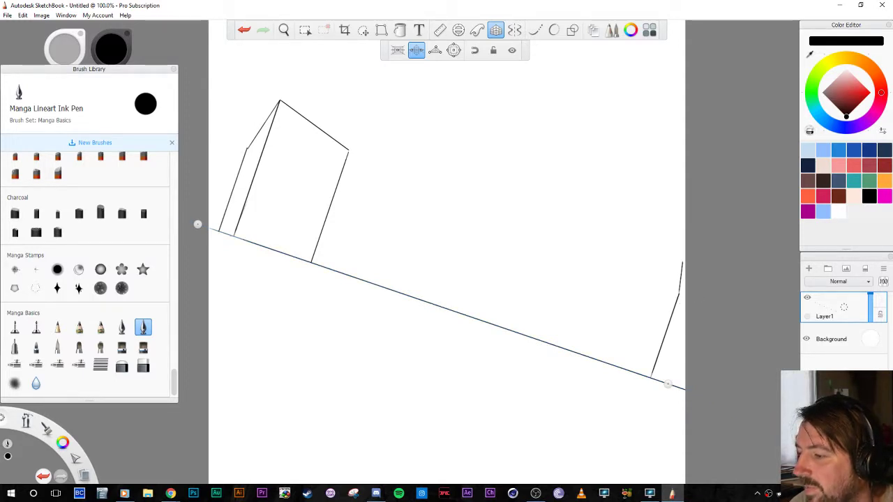
pyautogui.moveTo(682, 261); pyautogui.dragTo(650, 357)
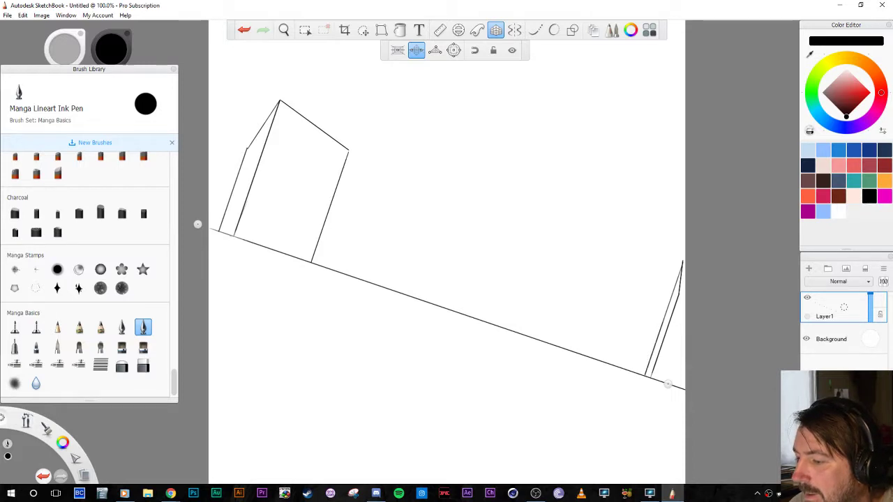
pyautogui.moveTo(682, 262); pyautogui.dragTo(667, 262)
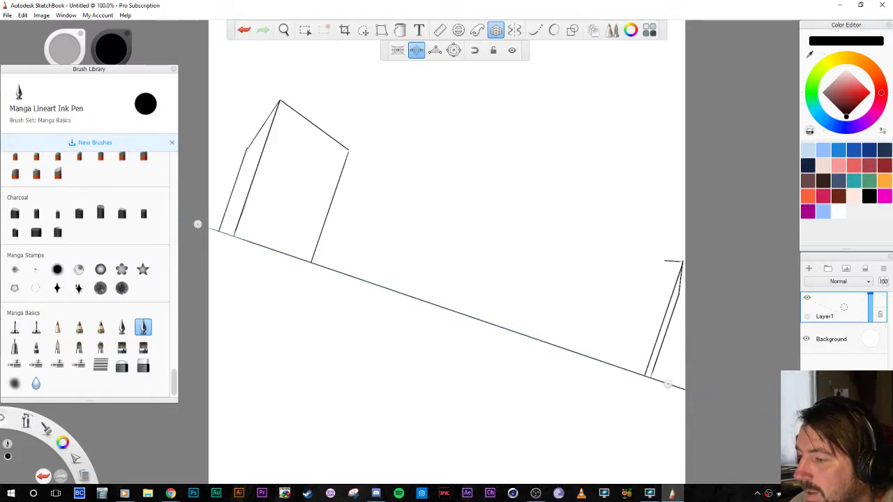
pyautogui.moveTo(620, 258); pyautogui.dragTo(607, 299)
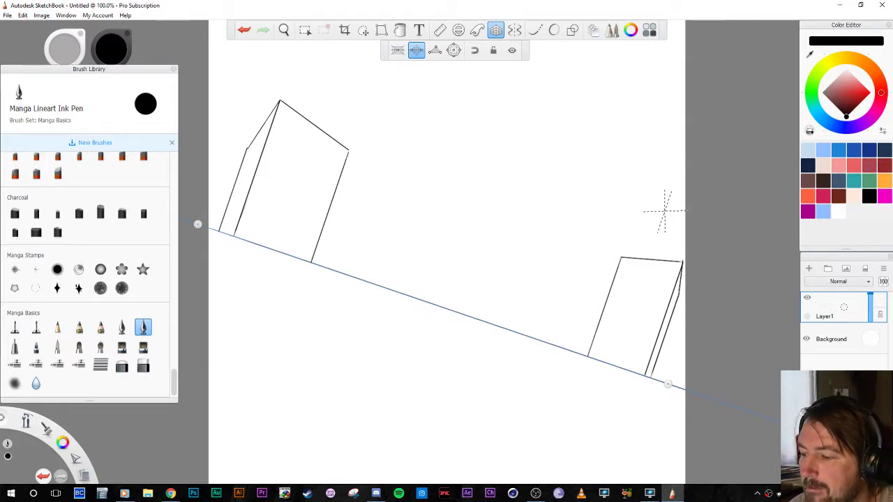
# Add a lower block on each side of the right-hand building, with perspective top edges and outer edges down to the tilted horizon
pyautogui.moveTo(675, 302); pyautogui.dragTo(674, 322)
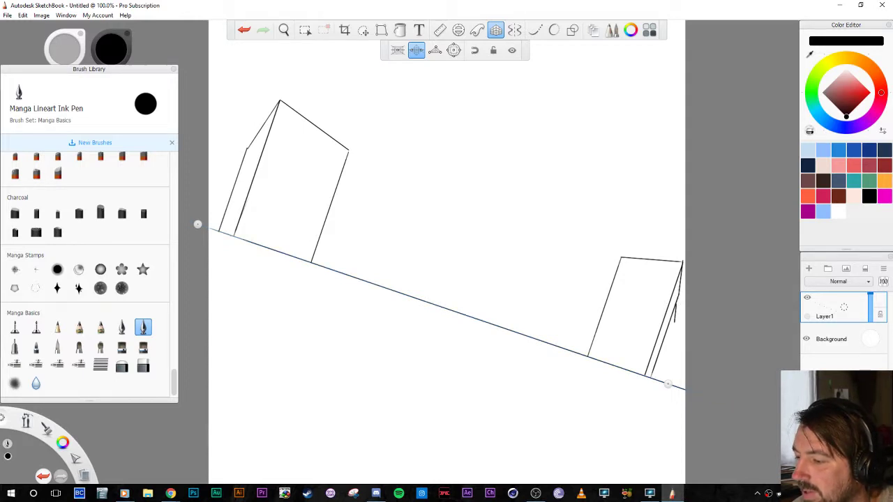
pyautogui.moveTo(674, 323); pyautogui.dragTo(685, 323)
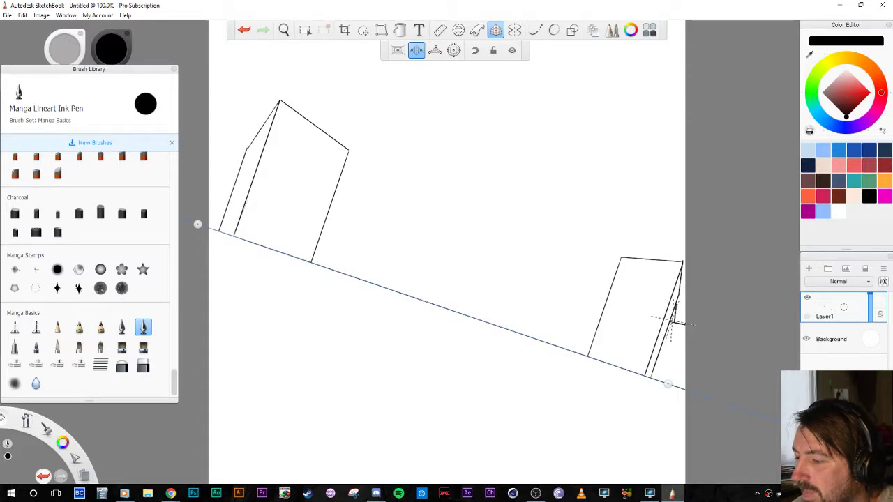
pyautogui.moveTo(681, 326); pyautogui.dragTo(673, 362)
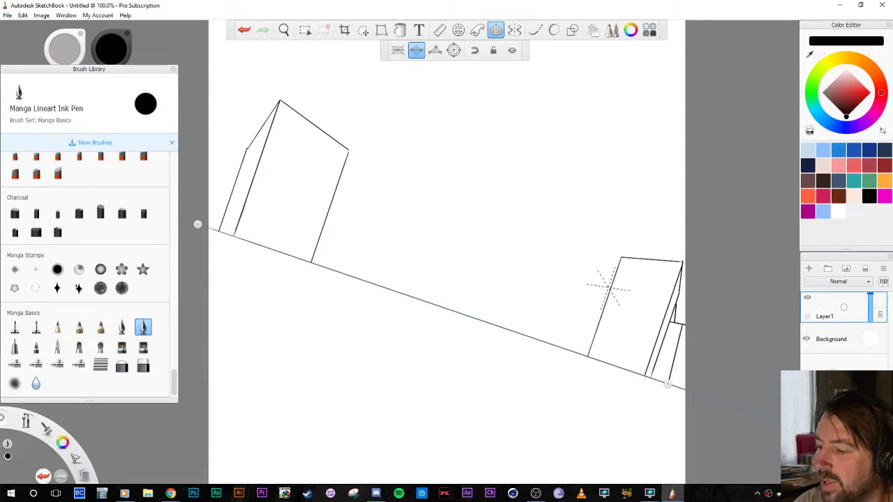
pyautogui.moveTo(614, 278); pyautogui.dragTo(588, 276)
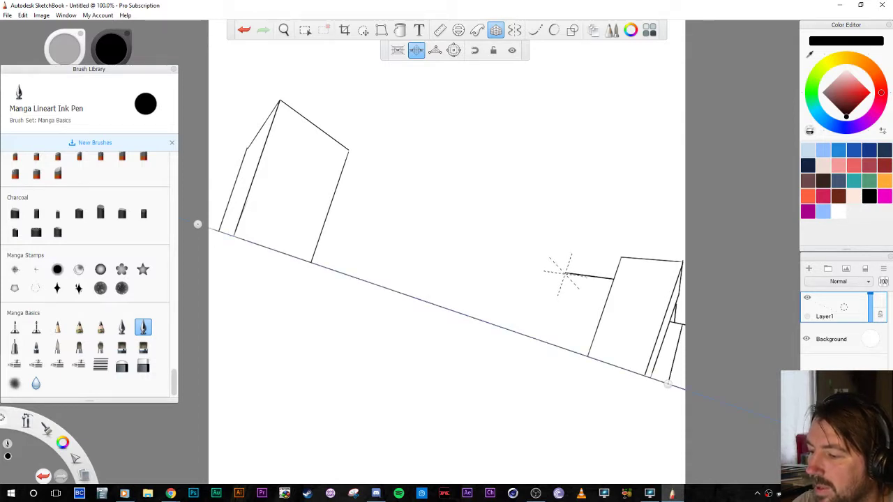
pyautogui.moveTo(565, 273); pyautogui.dragTo(551, 319)
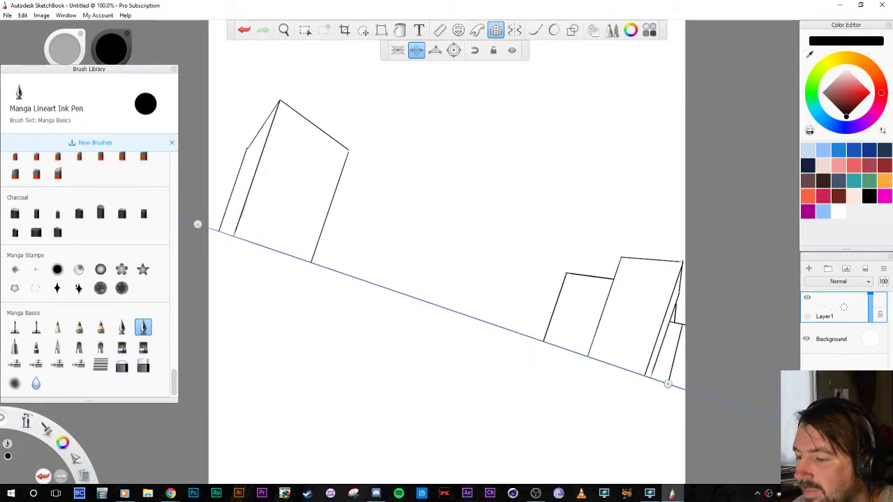
# Move both vanishing points into the empty area below the tilted horizon and level the guide near the canvas's lower edge
pyautogui.press('space')
pyautogui.moveTo(551, 390); pyautogui.dragTo(553, 262)
pyautogui.moveTo(550, 295); pyautogui.dragTo(660, 316)
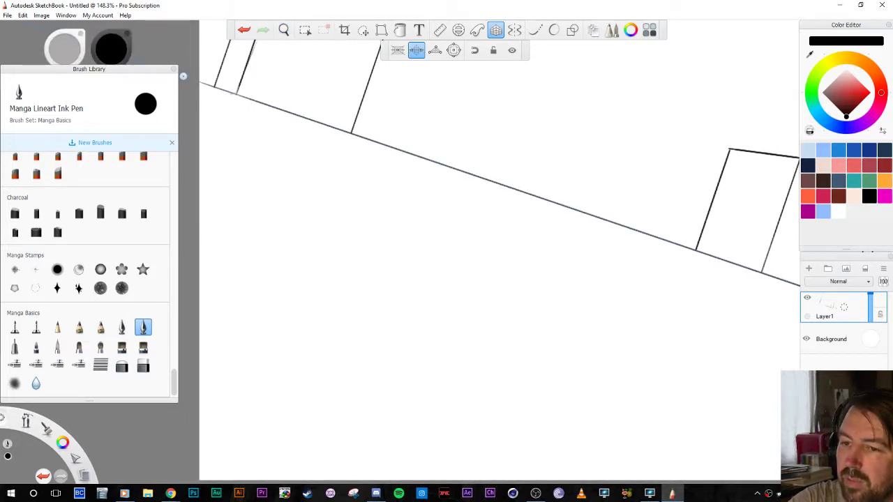
pyautogui.press('space')
pyautogui.moveTo(592, 388); pyautogui.dragTo(421, 357)
pyautogui.moveTo(710, 282); pyautogui.dragTo(473, 419)
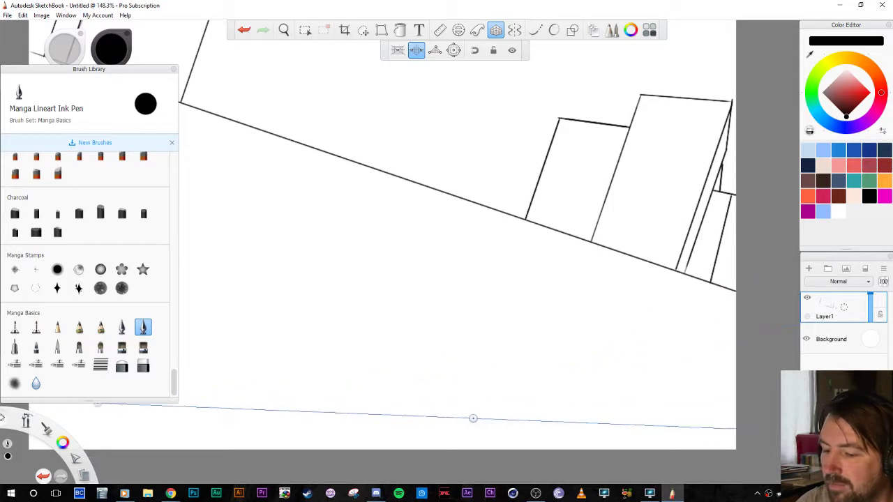
pyautogui.press('space')
pyautogui.moveTo(427, 363); pyautogui.dragTo(578, 348)
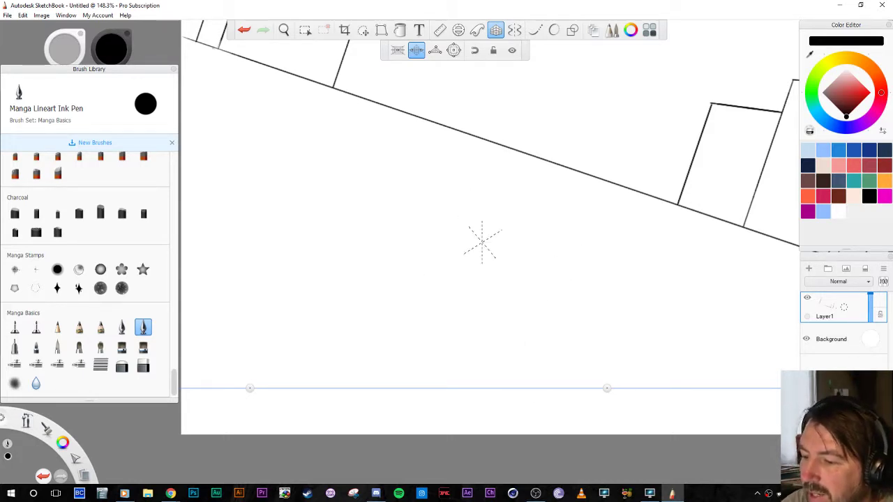
# Draw a line along the level horizon and a tall two-sided building standing on it, with a central vertical corner between the vanishing points
pyautogui.moveTo(484, 206); pyautogui.dragTo(483, 382)
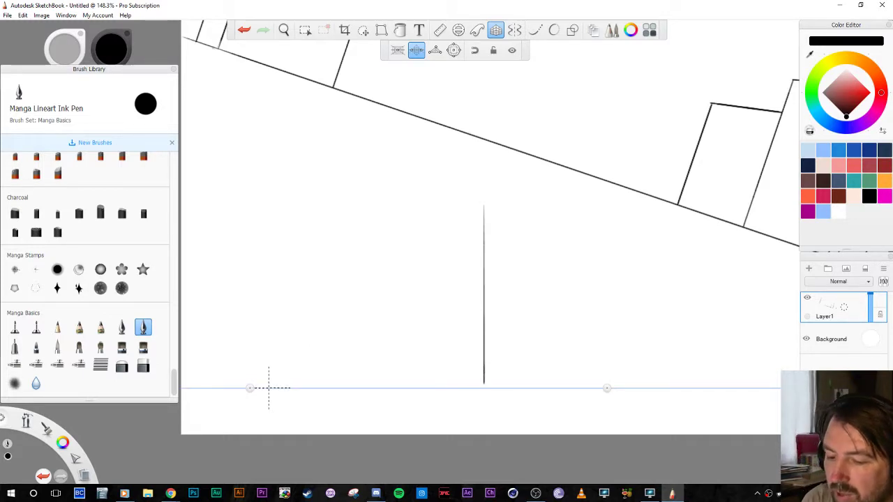
pyautogui.moveTo(265, 388); pyautogui.dragTo(543, 388)
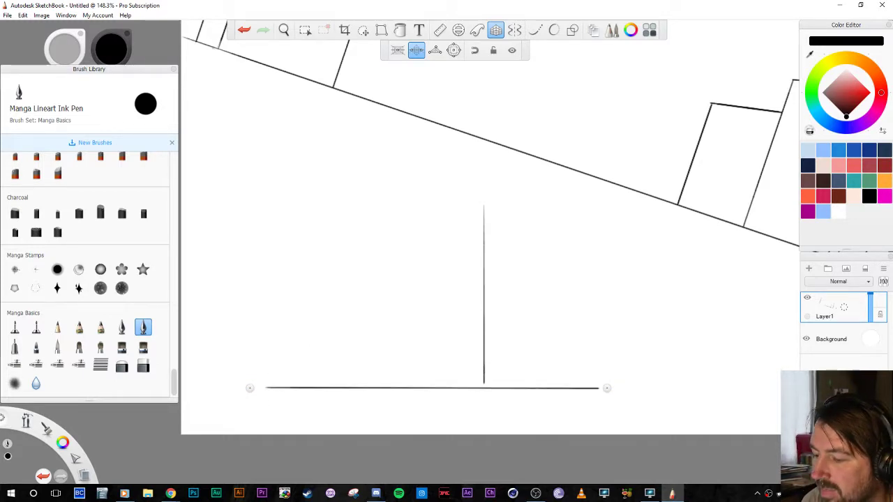
pyautogui.moveTo(484, 205)
pyautogui.mouseDown()
pyautogui.moveTo(544, 295)
pyautogui.moveTo(544, 388)
pyautogui.mouseUp()
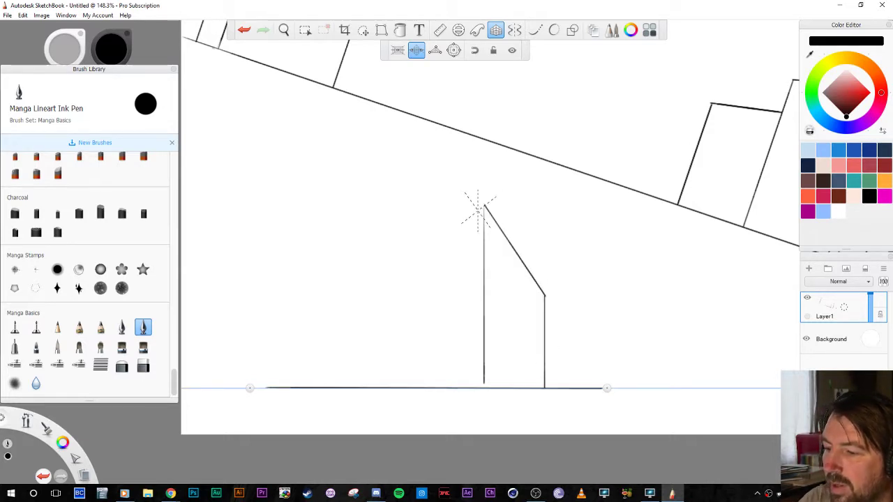
pyautogui.moveTo(484, 205); pyautogui.dragTo(433, 245)
pyautogui.moveTo(383, 284); pyautogui.dragTo(375, 364)
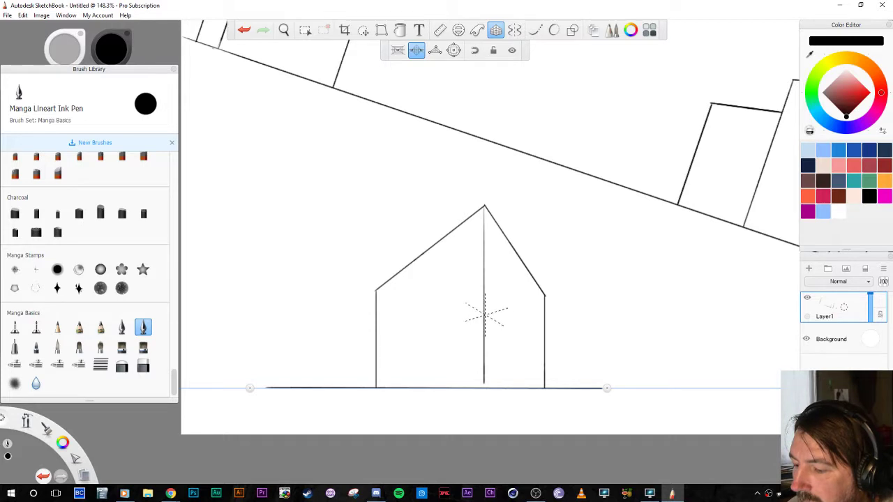
# Draw an entrance on the new building's right face, with a slanted awning, four vertical posts and dark steps at the base
pyautogui.moveTo(486, 314)
pyautogui.mouseDown()
pyautogui.moveTo(528, 339)
pyautogui.moveTo(529, 352)
pyautogui.moveTo(488, 339)
pyautogui.mouseUp()
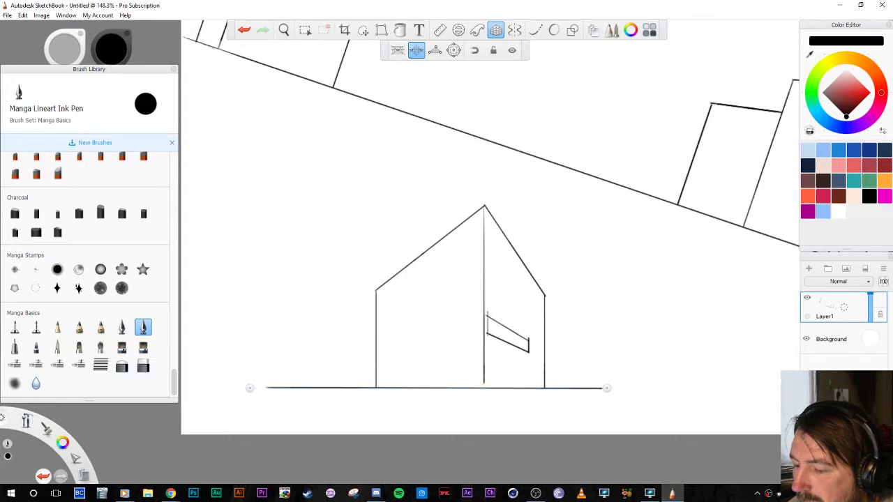
pyautogui.moveTo(495, 339); pyautogui.dragTo(495, 385)
pyautogui.moveTo(526, 341); pyautogui.dragTo(526, 386)
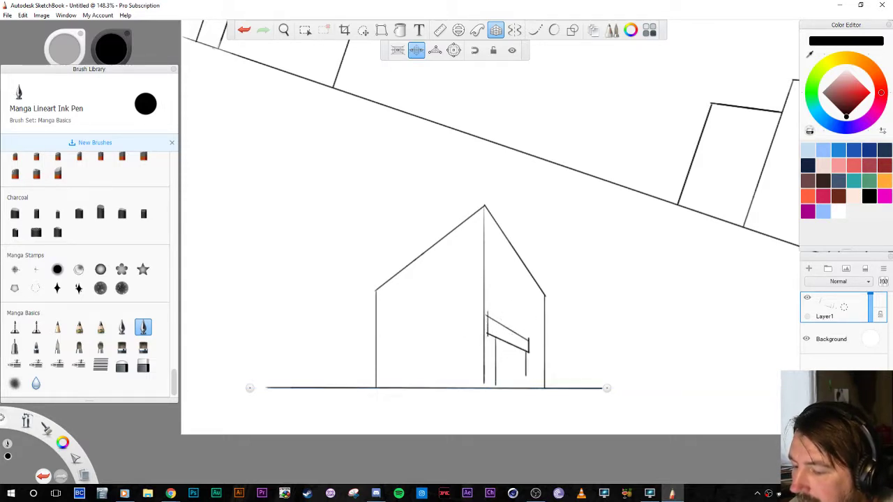
pyautogui.moveTo(514, 343); pyautogui.dragTo(514, 375)
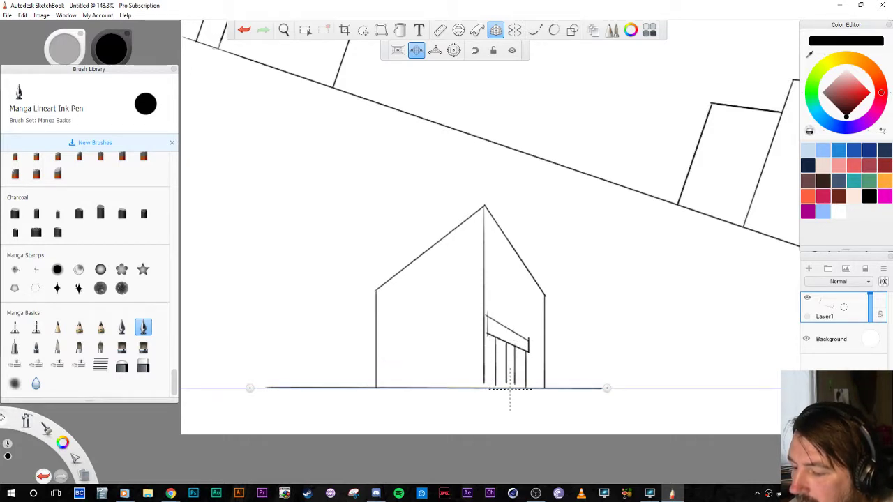
pyautogui.moveTo(496, 380); pyautogui.dragTo(519, 380)
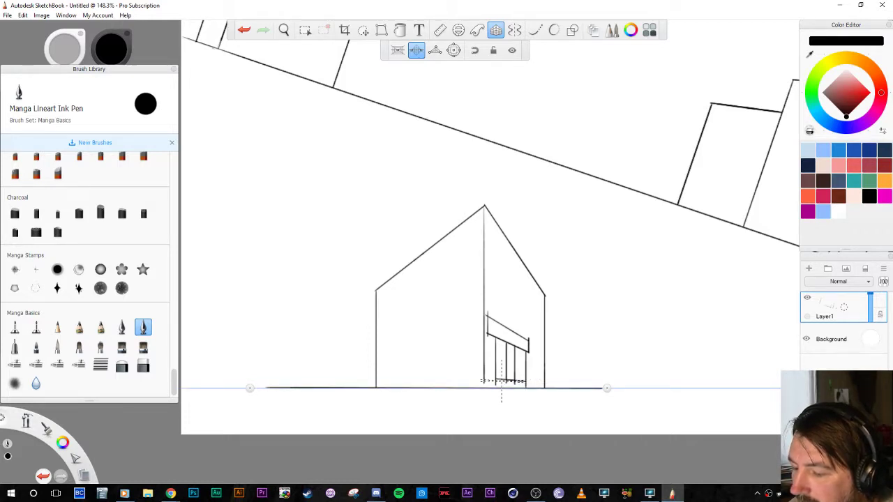
pyautogui.moveTo(497, 383); pyautogui.dragTo(524, 382)
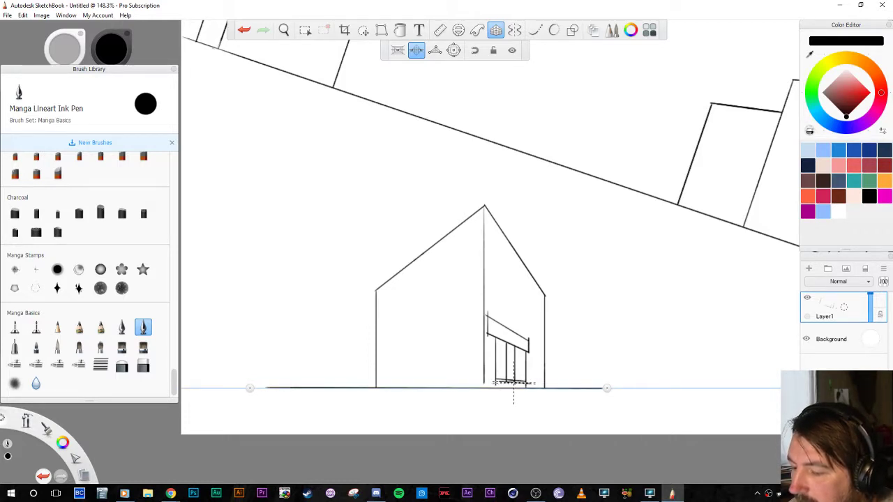
pyautogui.moveTo(505, 383); pyautogui.dragTo(524, 384)
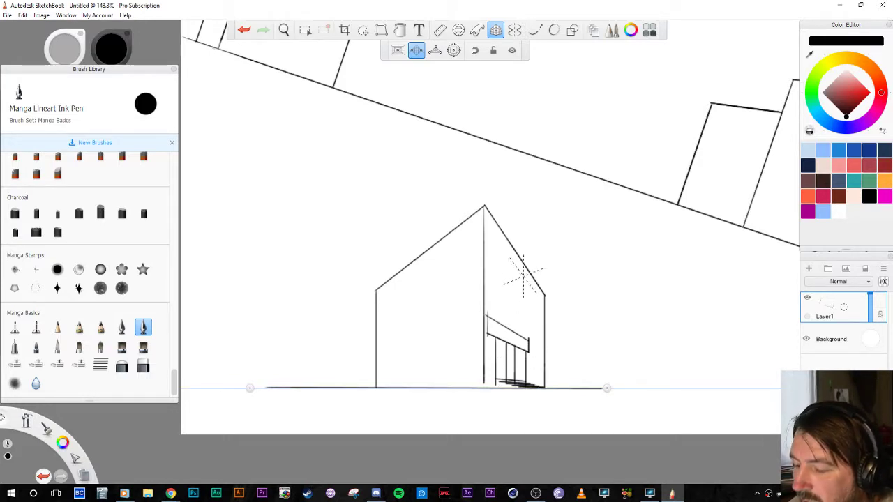
# Draw a small four-sided window low on the building's left face and erase its misaligned top edge
pyautogui.moveTo(392, 353); pyautogui.dragTo(392, 373)
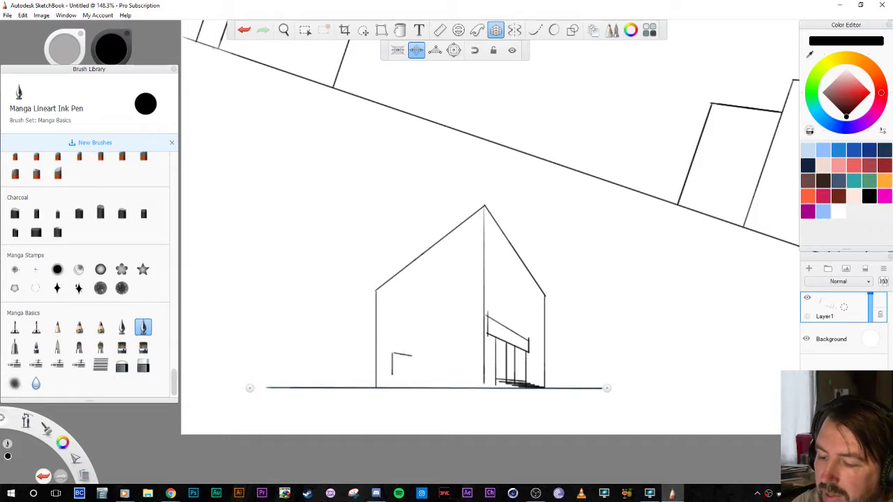
pyautogui.moveTo(393, 354)
pyautogui.mouseDown()
pyautogui.moveTo(412, 348)
pyautogui.moveTo(414, 369)
pyautogui.moveTo(393, 373)
pyautogui.mouseUp()
pyautogui.press('e')
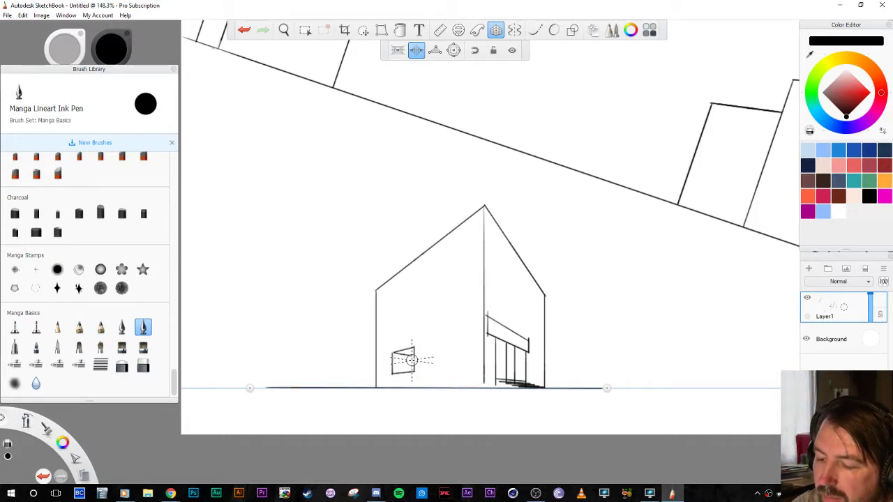
pyautogui.moveTo(408, 352); pyautogui.dragTo(406, 374)
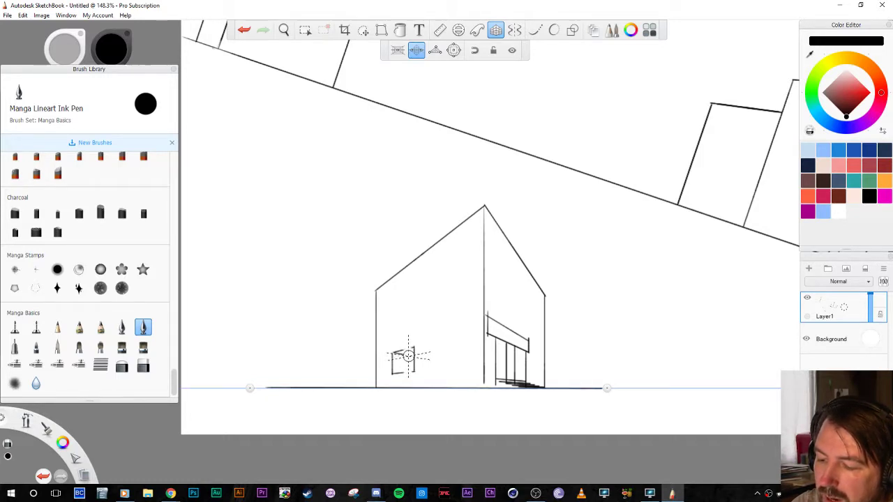
pyautogui.moveTo(393, 374)
pyautogui.mouseDown()
pyautogui.moveTo(413, 371)
pyautogui.moveTo(391, 352)
pyautogui.mouseUp()
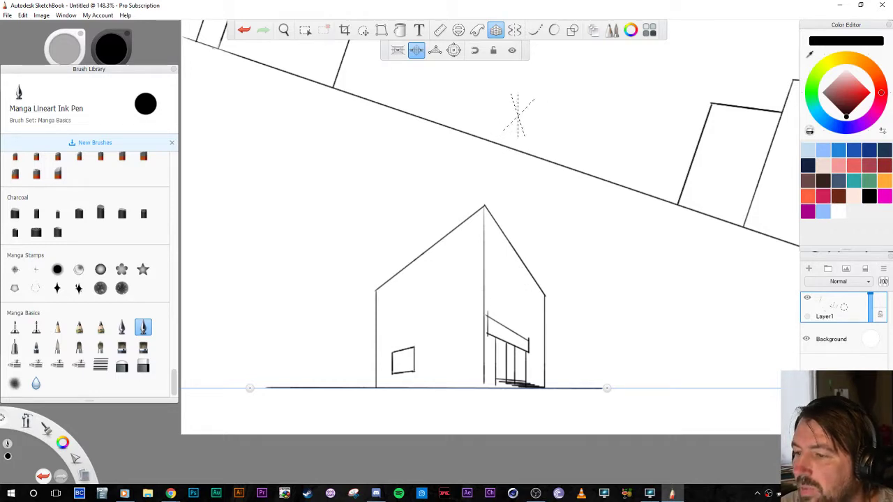
# Move both vanishing points close together in the empty area right of the building, level the horizon and draw a short line along it
pyautogui.press('space')
pyautogui.moveTo(662, 132); pyautogui.dragTo(422, 255)
pyautogui.moveTo(374, 278); pyautogui.dragTo(620, 106)
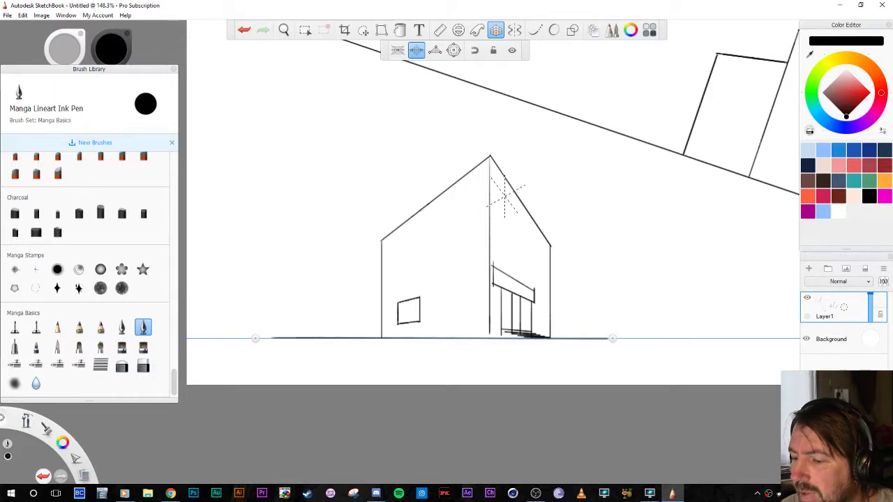
pyautogui.press('space')
pyautogui.moveTo(630, 205); pyautogui.dragTo(441, 251)
pyautogui.press('space')
pyautogui.moveTo(422, 328); pyautogui.dragTo(559, 364)
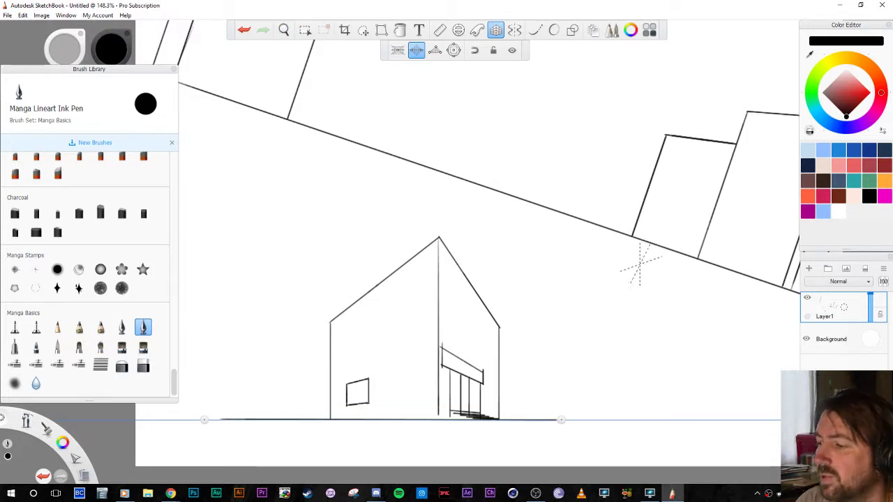
pyautogui.moveTo(561, 419); pyautogui.dragTo(713, 287)
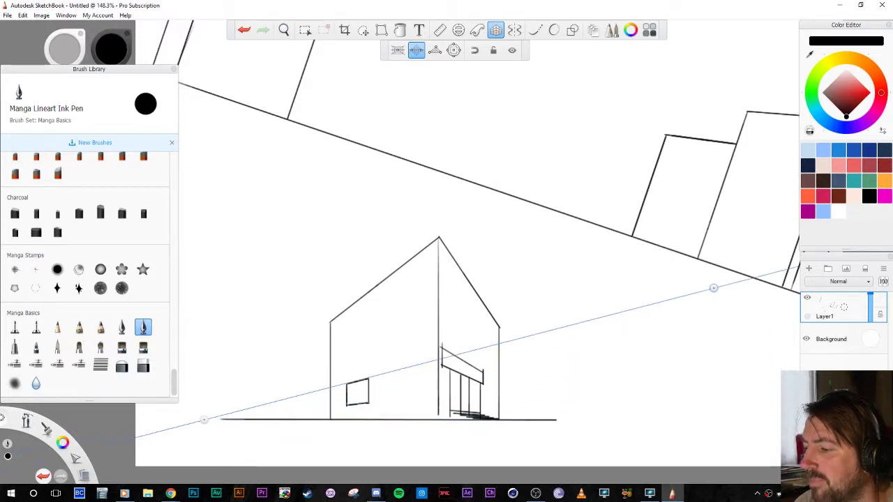
pyautogui.moveTo(204, 419); pyautogui.dragTo(569, 287)
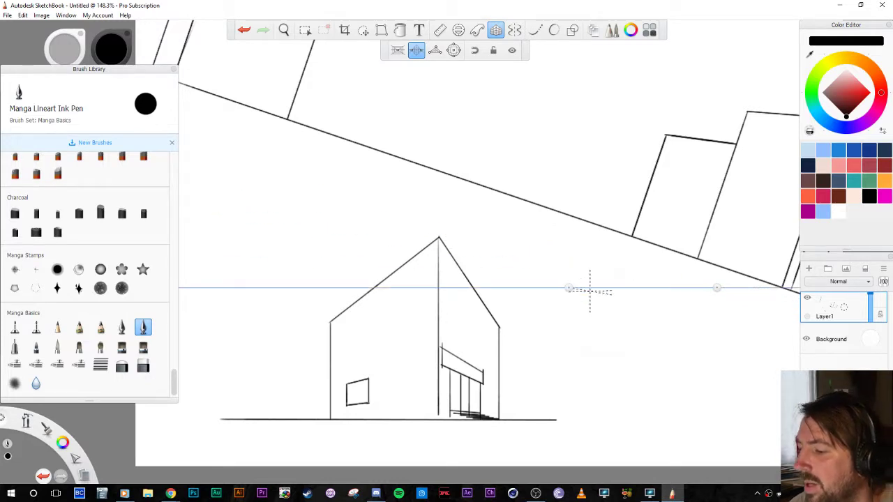
pyautogui.moveTo(581, 287); pyautogui.dragTo(691, 287)
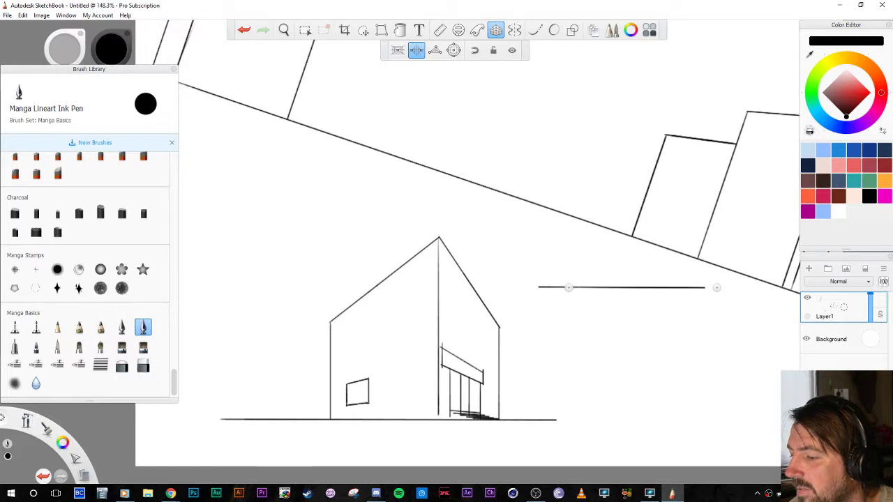
# Extend the short horizon line past the right vanishing point and draw a box below it with a four-sided top and vertical edges
pyautogui.moveTo(733, 287); pyautogui.dragTo(748, 287)
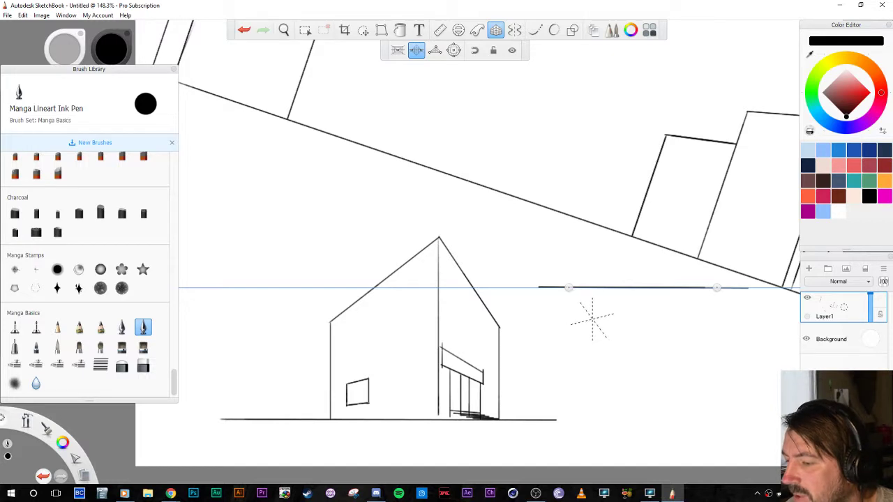
pyautogui.moveTo(590, 321)
pyautogui.mouseDown()
pyautogui.moveTo(622, 313)
pyautogui.moveTo(654, 328)
pyautogui.mouseUp()
pyautogui.moveTo(590, 322)
pyautogui.mouseDown()
pyautogui.moveTo(608, 350)
pyautogui.moveTo(654, 327)
pyautogui.moveTo(651, 380)
pyautogui.moveTo(651, 403)
pyautogui.mouseUp()
pyautogui.moveTo(593, 322); pyautogui.dragTo(593, 366)
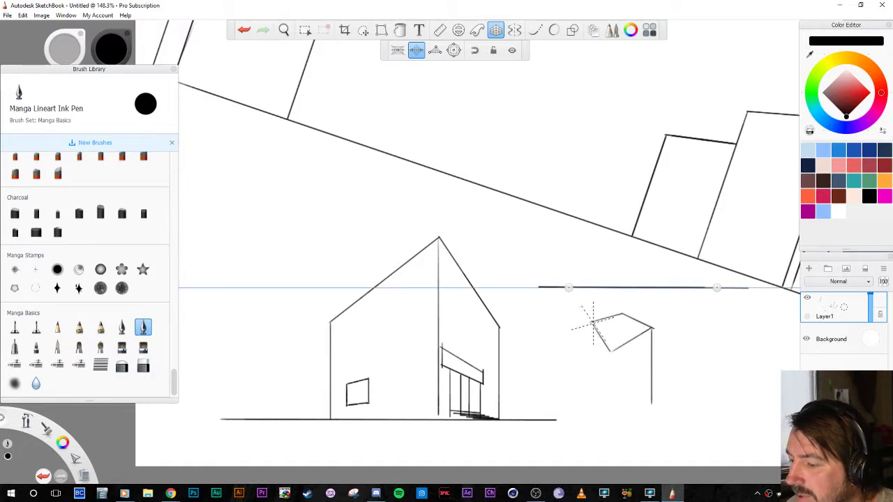
pyautogui.moveTo(611, 351); pyautogui.dragTo(612, 425)
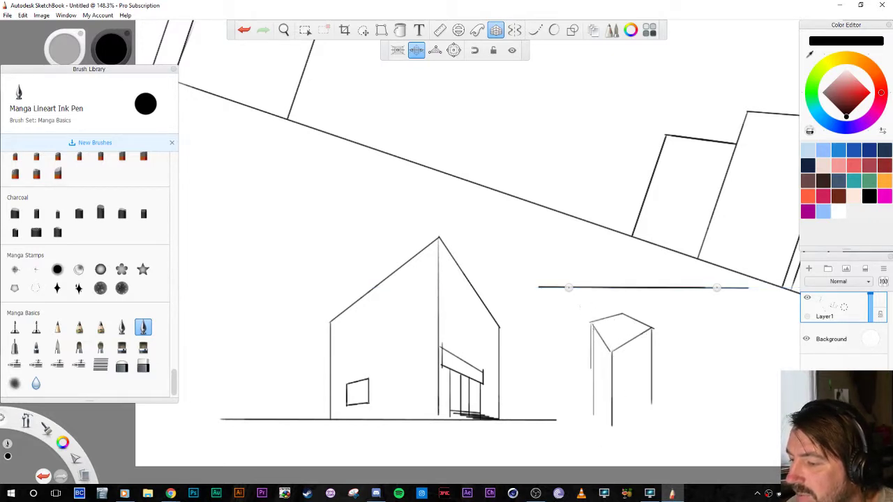
# Draw the box's converging bottom edges on both sides and extend its front corner down to the canvas edge
pyautogui.moveTo(590, 401)
pyautogui.mouseDown()
pyautogui.moveTo(593, 437)
pyautogui.moveTo(612, 426)
pyautogui.mouseUp()
pyautogui.moveTo(590, 456); pyautogui.dragTo(588, 458)
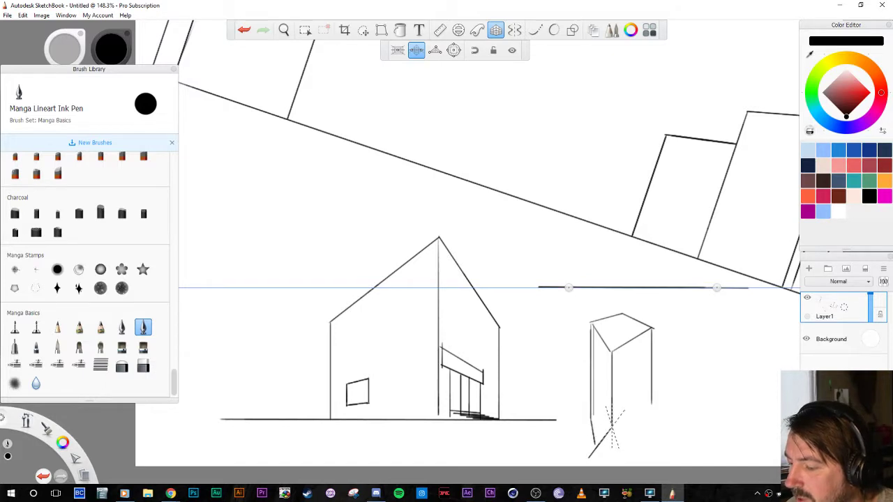
pyautogui.moveTo(649, 407); pyautogui.dragTo(630, 440)
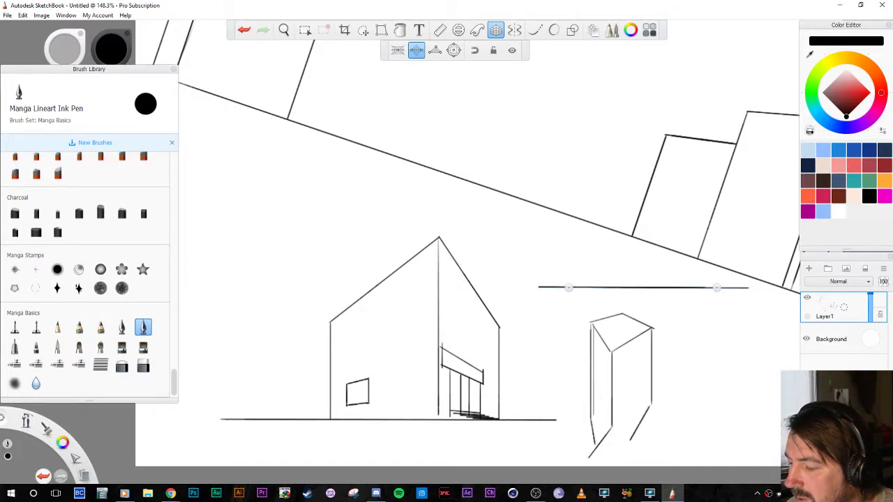
pyautogui.moveTo(612, 424); pyautogui.dragTo(613, 467)
pyautogui.moveTo(590, 419); pyautogui.dragTo(599, 467)
pyautogui.press('space')
pyautogui.moveTo(622, 353)
pyautogui.mouseDown()
pyautogui.moveTo(567, 337)
pyautogui.moveTo(547, 373)
pyautogui.mouseUp()
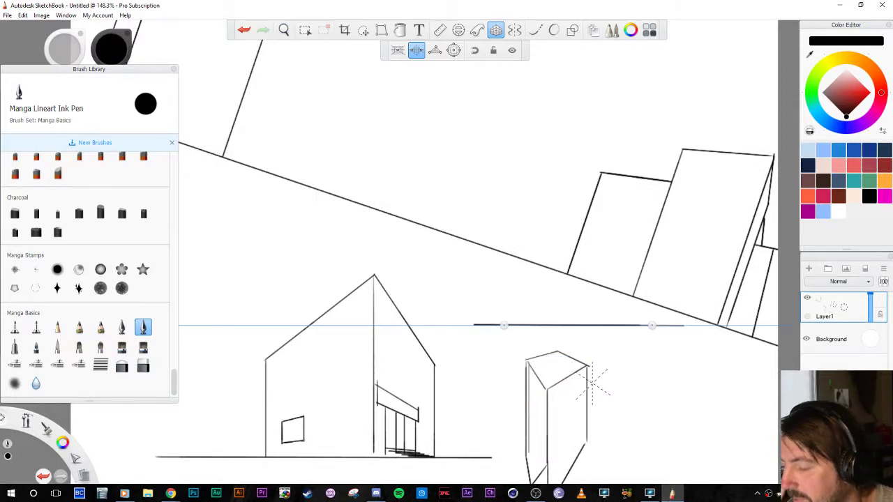
pyautogui.press('space')
pyautogui.moveTo(588, 393); pyautogui.dragTo(591, 356)
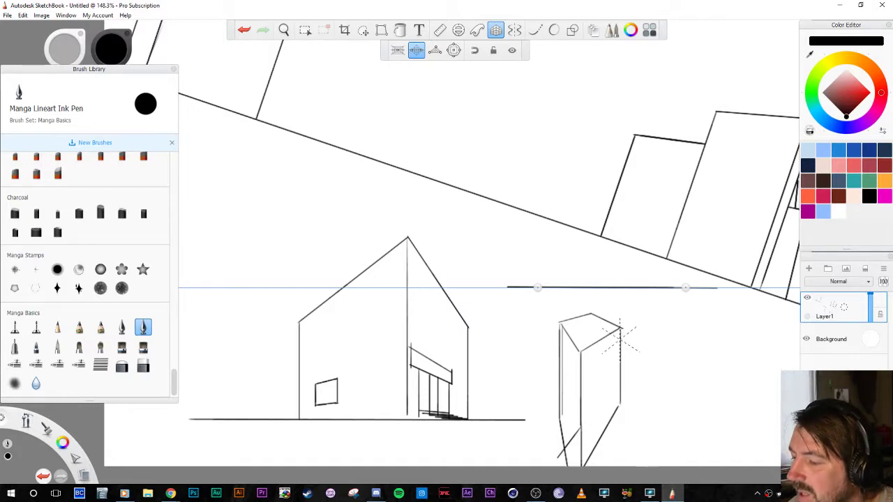
pyautogui.moveTo(506, 340)
pyautogui.mouseDown()
pyautogui.moveTo(514, 354)
pyautogui.moveTo(580, 343)
pyautogui.moveTo(558, 320)
pyautogui.moveTo(552, 326)
pyautogui.mouseUp()
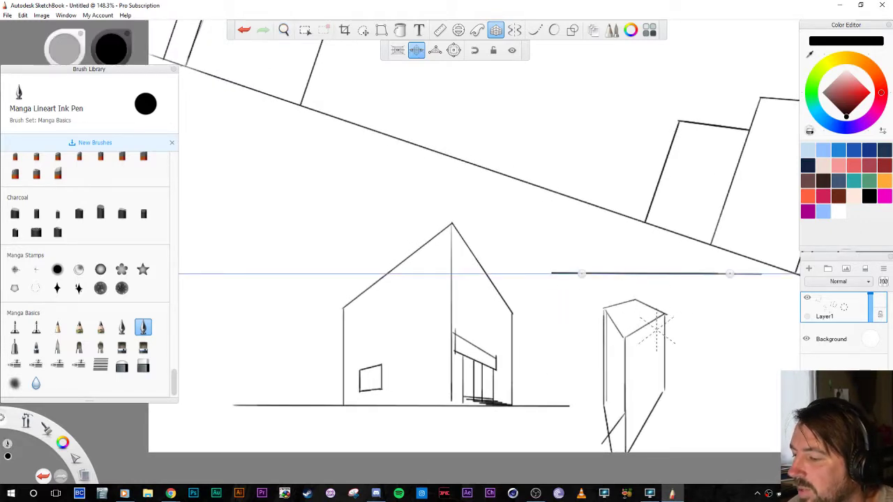
pyautogui.moveTo(604, 351); pyautogui.dragTo(584, 362)
pyautogui.moveTo(410, 168)
pyautogui.mouseDown()
pyautogui.moveTo(474, 232)
pyautogui.moveTo(460, 344)
pyautogui.mouseUp()
pyautogui.moveTo(466, 271); pyautogui.dragTo(461, 319)
# Start a new blank canvas without saving the changes to the current drawing
pyautogui.click(7, 5)
pyautogui.click(7, 6)
pyautogui.click(7, 16)
pyautogui.click(13, 26)
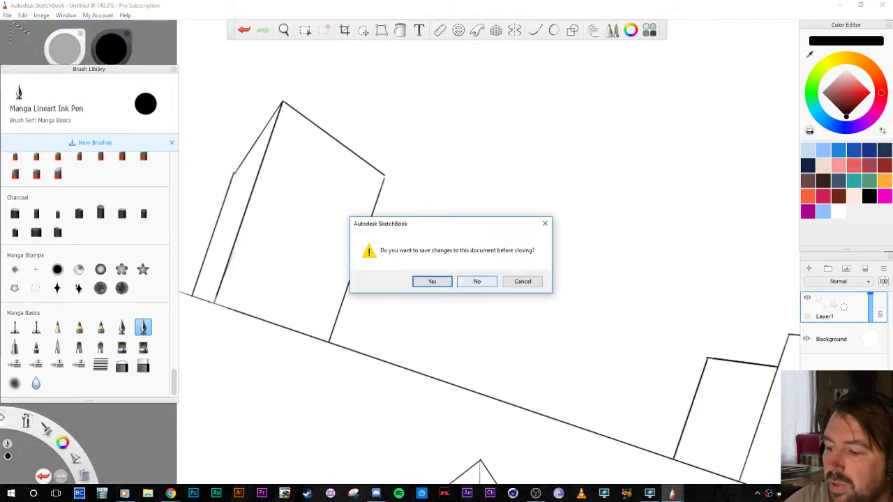
pyautogui.click(477, 281)
# Turn on the three-point perspective guide and move its three vanishing points outward beyond the edges of the canvas
pyautogui.click(496, 30)
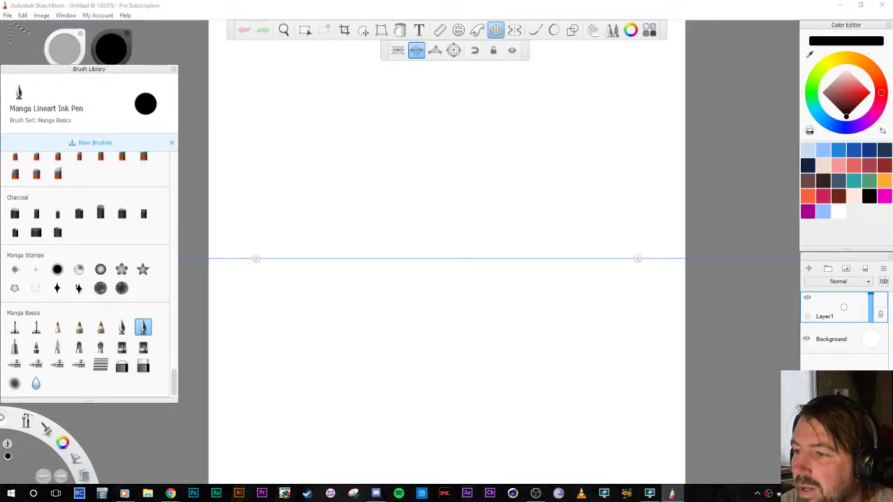
pyautogui.click(434, 51)
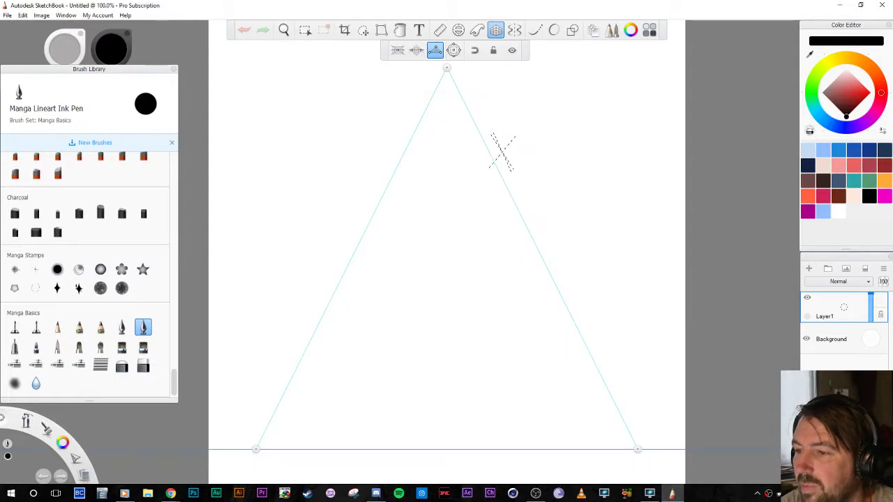
pyautogui.press('space')
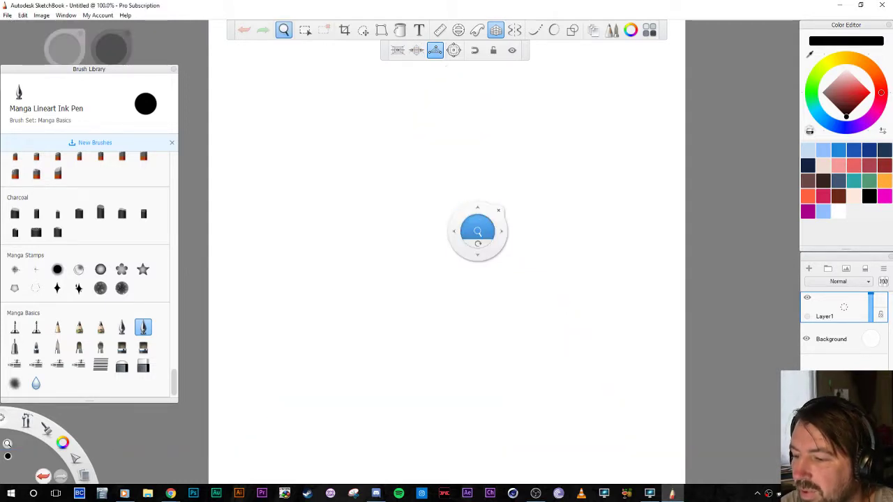
pyautogui.moveTo(477, 229); pyautogui.dragTo(447, 226)
pyautogui.moveTo(476, 254); pyautogui.dragTo(475, 289)
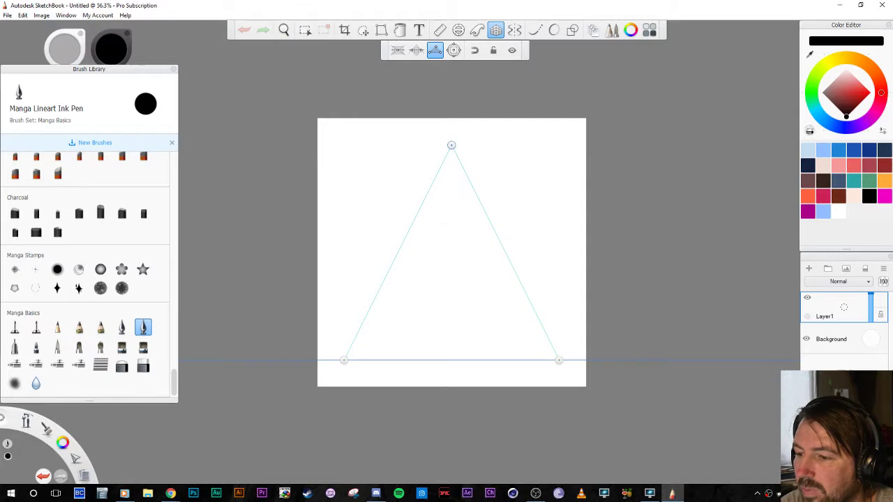
pyautogui.moveTo(451, 145); pyautogui.dragTo(451, 72)
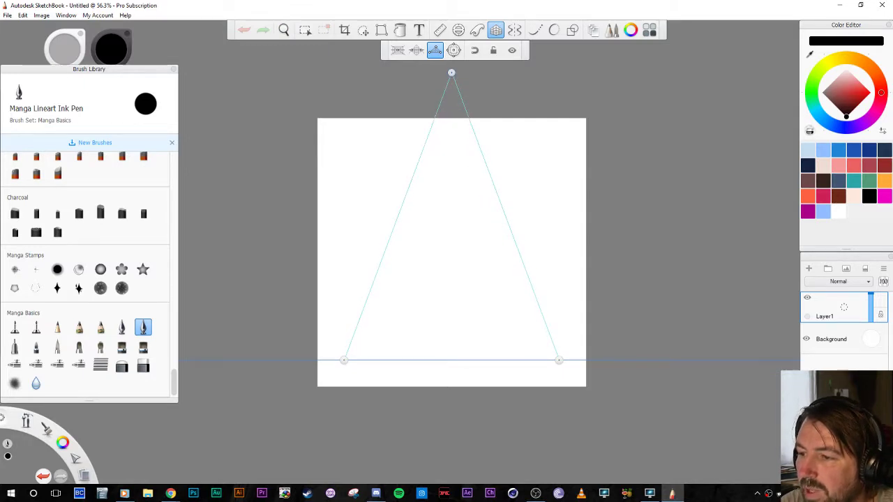
pyautogui.moveTo(558, 360); pyautogui.dragTo(758, 360)
pyautogui.moveTo(343, 359); pyautogui.dragTo(184, 360)
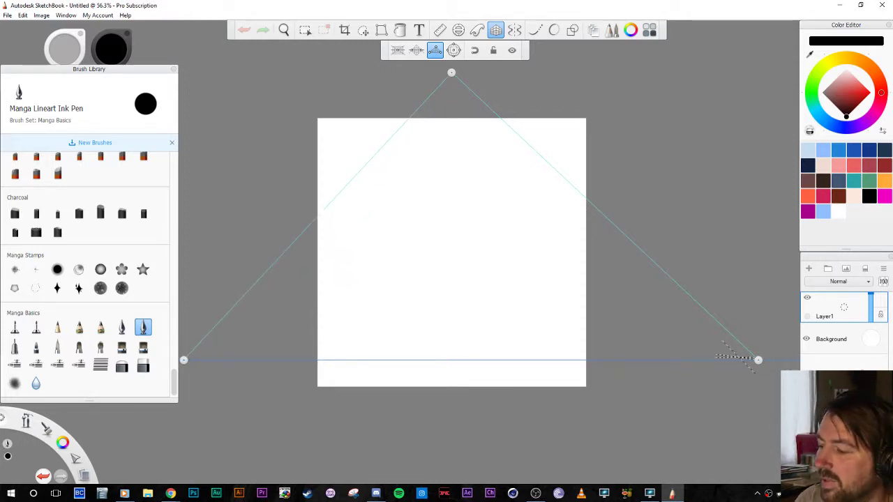
# Lower the horizon to just above the canvas's bottom edge and raise the upper vanishing point farther above the canvas
pyautogui.moveTo(758, 360); pyautogui.dragTo(769, 381)
pyautogui.moveTo(183, 360); pyautogui.dragTo(186, 381)
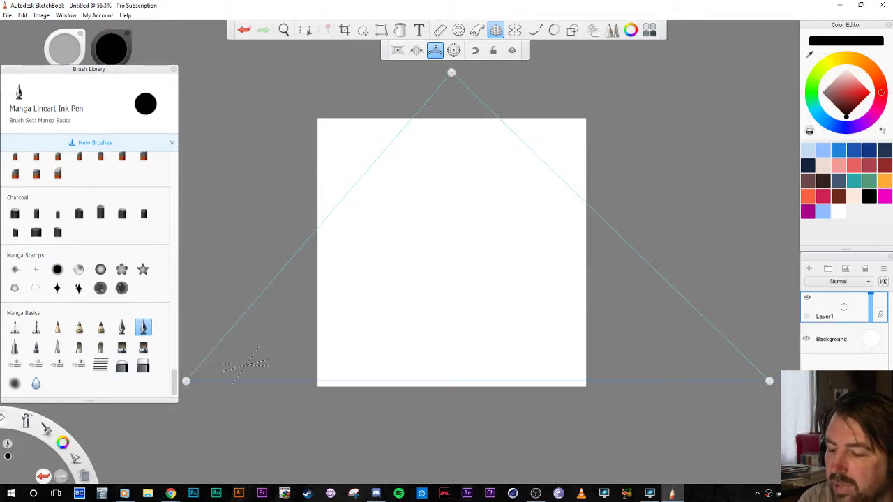
pyautogui.moveTo(474, 159); pyautogui.dragTo(460, 227)
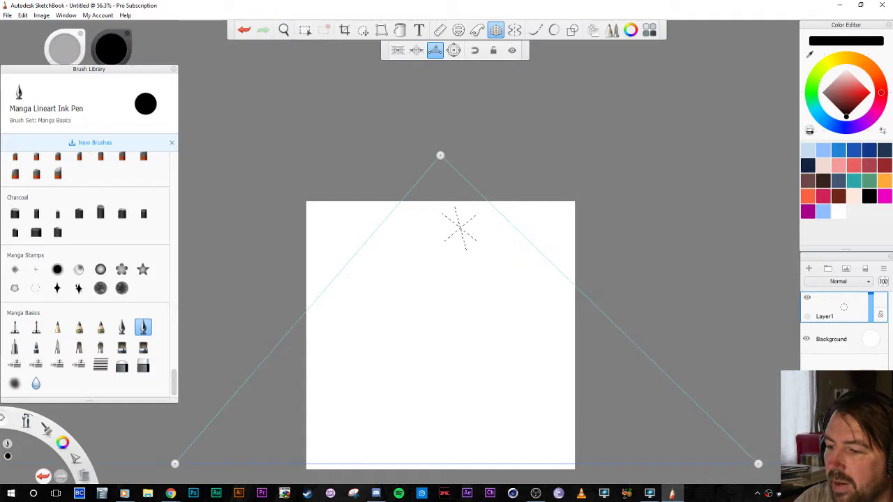
pyautogui.moveTo(440, 155); pyautogui.dragTo(438, 63)
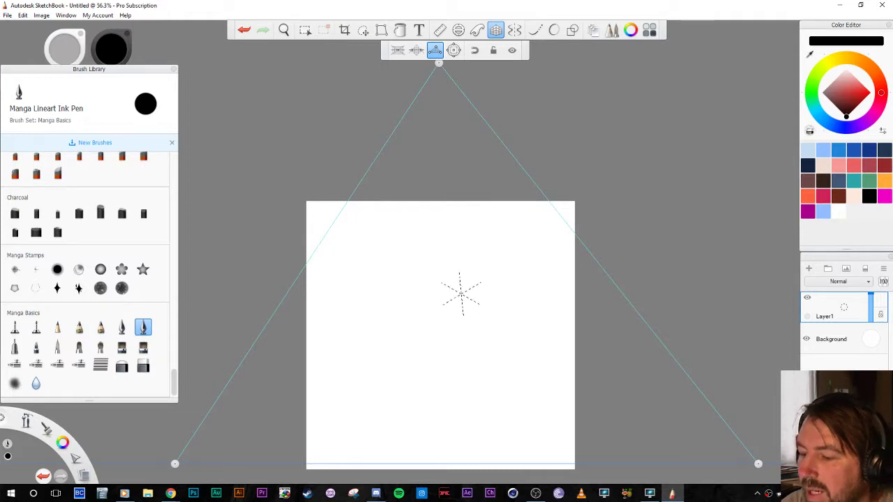
# Turn off the perspective guide and set a straight ruler roughly level across the middle of the canvas
pyautogui.press('space')
pyautogui.moveTo(478, 367); pyautogui.dragTo(473, 315)
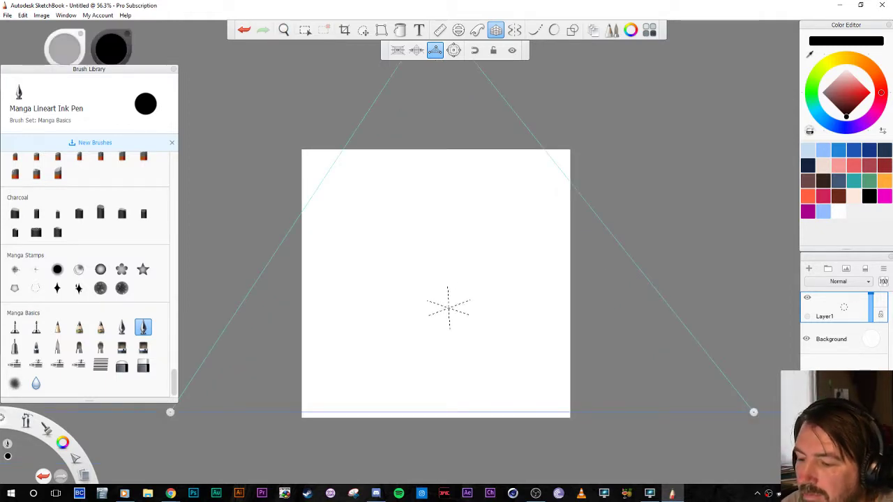
pyautogui.press('space')
pyautogui.moveTo(447, 278); pyautogui.dragTo(451, 254)
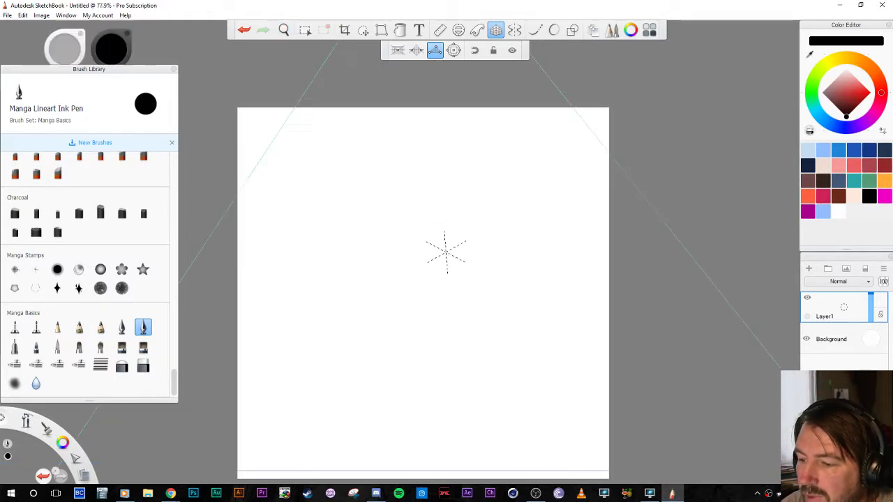
pyautogui.press('space')
pyautogui.moveTo(452, 344); pyautogui.dragTo(483, 326)
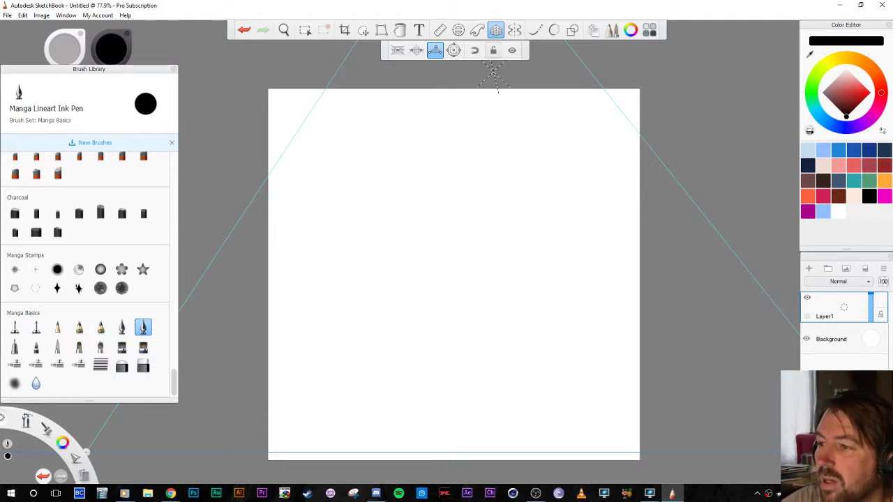
pyautogui.click(495, 30)
pyautogui.click(439, 30)
pyautogui.moveTo(389, 335); pyautogui.dragTo(297, 252)
pyautogui.moveTo(519, 201); pyautogui.dragTo(606, 293)
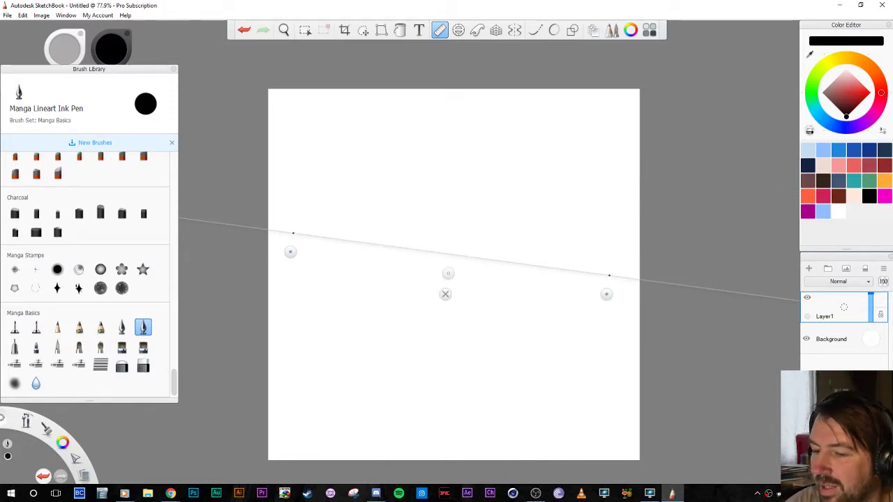
pyautogui.moveTo(290, 252); pyautogui.dragTo(288, 293)
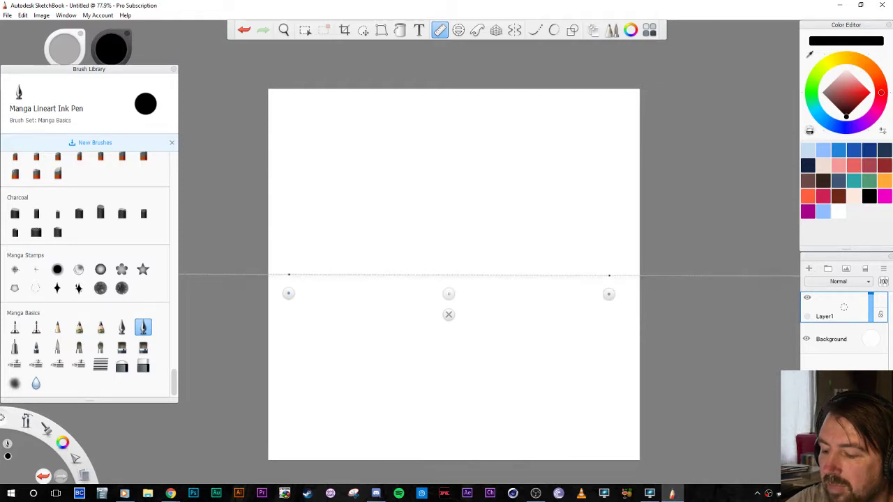
pyautogui.moveTo(288, 294); pyautogui.dragTo(290, 297)
# Draw a horizontal line along the ruler across nearly the full canvas width and close the ruler
pyautogui.moveTo(609, 276); pyautogui.dragTo(277, 277)
pyautogui.moveTo(425, 277); pyautogui.dragTo(631, 276)
pyautogui.moveTo(448, 295)
pyautogui.mouseDown()
pyautogui.moveTo(449, 281)
pyautogui.moveTo(449, 299)
pyautogui.mouseUp()
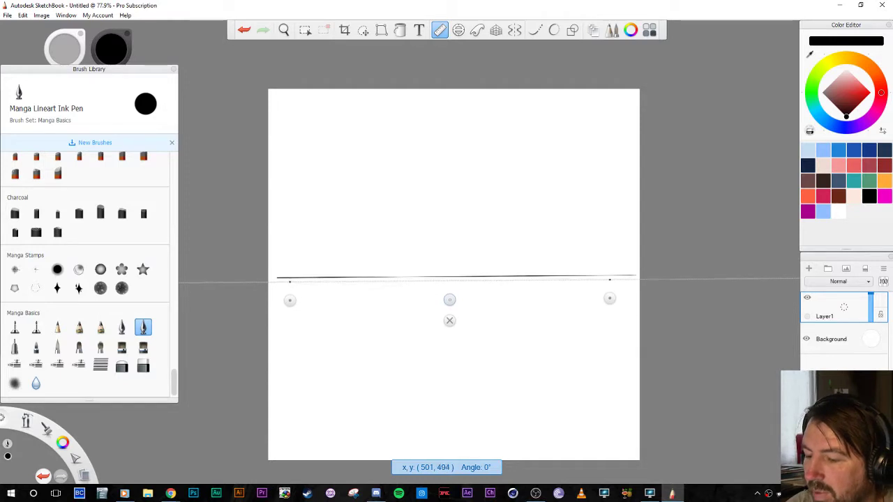
pyautogui.click(449, 319)
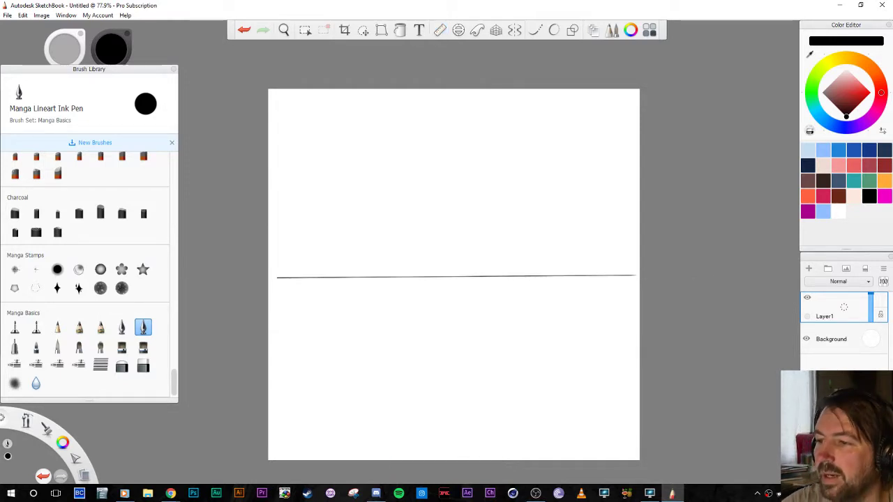
# Turn the three-point perspective guide back on and draw a tall, upward-tapering building outline with a peaked top standing on the horizontal line
pyautogui.click(495, 30)
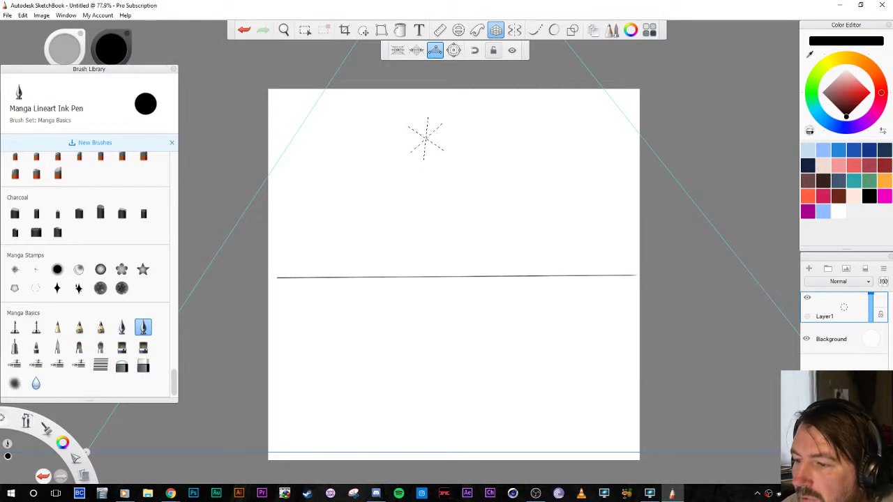
pyautogui.moveTo(419, 135); pyautogui.dragTo(415, 180)
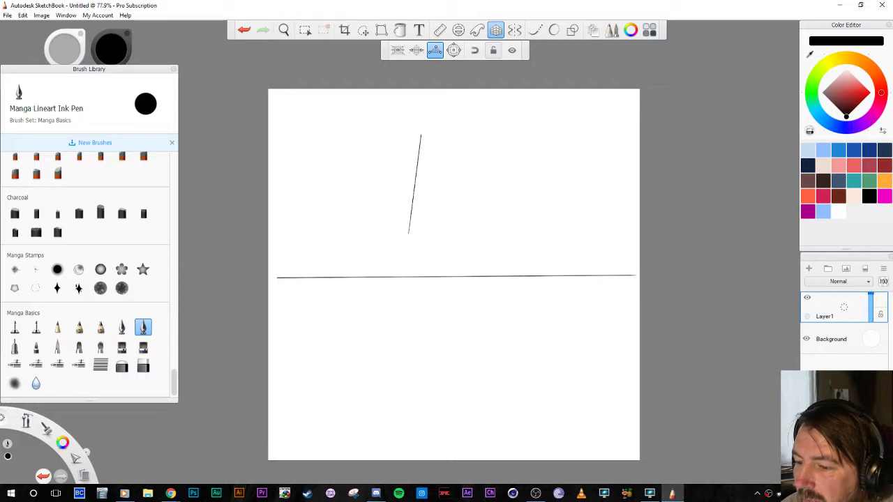
pyautogui.moveTo(409, 234); pyautogui.dragTo(405, 265)
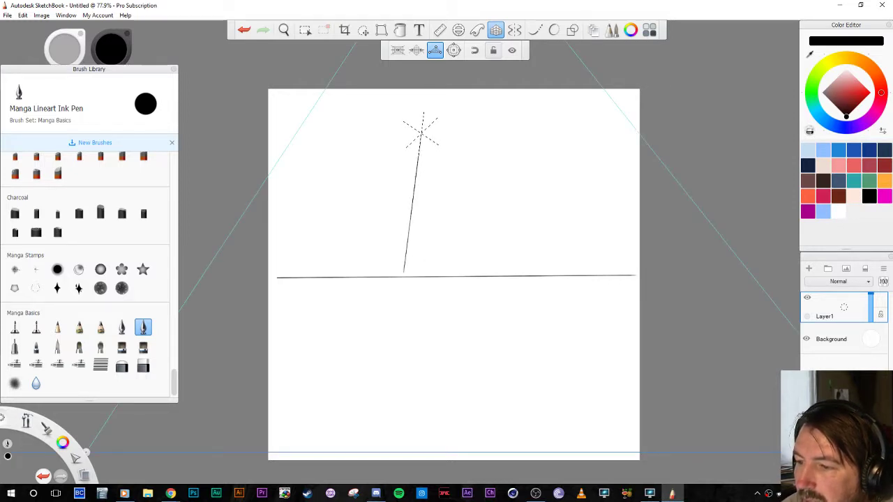
pyautogui.moveTo(421, 133)
pyautogui.mouseDown()
pyautogui.moveTo(452, 108)
pyautogui.moveTo(482, 137)
pyautogui.moveTo(486, 175)
pyautogui.mouseUp()
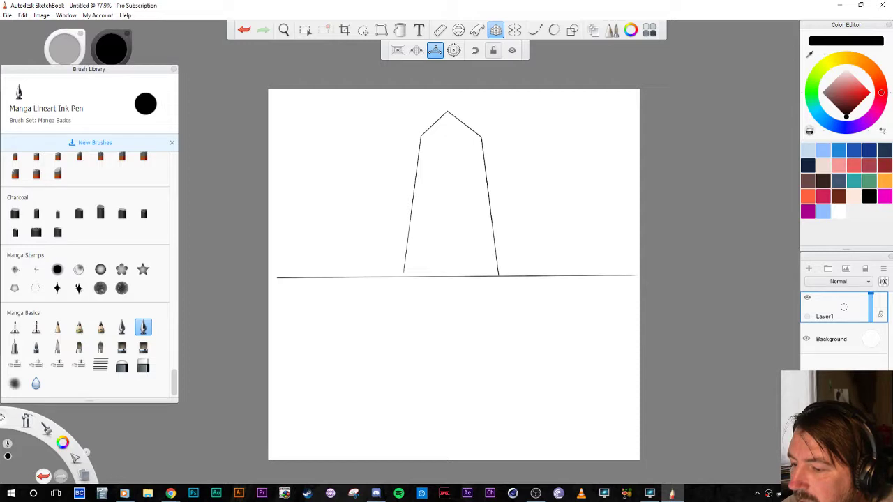
pyautogui.moveTo(498, 276); pyautogui.dragTo(498, 276)
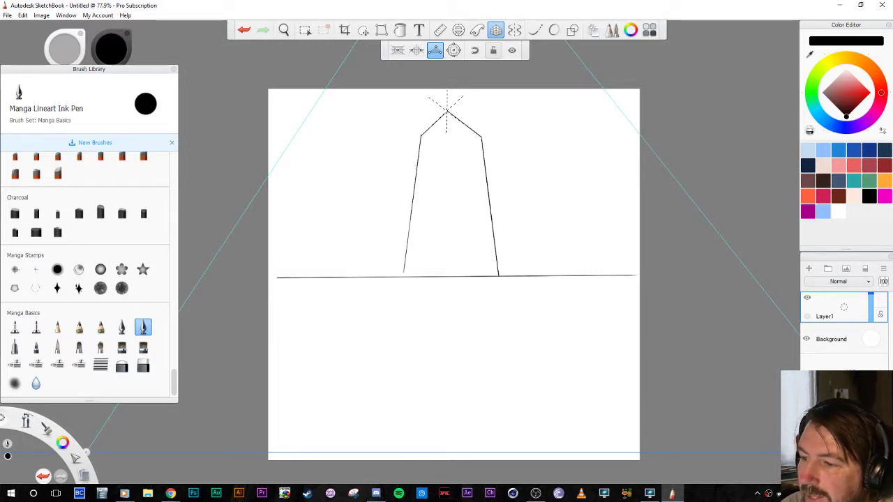
# Draw the building's central vertical corner from the peak to the ground line and darken it and the left edge
pyautogui.moveTo(446, 112); pyautogui.dragTo(446, 178)
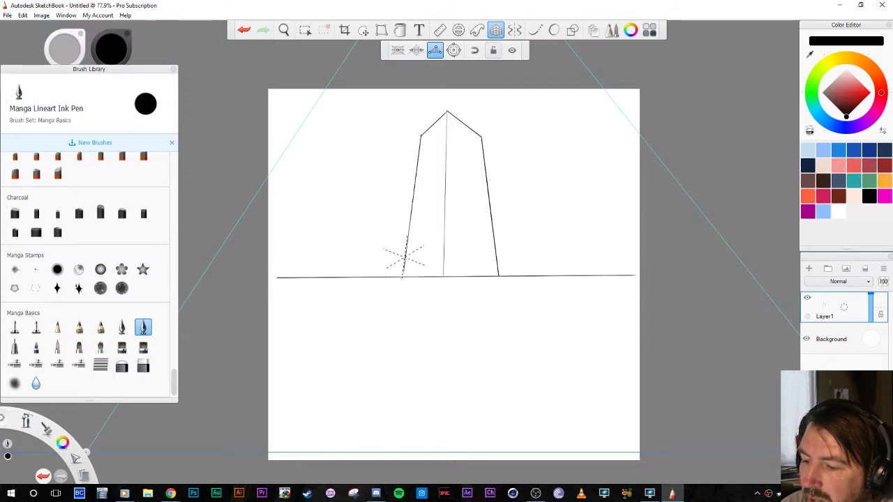
pyautogui.moveTo(404, 259); pyautogui.dragTo(415, 175)
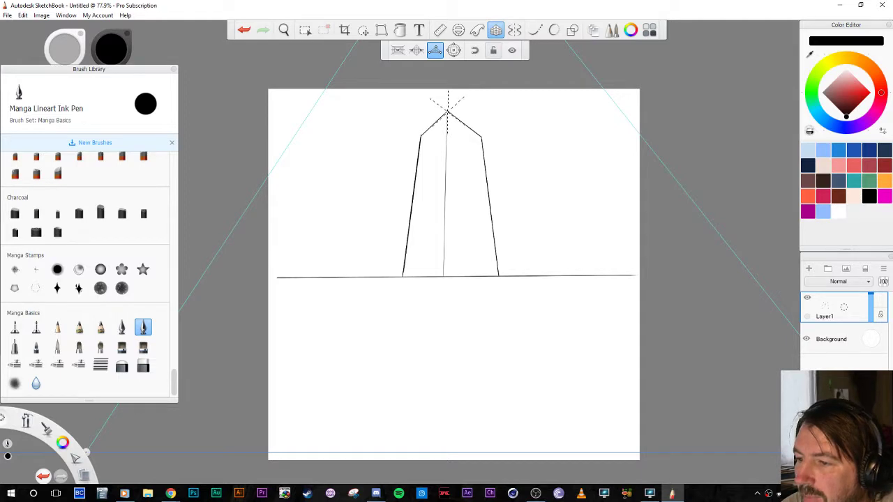
pyautogui.moveTo(447, 111); pyautogui.dragTo(446, 163)
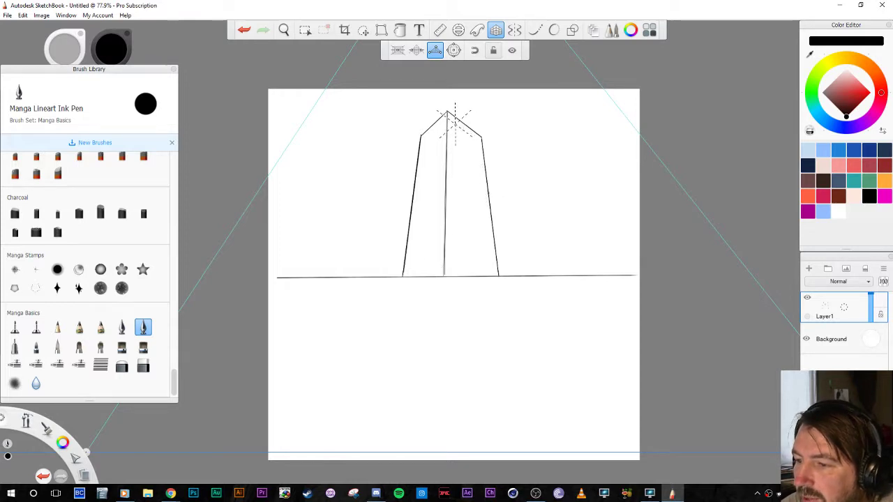
# Draw four thin, upward-converging division lines down the building's right face
pyautogui.moveTo(456, 206); pyautogui.dragTo(457, 271)
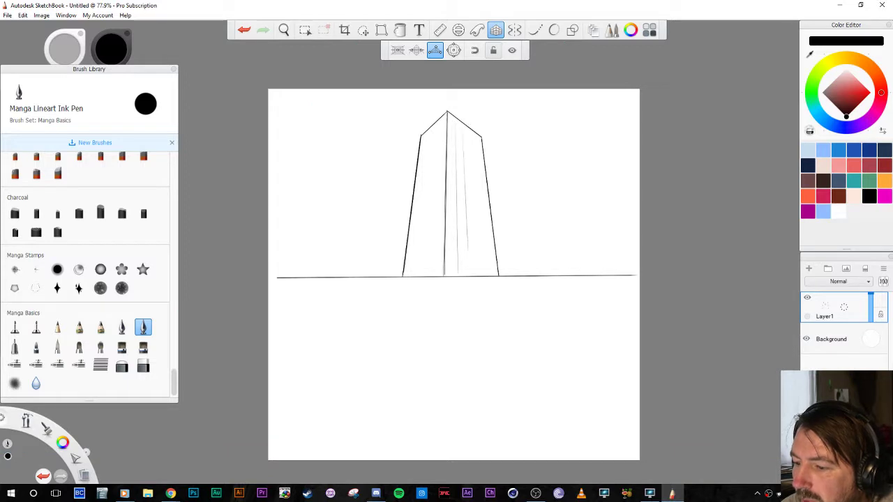
pyautogui.moveTo(471, 134); pyautogui.dragTo(476, 216)
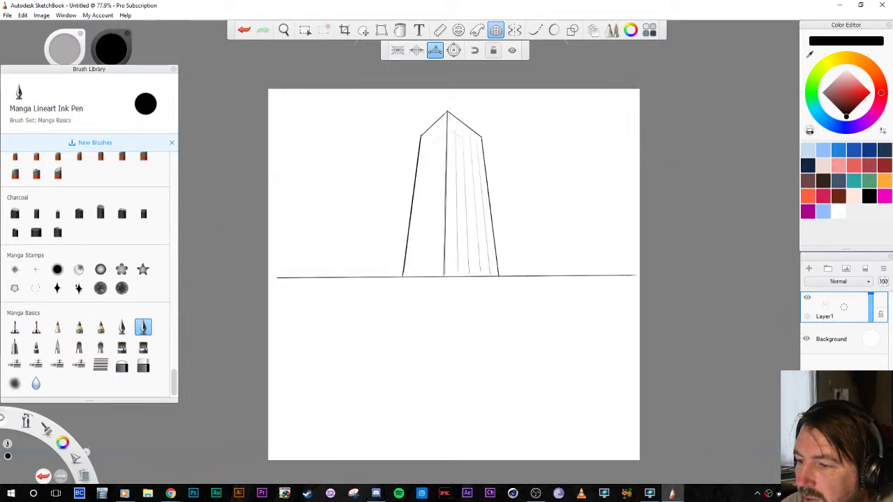
# Draw a series of evenly spaced sloping floor lines across the building's right face, from the roof down to the ground line
pyautogui.moveTo(479, 151); pyautogui.dragTo(466, 155)
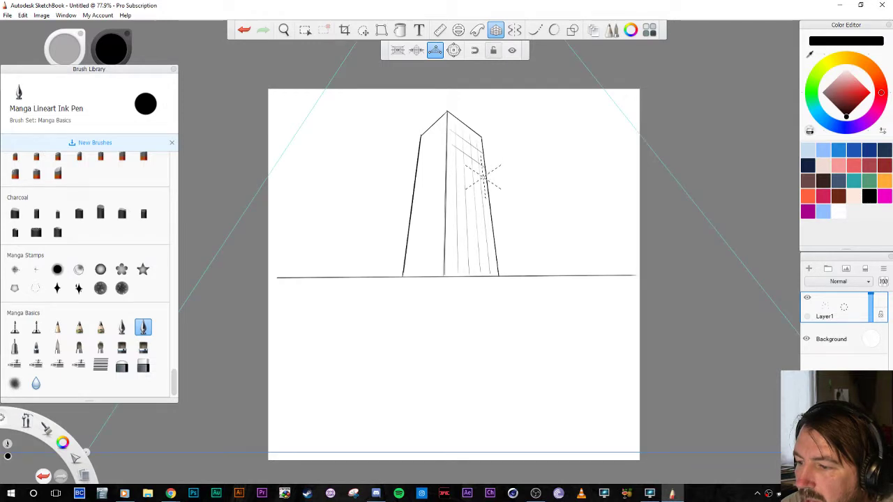
pyautogui.moveTo(484, 179); pyautogui.dragTo(452, 159)
pyautogui.moveTo(484, 189); pyautogui.dragTo(476, 184)
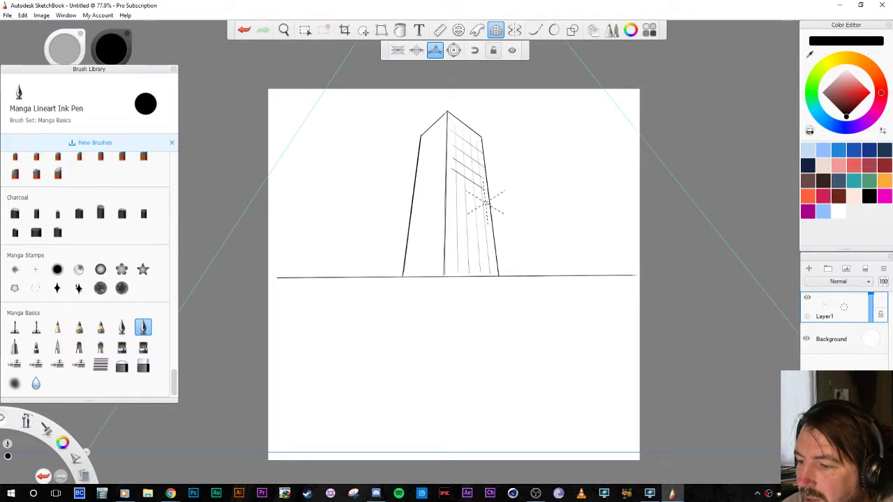
pyautogui.moveTo(465, 191)
pyautogui.mouseDown()
pyautogui.moveTo(484, 201)
pyautogui.moveTo(485, 214)
pyautogui.mouseUp()
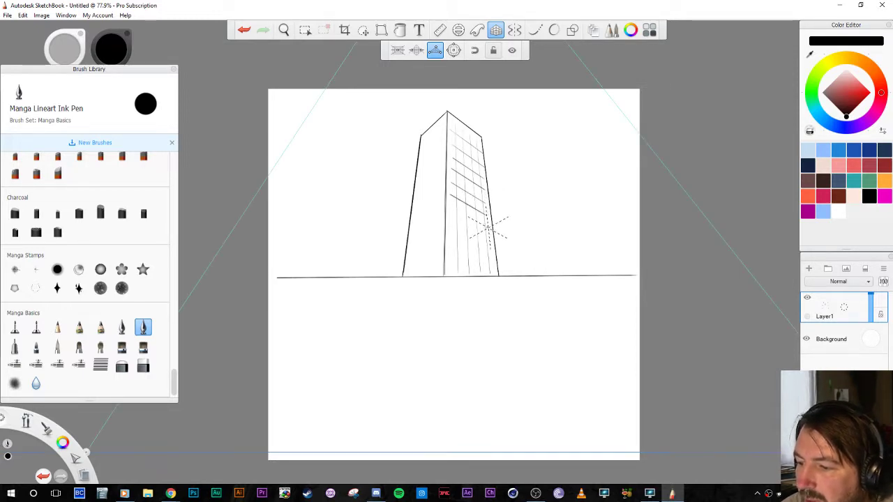
pyautogui.moveTo(466, 216)
pyautogui.mouseDown()
pyautogui.moveTo(486, 226)
pyautogui.moveTo(450, 207)
pyautogui.mouseUp()
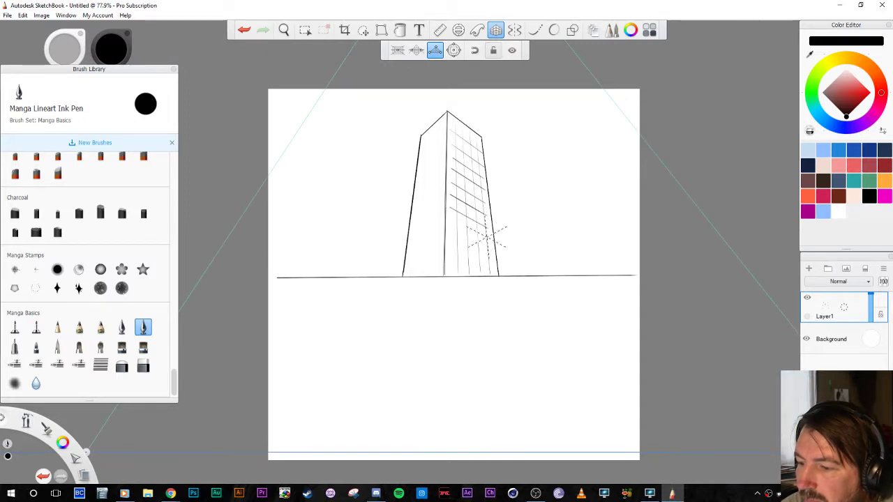
pyautogui.moveTo(489, 243); pyautogui.dragTo(478, 237)
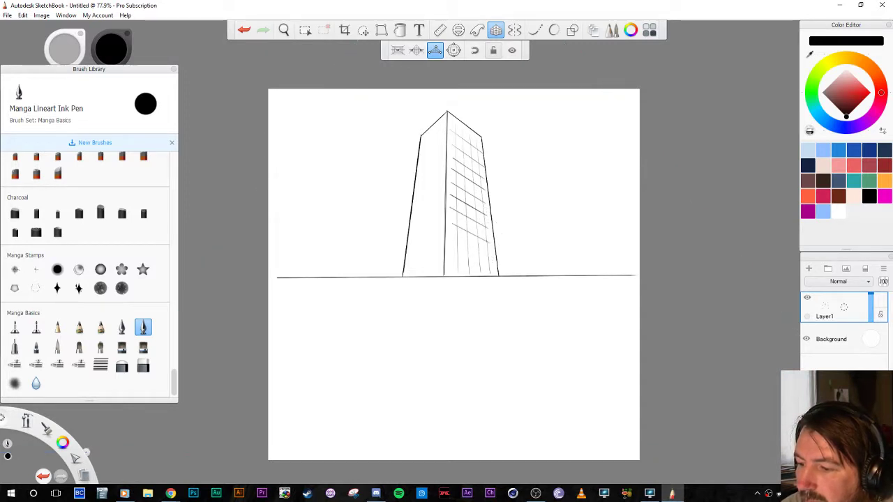
pyautogui.moveTo(460, 245)
pyautogui.mouseDown()
pyautogui.moveTo(488, 256)
pyautogui.moveTo(482, 272)
pyautogui.mouseUp()
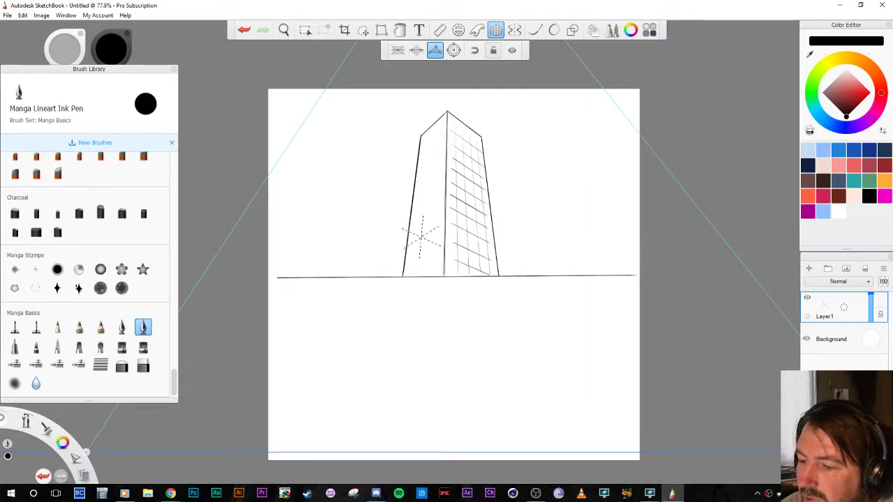
# Draw a doorway at ground level and a small window above it on the building's left face, following the perspective guide
pyautogui.moveTo(409, 276); pyautogui.dragTo(411, 255)
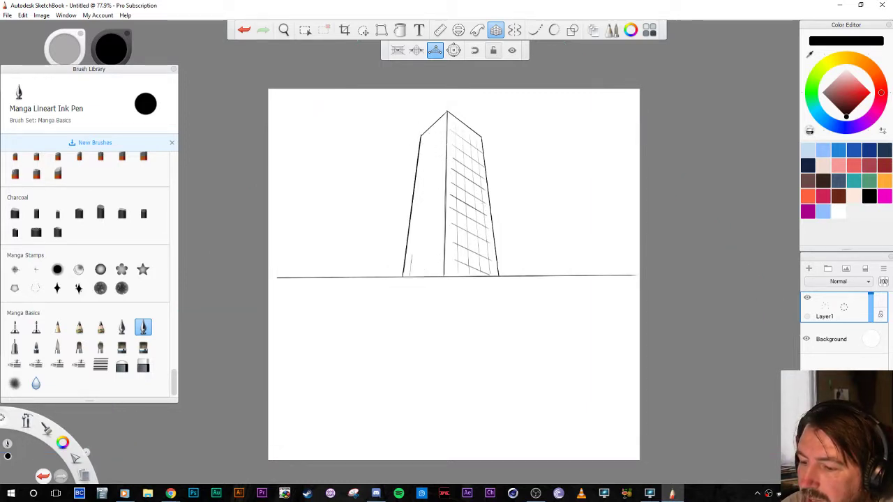
pyautogui.moveTo(413, 252)
pyautogui.mouseDown()
pyautogui.moveTo(424, 246)
pyautogui.moveTo(421, 265)
pyautogui.mouseUp()
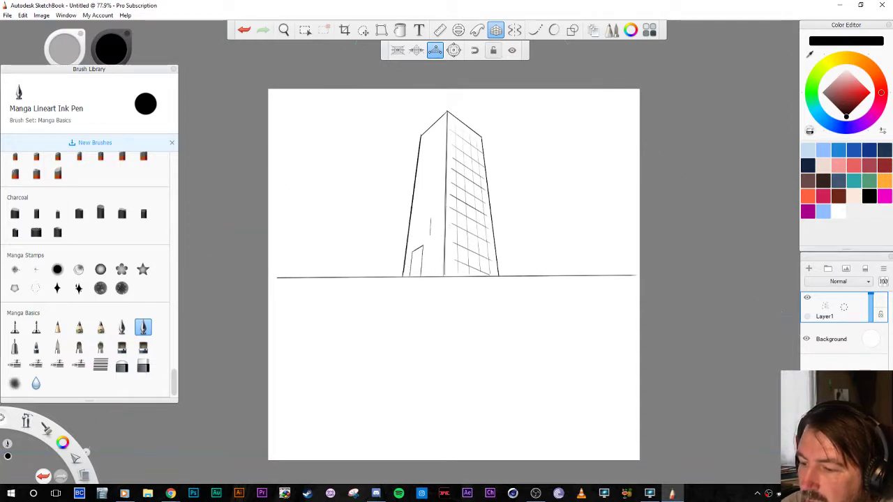
pyautogui.moveTo(430, 219)
pyautogui.mouseDown()
pyautogui.moveTo(430, 236)
pyautogui.moveTo(439, 214)
pyautogui.moveTo(440, 229)
pyautogui.mouseUp()
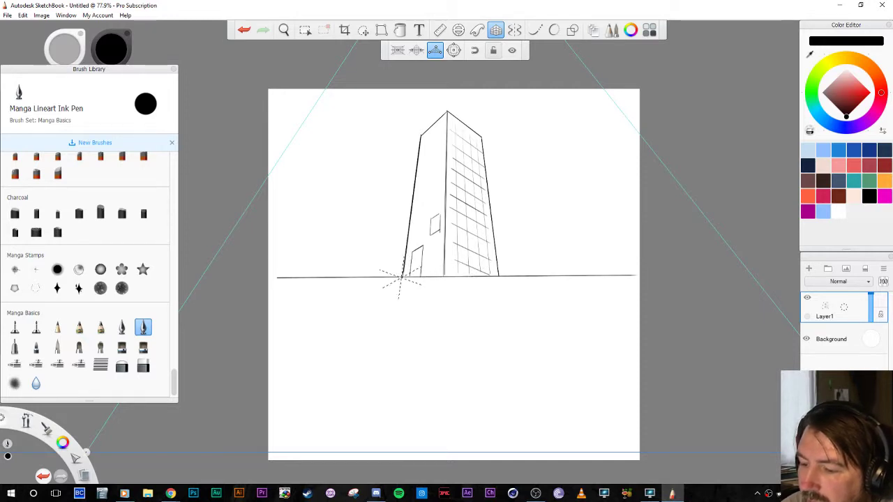
# Try to extend the building's base below the ground line with two angled edges meeting under the central corner
pyautogui.moveTo(403, 276); pyautogui.dragTo(417, 281)
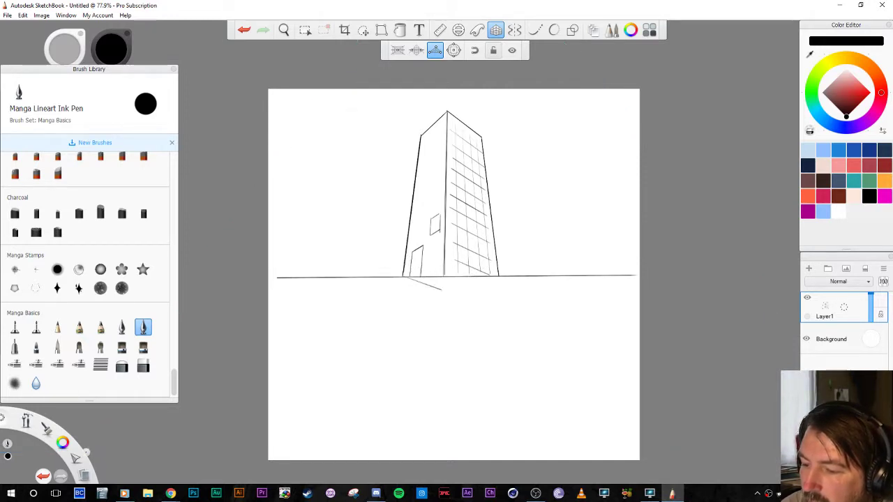
pyautogui.moveTo(445, 290); pyautogui.dragTo(446, 268)
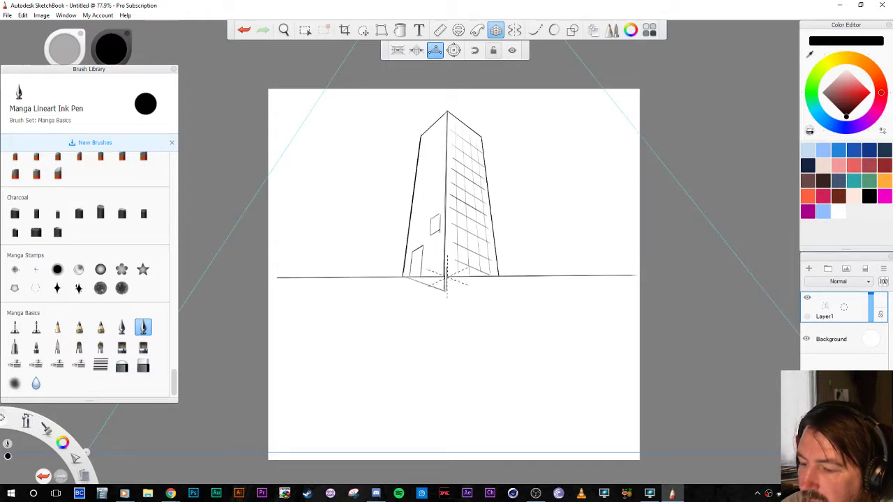
pyautogui.moveTo(497, 278); pyautogui.dragTo(460, 291)
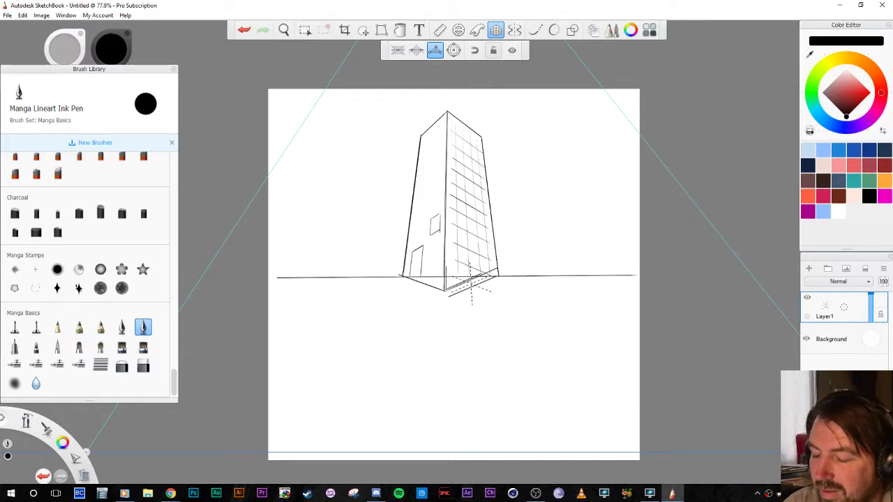
pyautogui.hotkey('ctrl', 'z')
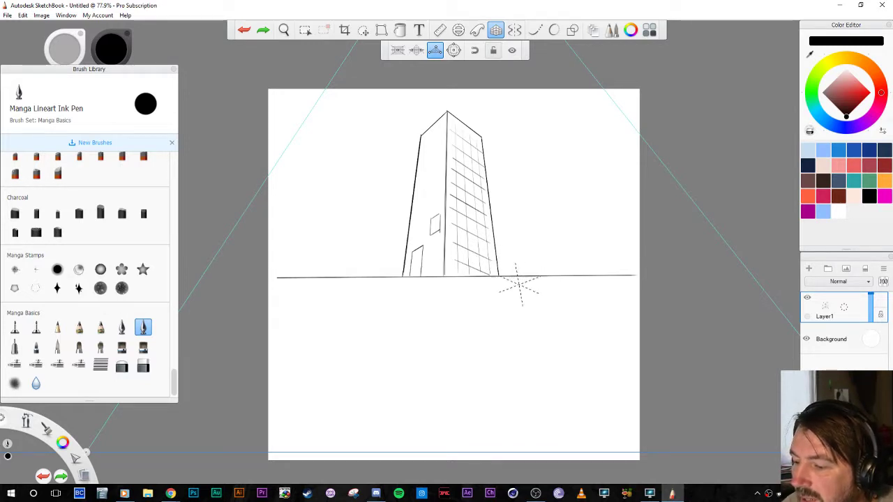
# Try to draw a second box below the ground line, with a four-sided top and three long edges running downward
pyautogui.moveTo(520, 289); pyautogui.dragTo(525, 320)
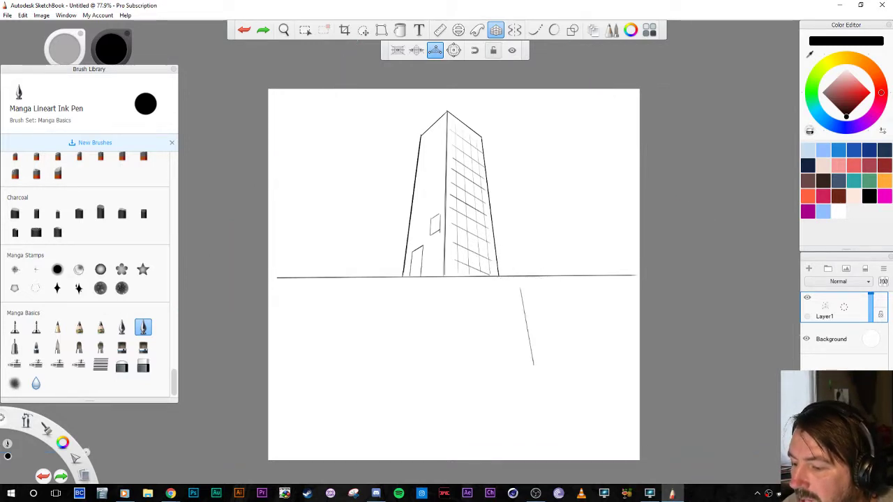
pyautogui.moveTo(520, 288)
pyautogui.mouseDown()
pyautogui.moveTo(556, 274)
pyautogui.moveTo(592, 293)
pyautogui.mouseUp()
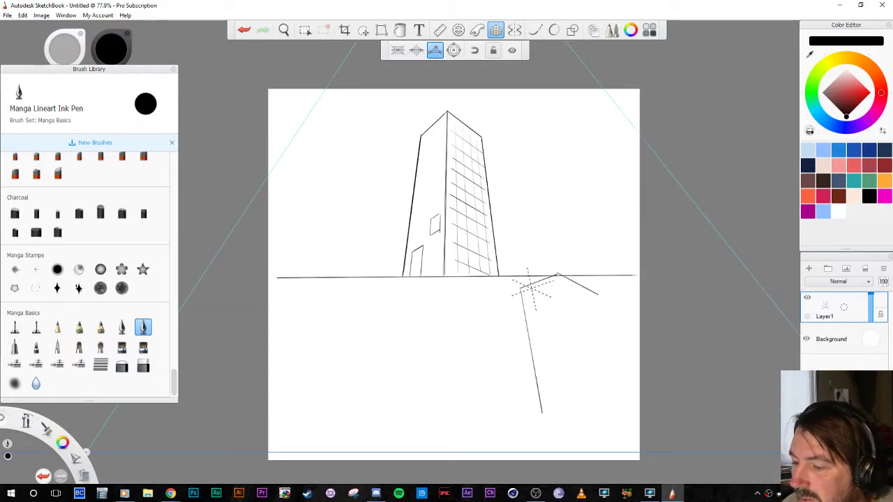
pyautogui.moveTo(521, 287); pyautogui.dragTo(562, 307)
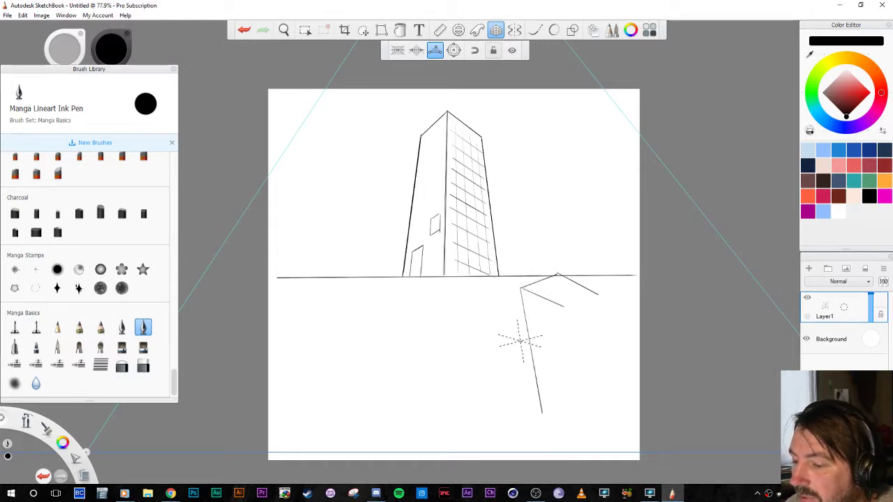
pyautogui.moveTo(597, 294); pyautogui.dragTo(578, 300)
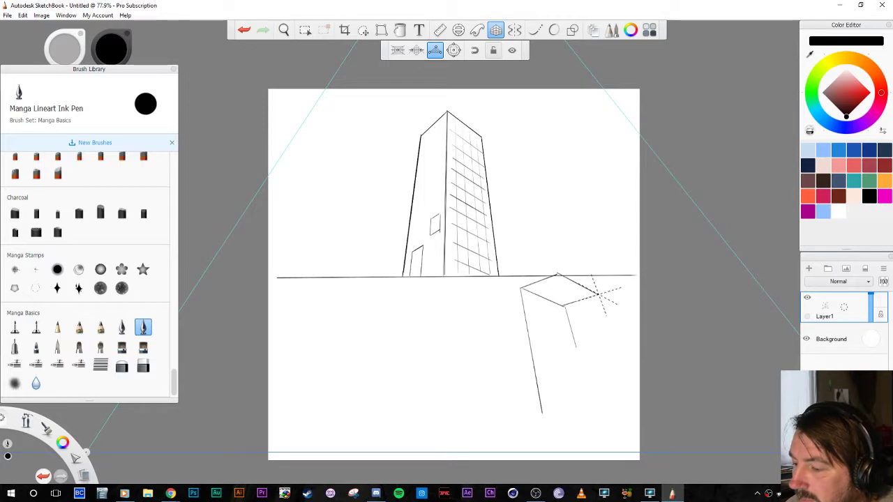
pyautogui.moveTo(597, 295); pyautogui.dragTo(618, 349)
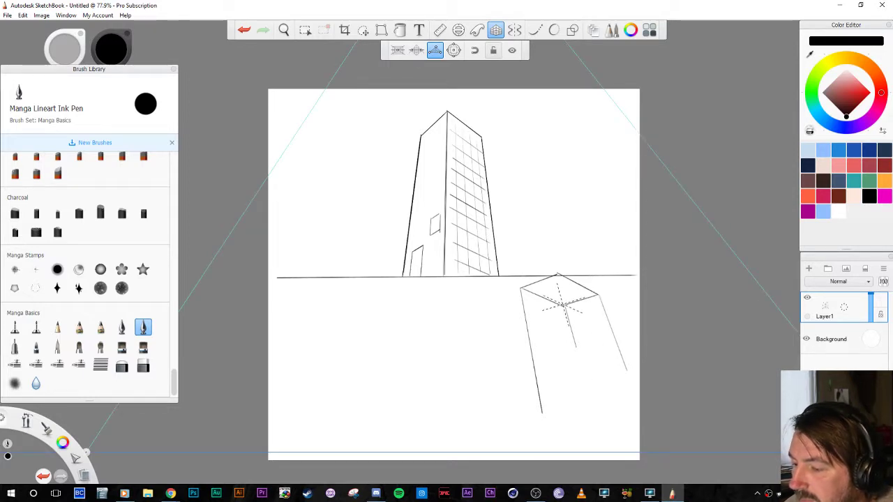
pyautogui.moveTo(564, 306); pyautogui.dragTo(589, 398)
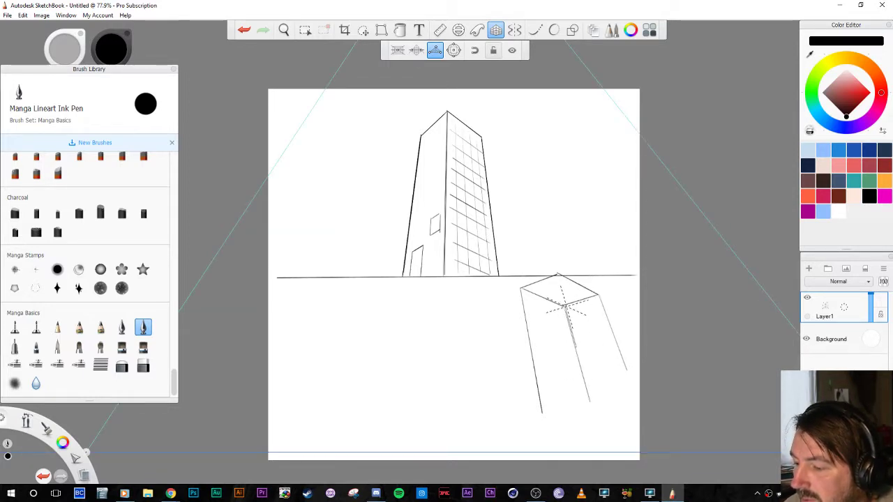
pyautogui.press('space')
pyautogui.moveTo(566, 321)
pyautogui.mouseDown()
pyautogui.moveTo(575, 238)
pyautogui.moveTo(578, 310)
pyautogui.mouseUp()
pyautogui.moveTo(604, 338); pyautogui.dragTo(544, 328)
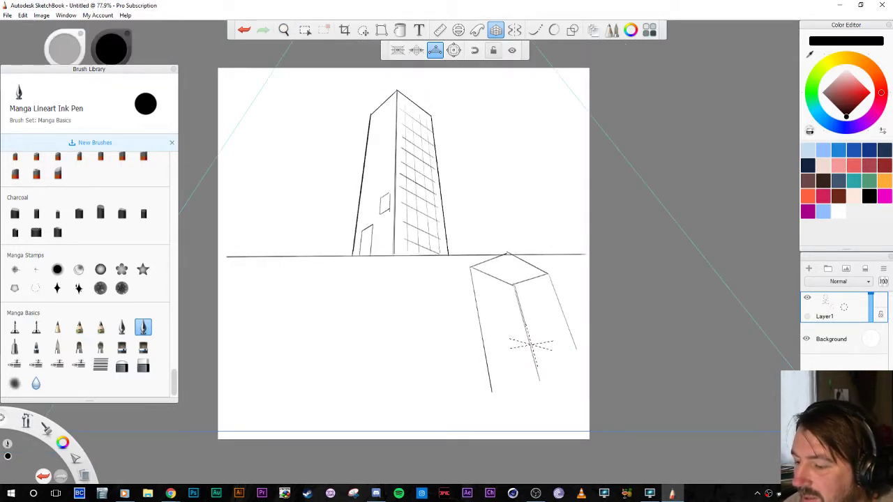
pyautogui.hotkey('ctrl', 'z')
pyautogui.hotkey('ctrl', 'z')
pyautogui.hotkey('ctrl', 'z')
# Align the perspective guide's horizon with the drawn ground line and place its two horizontal vanishing points just outside the canvas edges
pyautogui.moveTo(741, 392); pyautogui.dragTo(671, 370)
pyautogui.moveTo(718, 417); pyautogui.dragTo(678, 241)
pyautogui.moveTo(533, 331); pyautogui.dragTo(535, 330)
pyautogui.moveTo(458, 349); pyautogui.dragTo(687, 339)
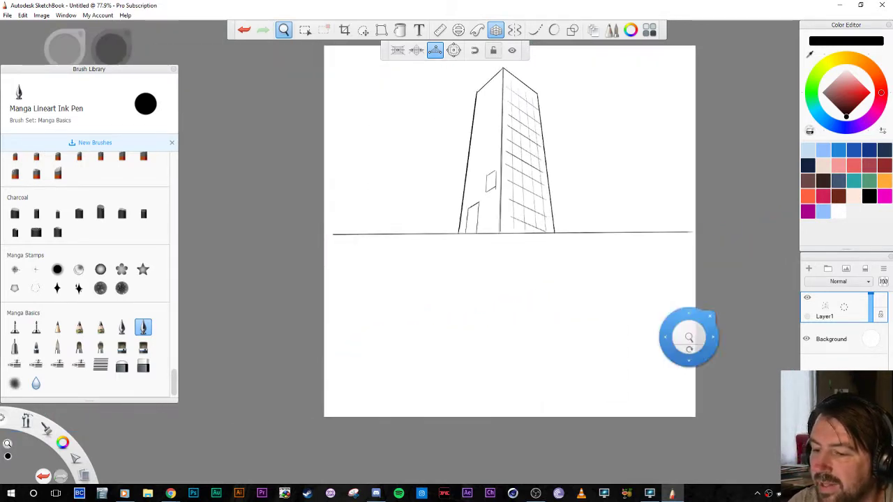
pyautogui.moveTo(409, 365); pyautogui.dragTo(508, 355)
pyautogui.moveTo(242, 397); pyautogui.dragTo(363, 222)
pyautogui.moveTo(608, 293); pyautogui.dragTo(455, 333)
pyautogui.moveTo(665, 317); pyautogui.dragTo(528, 313)
pyautogui.moveTo(741, 262); pyautogui.dragTo(568, 262)
pyautogui.moveTo(450, 319); pyautogui.dragTo(632, 327)
pyautogui.moveTo(279, 269); pyautogui.dragTo(324, 269)
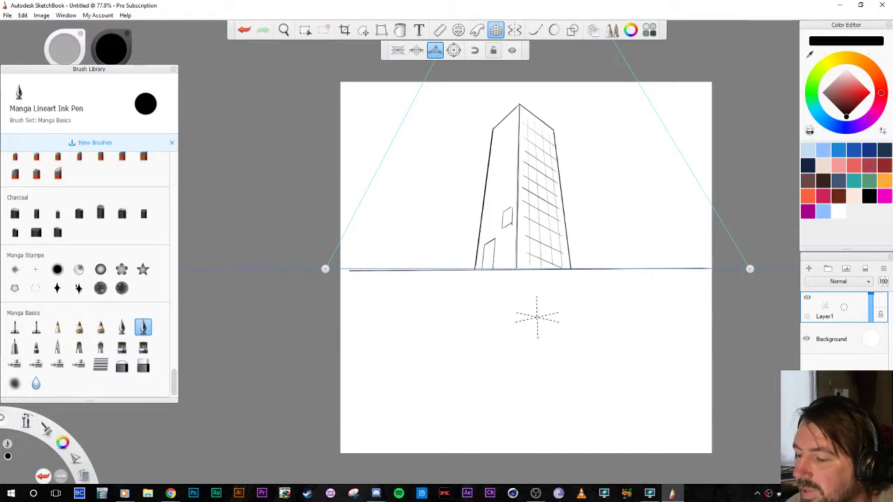
# Draw a flat diamond-shaped box top below the ground line, with one long downward edge and two short base lines
pyautogui.moveTo(597, 286)
pyautogui.mouseDown()
pyautogui.moveTo(555, 291)
pyautogui.moveTo(623, 290)
pyautogui.mouseUp()
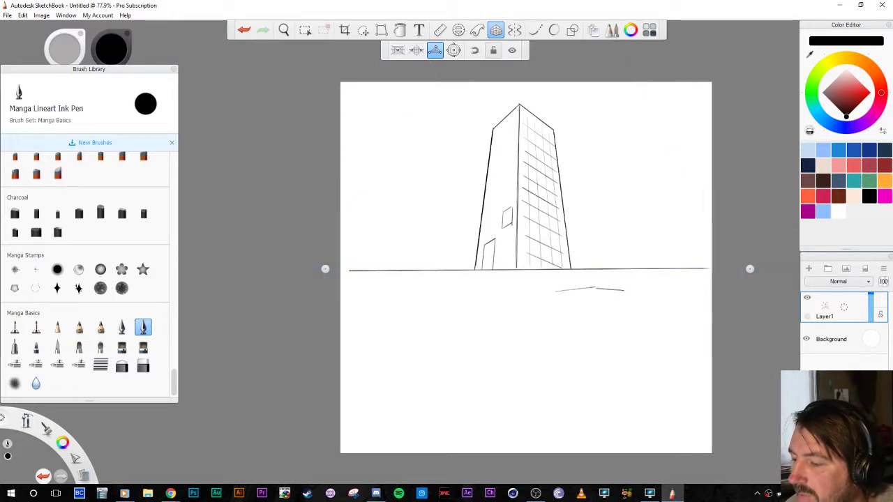
pyautogui.moveTo(558, 291)
pyautogui.mouseDown()
pyautogui.moveTo(610, 293)
pyautogui.moveTo(597, 296)
pyautogui.mouseUp()
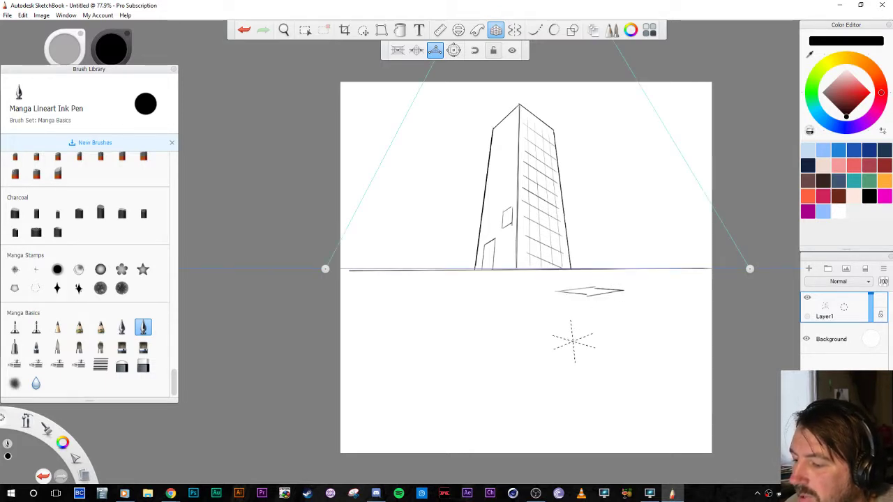
pyautogui.moveTo(590, 294); pyautogui.dragTo(607, 418)
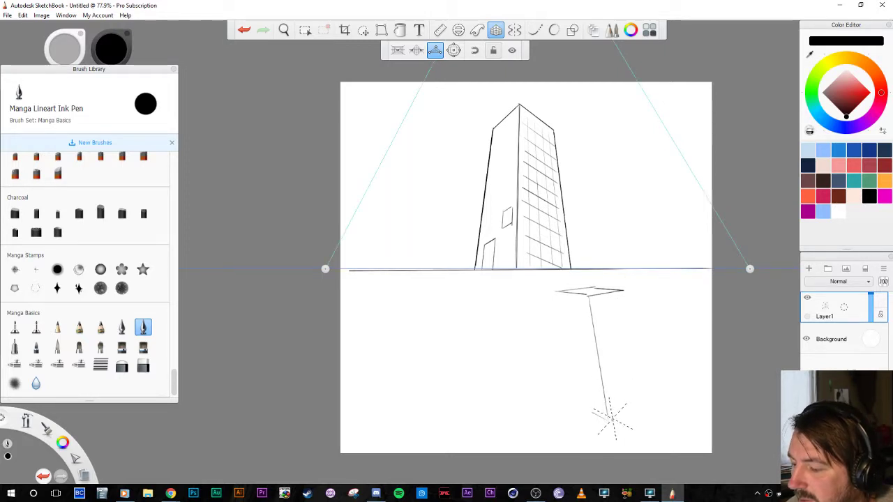
pyautogui.moveTo(592, 412); pyautogui.dragTo(624, 405)
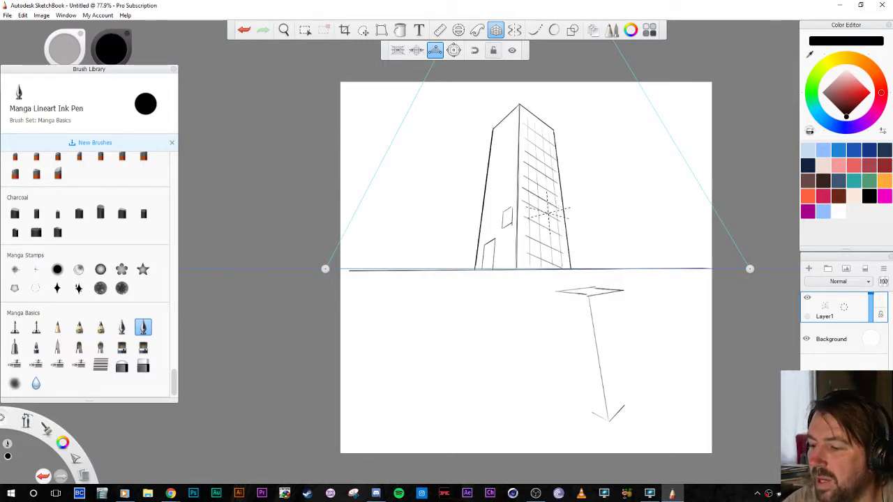
# Move the guide's third vanishing point from above the building to just below the canvas
pyautogui.press('space')
pyautogui.moveTo(492, 189); pyautogui.dragTo(490, 324)
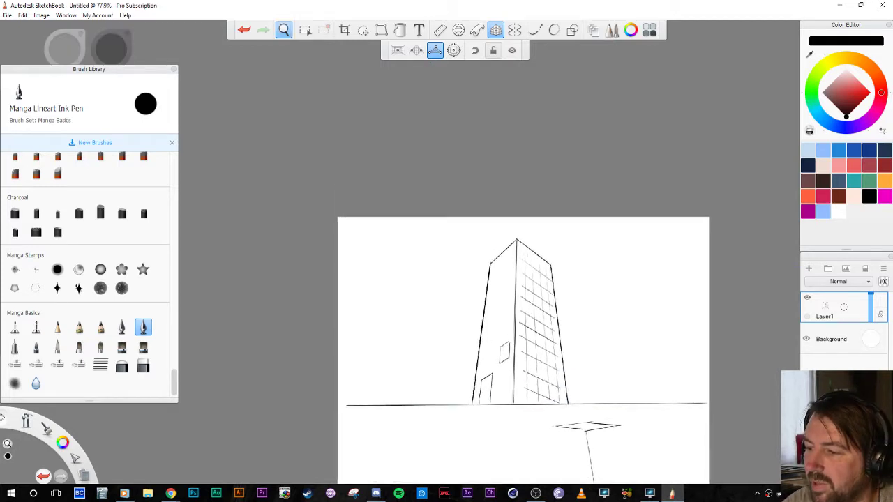
pyautogui.press('space')
pyautogui.moveTo(503, 148); pyautogui.dragTo(501, 238)
pyautogui.moveTo(518, 117); pyautogui.dragTo(500, 114)
pyautogui.press('space')
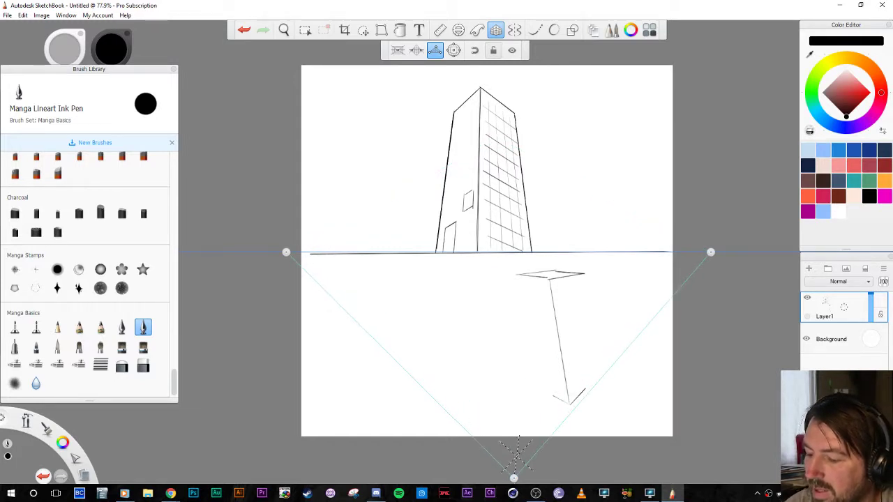
# Clear the flat-topped box sketch from the area below the ground line
pyautogui.hotkey('ctrl', 'z')
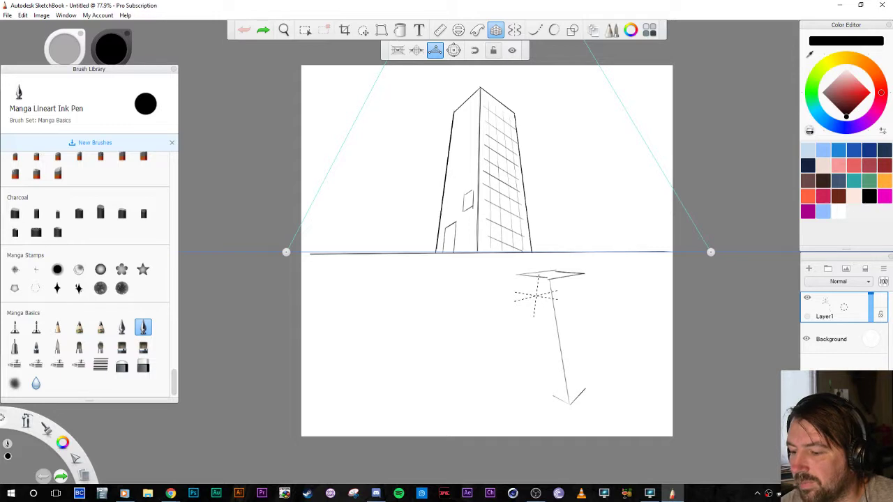
pyautogui.hotkey('ctrl', 'z')
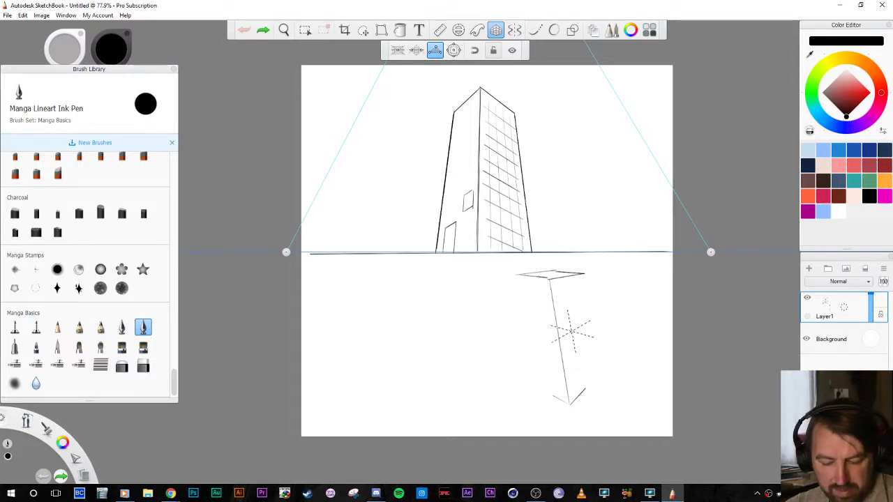
pyautogui.press('ctrl')
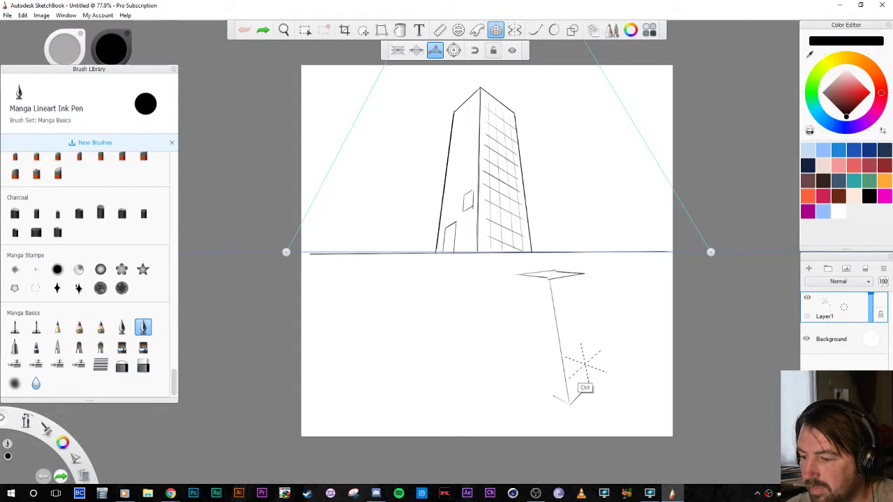
pyautogui.click(23, 15)
pyautogui.click(25, 15)
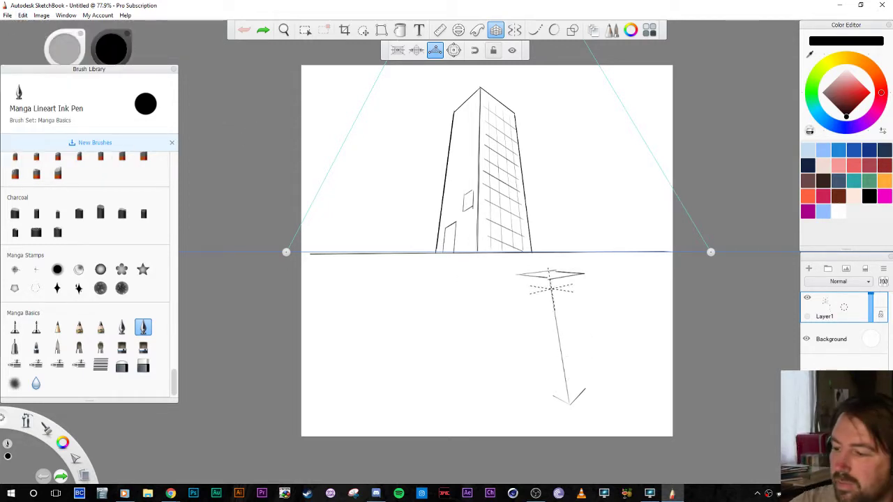
pyautogui.moveTo(550, 280)
pyautogui.mouseDown()
pyautogui.moveTo(570, 405)
pyautogui.moveTo(582, 393)
pyautogui.moveTo(556, 397)
pyautogui.mouseUp()
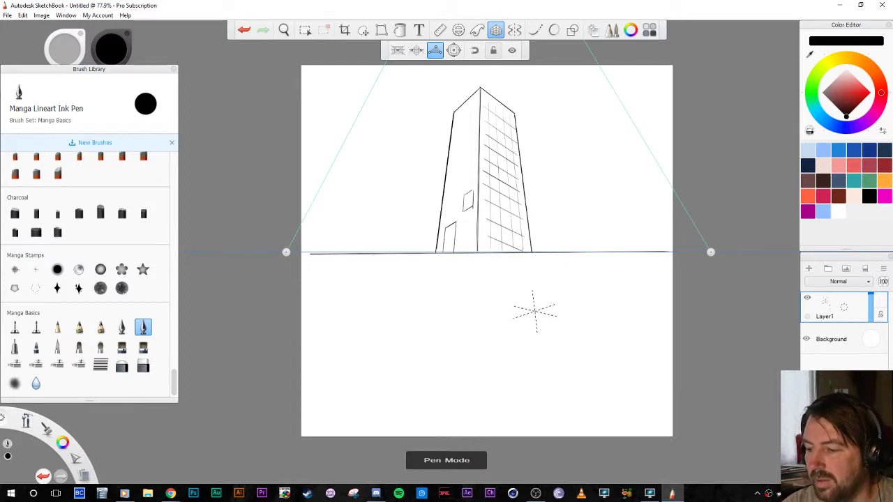
# Spread the guide's two horizontal vanishing points much farther beyond the canvas edges, keeping them on the ground line
pyautogui.press('space')
pyautogui.moveTo(503, 269); pyautogui.dragTo(484, 308)
pyautogui.press('space')
pyautogui.moveTo(465, 109); pyautogui.dragTo(464, 130)
pyautogui.moveTo(488, 82); pyautogui.dragTo(496, 122)
pyautogui.moveTo(496, 444)
pyautogui.mouseDown()
pyautogui.moveTo(496, 471)
pyautogui.moveTo(491, 384)
pyautogui.moveTo(493, 433)
pyautogui.mouseUp()
pyautogui.press('space')
pyautogui.moveTo(491, 274); pyautogui.dragTo(501, 319)
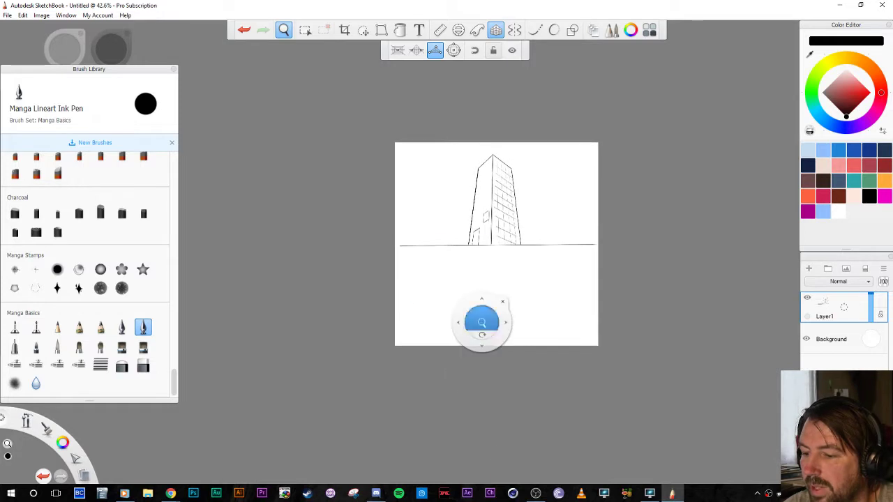
pyautogui.moveTo(386, 245); pyautogui.dragTo(290, 245)
pyautogui.moveTo(618, 245); pyautogui.dragTo(700, 244)
pyautogui.moveTo(508, 296); pyautogui.dragTo(511, 328)
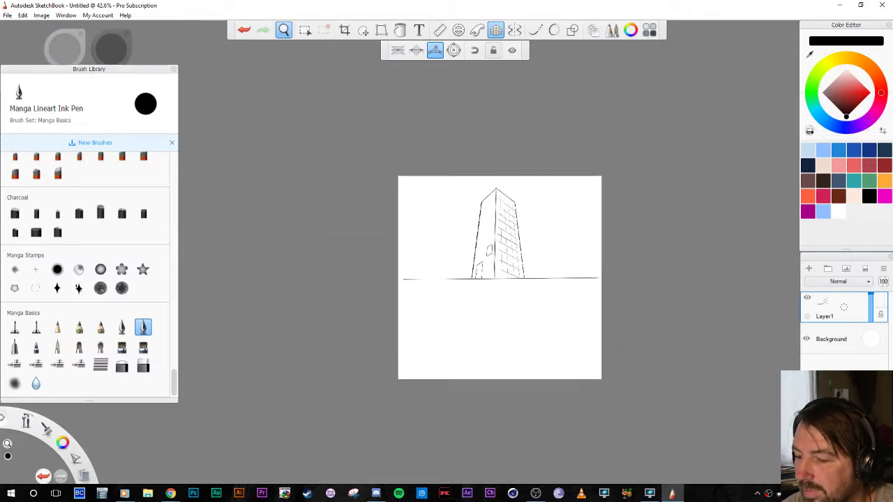
# Draw a flat diamond-shaped roof outline below the ground line, slightly right of the canvas centre, following the perspective guide
pyautogui.press('space')
pyautogui.moveTo(499, 288); pyautogui.dragTo(498, 215)
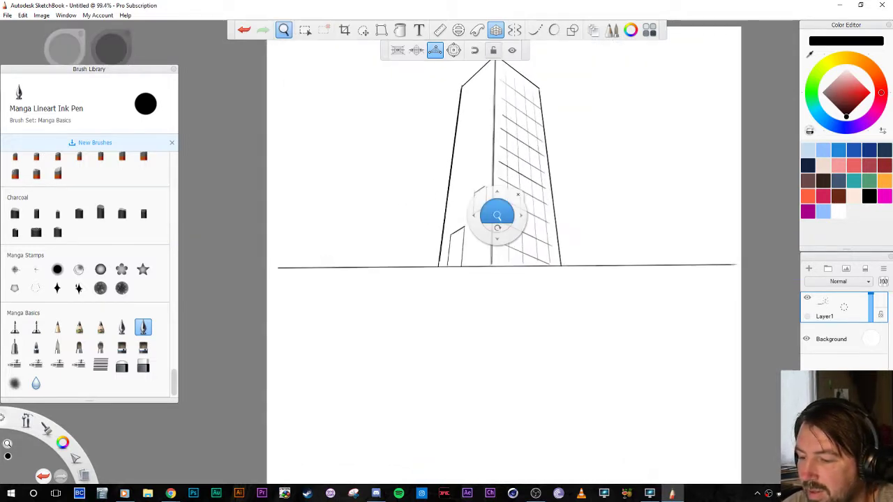
pyautogui.moveTo(549, 338); pyautogui.dragTo(526, 279)
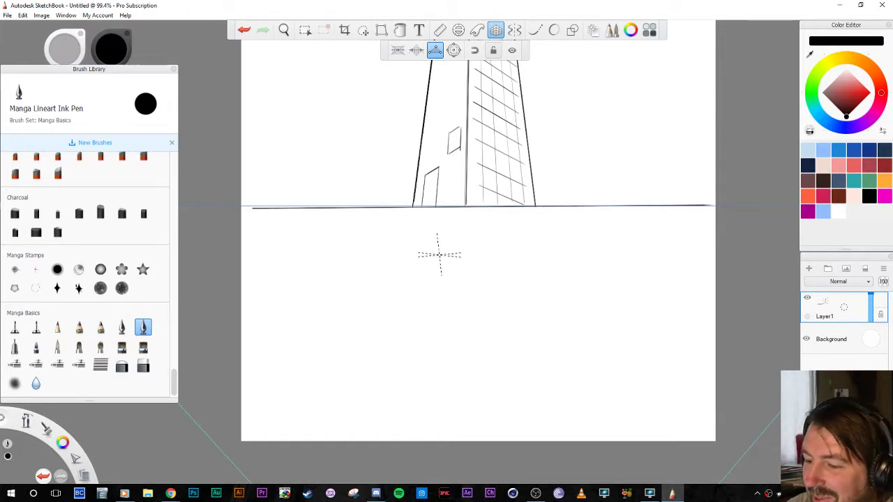
pyautogui.moveTo(430, 263)
pyautogui.mouseDown()
pyautogui.moveTo(533, 260)
pyautogui.moveTo(484, 255)
pyautogui.mouseUp()
pyautogui.moveTo(432, 264); pyautogui.dragTo(454, 267)
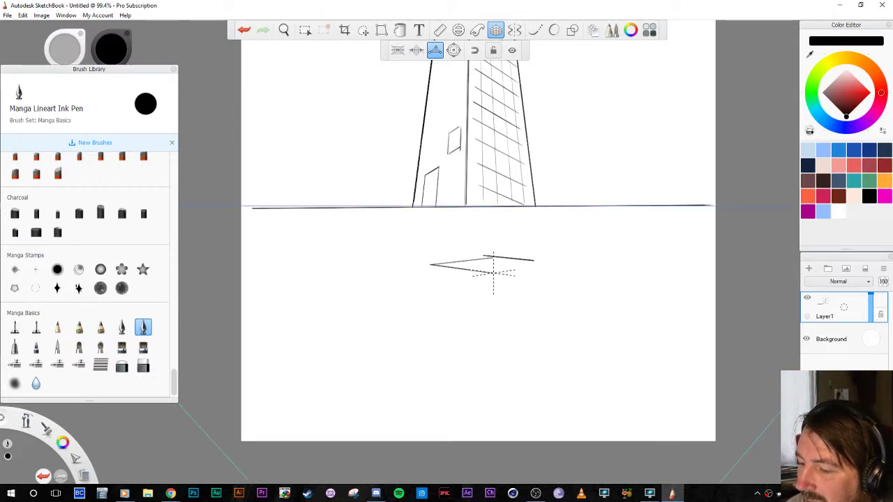
pyautogui.moveTo(493, 272); pyautogui.dragTo(554, 264)
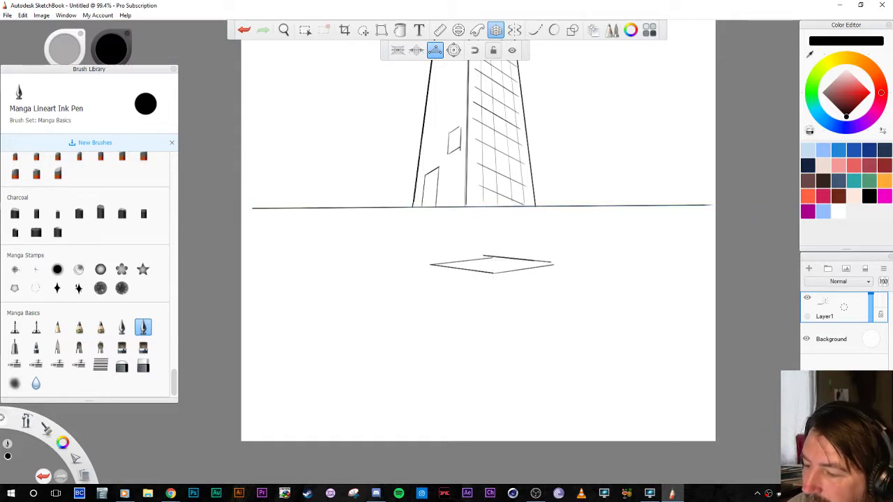
# Draw three long converging vertical edges from the roof's left, front and right corners down to the canvas's lower edge
pyautogui.moveTo(554, 264); pyautogui.dragTo(536, 412)
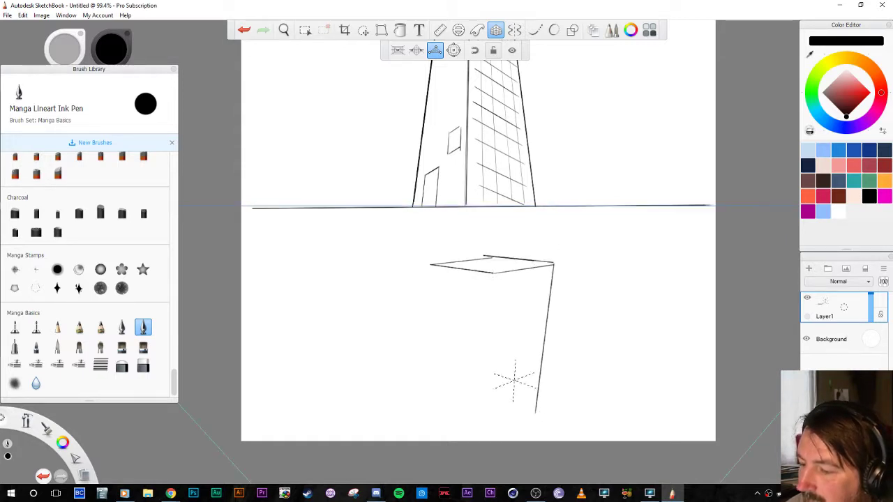
pyautogui.moveTo(494, 273); pyautogui.dragTo(494, 420)
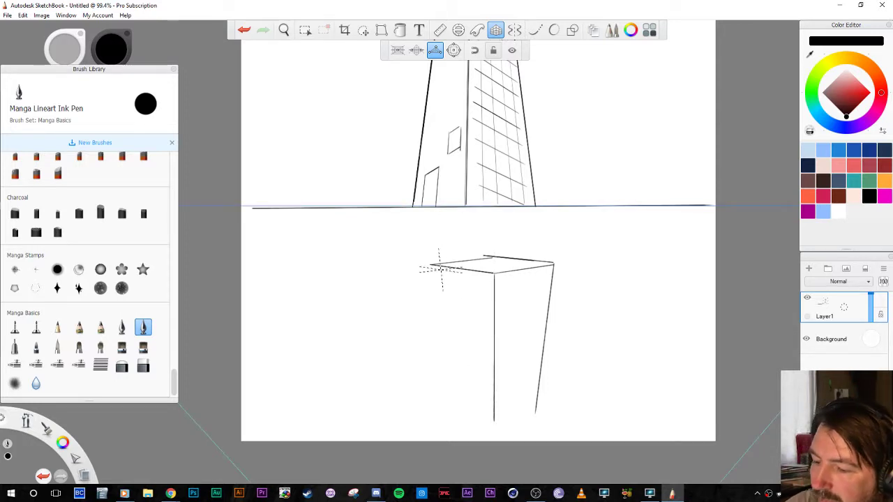
pyautogui.moveTo(430, 265); pyautogui.dragTo(451, 432)
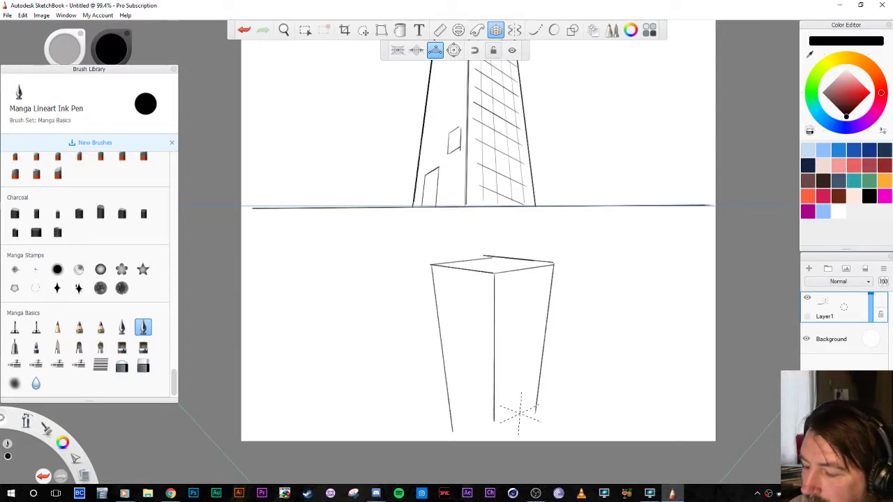
pyautogui.moveTo(537, 409); pyautogui.dragTo(532, 441)
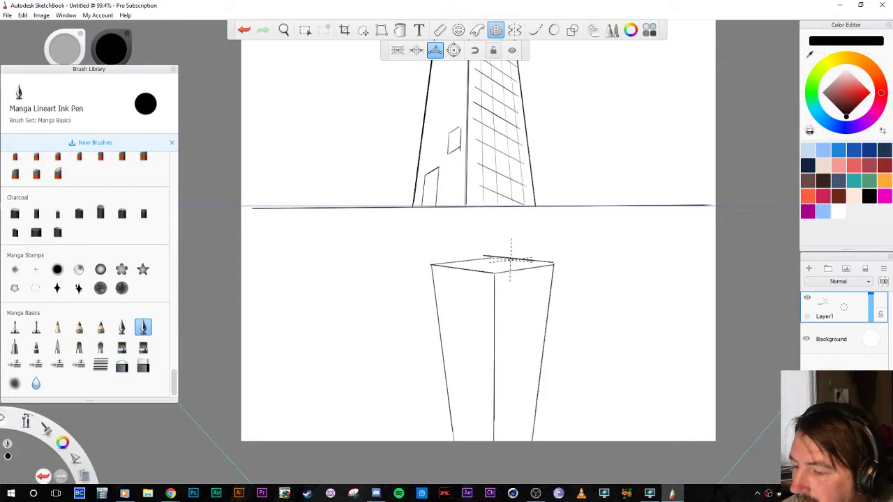
# Draw a small upright box on the back right part of the roof, with three vertical edges and a closing top edge
pyautogui.moveTo(512, 259); pyautogui.dragTo(511, 246)
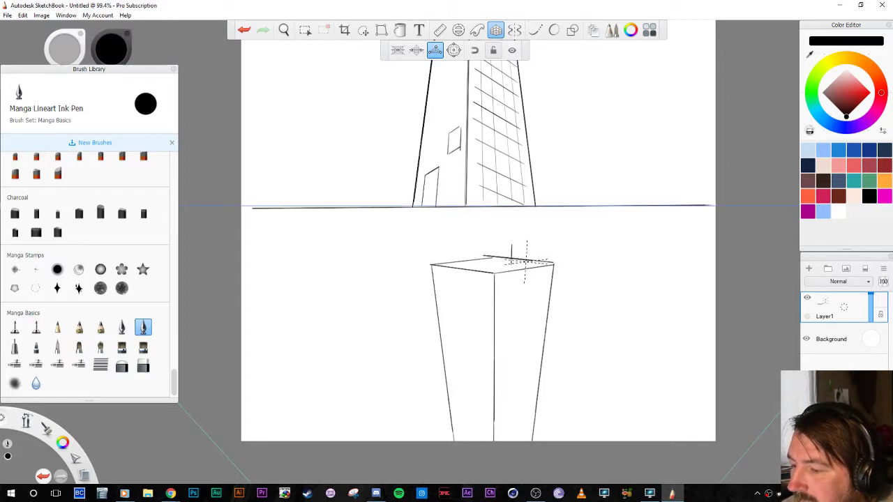
pyautogui.moveTo(503, 260); pyautogui.dragTo(503, 245)
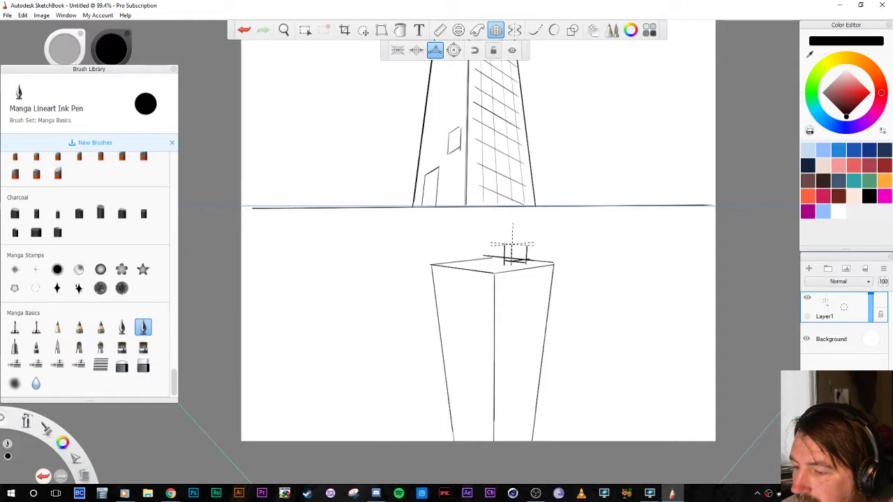
pyautogui.moveTo(512, 251); pyautogui.dragTo(512, 227)
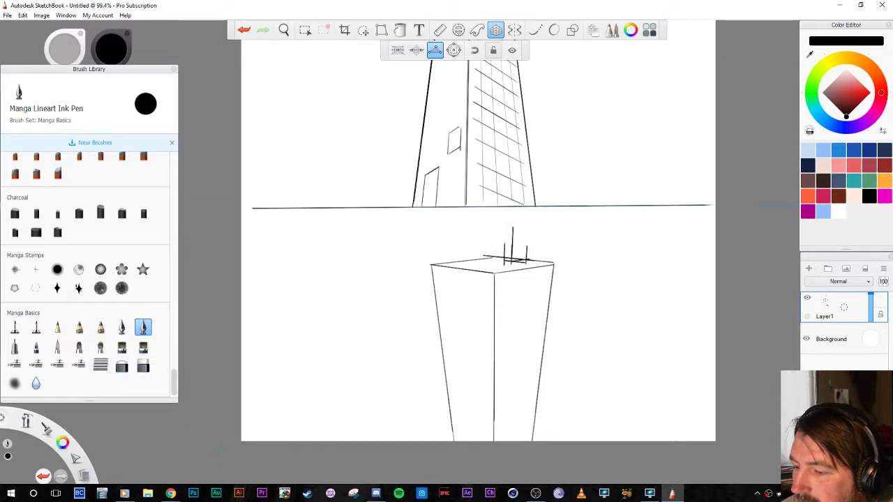
pyautogui.moveTo(527, 250); pyautogui.dragTo(529, 225)
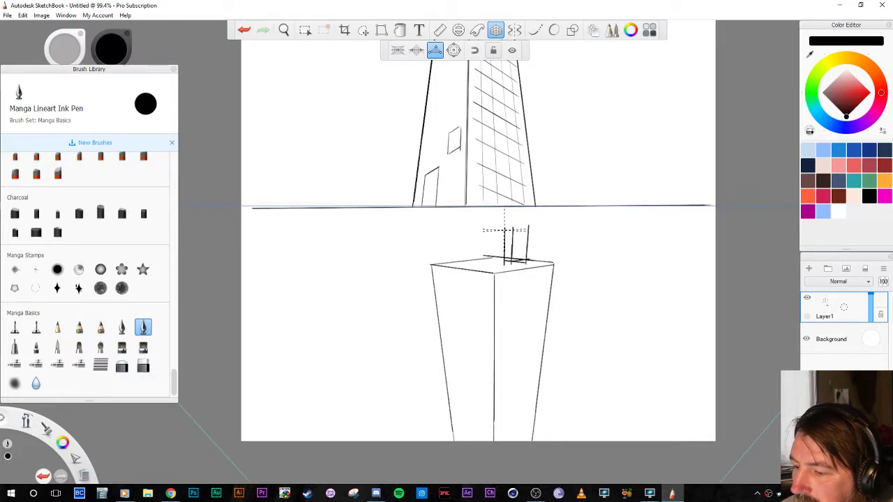
pyautogui.moveTo(504, 262); pyautogui.dragTo(505, 227)
pyautogui.moveTo(505, 228); pyautogui.dragTo(528, 227)
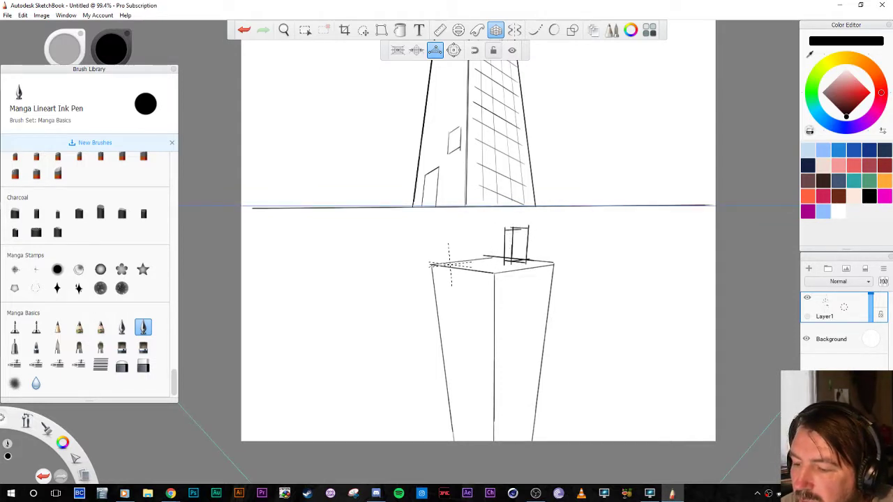
# Draw two parallel vertical lines rising from the left corner of the lower tower's roof
pyautogui.moveTo(447, 263); pyautogui.dragTo(447, 224)
pyautogui.moveTo(449, 264); pyautogui.dragTo(450, 225)
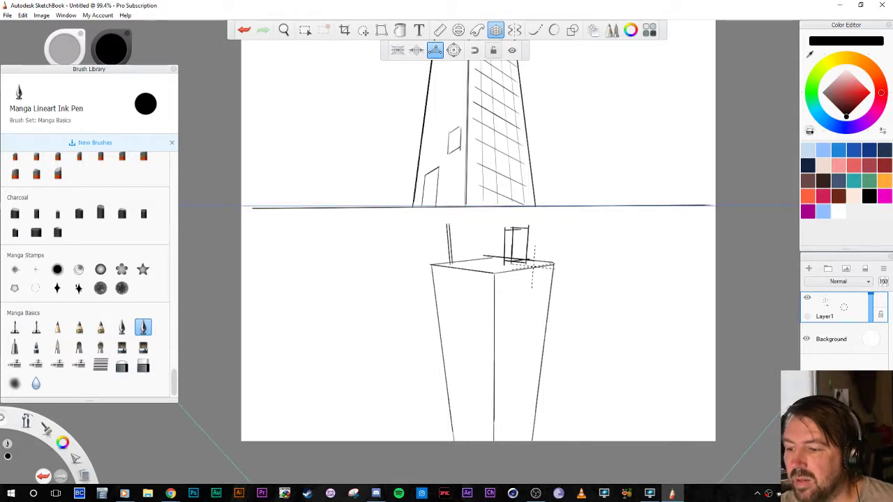
pyautogui.press('space')
pyautogui.moveTo(509, 186)
pyautogui.mouseDown()
pyautogui.moveTo(518, 319)
pyautogui.moveTo(550, 190)
pyautogui.moveTo(550, 199)
pyautogui.mouseUp()
pyautogui.press('space')
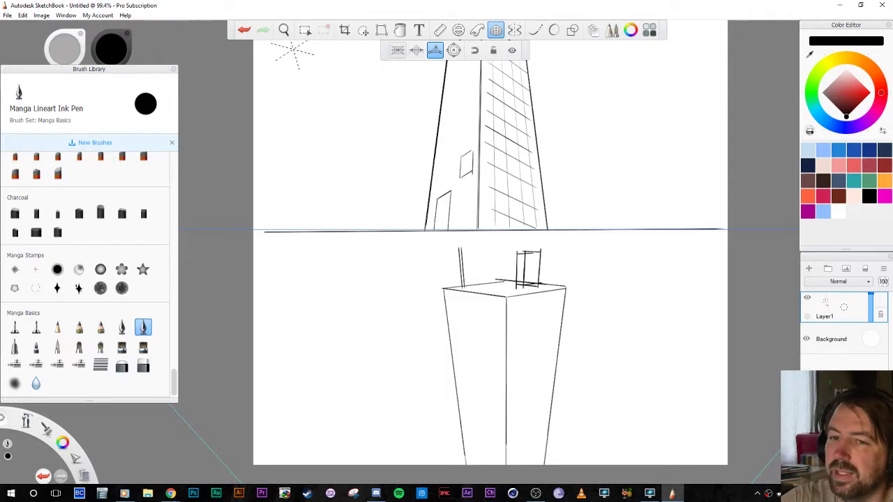
# Start a new blank canvas in place of the tower sketch
pyautogui.click(7, 14)
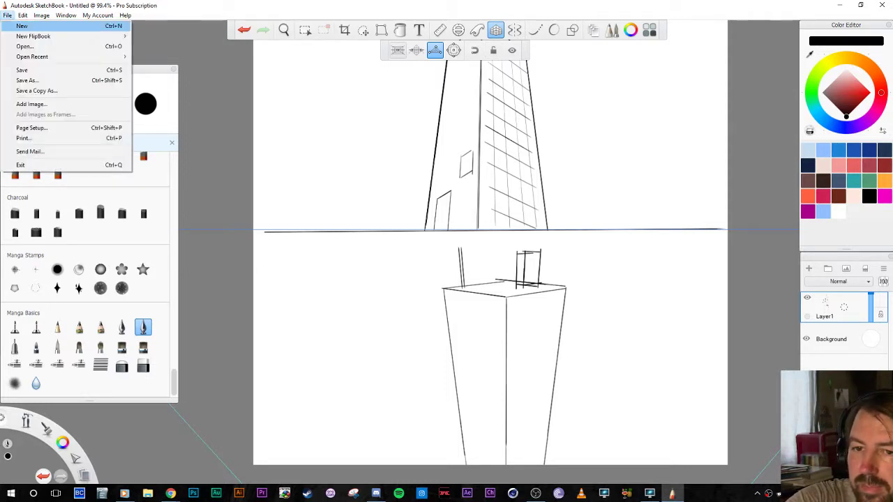
pyautogui.click(28, 28)
pyautogui.click(479, 281)
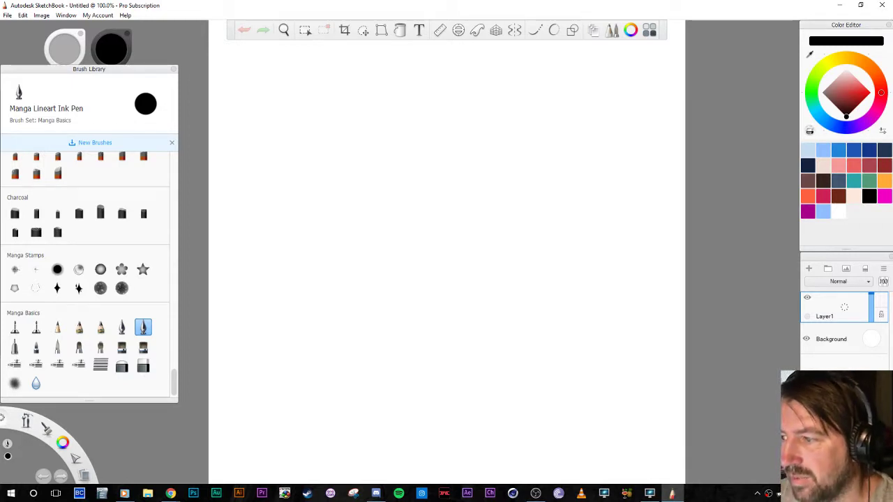
# Turn on the fisheye perspective guide, shift its centre slightly upward and enlarge its circle past the canvas's side edges
pyautogui.click(495, 30)
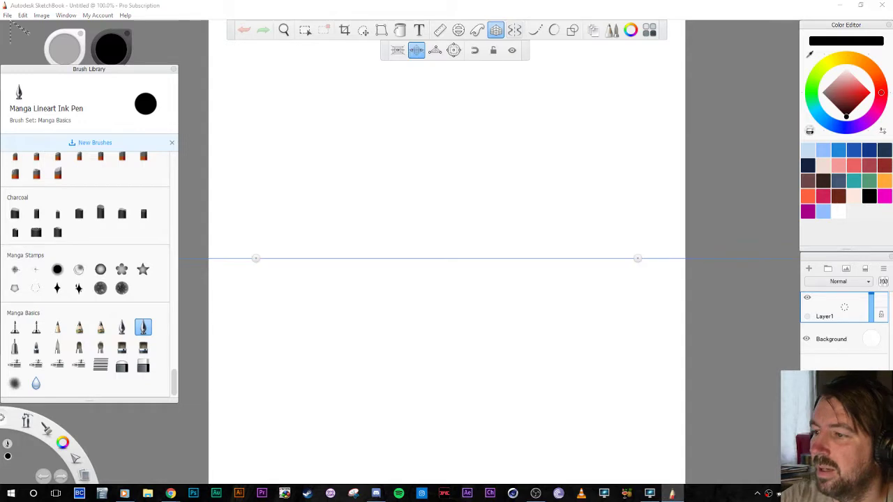
pyautogui.click(454, 49)
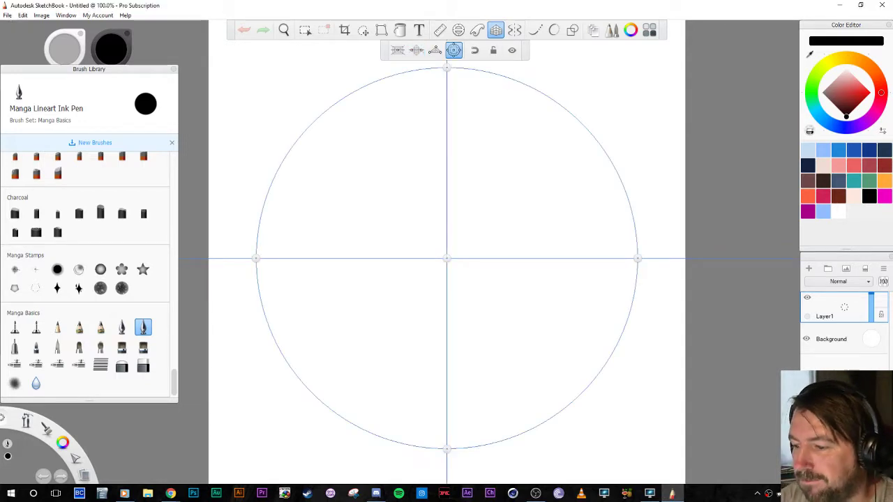
pyautogui.moveTo(446, 258); pyautogui.dragTo(442, 235)
pyautogui.moveTo(632, 235); pyautogui.dragTo(695, 235)
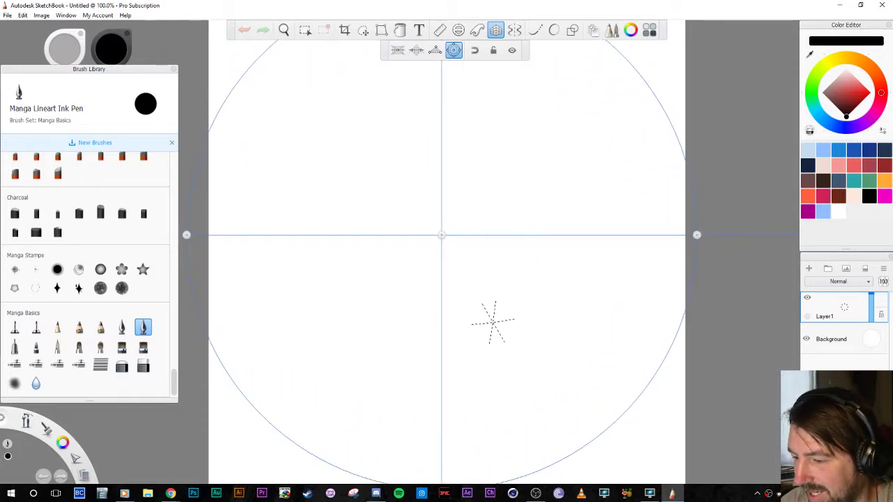
pyautogui.moveTo(697, 235)
pyautogui.mouseDown()
pyautogui.moveTo(721, 235)
pyautogui.moveTo(679, 235)
pyautogui.moveTo(700, 235)
pyautogui.mouseUp()
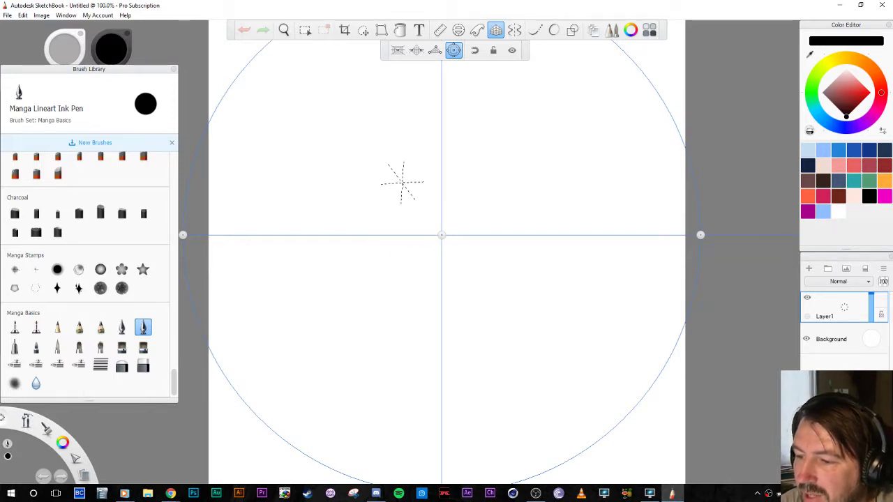
# Draw the slightly bulging top edge and both sides of a box around the guide's centre
pyautogui.moveTo(394, 180); pyautogui.dragTo(493, 180)
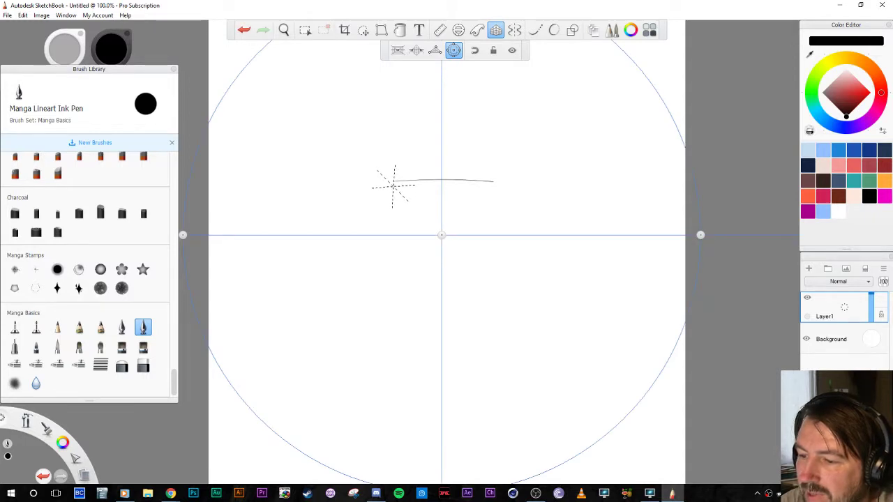
pyautogui.moveTo(394, 182); pyautogui.dragTo(392, 246)
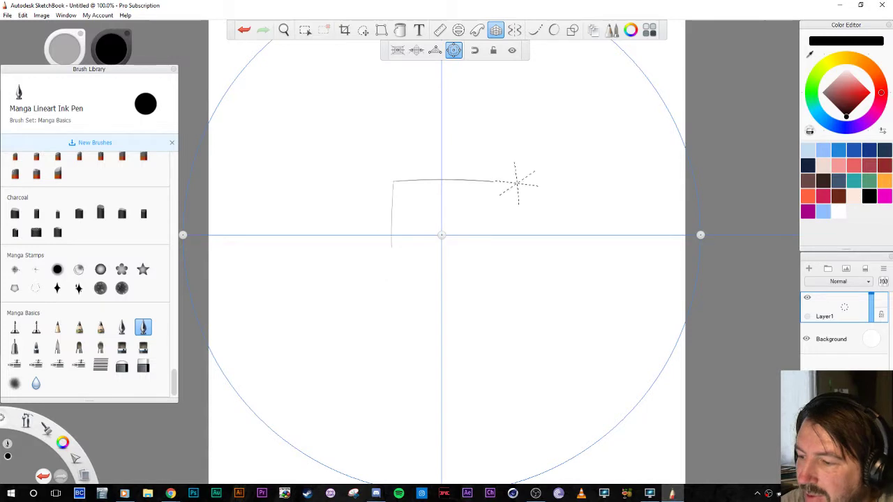
pyautogui.moveTo(493, 182); pyautogui.dragTo(494, 204)
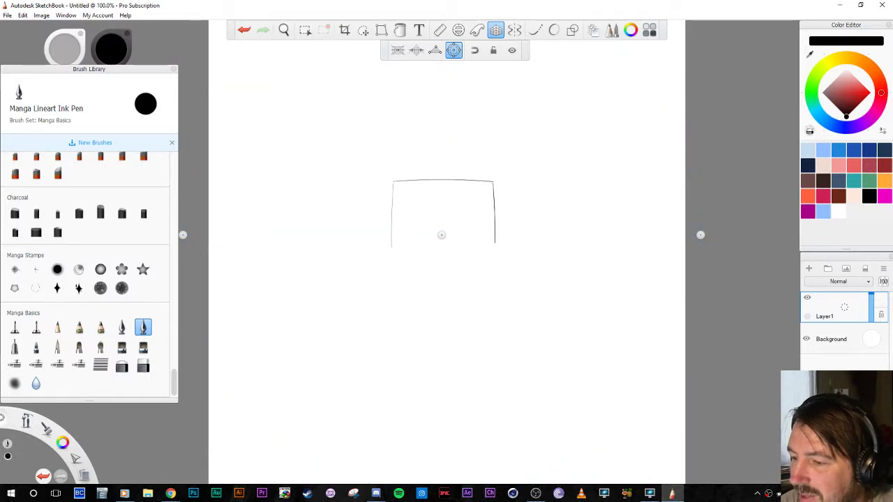
pyautogui.moveTo(494, 242); pyautogui.dragTo(495, 244)
pyautogui.moveTo(390, 244); pyautogui.dragTo(394, 283)
pyautogui.moveTo(493, 254); pyautogui.dragTo(493, 289)
# Draw short stepped lines at both lower corners of the central box, leaving the middle open
pyautogui.moveTo(394, 283); pyautogui.dragTo(411, 283)
pyautogui.moveTo(491, 280); pyautogui.dragTo(466, 282)
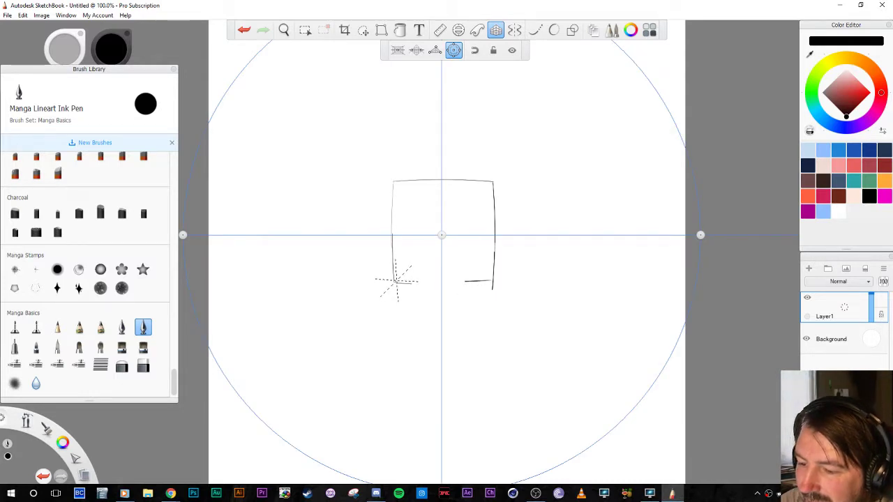
pyautogui.moveTo(403, 281); pyautogui.dragTo(403, 300)
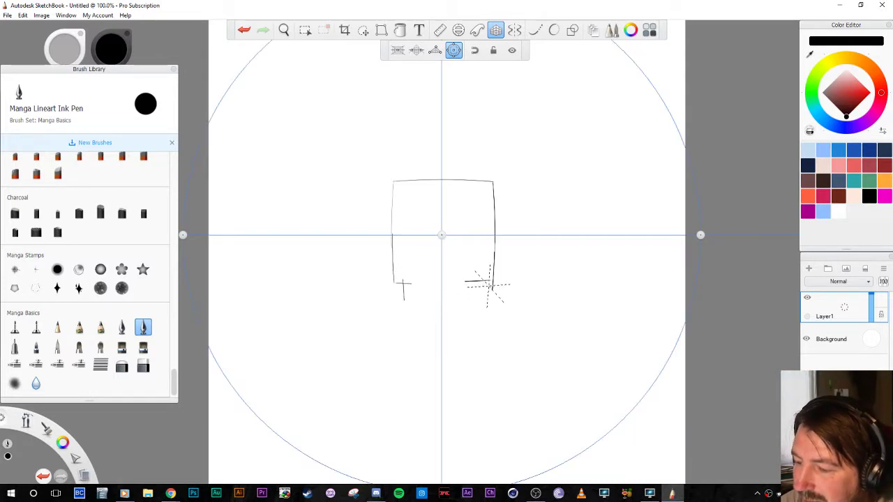
pyautogui.moveTo(486, 281); pyautogui.dragTo(486, 306)
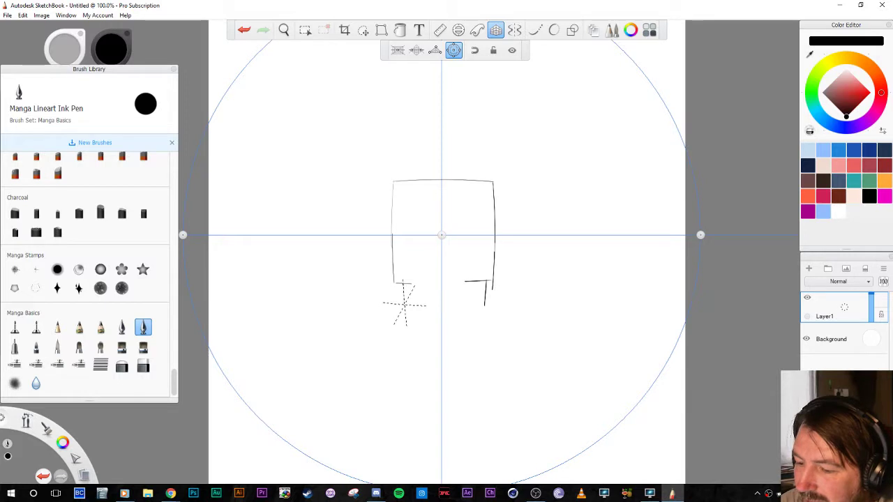
pyautogui.moveTo(403, 302); pyautogui.dragTo(424, 301)
pyautogui.moveTo(485, 299); pyautogui.dragTo(458, 299)
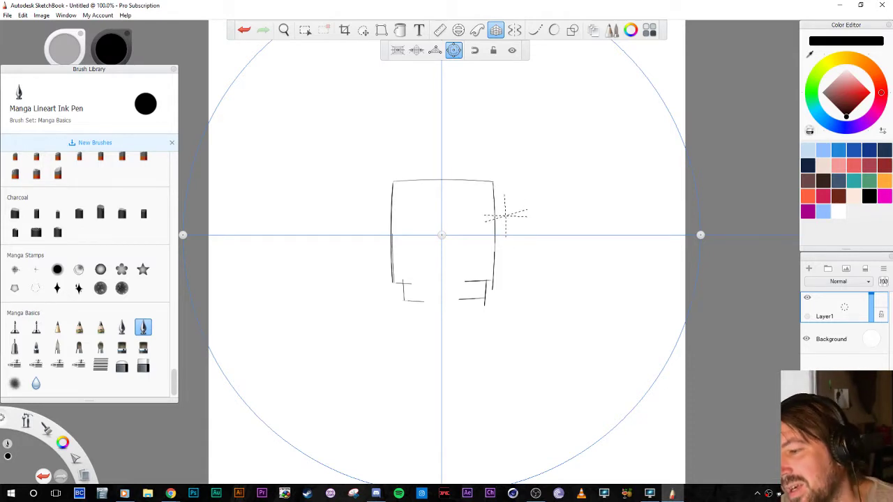
# Draw a large curved outline around the box, following the fisheye guide out to the canvas edges
pyautogui.moveTo(601, 110)
pyautogui.mouseDown()
pyautogui.moveTo(685, 203)
pyautogui.moveTo(616, 122)
pyautogui.moveTo(446, 60)
pyautogui.mouseUp()
pyautogui.moveTo(320, 88); pyautogui.dragTo(209, 184)
pyautogui.moveTo(203, 265)
pyautogui.mouseDown()
pyautogui.moveTo(240, 368)
pyautogui.moveTo(306, 442)
pyautogui.moveTo(359, 477)
pyautogui.mouseUp()
pyautogui.moveTo(689, 303); pyautogui.dragTo(668, 357)
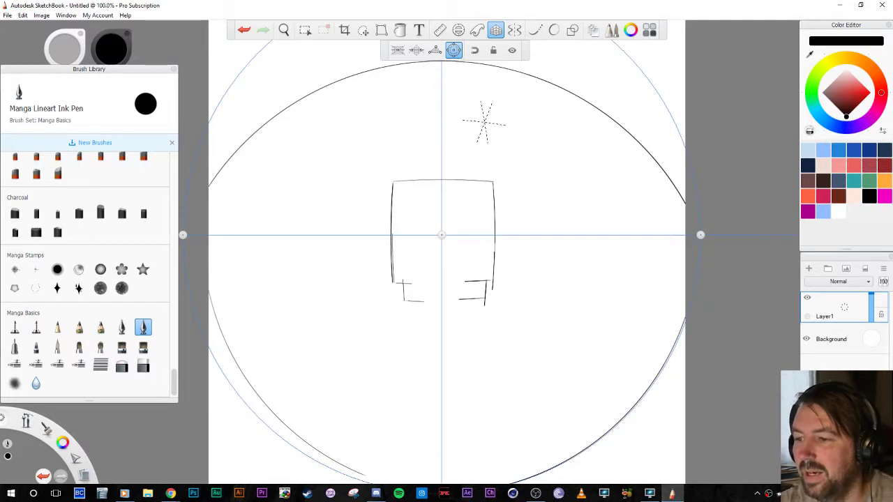
# Draw a narrow radial block crossing the large curve at the upper right, with three converging lines and a closed outer end
pyautogui.moveTo(537, 127); pyautogui.dragTo(578, 86)
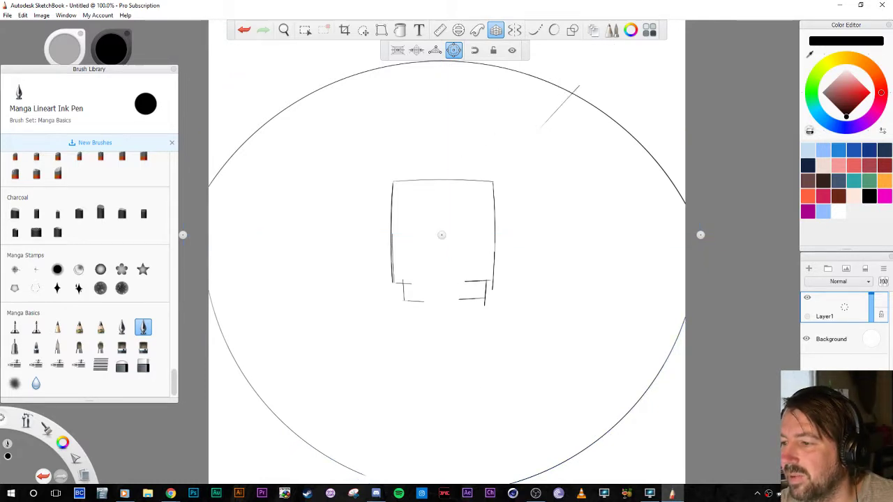
pyautogui.moveTo(549, 135); pyautogui.dragTo(600, 87)
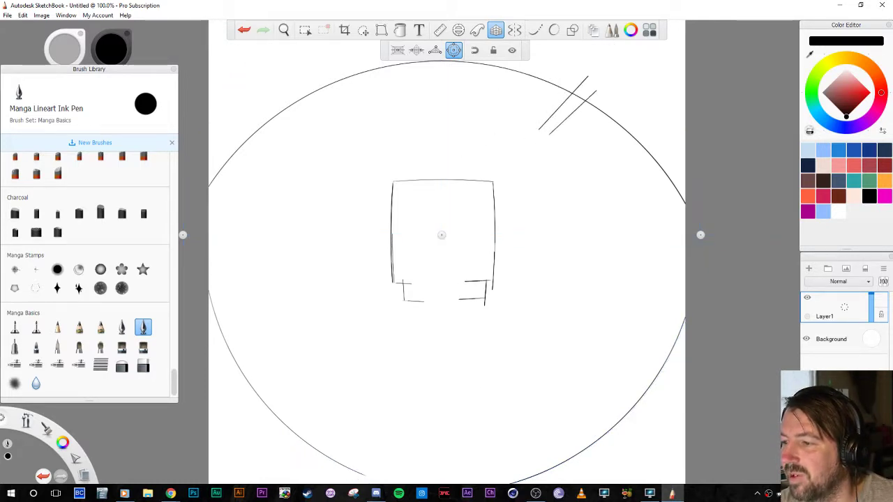
pyautogui.moveTo(540, 142); pyautogui.dragTo(523, 146)
pyautogui.moveTo(587, 77); pyautogui.dragTo(599, 87)
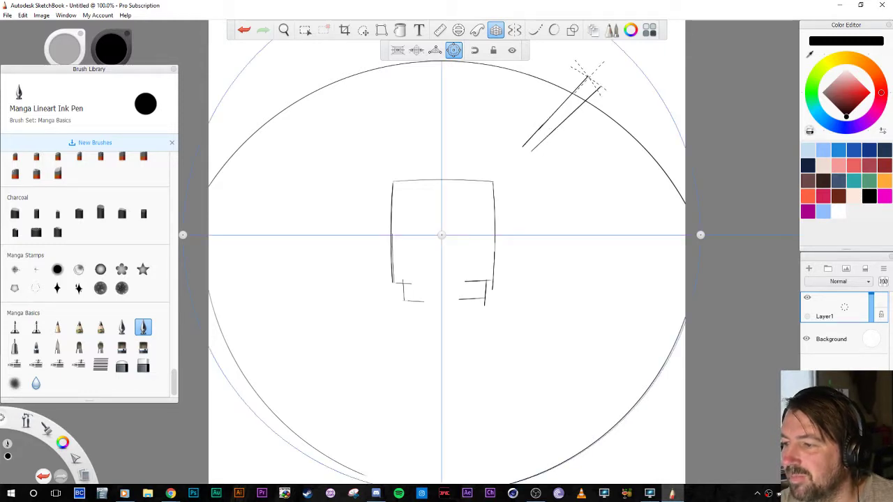
pyautogui.moveTo(598, 90); pyautogui.dragTo(590, 81)
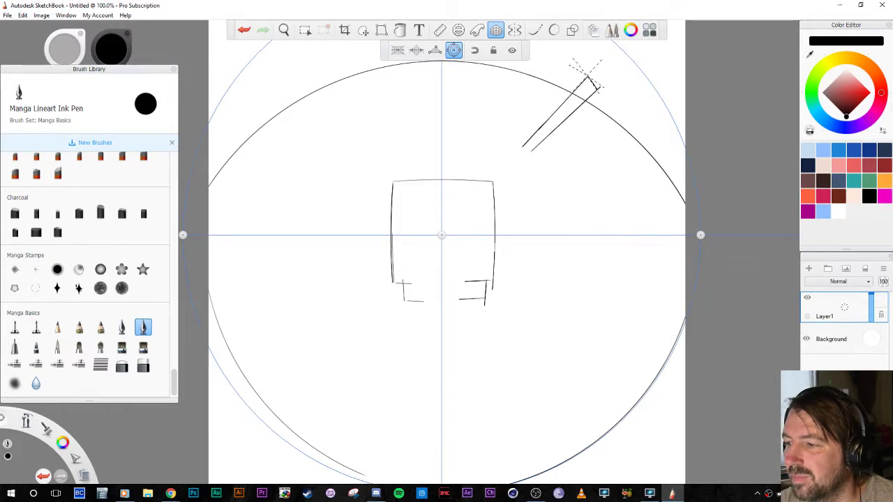
pyautogui.moveTo(588, 76); pyautogui.dragTo(571, 67)
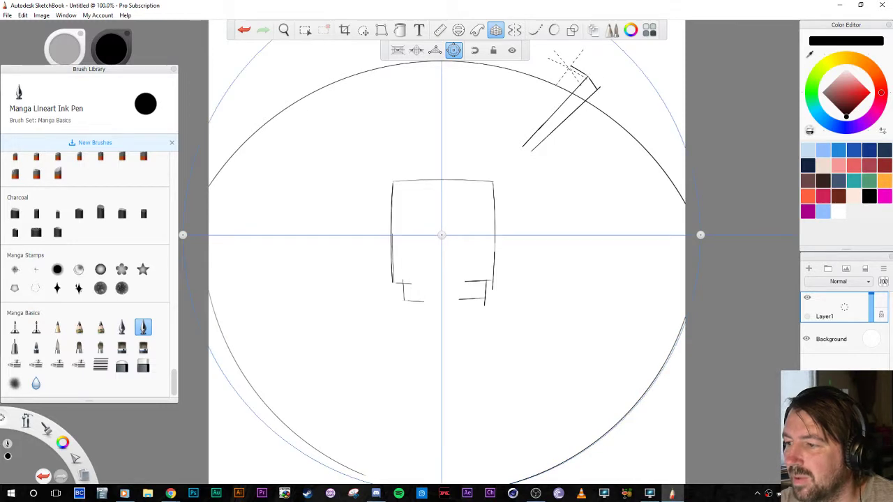
pyautogui.moveTo(570, 66); pyautogui.dragTo(535, 111)
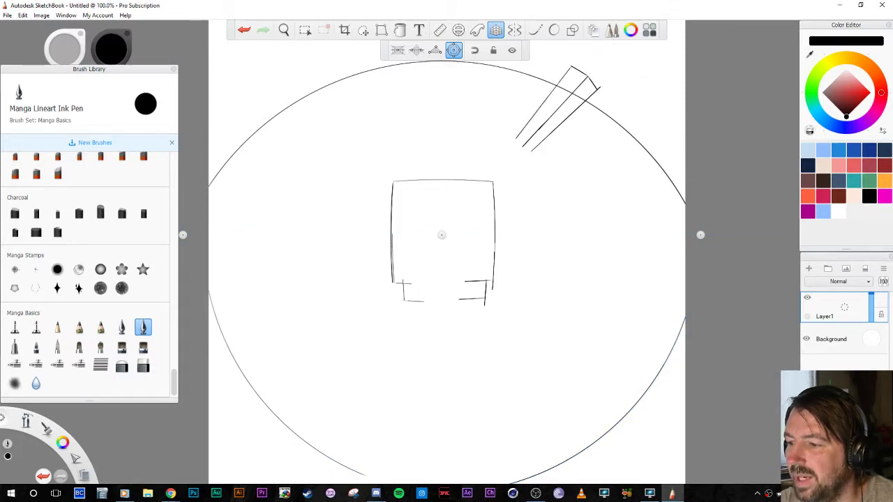
# Shrink the fisheye guide in two stages and draw short radial lines and crossing arcs right of its centre
pyautogui.moveTo(700, 235); pyautogui.dragTo(570, 236)
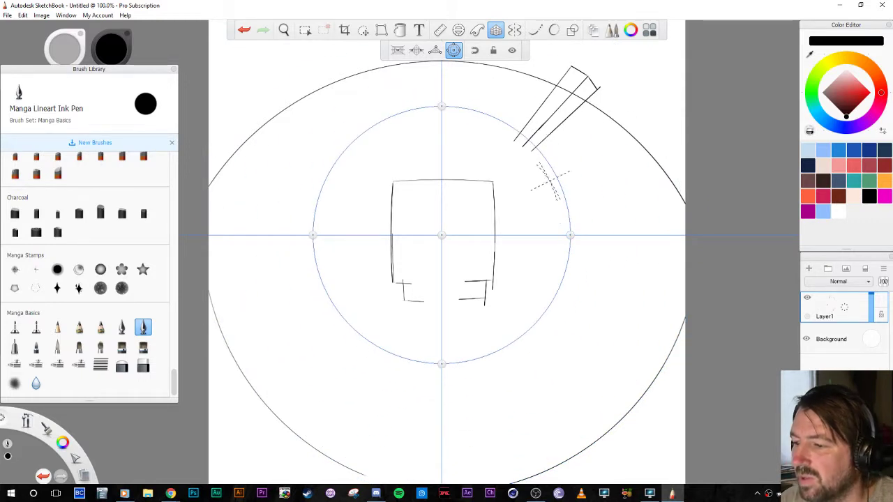
pyautogui.moveTo(521, 211)
pyautogui.mouseDown()
pyautogui.moveTo(539, 206)
pyautogui.moveTo(542, 189)
pyautogui.mouseUp()
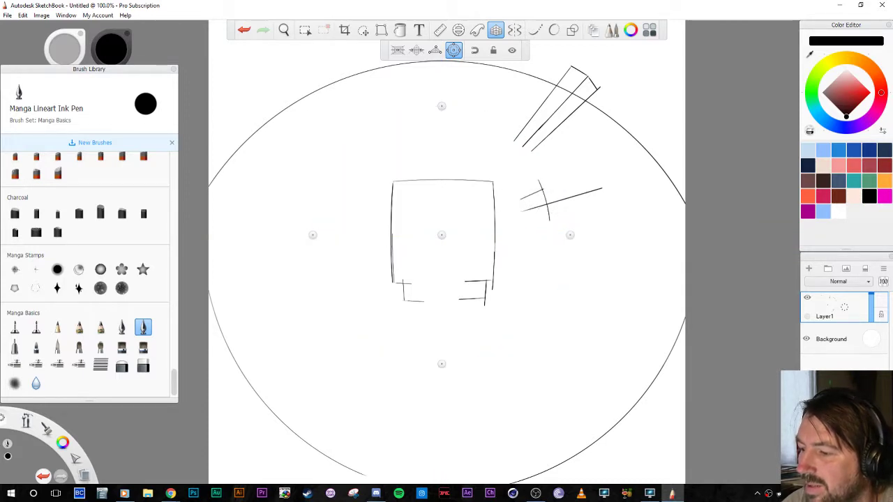
pyautogui.moveTo(522, 235); pyautogui.dragTo(475, 235)
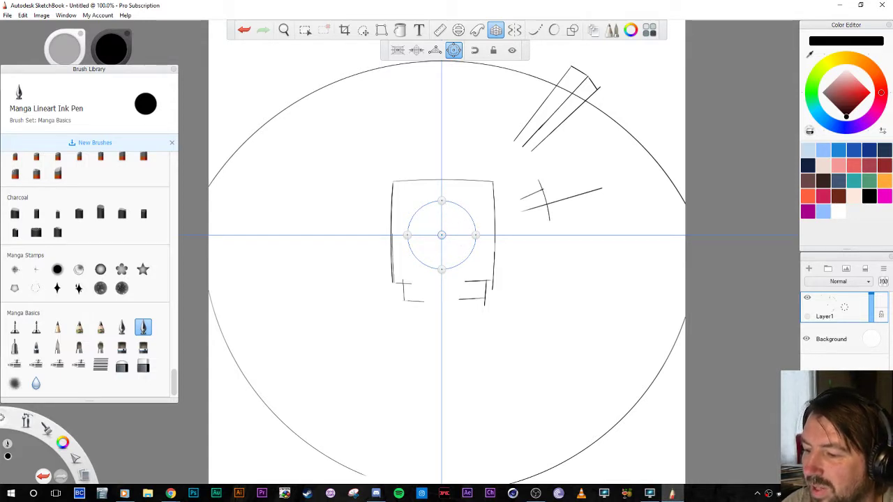
pyautogui.moveTo(463, 224)
pyautogui.mouseDown()
pyautogui.moveTo(517, 184)
pyautogui.moveTo(523, 230)
pyautogui.mouseUp()
pyautogui.moveTo(523, 189); pyautogui.dragTo(516, 174)
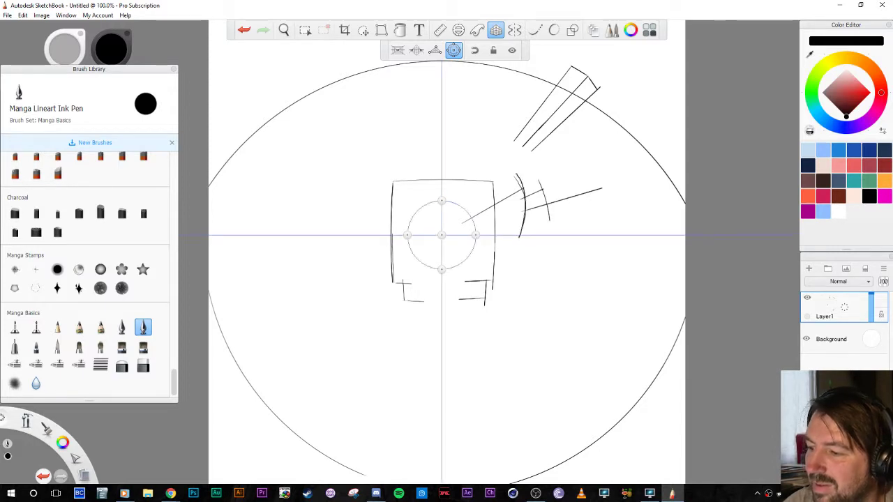
pyautogui.moveTo(465, 218)
pyautogui.mouseDown()
pyautogui.moveTo(464, 241)
pyautogui.moveTo(472, 235)
pyautogui.mouseUp()
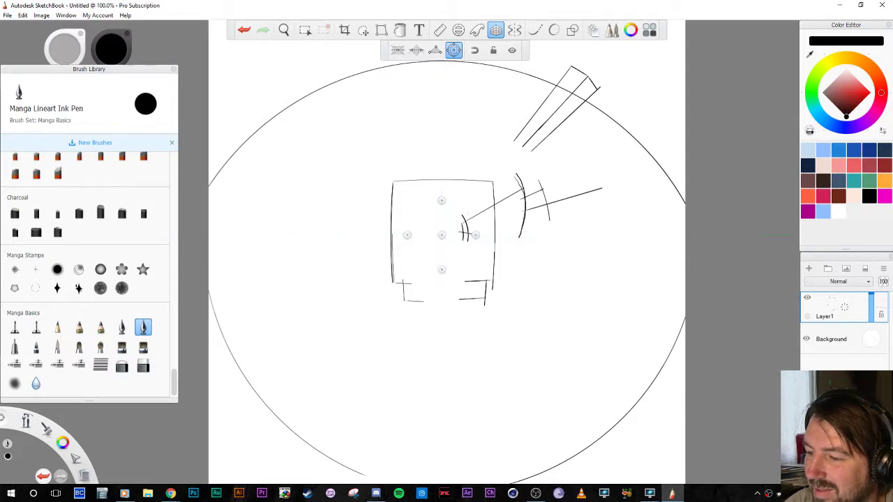
# Enlarge the fisheye guide to nearly the canvas width and draw arcs along its lower-right rim plus a wide arc and rays beneath the box
pyautogui.moveTo(474, 235)
pyautogui.mouseDown()
pyautogui.moveTo(672, 235)
pyautogui.moveTo(631, 351)
pyautogui.moveTo(618, 362)
pyautogui.mouseUp()
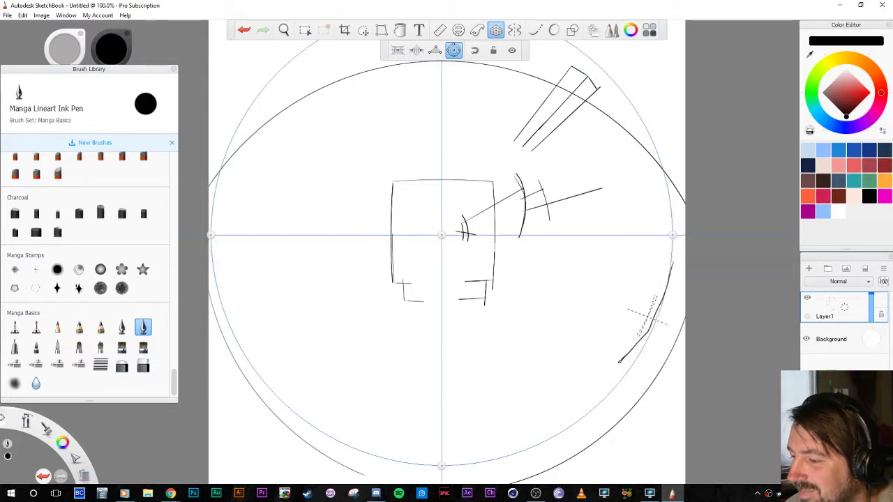
pyautogui.moveTo(668, 268); pyautogui.dragTo(620, 372)
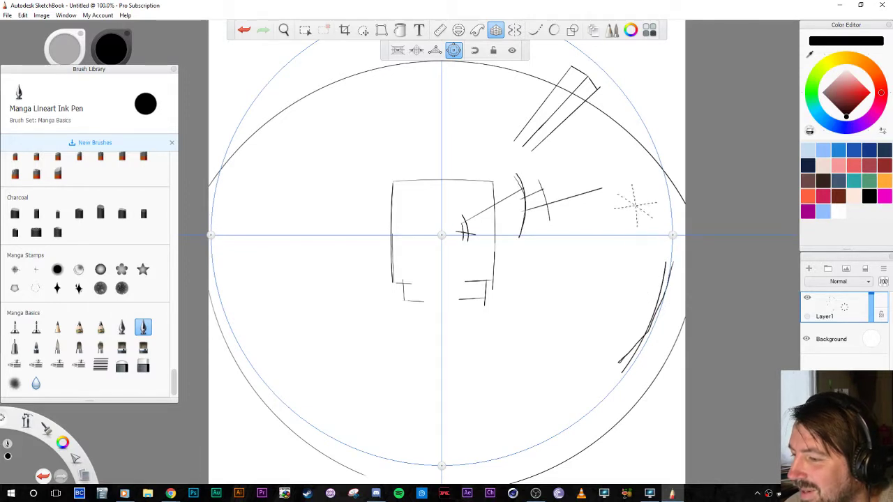
pyautogui.moveTo(517, 267); pyautogui.dragTo(618, 310)
pyautogui.moveTo(472, 267)
pyautogui.mouseDown()
pyautogui.moveTo(459, 369)
pyautogui.moveTo(622, 284)
pyautogui.moveTo(535, 331)
pyautogui.moveTo(408, 344)
pyautogui.moveTo(300, 311)
pyautogui.mouseUp()
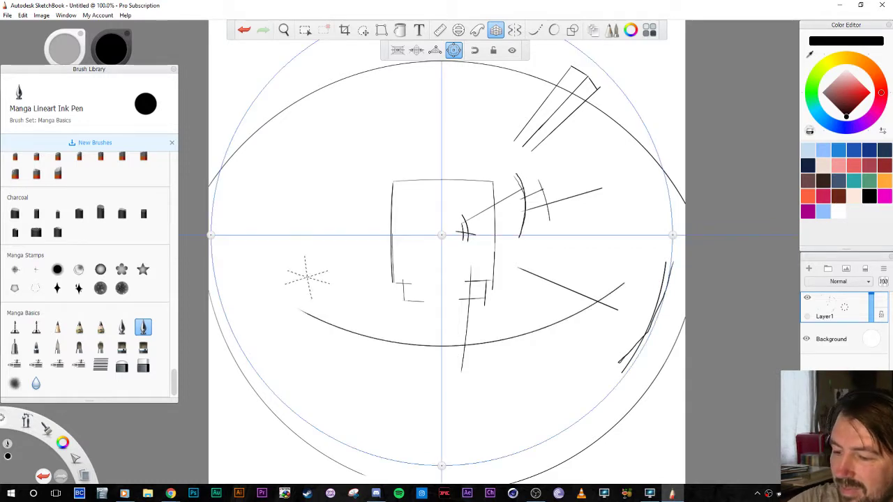
# Draw curved vertical and horizontal guide-following lines to the left and lower left of the central box
pyautogui.moveTo(349, 279); pyautogui.dragTo(382, 387)
pyautogui.moveTo(336, 263); pyautogui.dragTo(355, 343)
pyautogui.moveTo(317, 269); pyautogui.dragTo(421, 282)
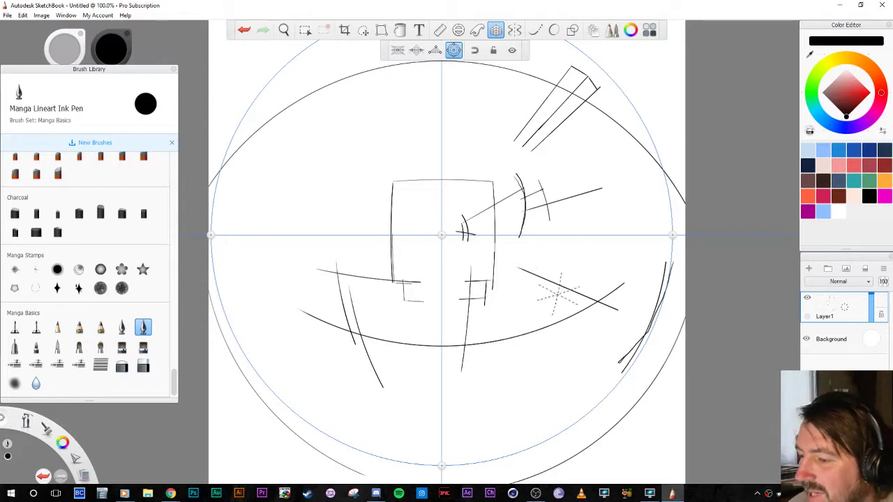
pyautogui.moveTo(314, 264)
pyautogui.mouseDown()
pyautogui.moveTo(313, 197)
pyautogui.moveTo(390, 167)
pyautogui.mouseUp()
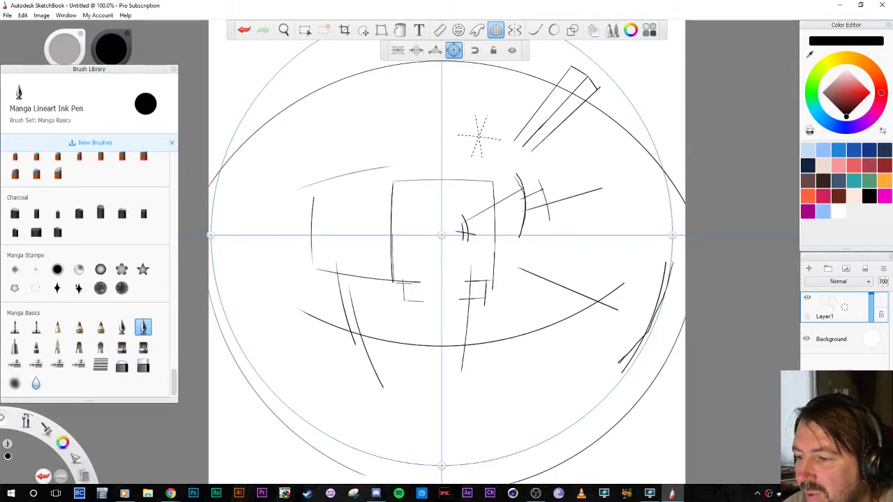
# Draw curved uprights and a connecting top line above the central box, plus one wide arc across the upper canvas
pyautogui.moveTo(389, 128); pyautogui.dragTo(381, 220)
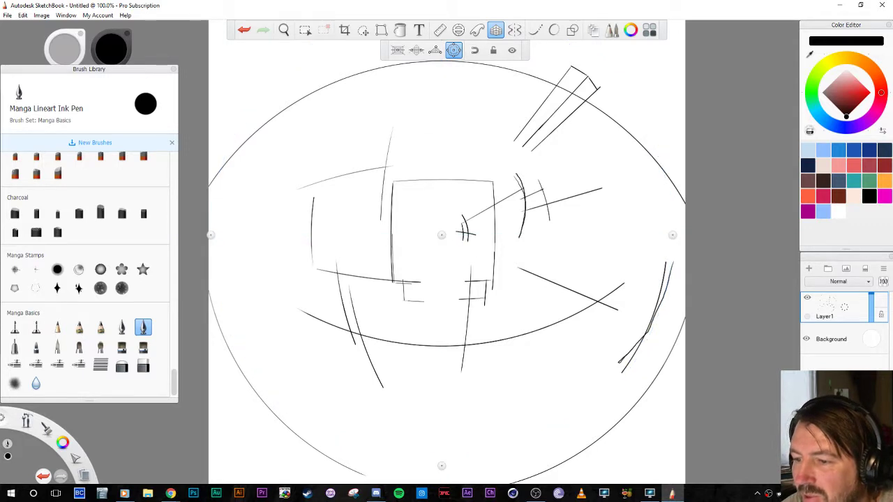
pyautogui.moveTo(375, 136)
pyautogui.mouseDown()
pyautogui.moveTo(483, 133)
pyautogui.moveTo(494, 209)
pyautogui.mouseUp()
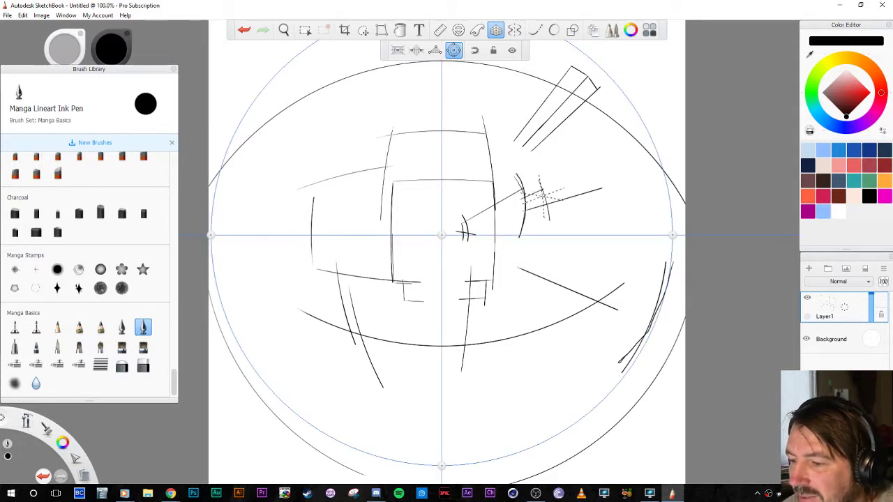
pyautogui.moveTo(277, 182)
pyautogui.mouseDown()
pyautogui.moveTo(516, 143)
pyautogui.moveTo(611, 184)
pyautogui.mouseUp()
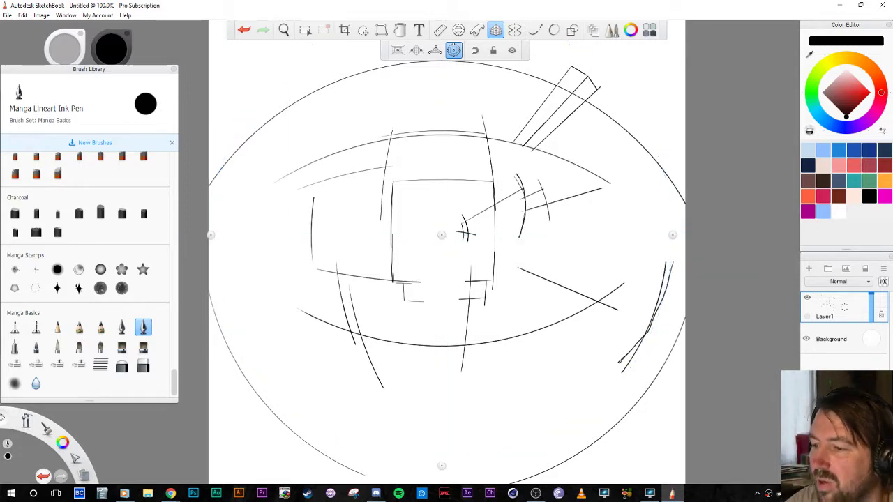
# Draw a wide arc beneath the central box and curved left and right ends closing the large outline between the upper and lower arcs
pyautogui.moveTo(266, 283); pyautogui.dragTo(579, 309)
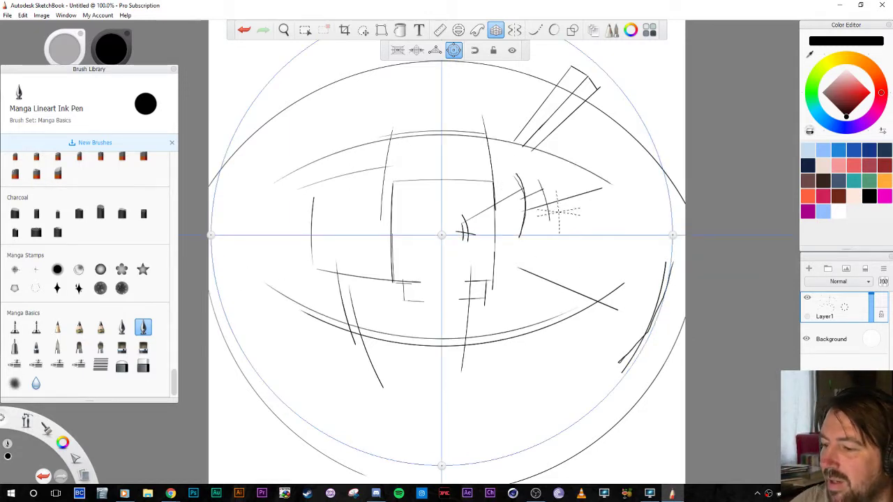
pyautogui.moveTo(611, 184); pyautogui.dragTo(611, 294)
pyautogui.moveTo(277, 180); pyautogui.dragTo(279, 292)
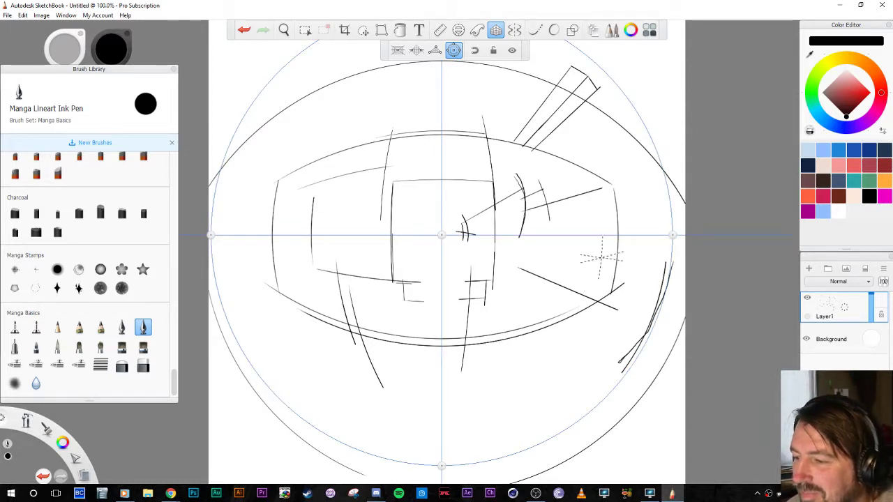
# Draw a tall curved doorway with an inner frame and a small handle panel inside the right end of the large outline
pyautogui.moveTo(606, 195); pyautogui.dragTo(597, 287)
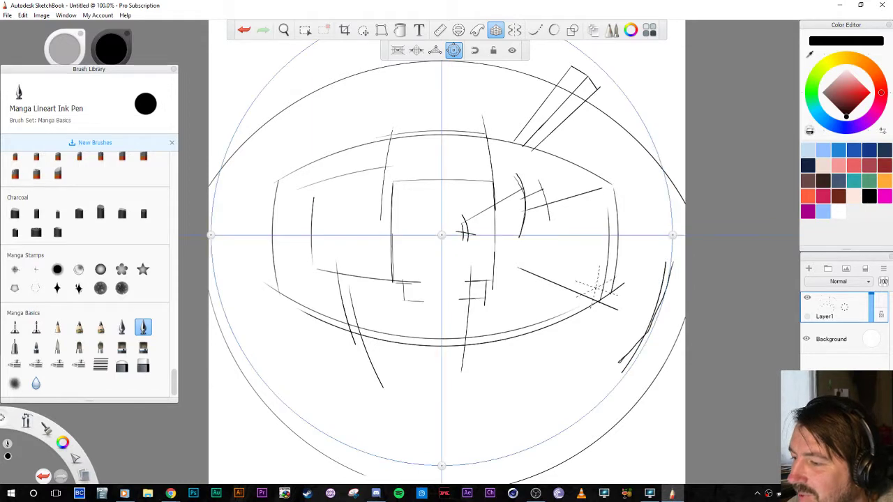
pyautogui.moveTo(609, 211)
pyautogui.mouseDown()
pyautogui.moveTo(579, 216)
pyautogui.moveTo(586, 244)
pyautogui.mouseUp()
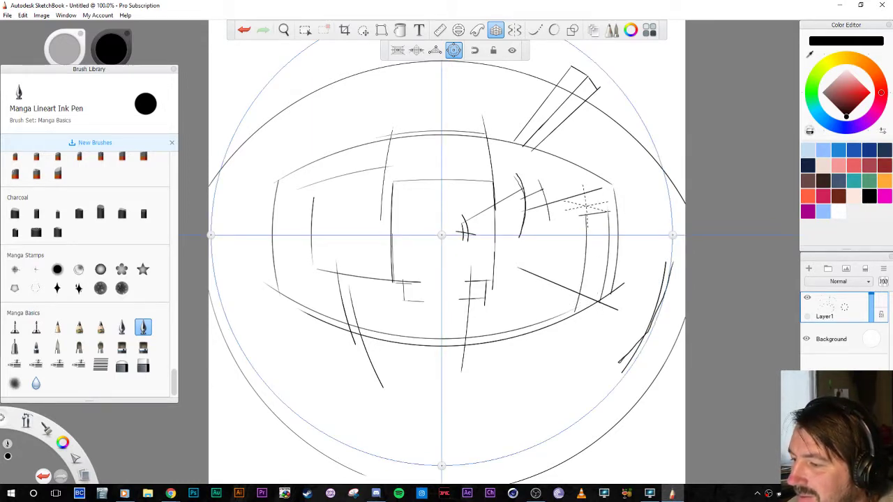
pyautogui.moveTo(585, 208); pyautogui.dragTo(609, 213)
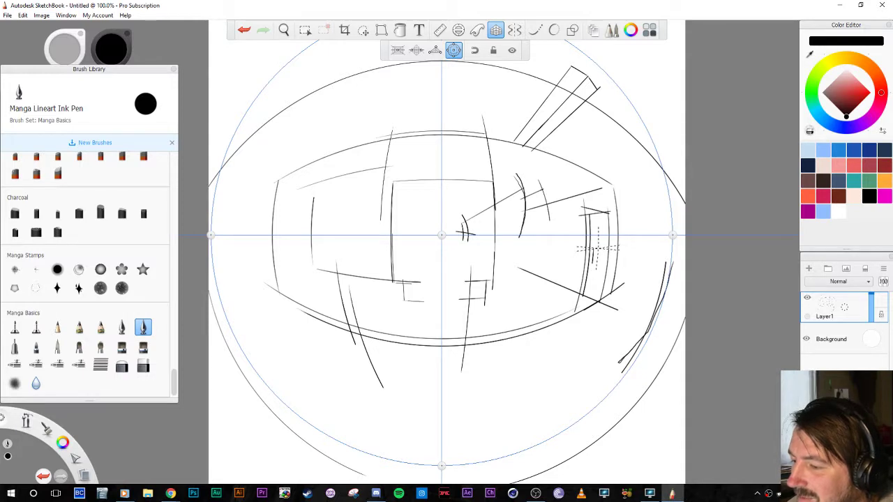
pyautogui.moveTo(585, 249); pyautogui.dragTo(598, 249)
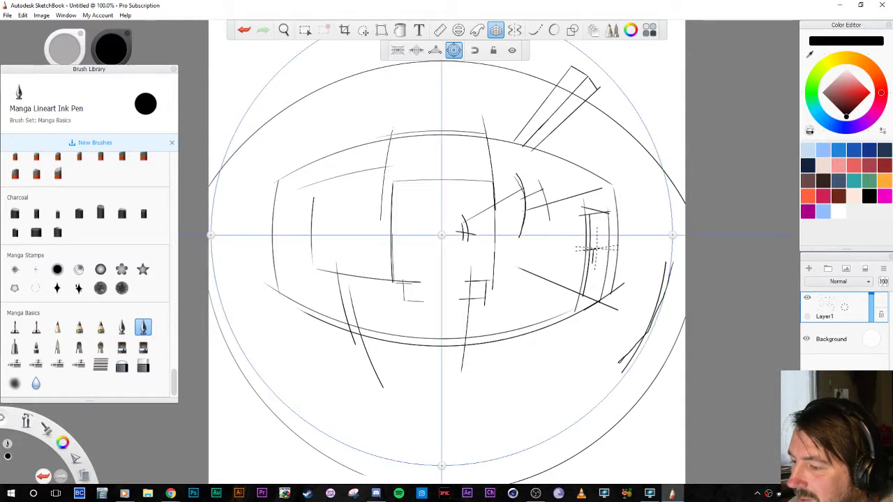
pyautogui.moveTo(597, 248); pyautogui.dragTo(596, 267)
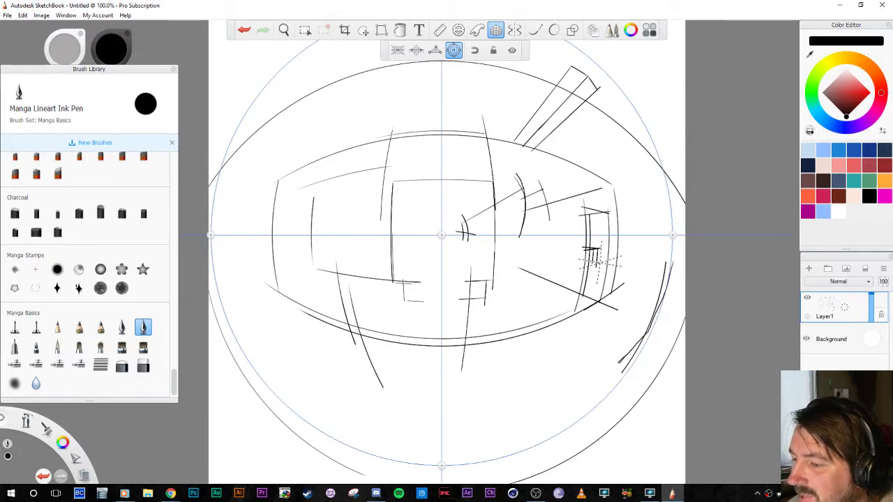
# Erase the stray lines around the doorway and its handle panel, and turn off the perspective guides
pyautogui.press('e')
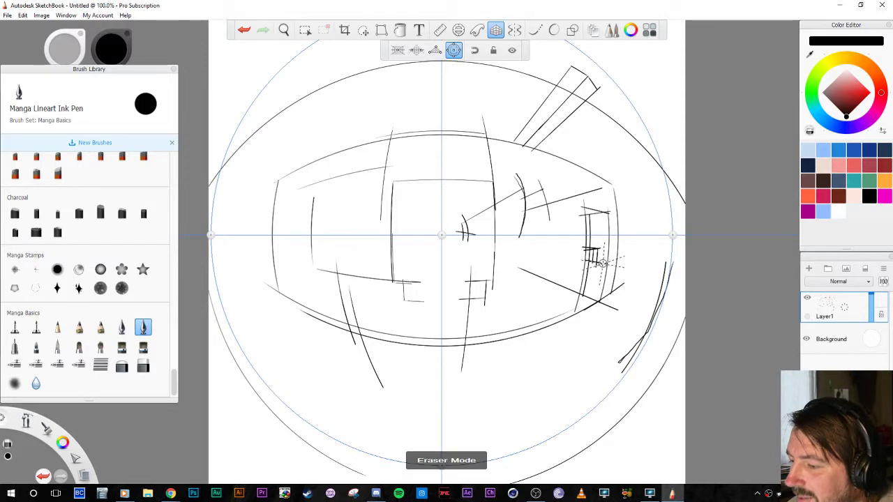
pyautogui.moveTo(604, 265); pyautogui.dragTo(605, 264)
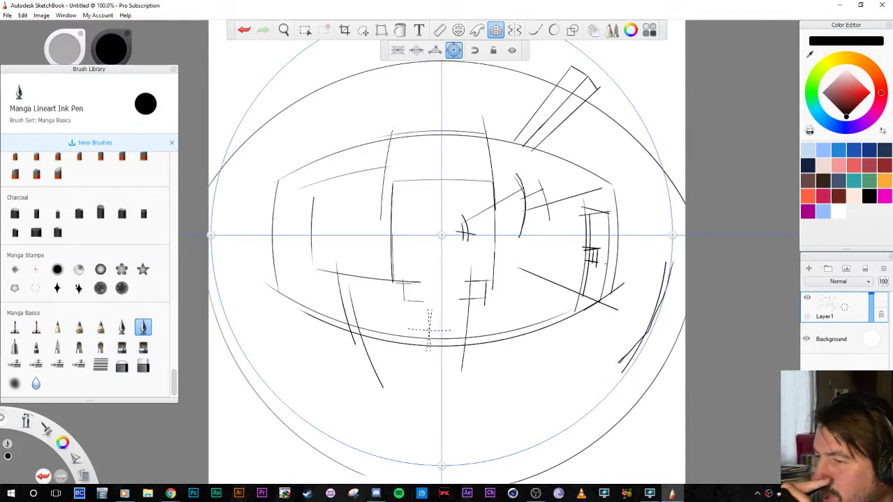
pyautogui.click(496, 30)
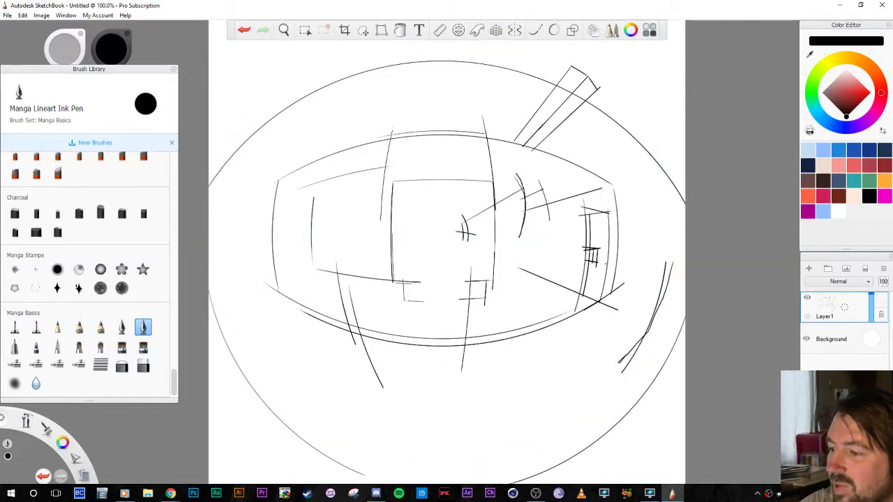
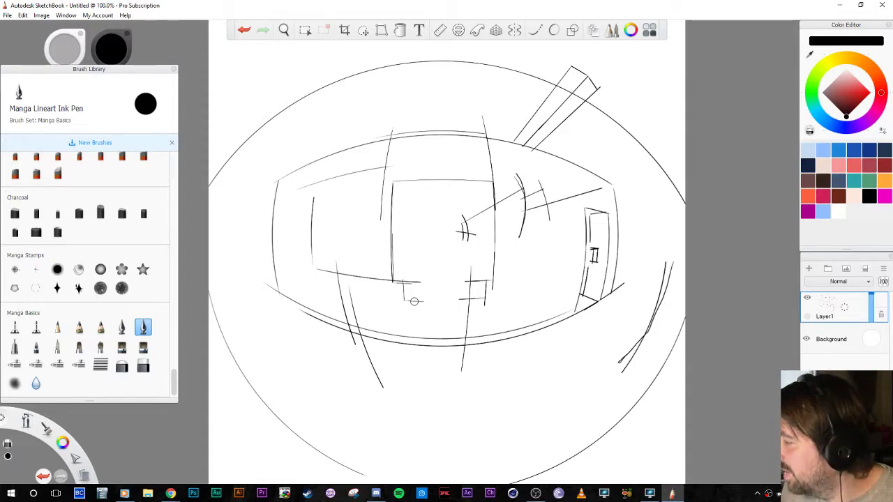
pyautogui.press('e')
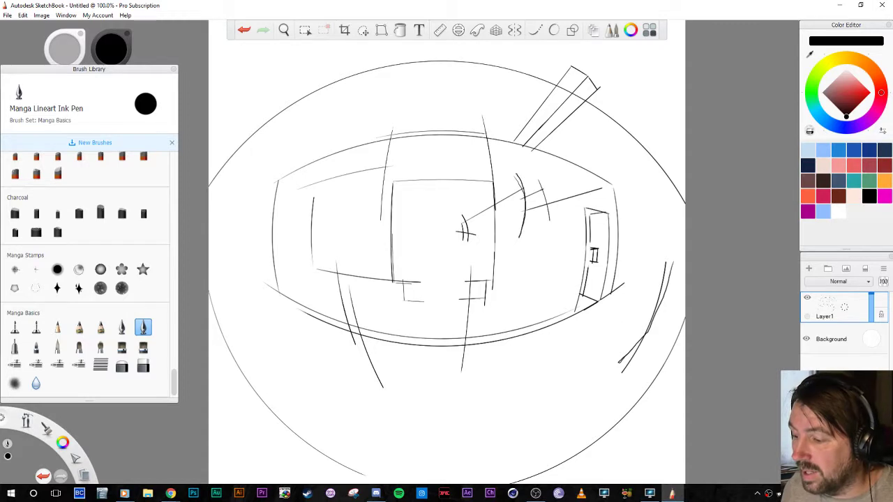
# Erase the crossed arcs along the lower-right rim of the drawing and return to the Manga Lineart Ink Pen
pyautogui.press('e')
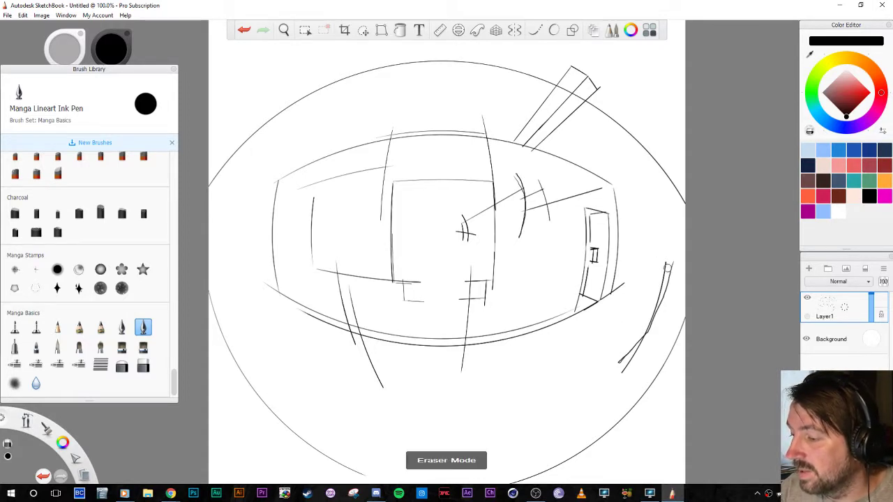
pyautogui.moveTo(663, 275)
pyautogui.mouseDown()
pyautogui.moveTo(648, 330)
pyautogui.moveTo(622, 373)
pyautogui.mouseUp()
pyautogui.moveTo(647, 327); pyautogui.dragTo(622, 360)
pyautogui.moveTo(671, 268); pyautogui.dragTo(660, 305)
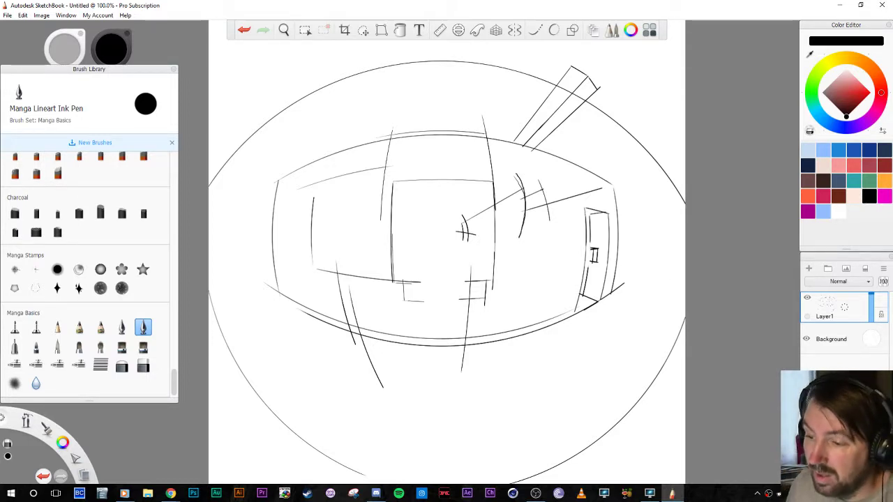
pyautogui.press('e')
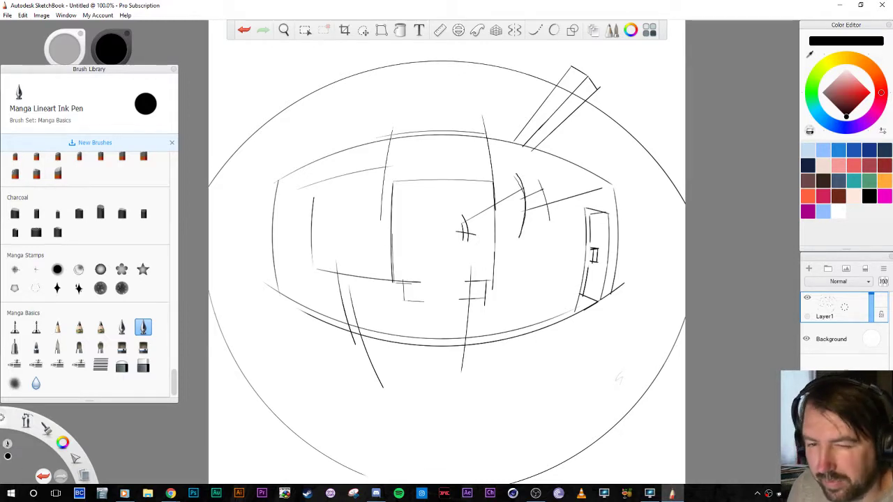
# Start a new blank sketch without saving the current drawing, and zoom out until the whole canvas fits on screen
pyautogui.click(7, 15)
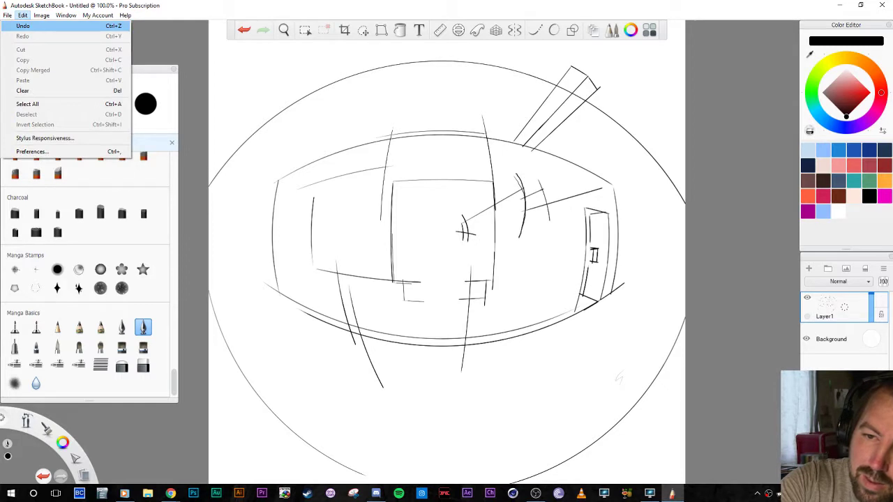
pyautogui.click(22, 26)
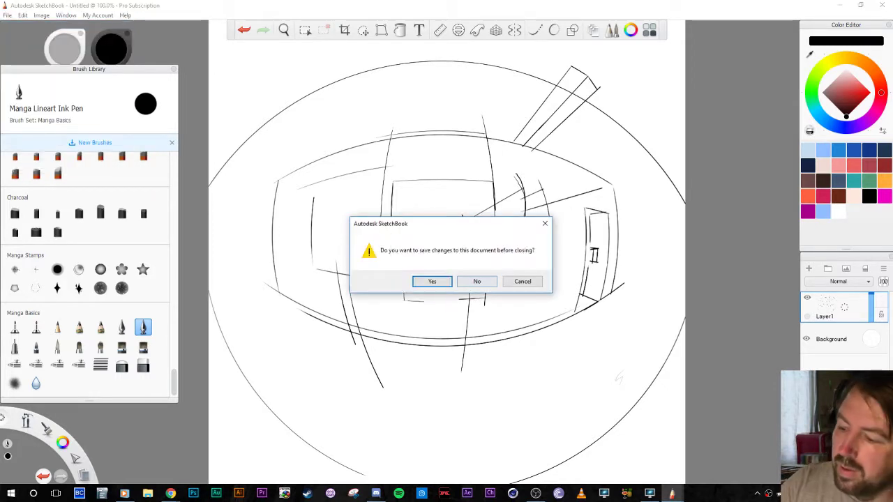
pyautogui.click(477, 281)
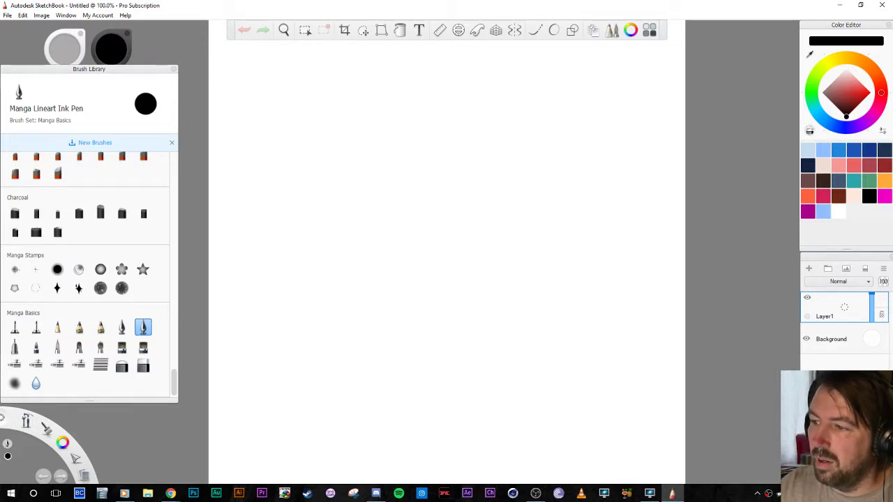
pyautogui.press('space')
pyautogui.moveTo(478, 241)
pyautogui.mouseDown()
pyautogui.moveTo(488, 299)
pyautogui.moveTo(479, 205)
pyautogui.moveTo(483, 236)
pyautogui.mouseUp()
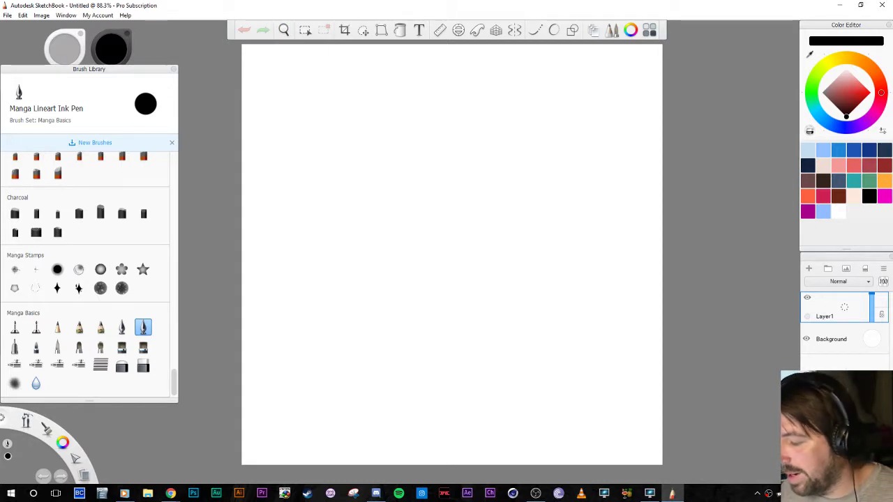
# Bring up the straight ruler, level it to nearly horizontal and move it slightly above the middle of the canvas
pyautogui.press('r')
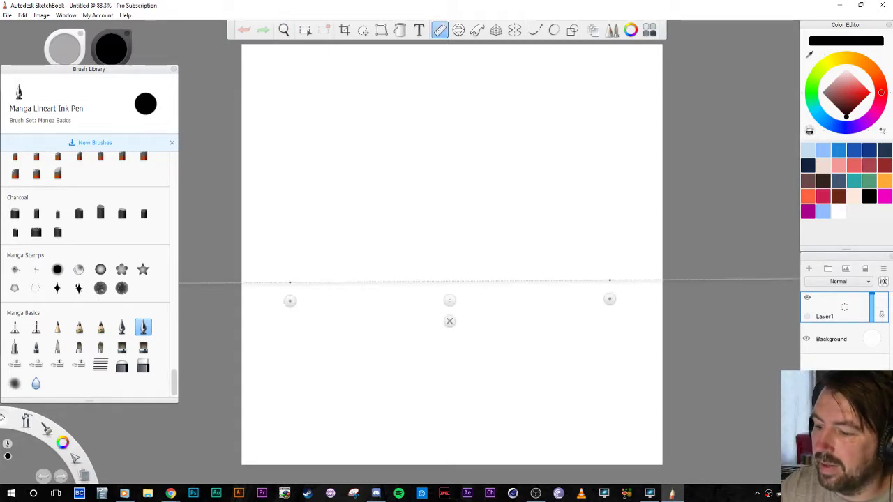
pyautogui.moveTo(610, 298); pyautogui.dragTo(609, 300)
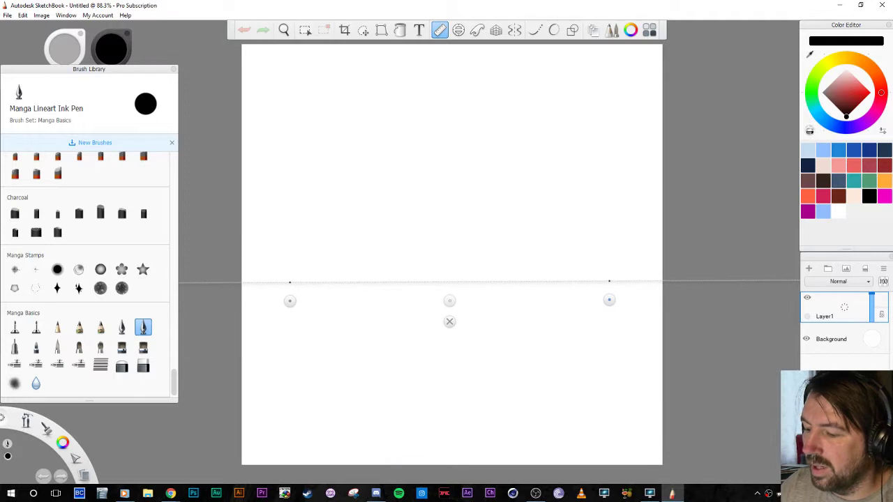
pyautogui.moveTo(450, 300); pyautogui.dragTo(471, 245)
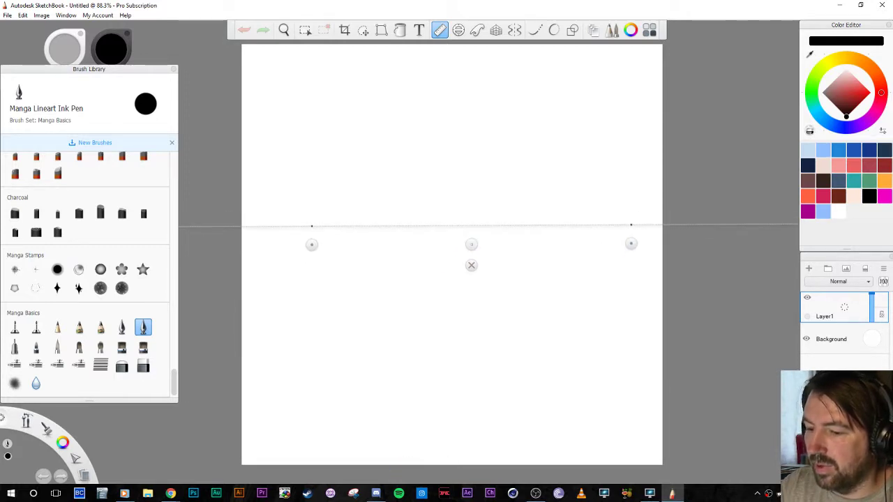
pyautogui.click(439, 30)
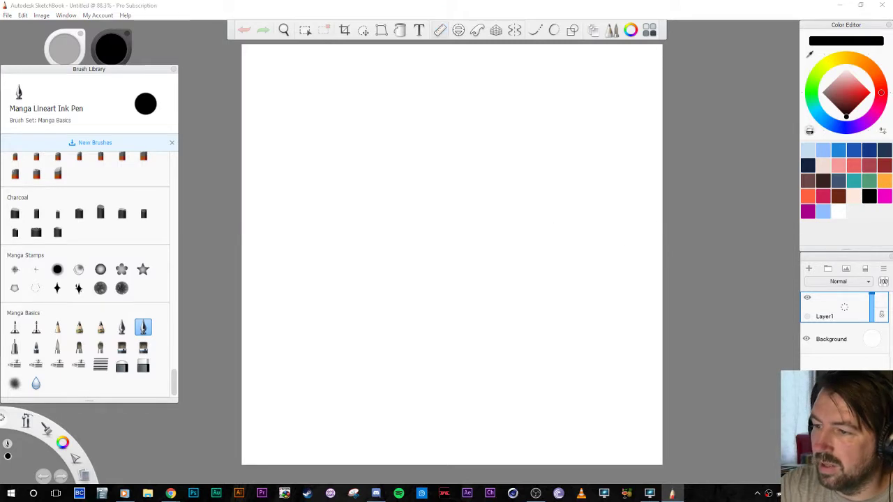
pyautogui.click(458, 30)
pyautogui.click(440, 30)
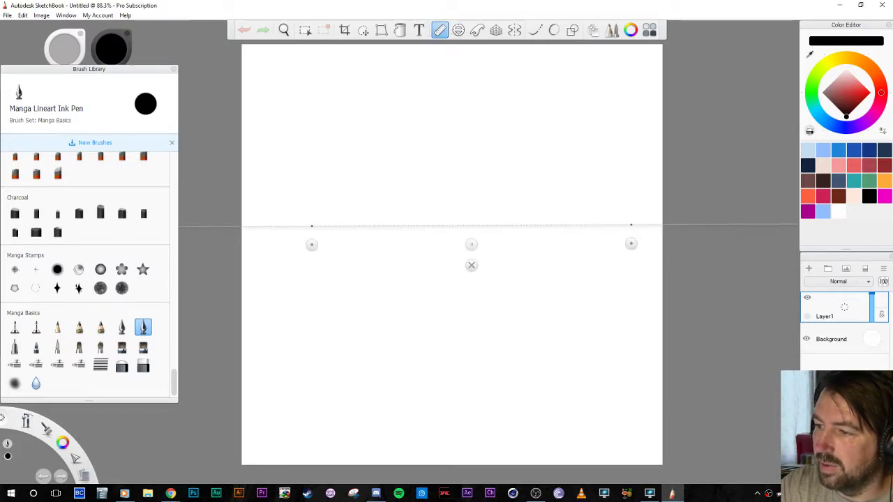
# Try the French Curve and Ellipse guides, tracing the ellipse's upper edge, then close the guide and undo the strokes
pyautogui.click(477, 30)
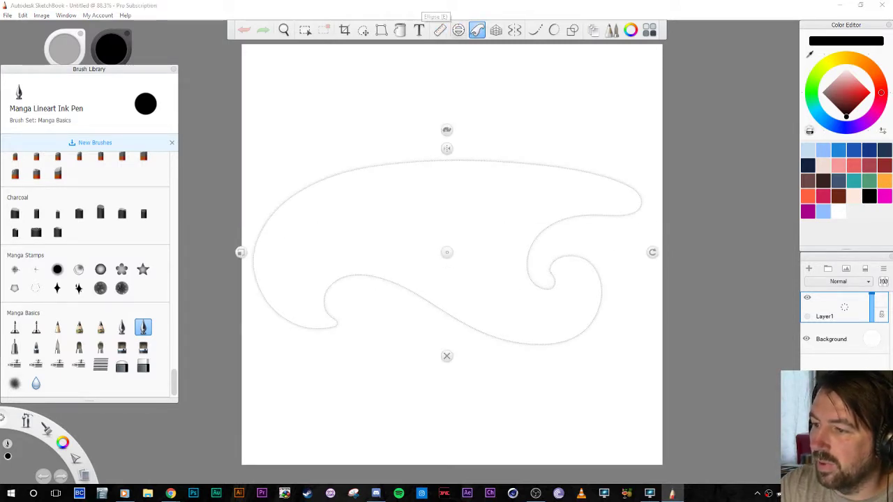
pyautogui.press('e')
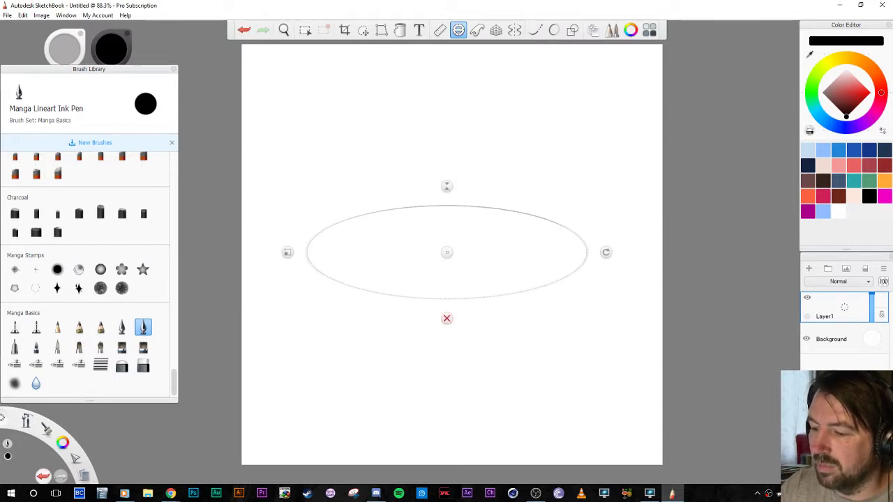
pyautogui.moveTo(447, 253)
pyautogui.mouseDown()
pyautogui.moveTo(451, 281)
pyautogui.moveTo(477, 316)
pyautogui.moveTo(458, 280)
pyautogui.mouseUp()
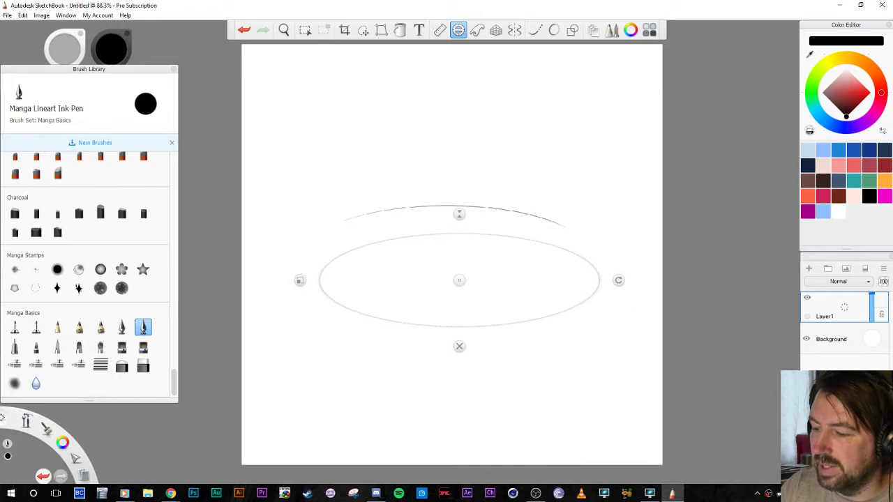
pyautogui.click(459, 346)
pyautogui.press('e')
pyautogui.moveTo(349, 221)
pyautogui.mouseDown()
pyautogui.moveTo(373, 209)
pyautogui.moveTo(516, 209)
pyautogui.mouseUp()
pyautogui.hotkey('ctrl', 'z')
pyautogui.hotkey('ctrl', 'z')
# Draw five short horizontal ruler lines, one near the canvas top, three around the middle and one near the bottom, and close the ruler
pyautogui.click(439, 30)
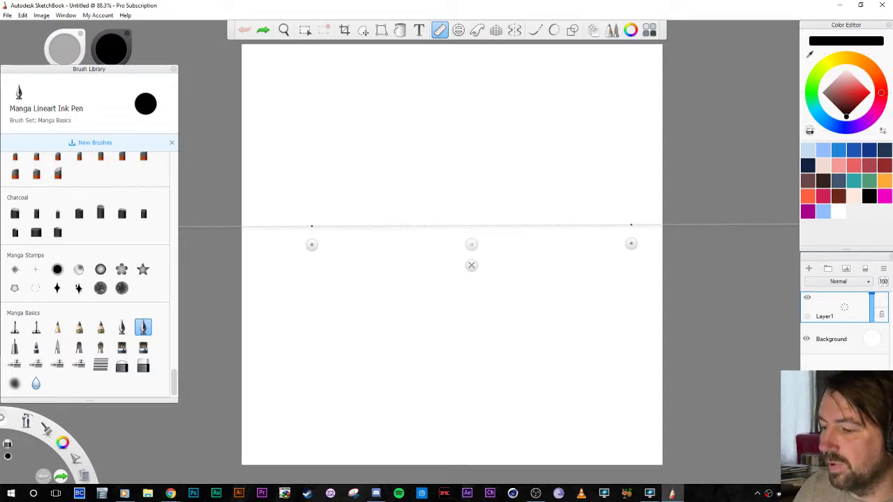
pyautogui.moveTo(472, 244)
pyautogui.mouseDown()
pyautogui.moveTo(462, 87)
pyautogui.moveTo(496, 68)
pyautogui.moveTo(473, 126)
pyautogui.moveTo(472, 431)
pyautogui.moveTo(472, 229)
pyautogui.moveTo(476, 312)
pyautogui.moveTo(481, 244)
pyautogui.moveTo(493, 300)
pyautogui.moveTo(470, 231)
pyautogui.moveTo(468, 251)
pyautogui.moveTo(472, 277)
pyautogui.moveTo(474, 110)
pyautogui.moveTo(484, 427)
pyautogui.moveTo(473, 81)
pyautogui.moveTo(478, 193)
pyautogui.moveTo(470, 302)
pyautogui.moveTo(471, 249)
pyautogui.moveTo(478, 279)
pyautogui.moveTo(477, 264)
pyautogui.mouseUp()
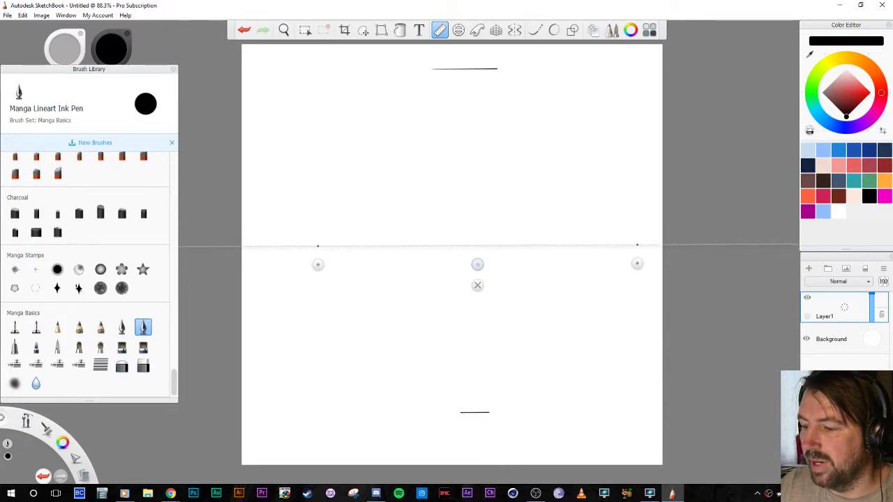
pyautogui.moveTo(438, 245); pyautogui.dragTo(522, 245)
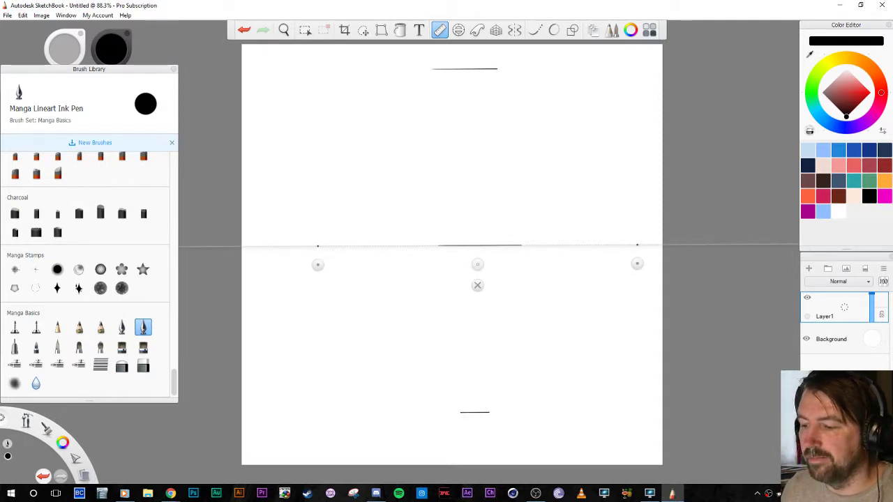
pyautogui.moveTo(477, 264)
pyautogui.mouseDown()
pyautogui.moveTo(477, 253)
pyautogui.moveTo(503, 239)
pyautogui.mouseUp()
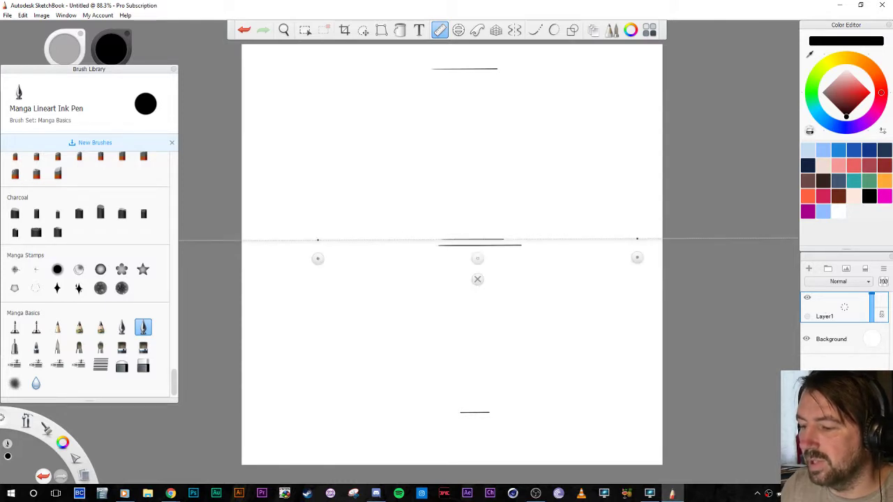
pyautogui.moveTo(477, 258)
pyautogui.mouseDown()
pyautogui.moveTo(536, 368)
pyautogui.moveTo(600, 446)
pyautogui.moveTo(492, 209)
pyautogui.moveTo(490, 257)
pyautogui.moveTo(477, 122)
pyautogui.moveTo(486, 426)
pyautogui.moveTo(484, 277)
pyautogui.moveTo(479, 283)
pyautogui.moveTo(510, 264)
pyautogui.moveTo(476, 297)
pyautogui.moveTo(474, 314)
pyautogui.moveTo(472, 259)
pyautogui.moveTo(480, 269)
pyautogui.moveTo(472, 279)
pyautogui.moveTo(480, 309)
pyautogui.moveTo(468, 86)
pyautogui.moveTo(473, 204)
pyautogui.mouseUp()
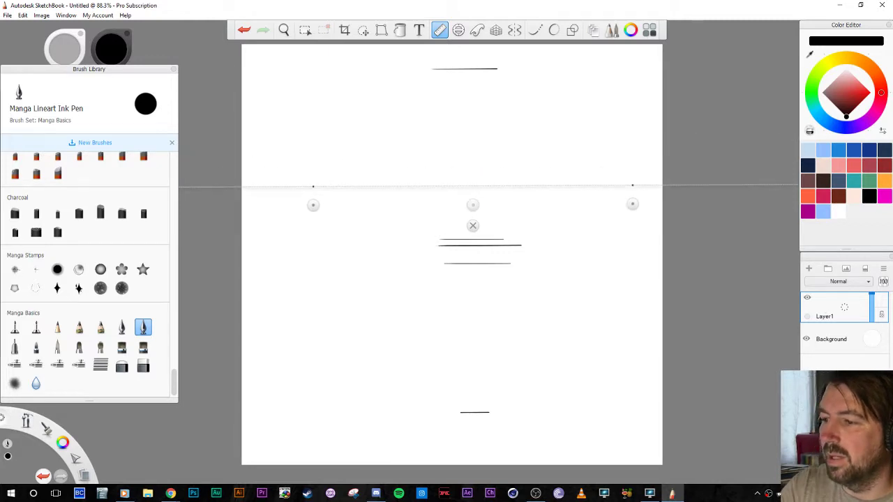
pyautogui.click(473, 226)
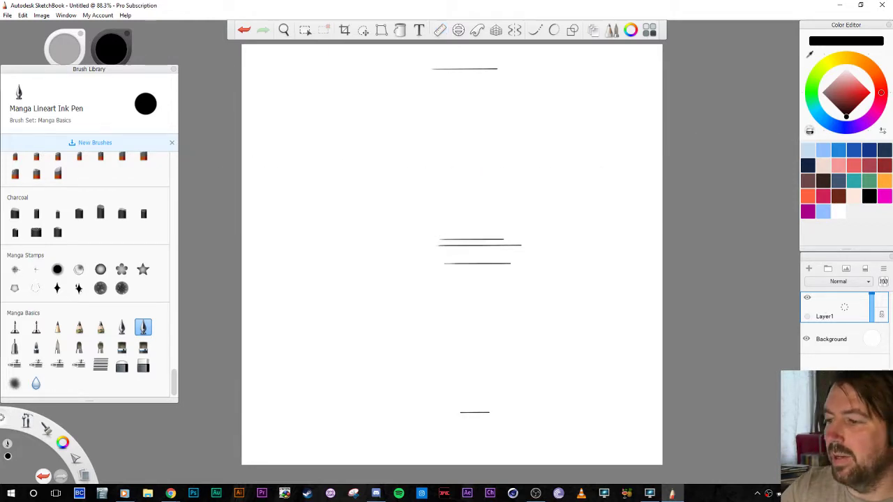
# Sketch an oval head under the top guide line, add neck and sloping shoulders, and mark the shoulder width with light vertical lines
pyautogui.moveTo(458, 71)
pyautogui.mouseDown()
pyautogui.moveTo(468, 113)
pyautogui.moveTo(488, 71)
pyautogui.moveTo(482, 114)
pyautogui.moveTo(489, 80)
pyautogui.moveTo(456, 77)
pyautogui.moveTo(459, 111)
pyautogui.moveTo(480, 115)
pyautogui.mouseUp()
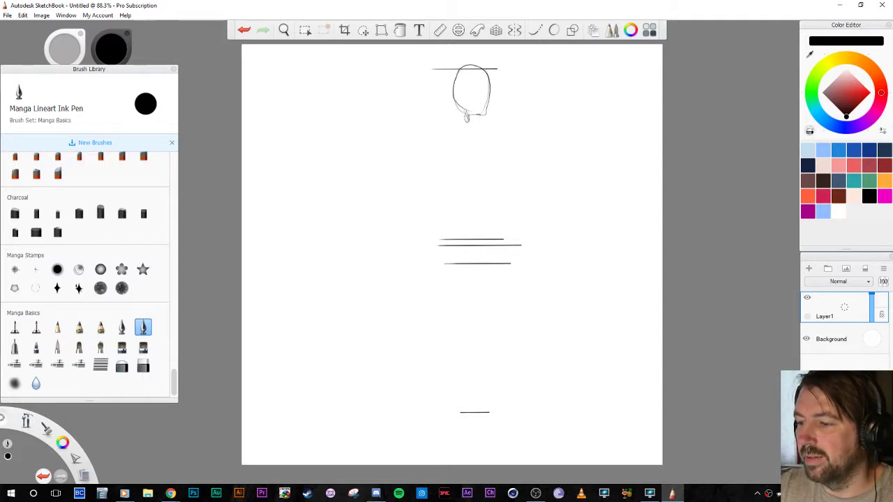
pyautogui.moveTo(468, 124); pyautogui.dragTo(476, 124)
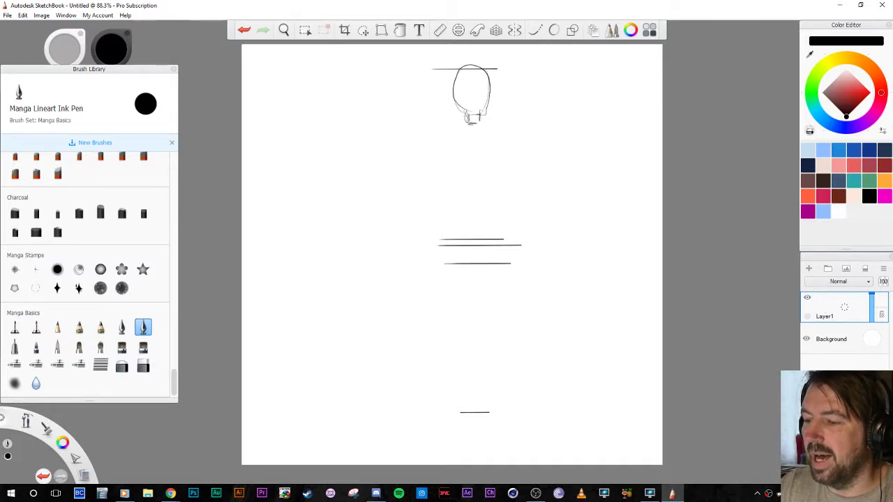
pyautogui.moveTo(467, 124)
pyautogui.mouseDown()
pyautogui.moveTo(436, 127)
pyautogui.moveTo(499, 130)
pyautogui.mouseUp()
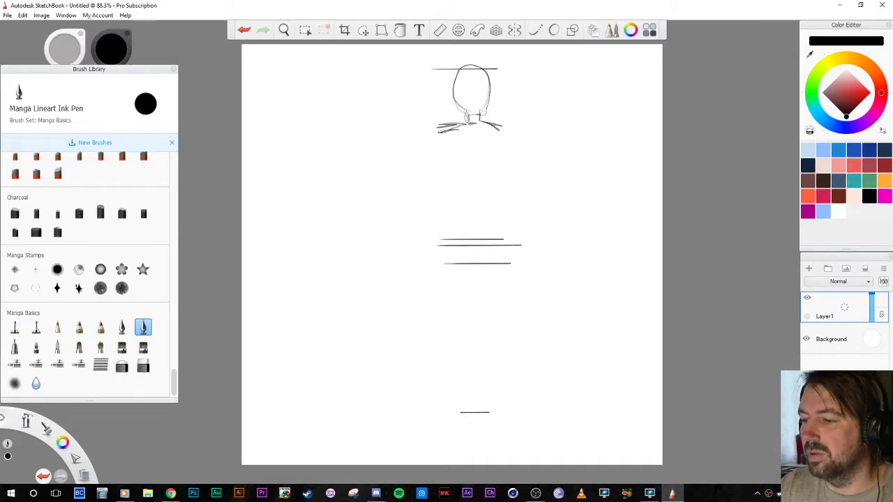
pyautogui.moveTo(440, 78); pyautogui.dragTo(439, 125)
pyautogui.moveTo(504, 76); pyautogui.dragTo(503, 131)
pyautogui.moveTo(436, 78); pyautogui.dragTo(436, 126)
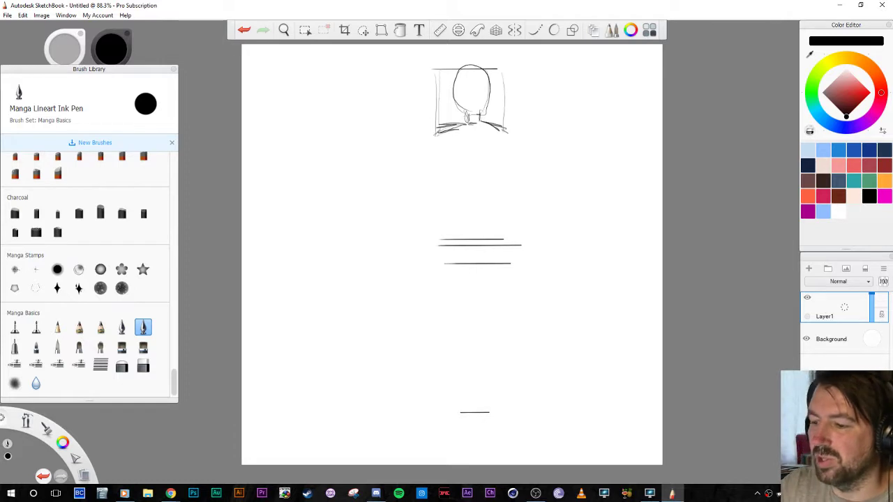
pyautogui.moveTo(440, 126); pyautogui.dragTo(431, 134)
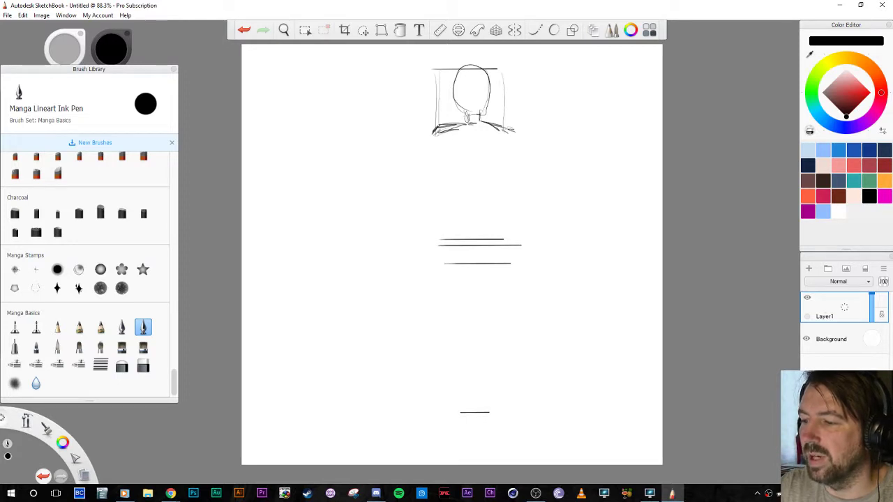
# Erase the vertical guides right of the head, redraw one farther out at the shoulder's end, and reinforce the left guide
pyautogui.moveTo(509, 76)
pyautogui.mouseDown()
pyautogui.moveTo(510, 132)
pyautogui.moveTo(510, 108)
pyautogui.mouseUp()
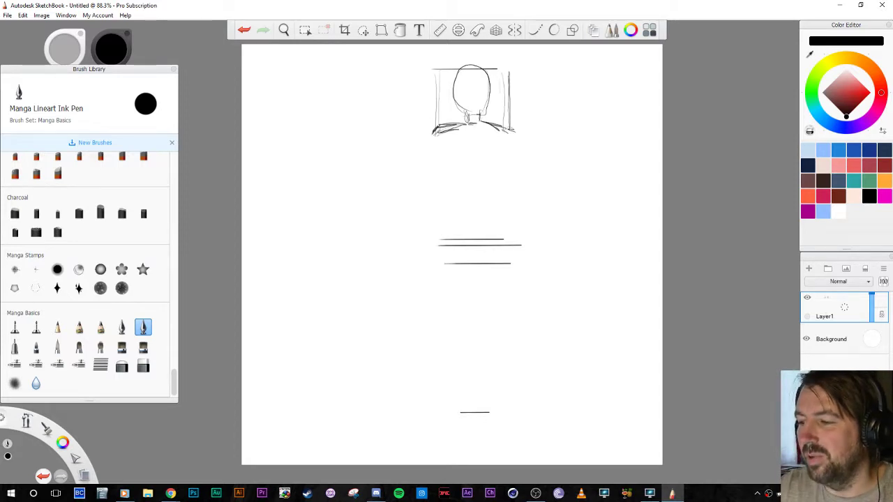
pyautogui.press('e')
pyautogui.moveTo(510, 68); pyautogui.dragTo(510, 131)
pyautogui.press('e')
pyautogui.moveTo(513, 84); pyautogui.dragTo(515, 136)
pyautogui.moveTo(434, 70); pyautogui.dragTo(434, 125)
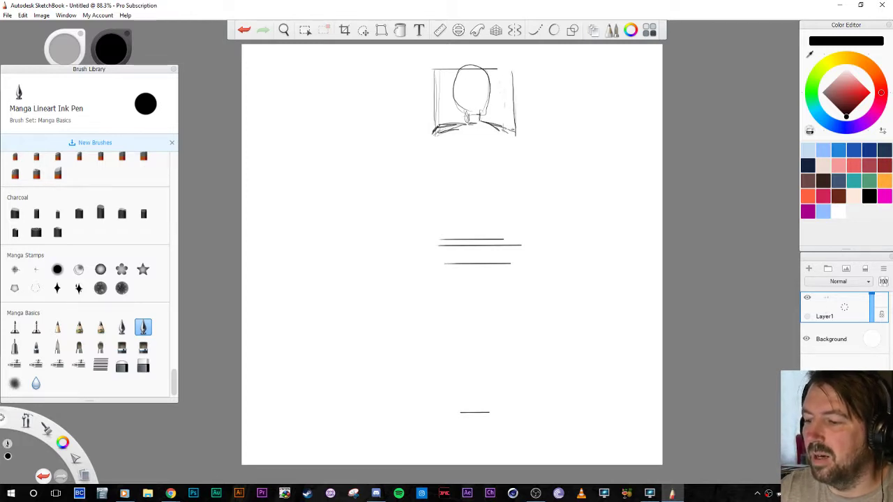
# Sketch the left arm hanging from an oval shoulder joint, with a round elbow at waist height and a forearm slanting outward to the wrist
pyautogui.moveTo(438, 134); pyautogui.dragTo(435, 145)
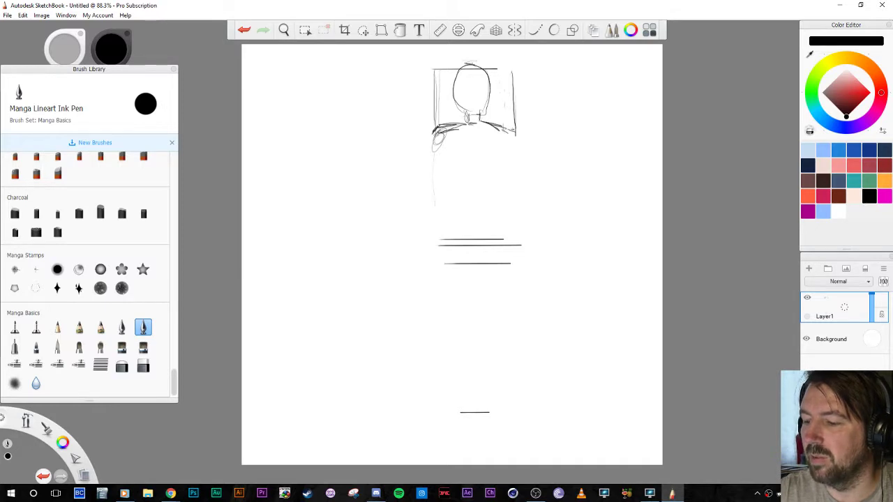
pyautogui.moveTo(441, 205)
pyautogui.mouseDown()
pyautogui.moveTo(428, 205)
pyautogui.moveTo(436, 213)
pyautogui.mouseUp()
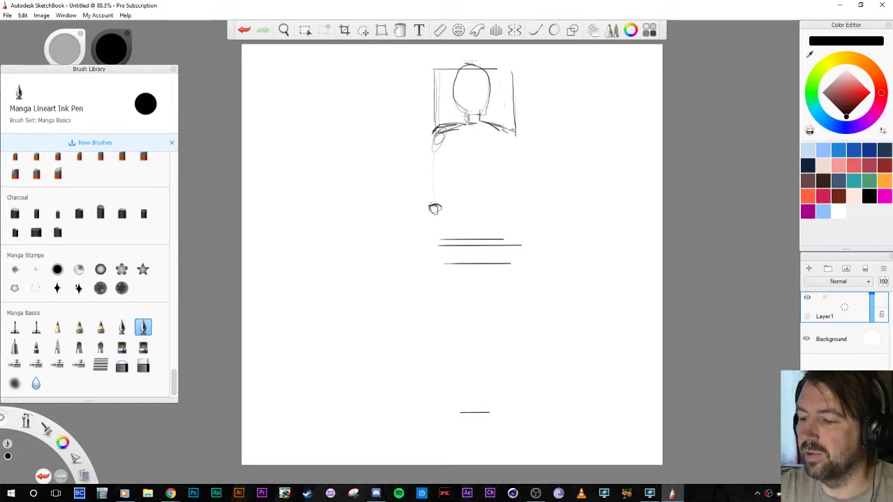
pyautogui.moveTo(415, 263); pyautogui.dragTo(435, 211)
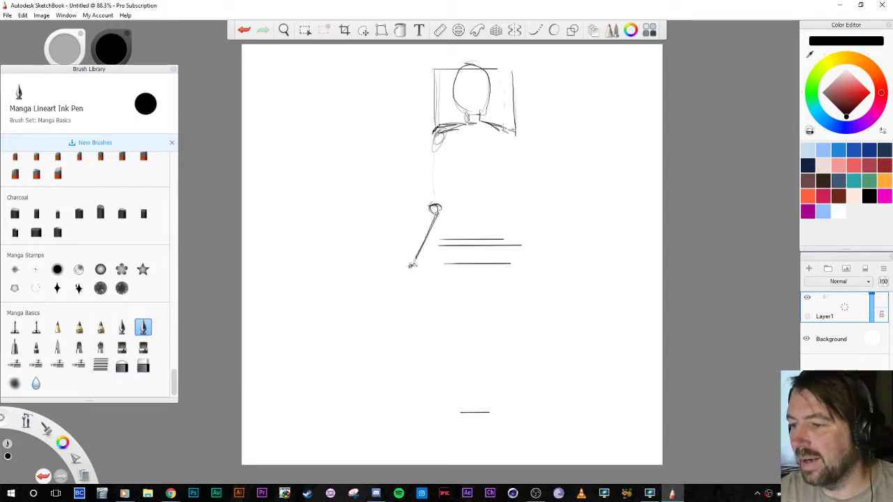
# Sketch the right arm with a round elbow and a nearly horizontal forearm reaching outward, and firm up the left upper arm line
pyautogui.moveTo(514, 136)
pyautogui.mouseDown()
pyautogui.moveTo(524, 203)
pyautogui.moveTo(523, 194)
pyautogui.mouseUp()
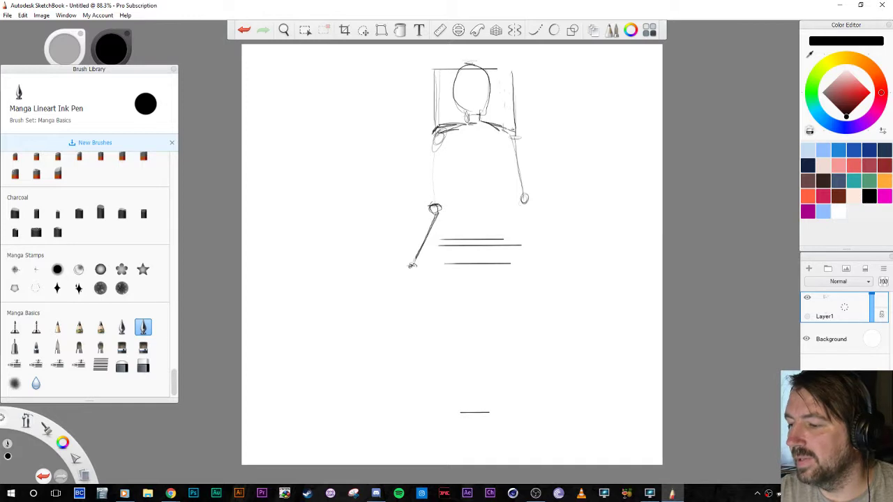
pyautogui.moveTo(524, 198); pyautogui.dragTo(584, 212)
pyautogui.press('e')
pyautogui.press('e')
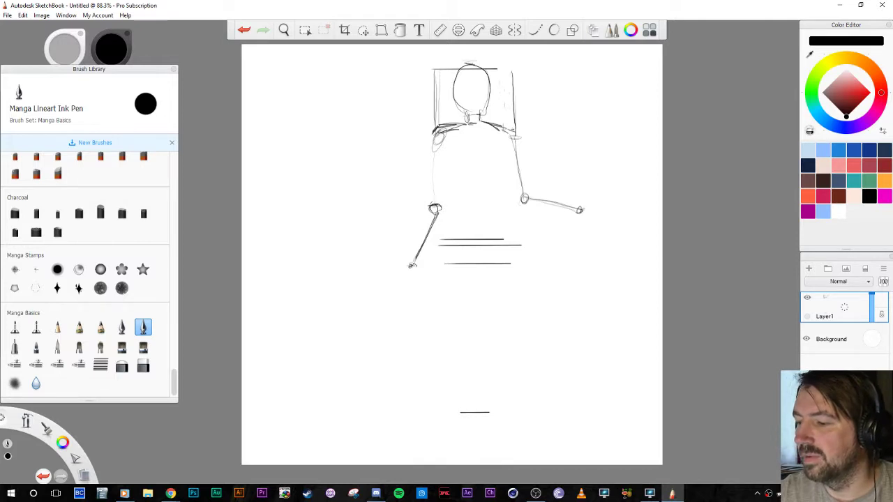
pyautogui.moveTo(437, 142); pyautogui.dragTo(440, 203)
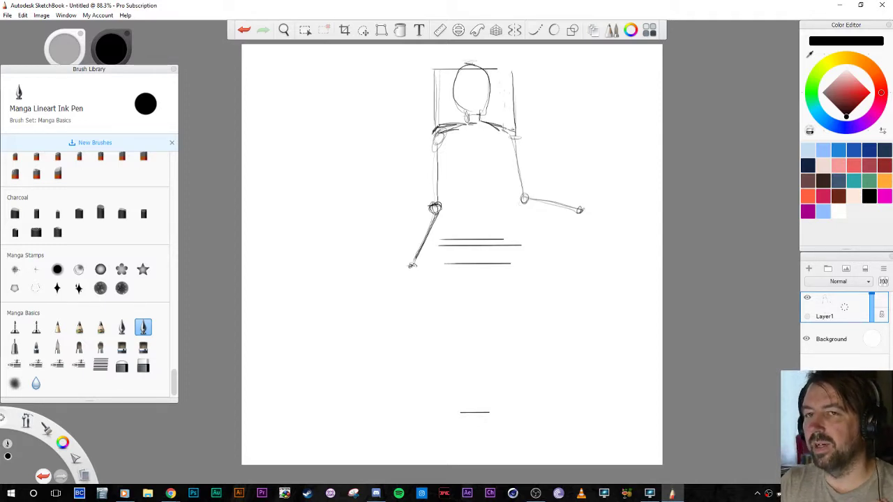
# Sketch the rib cage between the arms with an arched opening at its lower centre, and add short waist sides and a line below it
pyautogui.moveTo(445, 213); pyautogui.dragTo(506, 212)
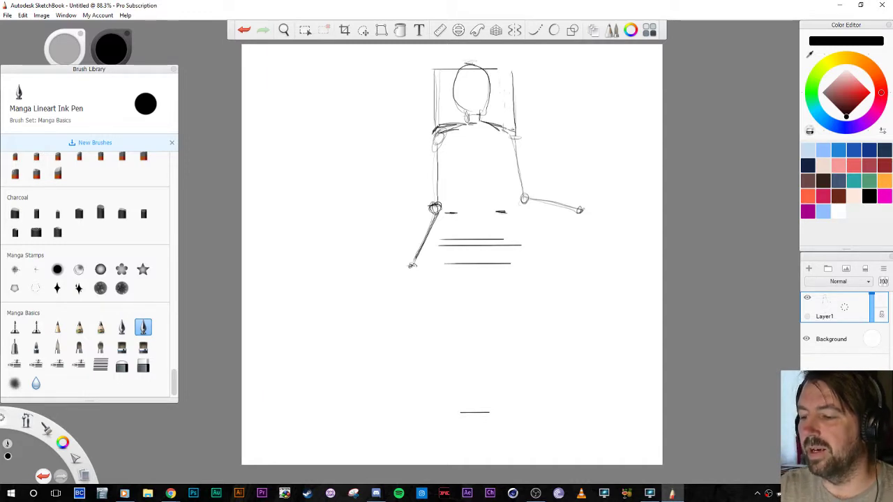
pyautogui.moveTo(474, 176)
pyautogui.mouseDown()
pyautogui.moveTo(468, 202)
pyautogui.moveTo(484, 202)
pyautogui.moveTo(466, 200)
pyautogui.moveTo(473, 179)
pyautogui.moveTo(491, 210)
pyautogui.mouseUp()
pyautogui.moveTo(502, 173); pyautogui.dragTo(507, 209)
pyautogui.moveTo(506, 154); pyautogui.dragTo(505, 175)
pyautogui.moveTo(450, 158)
pyautogui.mouseDown()
pyautogui.moveTo(444, 212)
pyautogui.moveTo(447, 201)
pyautogui.moveTo(452, 213)
pyautogui.mouseUp()
pyautogui.moveTo(508, 173); pyautogui.dragTo(503, 210)
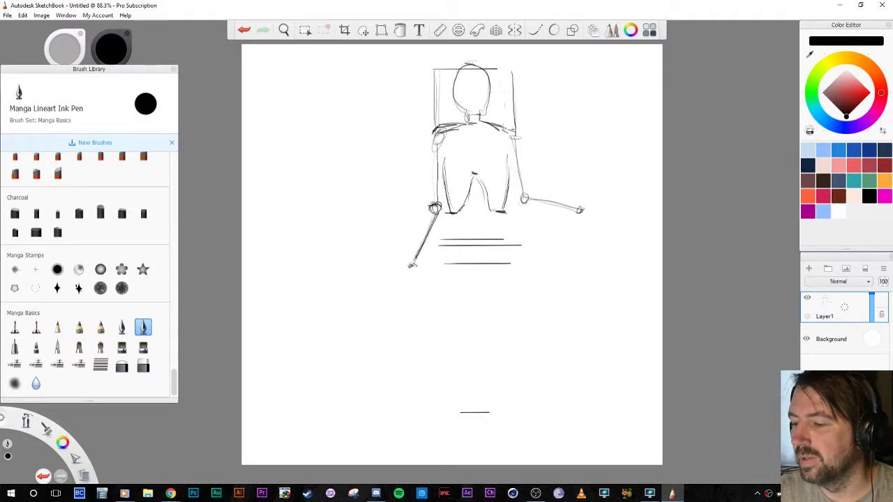
pyautogui.moveTo(442, 159)
pyautogui.mouseDown()
pyautogui.moveTo(454, 136)
pyautogui.moveTo(506, 151)
pyautogui.mouseUp()
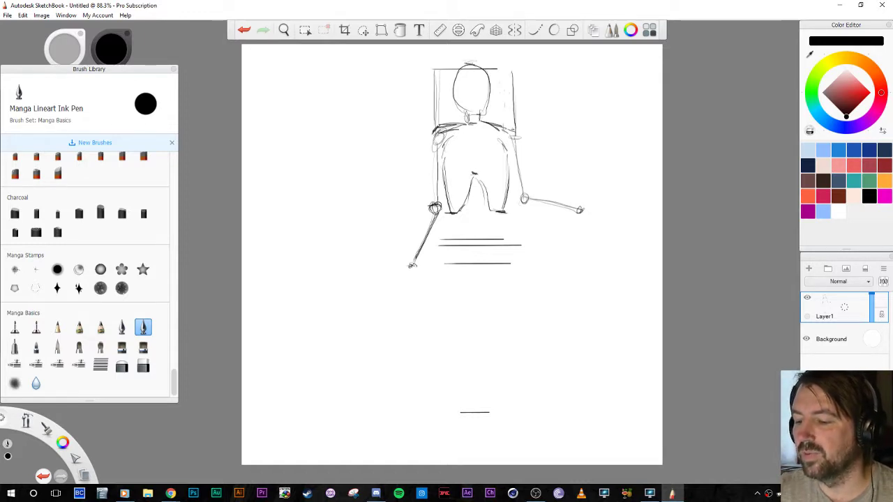
pyautogui.moveTo(448, 234); pyautogui.dragTo(506, 231)
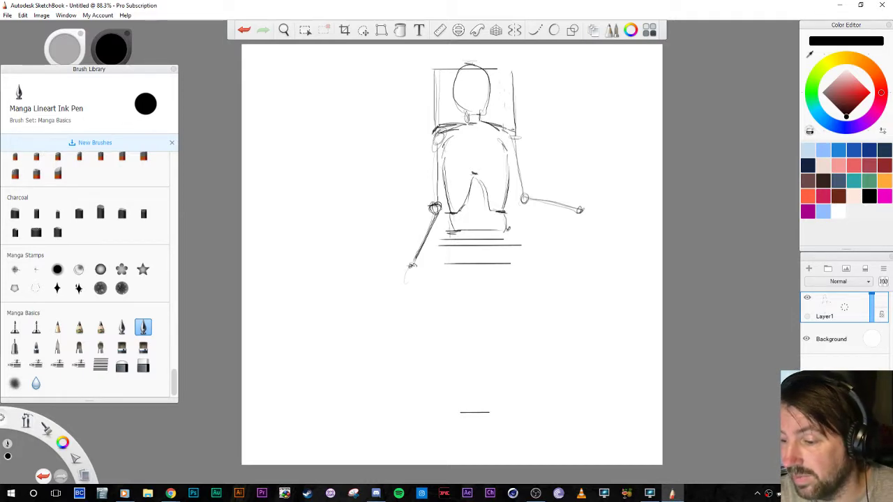
# Sketch simple hands on both wrists, the left one hanging down and the right one raised with fingers and thumb
pyautogui.moveTo(413, 265)
pyautogui.mouseDown()
pyautogui.moveTo(404, 286)
pyautogui.moveTo(413, 286)
pyautogui.moveTo(412, 302)
pyautogui.moveTo(417, 287)
pyautogui.moveTo(405, 284)
pyautogui.mouseUp()
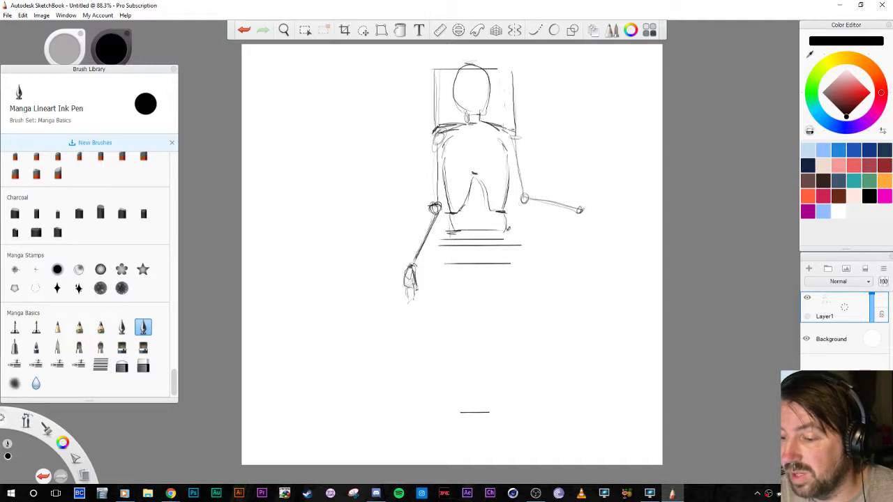
pyautogui.moveTo(416, 287); pyautogui.dragTo(415, 301)
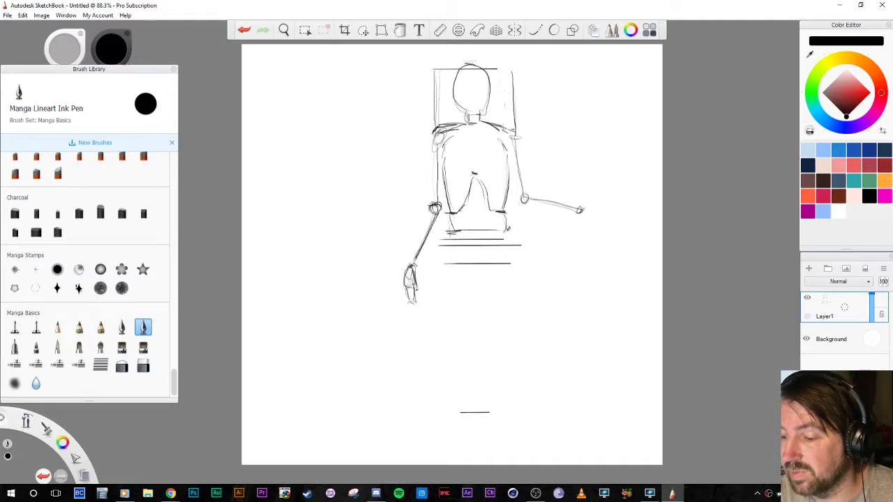
pyautogui.moveTo(579, 193); pyautogui.dragTo(583, 210)
pyautogui.moveTo(586, 173); pyautogui.dragTo(590, 191)
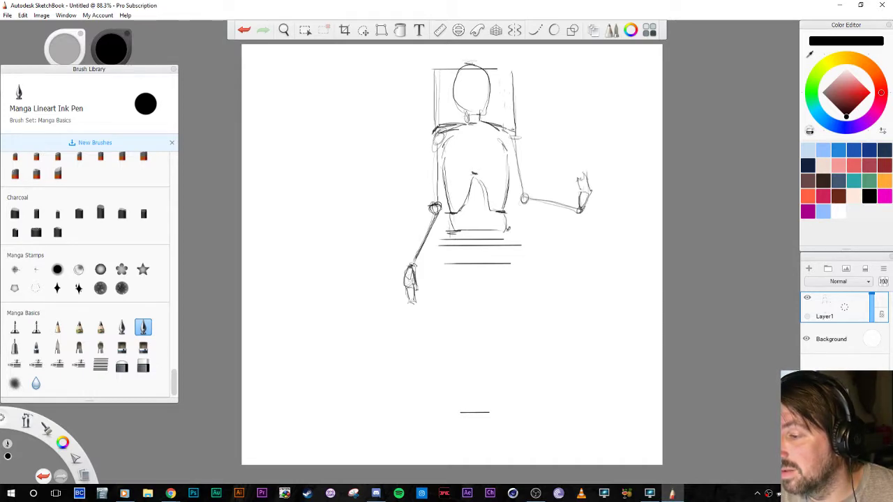
pyautogui.moveTo(573, 187); pyautogui.dragTo(580, 200)
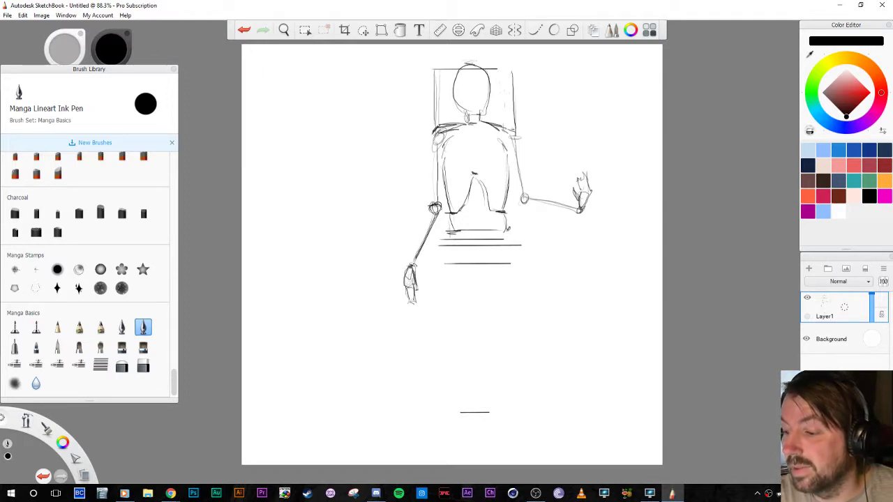
# Darken the waist sides and sketch the pelvis with a curved upper edge and a circle at each hip
pyautogui.moveTo(502, 215); pyautogui.dragTo(504, 230)
pyautogui.moveTo(452, 215); pyautogui.dragTo(454, 233)
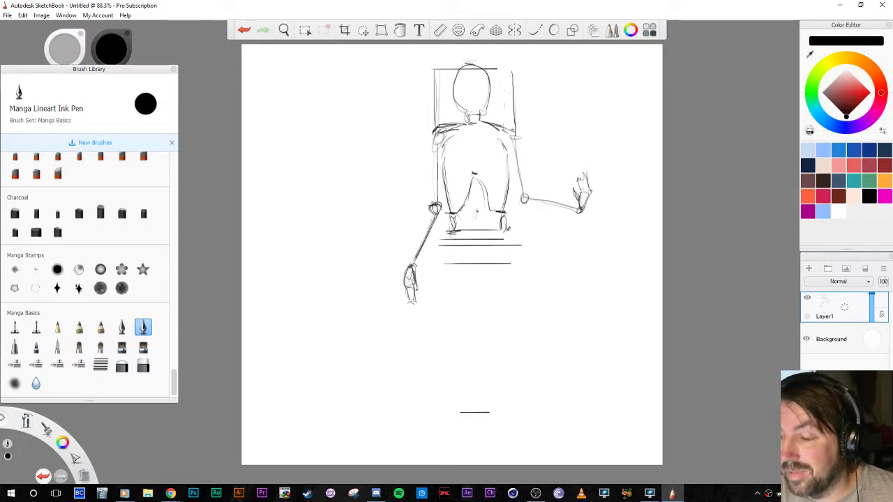
pyautogui.moveTo(459, 233); pyautogui.dragTo(498, 231)
pyautogui.moveTo(474, 234)
pyautogui.mouseDown()
pyautogui.moveTo(456, 232)
pyautogui.moveTo(499, 236)
pyautogui.moveTo(458, 237)
pyautogui.mouseUp()
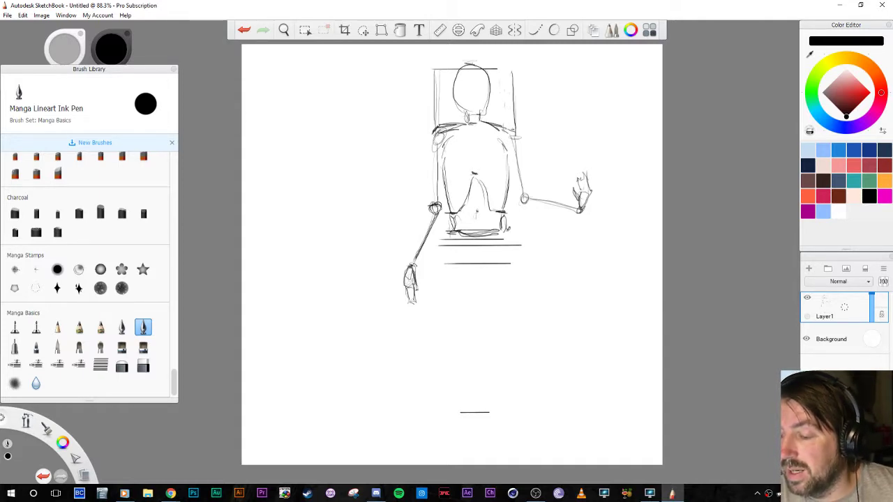
pyautogui.moveTo(451, 234)
pyautogui.mouseDown()
pyautogui.moveTo(463, 246)
pyautogui.moveTo(508, 251)
pyautogui.moveTo(511, 234)
pyautogui.moveTo(458, 239)
pyautogui.moveTo(480, 243)
pyautogui.mouseUp()
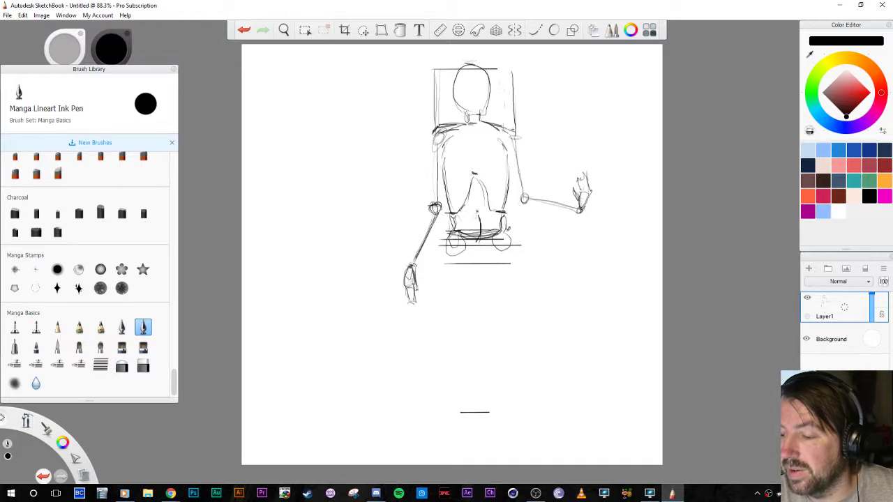
# Draw the spine from the rib arch through the pelvis to the lowest middle guide line, and add a pelvic wedge and small hip joint ovals
pyautogui.moveTo(475, 184)
pyautogui.mouseDown()
pyautogui.moveTo(479, 212)
pyautogui.moveTo(480, 184)
pyautogui.mouseUp()
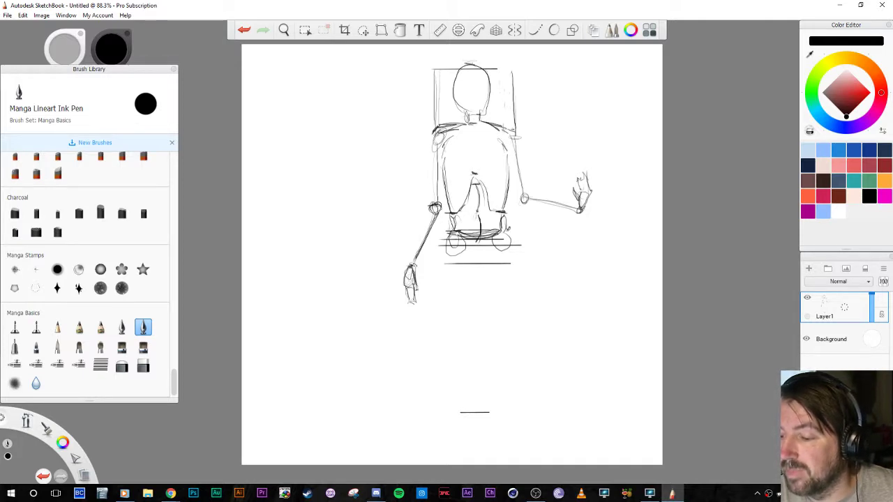
pyautogui.moveTo(480, 216); pyautogui.dragTo(479, 242)
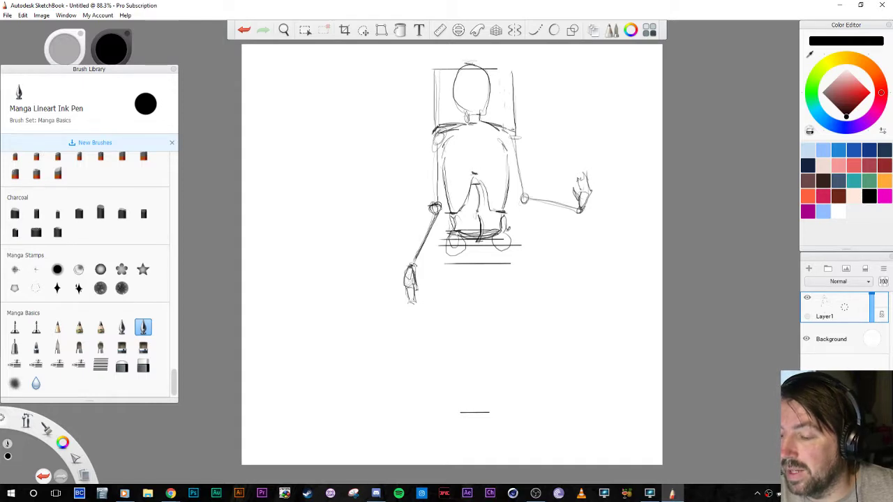
pyautogui.moveTo(476, 254)
pyautogui.mouseDown()
pyautogui.moveTo(486, 245)
pyautogui.moveTo(481, 262)
pyautogui.mouseUp()
pyautogui.moveTo(479, 241); pyautogui.dragTo(482, 263)
pyautogui.moveTo(478, 188)
pyautogui.mouseDown()
pyautogui.moveTo(477, 265)
pyautogui.moveTo(487, 267)
pyautogui.moveTo(477, 268)
pyautogui.mouseUp()
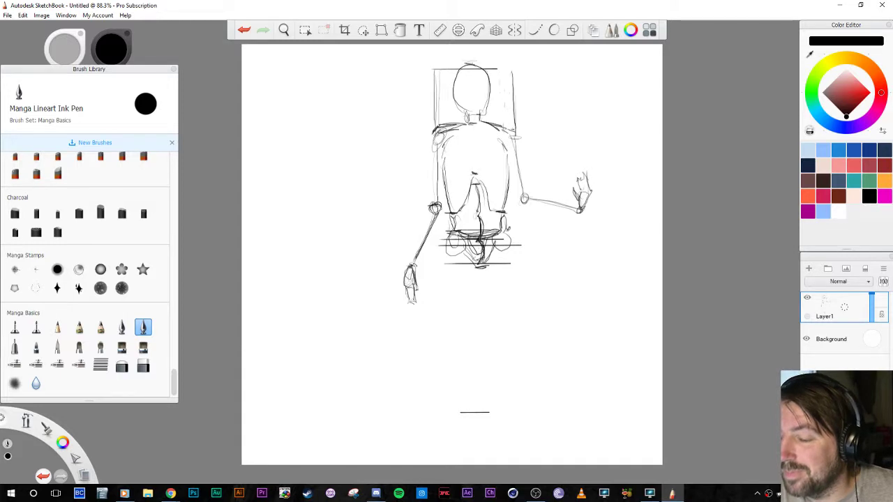
pyautogui.moveTo(446, 248)
pyautogui.mouseDown()
pyautogui.moveTo(459, 251)
pyautogui.moveTo(457, 270)
pyautogui.moveTo(453, 248)
pyautogui.moveTo(509, 248)
pyautogui.mouseUp()
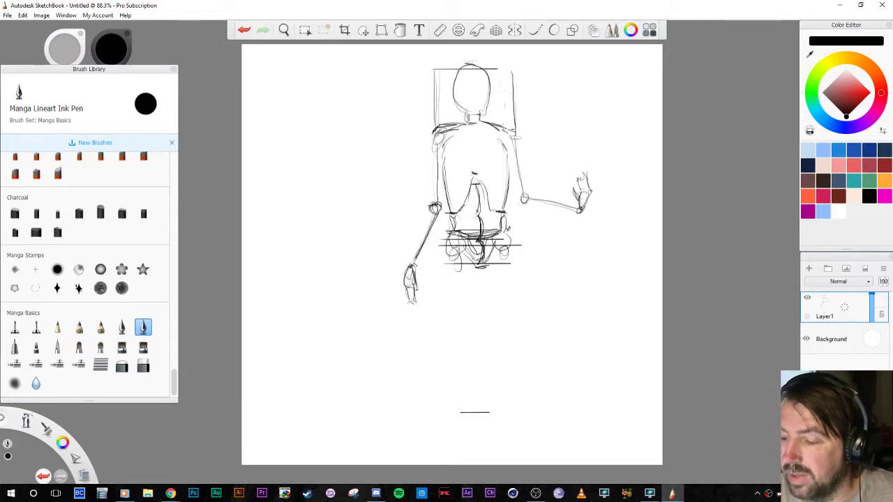
# Draw the left thigh bone as a long, slightly curved line down from the hip joint, and reinforce the left upper arm and forearm
pyautogui.moveTo(449, 250); pyautogui.dragTo(455, 318)
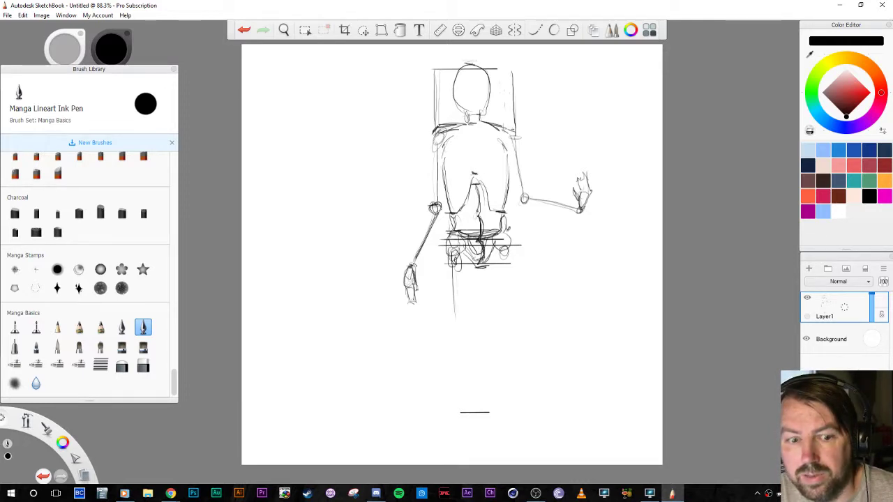
pyautogui.moveTo(434, 162); pyautogui.dragTo(437, 150)
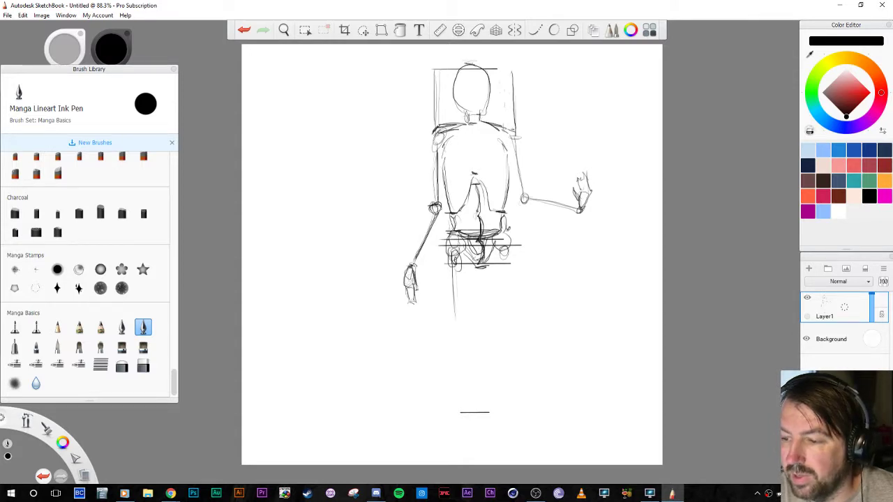
pyautogui.moveTo(432, 213)
pyautogui.mouseDown()
pyautogui.moveTo(415, 265)
pyautogui.moveTo(453, 298)
pyautogui.moveTo(455, 324)
pyautogui.mouseUp()
pyautogui.moveTo(453, 265); pyautogui.dragTo(455, 323)
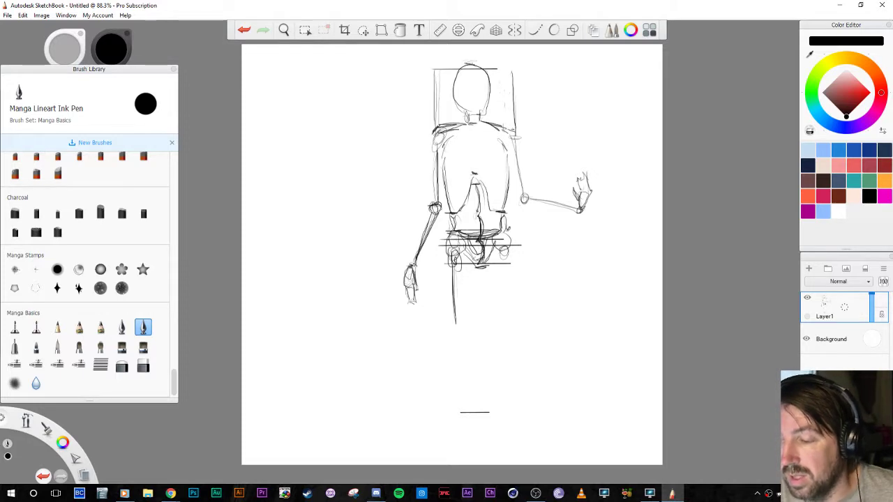
pyautogui.moveTo(454, 307); pyautogui.dragTo(456, 334)
pyautogui.moveTo(453, 264); pyautogui.dragTo(457, 343)
pyautogui.moveTo(454, 313); pyautogui.dragTo(457, 335)
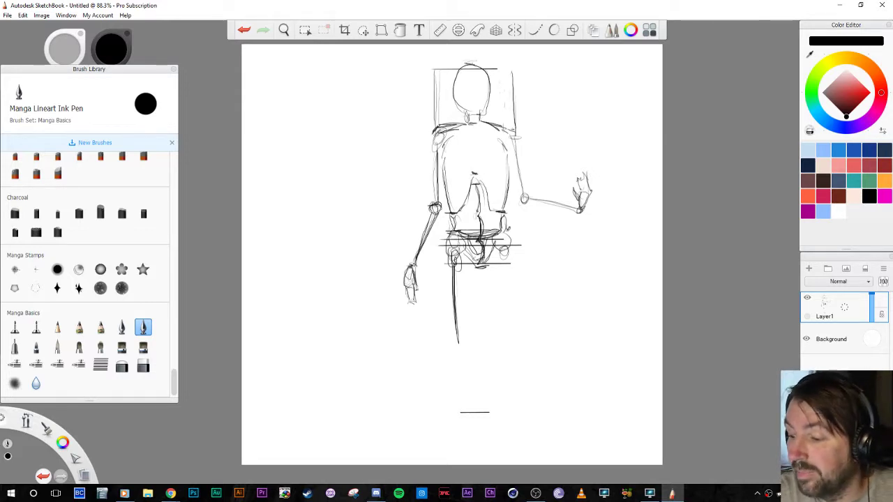
pyautogui.moveTo(457, 338); pyautogui.dragTo(455, 265)
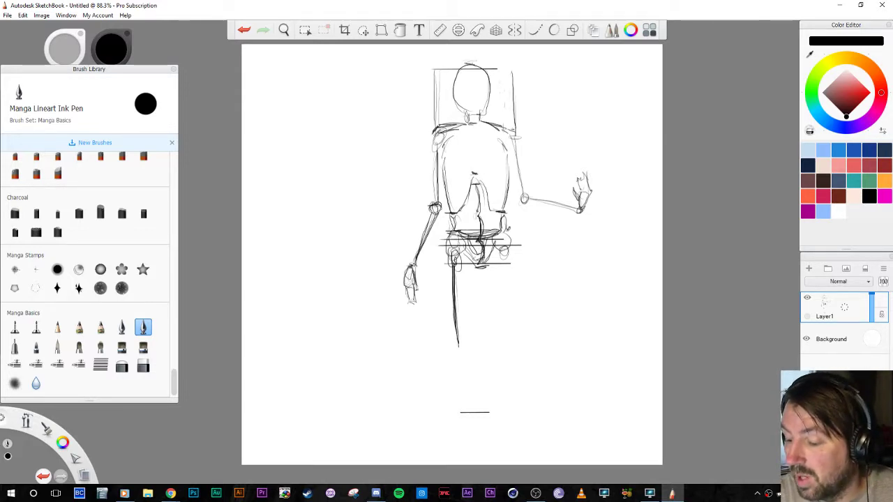
# Erase the short guide line near the canvas bottom, and mark a small knee oval just below the left thigh line
pyautogui.moveTo(461, 412); pyautogui.dragTo(479, 412)
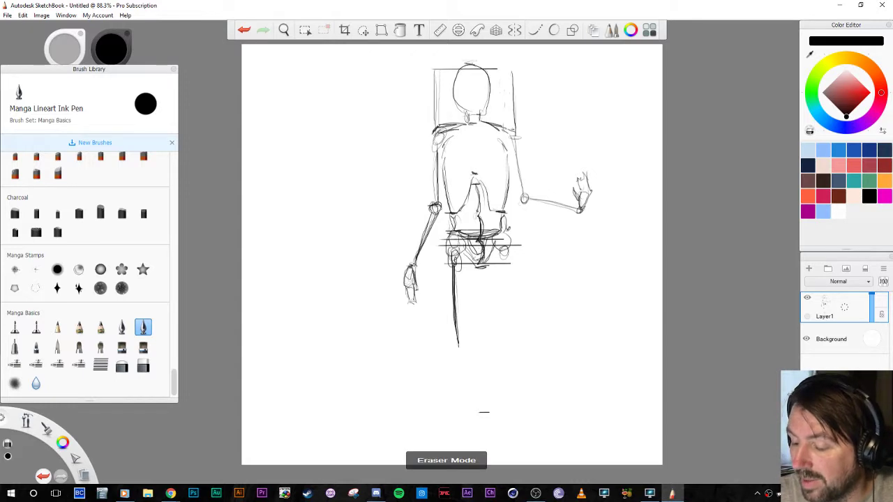
pyautogui.press('e')
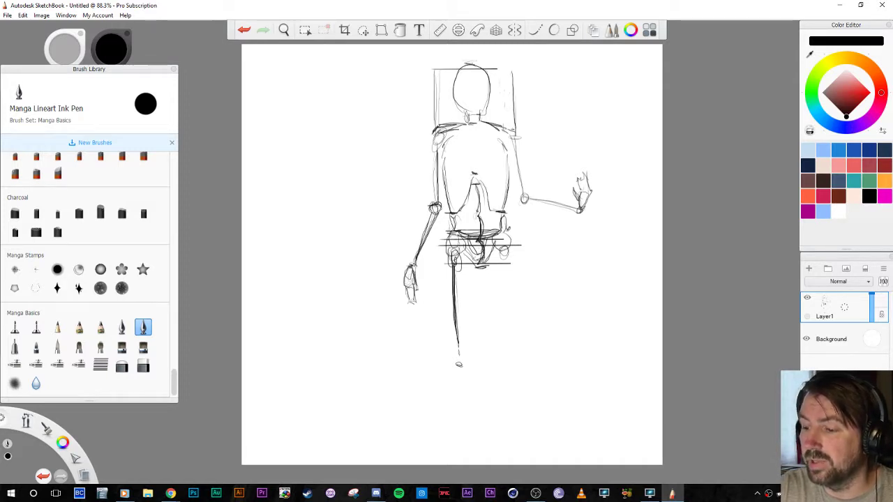
# Box in the pelvis with a rough rectangle and draw a centre line from the top of the head down through the torso
pyautogui.moveTo(447, 232)
pyautogui.mouseDown()
pyautogui.moveTo(448, 263)
pyautogui.moveTo(516, 256)
pyautogui.moveTo(481, 231)
pyautogui.moveTo(447, 263)
pyautogui.moveTo(518, 253)
pyautogui.moveTo(480, 151)
pyautogui.moveTo(477, 67)
pyautogui.mouseUp()
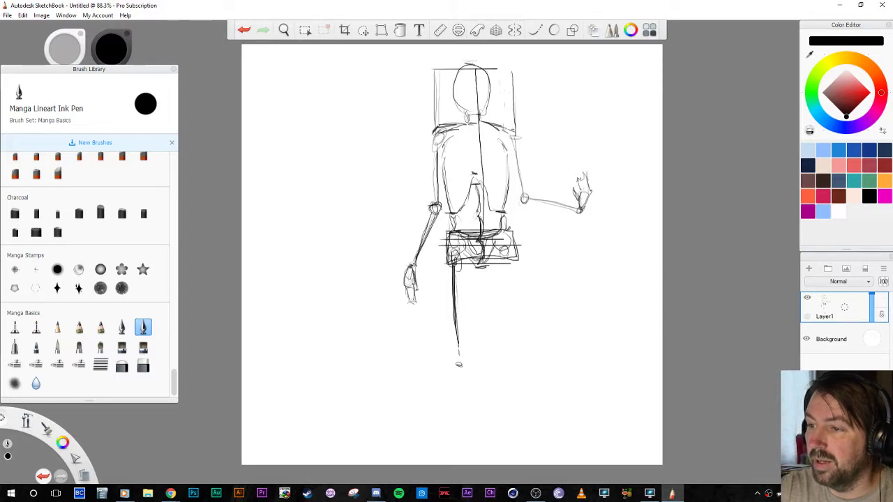
# Position the ellipse guide below the pelvis, trace a short ankle-level mark along its lowest edge, and close the guide
pyautogui.click(459, 30)
pyautogui.moveTo(460, 280); pyautogui.dragTo(483, 184)
pyautogui.moveTo(483, 118); pyautogui.dragTo(482, 94)
pyautogui.moveTo(482, 183); pyautogui.dragTo(475, 150)
pyautogui.moveTo(476, 51); pyautogui.dragTo(476, 47)
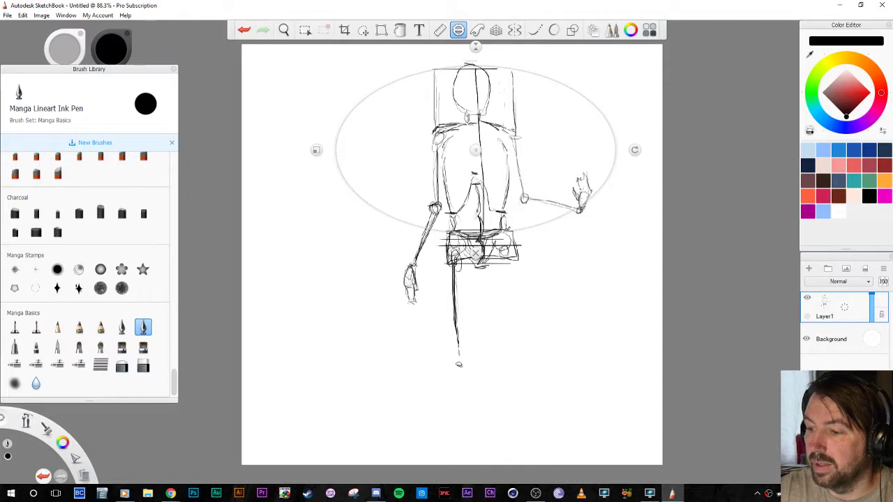
pyautogui.moveTo(476, 150); pyautogui.dragTo(478, 150)
pyautogui.moveTo(477, 47); pyautogui.dragTo(478, 44)
pyautogui.moveTo(478, 148); pyautogui.dragTo(486, 346)
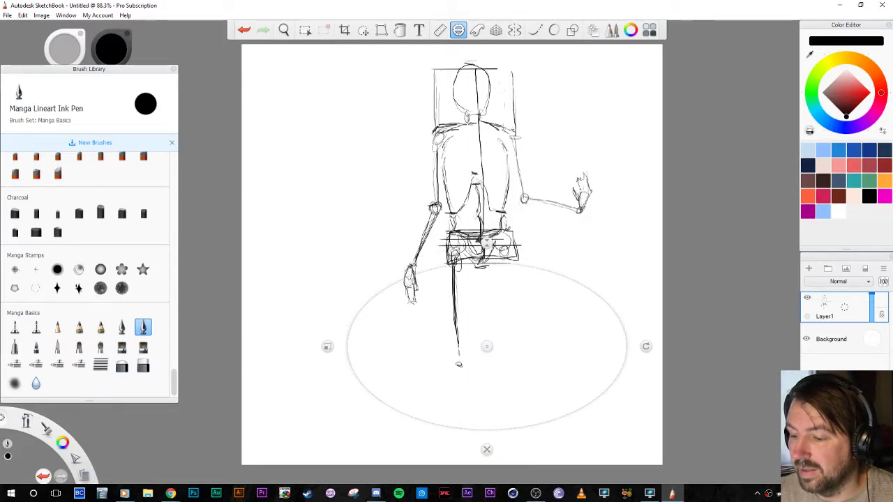
pyautogui.click(487, 450)
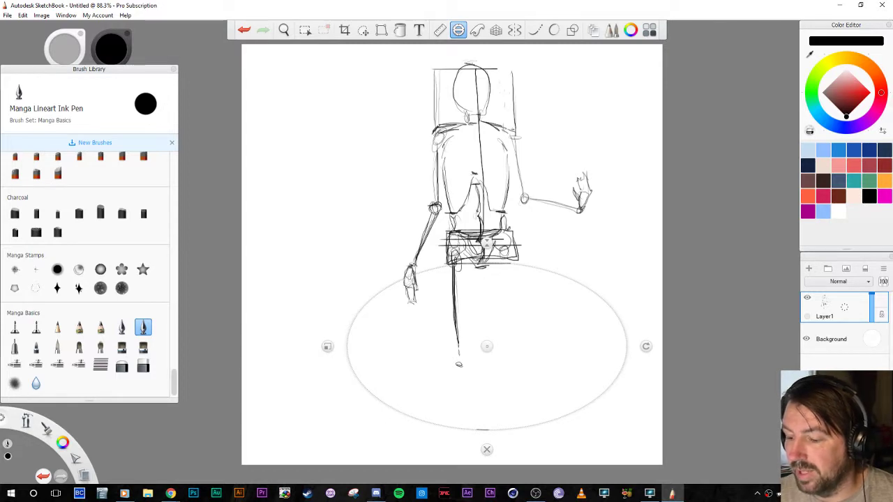
pyautogui.click(487, 449)
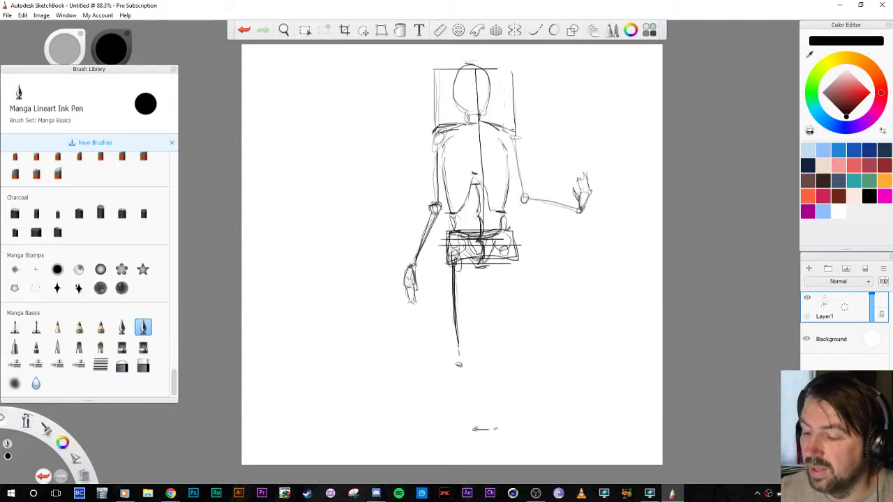
# Draw the left shin and the right thigh and shin bones, with circles for the knees and ankles of both legs
pyautogui.moveTo(457, 340); pyautogui.dragTo(470, 417)
pyautogui.moveTo(461, 369); pyautogui.dragTo(469, 418)
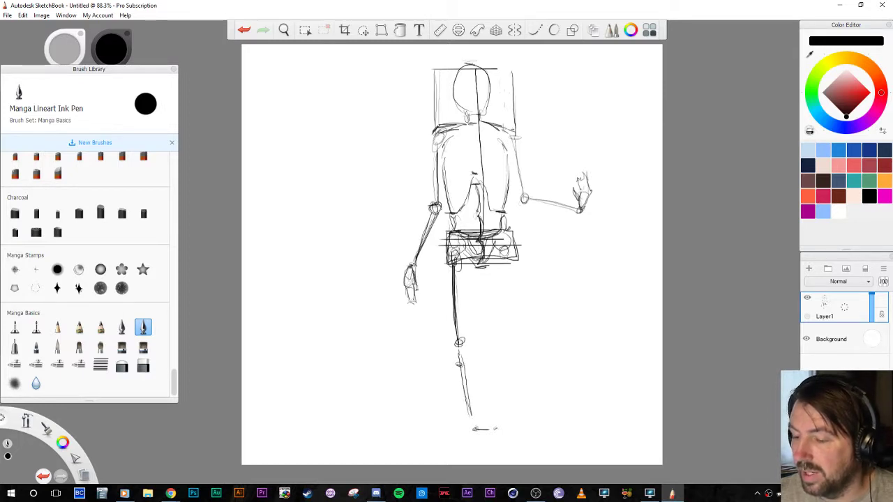
pyautogui.moveTo(506, 265)
pyautogui.mouseDown()
pyautogui.moveTo(509, 425)
pyautogui.moveTo(473, 429)
pyautogui.mouseUp()
pyautogui.moveTo(459, 362); pyautogui.dragTo(471, 422)
pyautogui.moveTo(461, 377); pyautogui.dragTo(472, 427)
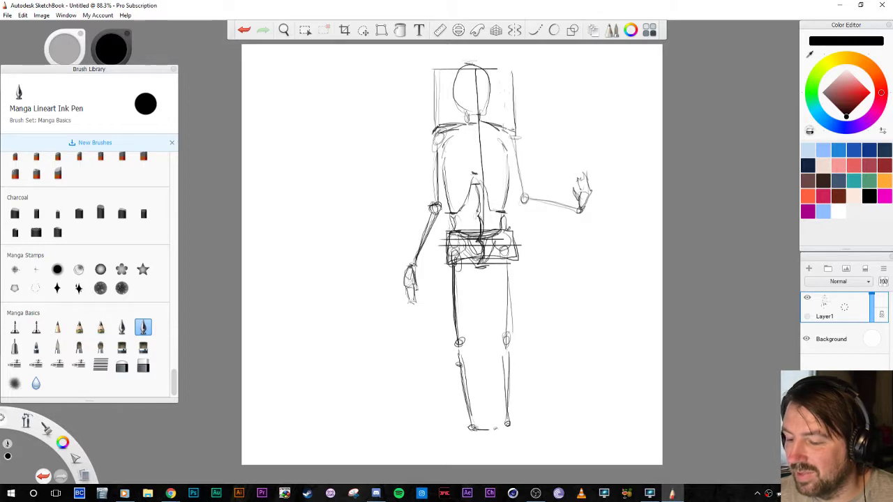
pyautogui.moveTo(463, 347); pyautogui.dragTo(469, 378)
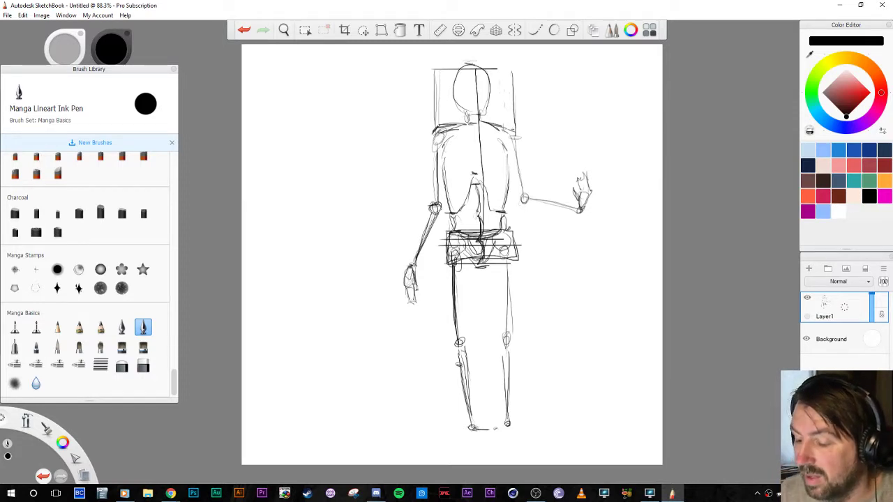
# Sketch both feet below the ankles, the left one as a wedge and the right one turned outward
pyautogui.moveTo(470, 429); pyautogui.dragTo(448, 457)
pyautogui.moveTo(465, 437)
pyautogui.mouseDown()
pyautogui.moveTo(448, 457)
pyautogui.moveTo(476, 447)
pyautogui.moveTo(458, 454)
pyautogui.moveTo(470, 457)
pyautogui.mouseUp()
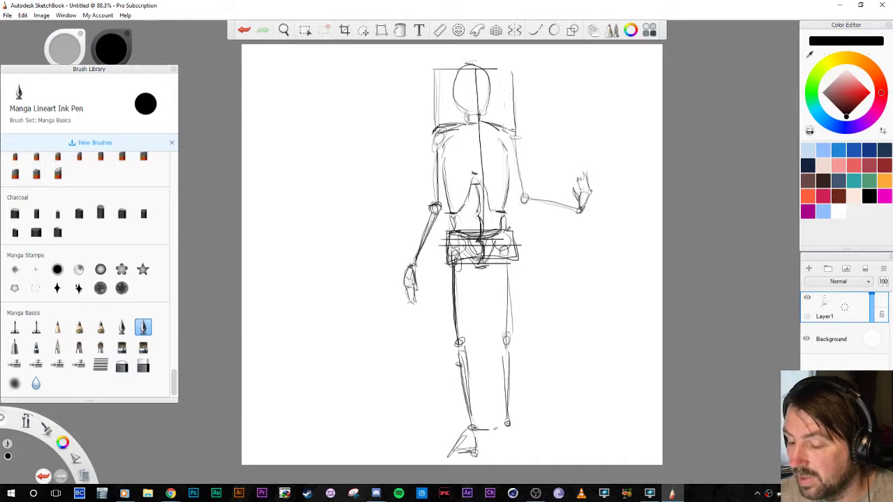
pyautogui.moveTo(507, 427)
pyautogui.mouseDown()
pyautogui.moveTo(524, 448)
pyautogui.moveTo(527, 429)
pyautogui.moveTo(520, 437)
pyautogui.mouseUp()
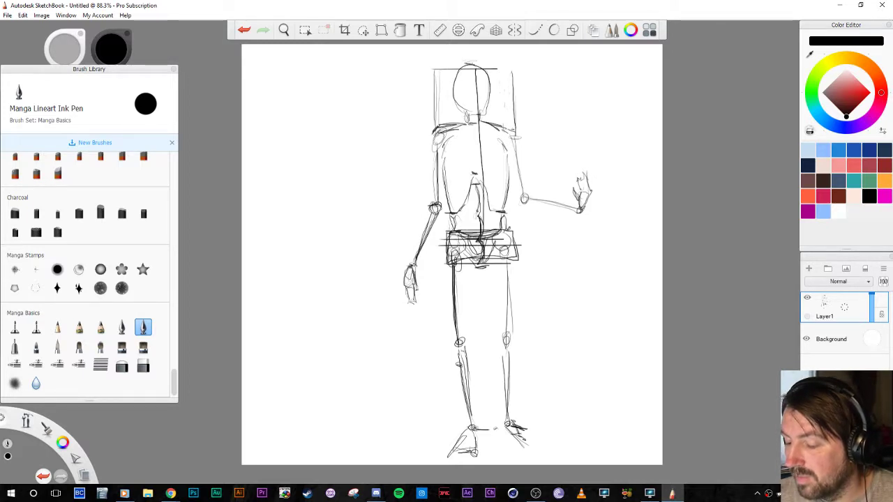
pyautogui.moveTo(528, 429)
pyautogui.mouseDown()
pyautogui.moveTo(544, 440)
pyautogui.moveTo(535, 431)
pyautogui.mouseUp()
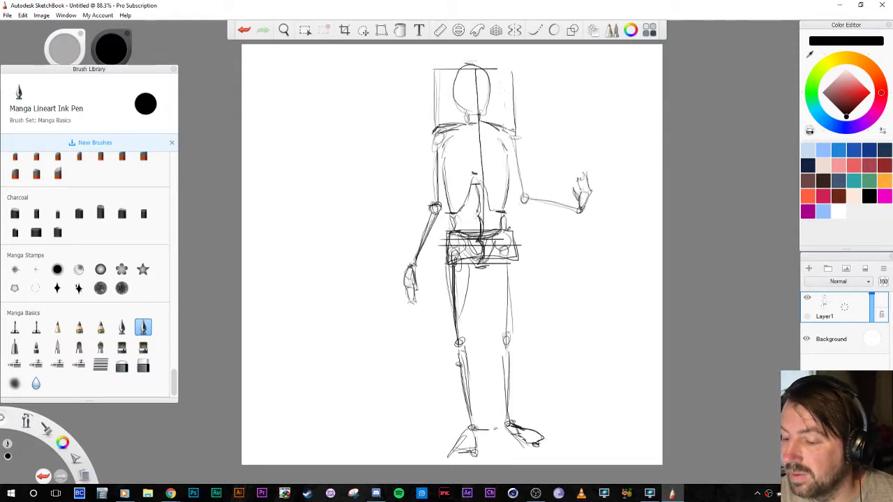
# Outline the left leg's thigh and calf with curved contour lines on both sides of the bones
pyautogui.moveTo(463, 338)
pyautogui.mouseDown()
pyautogui.moveTo(475, 261)
pyautogui.moveTo(473, 326)
pyautogui.mouseUp()
pyautogui.moveTo(478, 258); pyautogui.dragTo(472, 377)
pyautogui.moveTo(466, 344); pyautogui.dragTo(475, 424)
pyautogui.moveTo(451, 342)
pyautogui.mouseDown()
pyautogui.moveTo(450, 388)
pyautogui.moveTo(462, 409)
pyautogui.mouseUp()
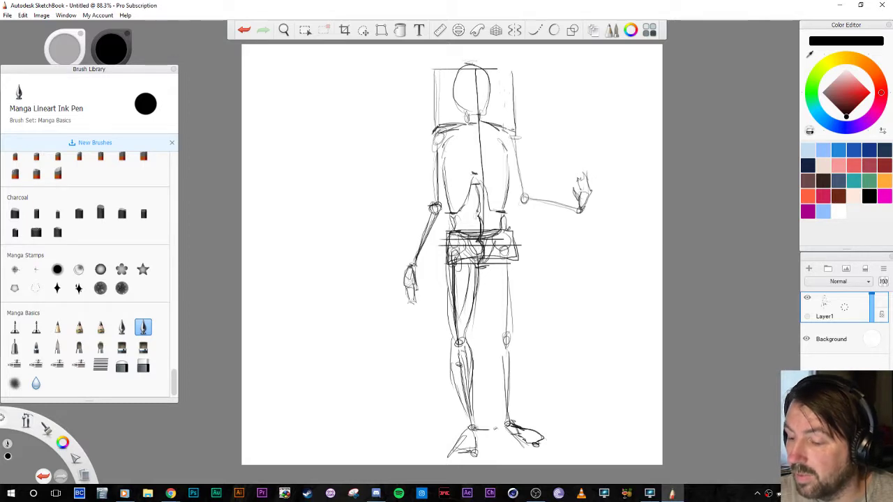
# Outline the right leg's inner and outer thigh and its calf with curved contours running down to the ankle
pyautogui.moveTo(484, 258); pyautogui.dragTo(496, 325)
pyautogui.moveTo(489, 277); pyautogui.dragTo(499, 334)
pyautogui.moveTo(515, 254); pyautogui.dragTo(516, 341)
pyautogui.moveTo(516, 307); pyautogui.dragTo(510, 343)
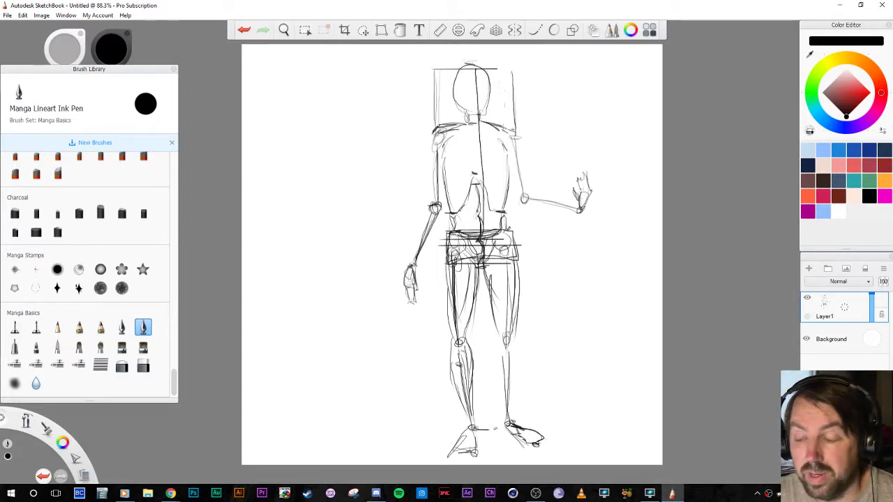
pyautogui.moveTo(512, 332); pyautogui.dragTo(510, 393)
pyautogui.moveTo(498, 336); pyautogui.dragTo(508, 419)
pyautogui.moveTo(509, 373)
pyautogui.mouseDown()
pyautogui.moveTo(512, 419)
pyautogui.moveTo(515, 374)
pyautogui.mouseUp()
pyautogui.moveTo(516, 338); pyautogui.dragTo(513, 399)
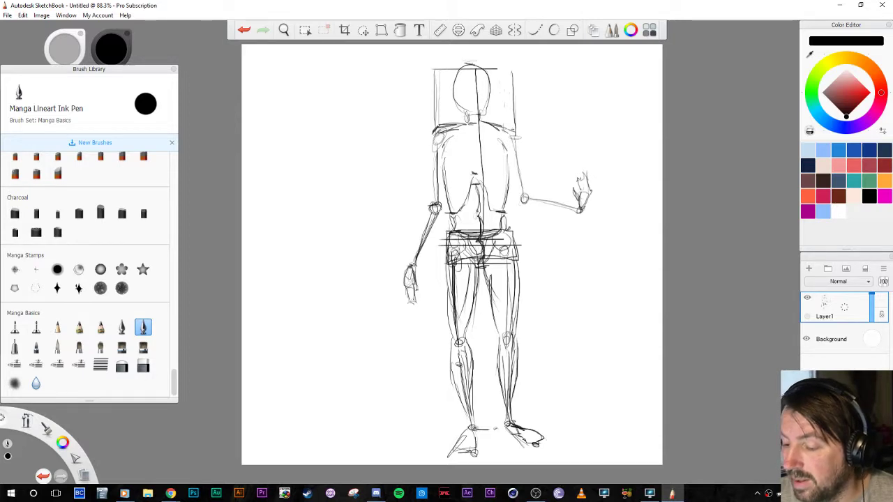
pyautogui.moveTo(498, 343); pyautogui.dragTo(499, 373)
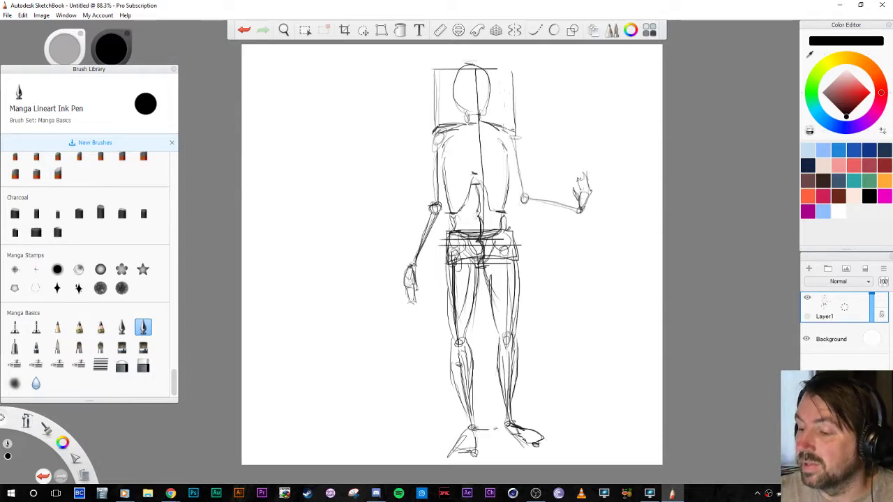
# Darken both sides of the waist with strokes running from the ribcage down into the hips
pyautogui.moveTo(506, 154); pyautogui.dragTo(502, 231)
pyautogui.moveTo(504, 187); pyautogui.dragTo(503, 251)
pyautogui.moveTo(506, 207); pyautogui.dragTo(508, 241)
pyautogui.moveTo(509, 240); pyautogui.dragTo(512, 267)
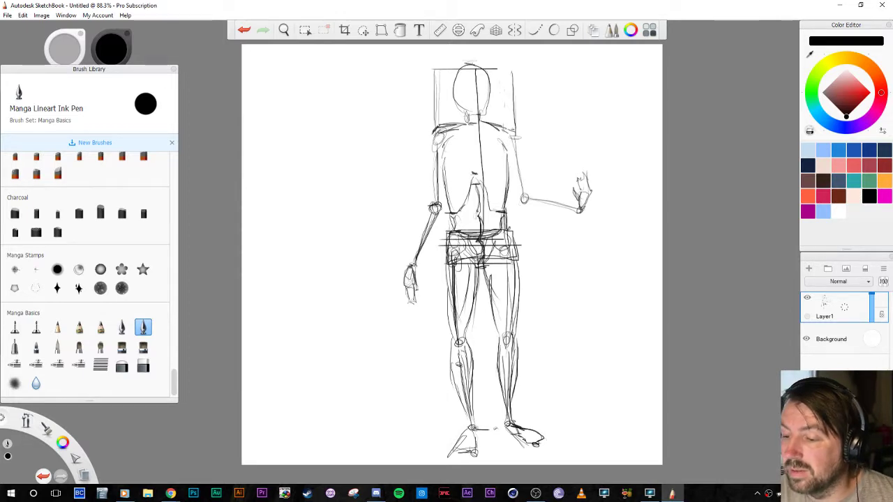
pyautogui.moveTo(450, 190); pyautogui.dragTo(449, 246)
pyautogui.moveTo(454, 196); pyautogui.dragTo(453, 254)
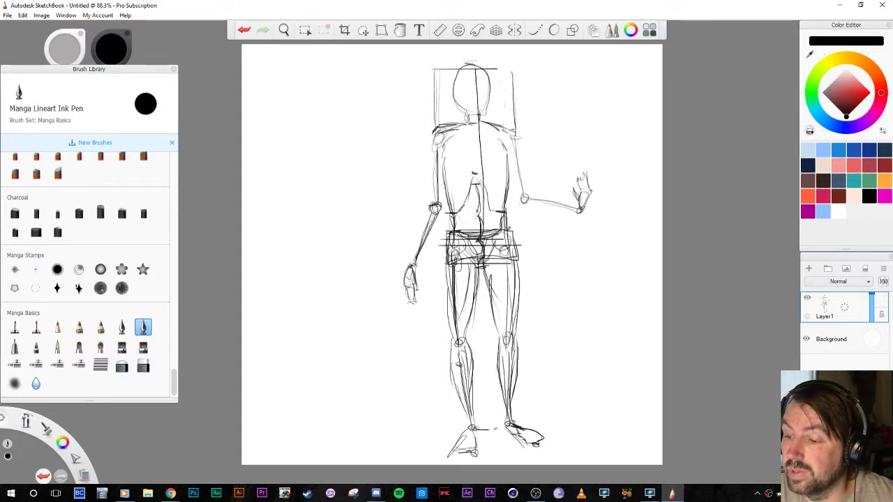
# Flesh out the right upper arm and both forearms with contour strokes around the bone lines
pyautogui.moveTo(509, 152); pyautogui.dragTo(523, 199)
pyautogui.moveTo(514, 131)
pyautogui.mouseDown()
pyautogui.moveTo(522, 197)
pyautogui.moveTo(521, 185)
pyautogui.mouseUp()
pyautogui.moveTo(504, 153); pyautogui.dragTo(525, 198)
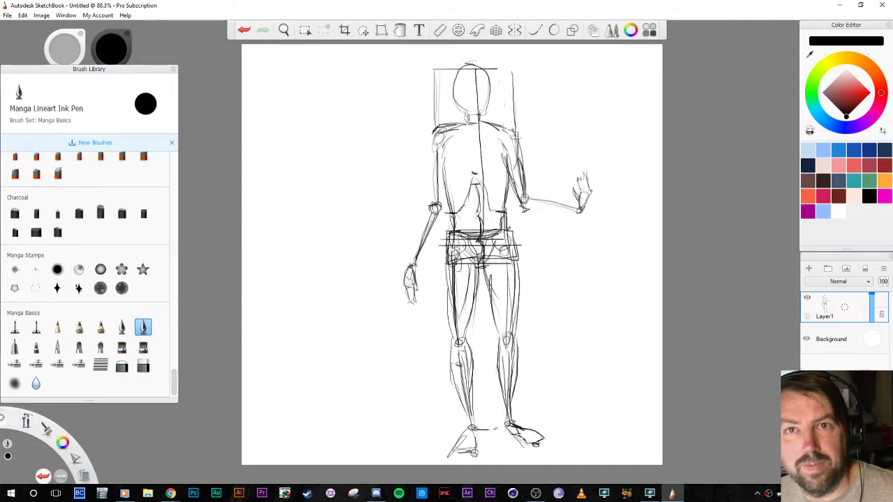
pyautogui.moveTo(526, 197); pyautogui.dragTo(569, 214)
pyautogui.moveTo(430, 204); pyautogui.dragTo(414, 264)
pyautogui.moveTo(422, 222); pyautogui.dragTo(417, 244)
pyautogui.moveTo(430, 202)
pyautogui.mouseDown()
pyautogui.moveTo(421, 221)
pyautogui.moveTo(436, 231)
pyautogui.moveTo(413, 278)
pyautogui.mouseUp()
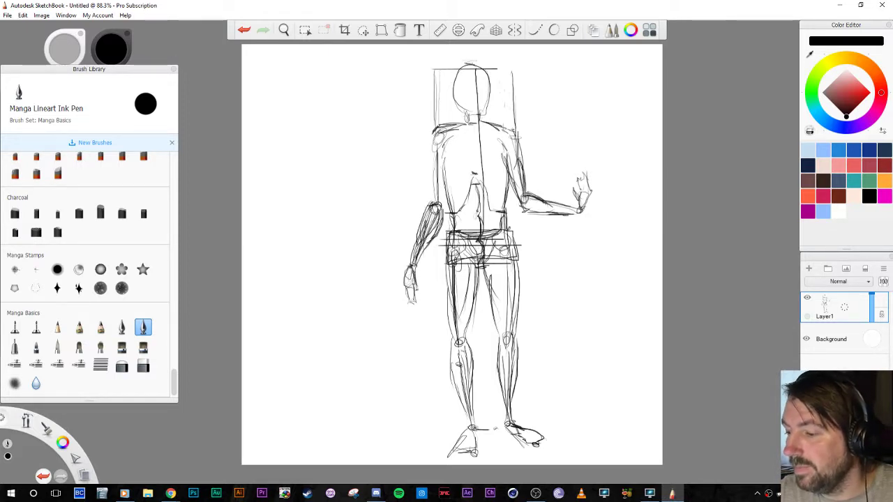
pyautogui.moveTo(528, 194); pyautogui.dragTo(550, 200)
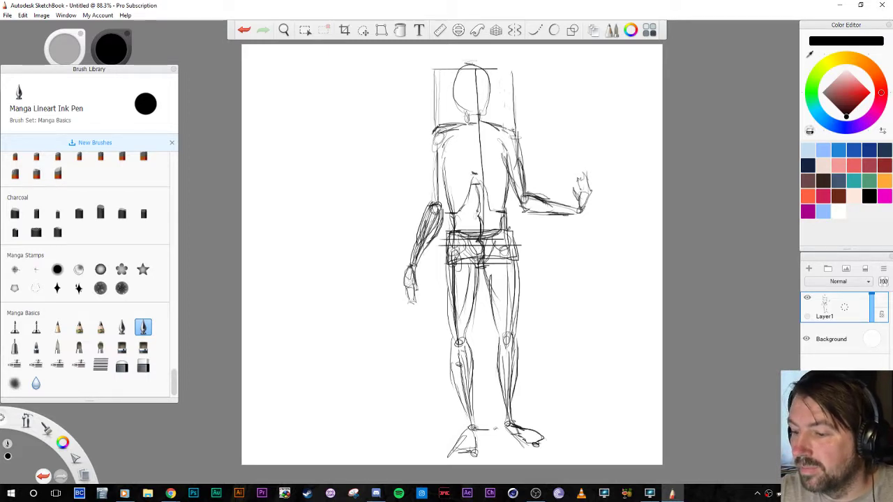
# Outline the left upper arm from shoulder to elbow and blend it into the forearm with repeated strokes
pyautogui.moveTo(433, 154); pyautogui.dragTo(437, 203)
pyautogui.moveTo(436, 149)
pyautogui.mouseDown()
pyautogui.moveTo(436, 201)
pyautogui.moveTo(439, 191)
pyautogui.mouseUp()
pyautogui.moveTo(438, 152); pyautogui.dragTo(438, 195)
pyautogui.moveTo(434, 131); pyautogui.dragTo(431, 209)
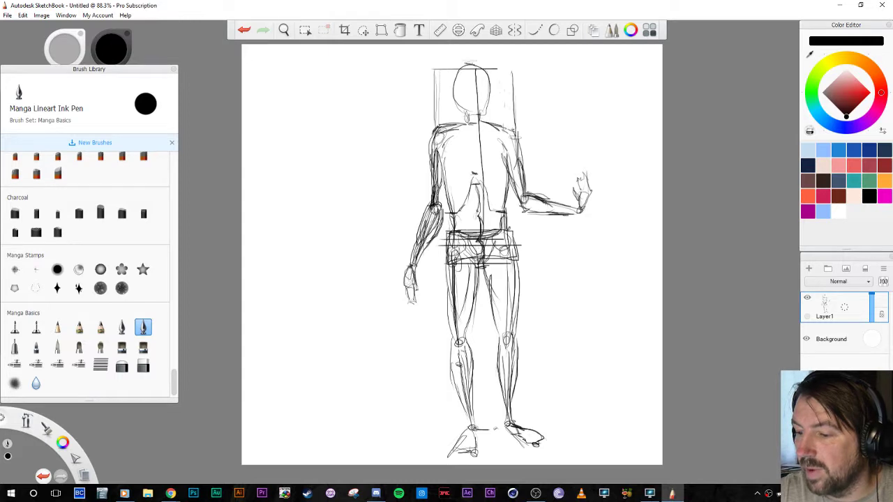
pyautogui.moveTo(441, 192); pyautogui.dragTo(437, 212)
pyautogui.moveTo(444, 190); pyautogui.dragTo(439, 221)
pyautogui.moveTo(444, 195); pyautogui.dragTo(440, 225)
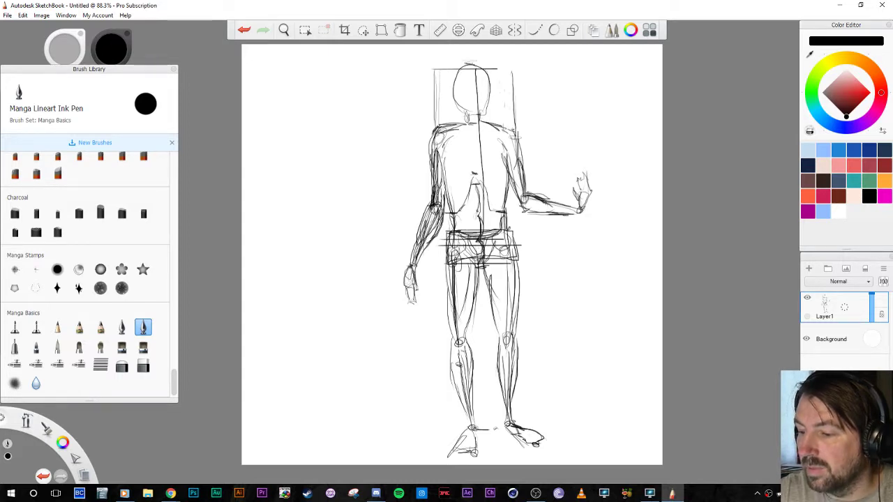
pyautogui.moveTo(443, 180); pyautogui.dragTo(442, 197)
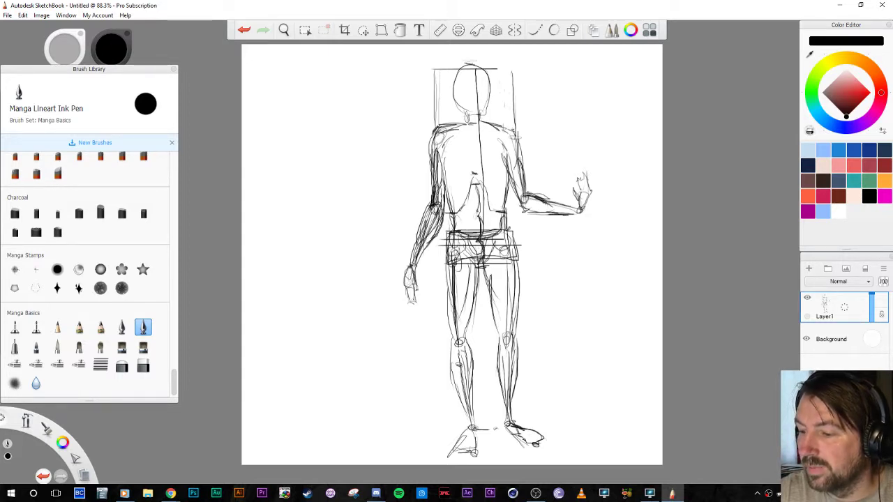
# Sketch the chest muscles with curved lower edges, short collarbone strokes and a sternum line
pyautogui.moveTo(447, 169); pyautogui.dragTo(463, 176)
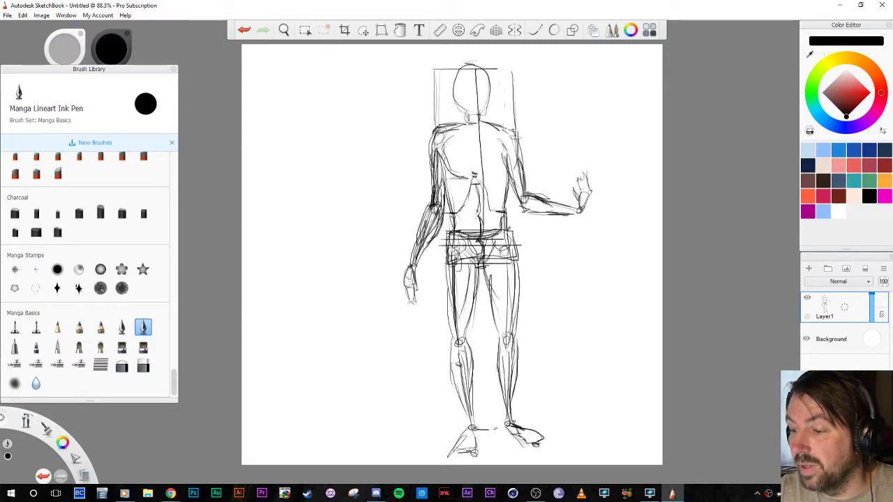
pyautogui.moveTo(446, 138); pyautogui.dragTo(463, 142)
pyautogui.moveTo(448, 142)
pyautogui.mouseDown()
pyautogui.moveTo(462, 144)
pyautogui.moveTo(473, 167)
pyautogui.moveTo(479, 159)
pyautogui.moveTo(480, 172)
pyautogui.mouseUp()
pyautogui.moveTo(479, 146); pyautogui.dragTo(499, 139)
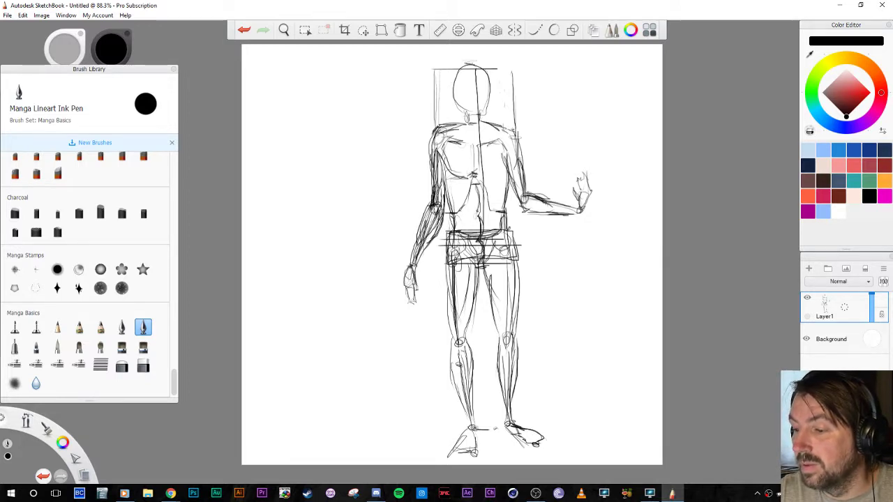
pyautogui.moveTo(486, 176); pyautogui.dragTo(501, 167)
# Draw slanted muscle lines from below the chest toward the waist on both sides of the abdomen
pyautogui.moveTo(450, 179)
pyautogui.mouseDown()
pyautogui.moveTo(451, 195)
pyautogui.moveTo(462, 192)
pyautogui.moveTo(452, 218)
pyautogui.mouseUp()
pyautogui.moveTo(450, 181); pyautogui.dragTo(465, 207)
pyautogui.moveTo(501, 180); pyautogui.dragTo(466, 233)
pyautogui.moveTo(470, 193)
pyautogui.mouseDown()
pyautogui.moveTo(463, 209)
pyautogui.moveTo(493, 234)
pyautogui.mouseUp()
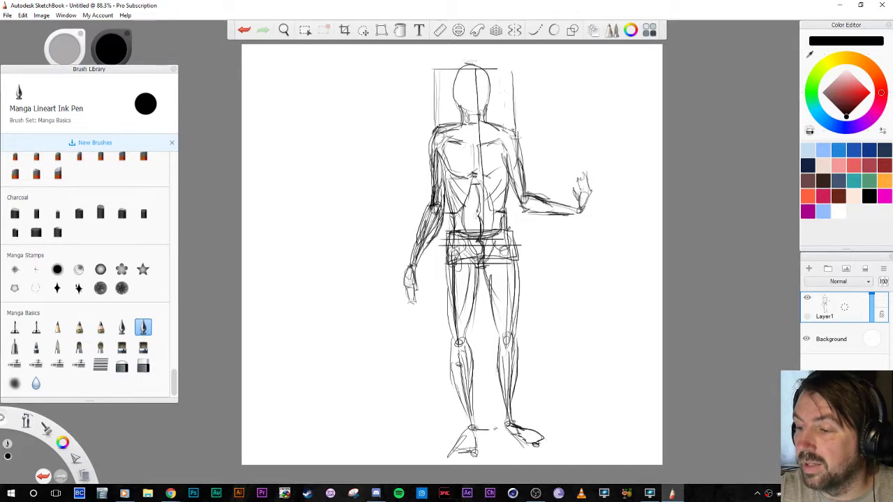
# Thicken the neck, slope its muscles into both shoulders, and darken the sides of the head
pyautogui.moveTo(485, 112)
pyautogui.mouseDown()
pyautogui.moveTo(481, 125)
pyautogui.moveTo(455, 126)
pyautogui.moveTo(497, 127)
pyautogui.moveTo(447, 127)
pyautogui.mouseUp()
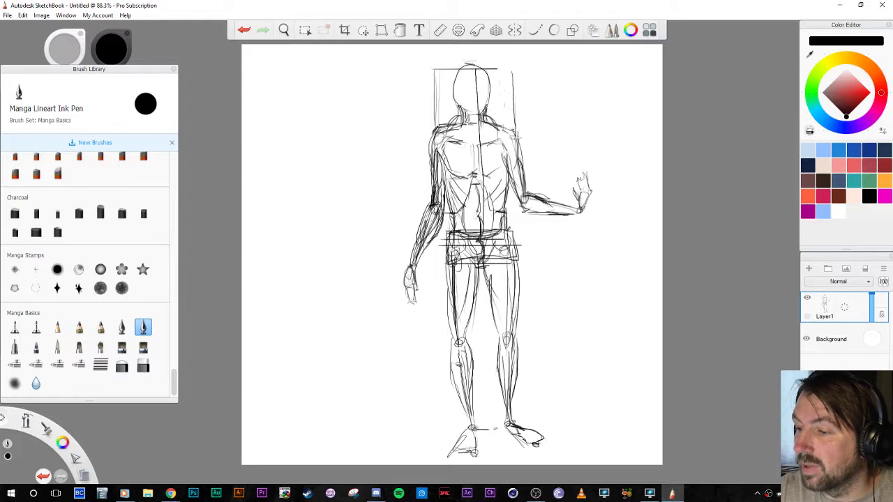
pyautogui.moveTo(462, 118); pyautogui.dragTo(455, 128)
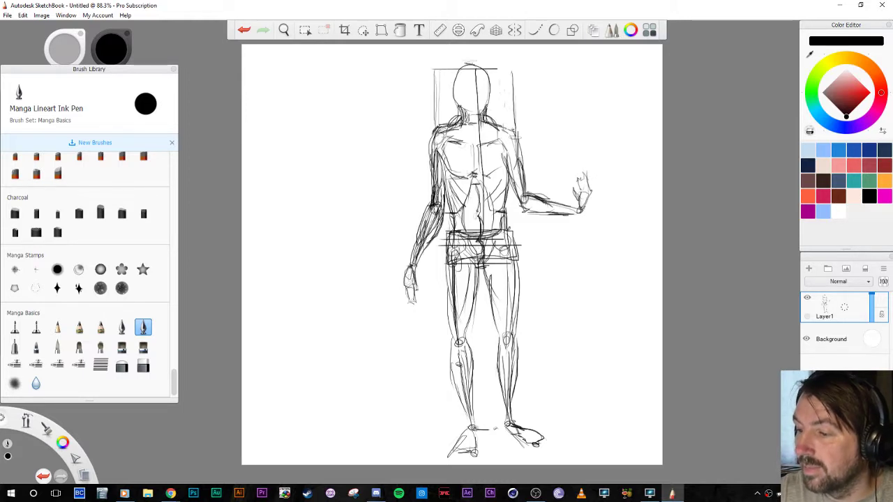
pyautogui.moveTo(454, 82); pyautogui.dragTo(455, 103)
pyautogui.moveTo(489, 76); pyautogui.dragTo(488, 106)
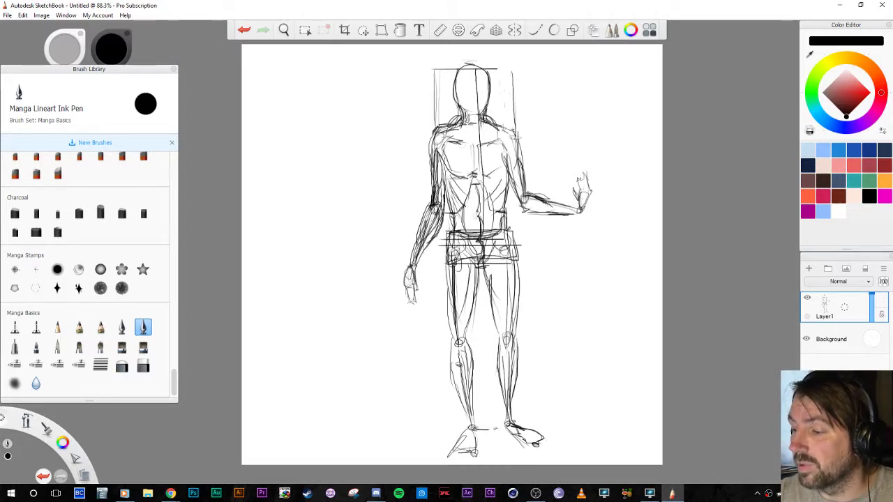
# Darken the thumb side of the raised hand and reinforce the abdomen's centre line and the pelvic lines
pyautogui.moveTo(578, 193); pyautogui.dragTo(580, 208)
pyautogui.moveTo(573, 189); pyautogui.dragTo(579, 201)
pyautogui.moveTo(578, 196); pyautogui.dragTo(581, 208)
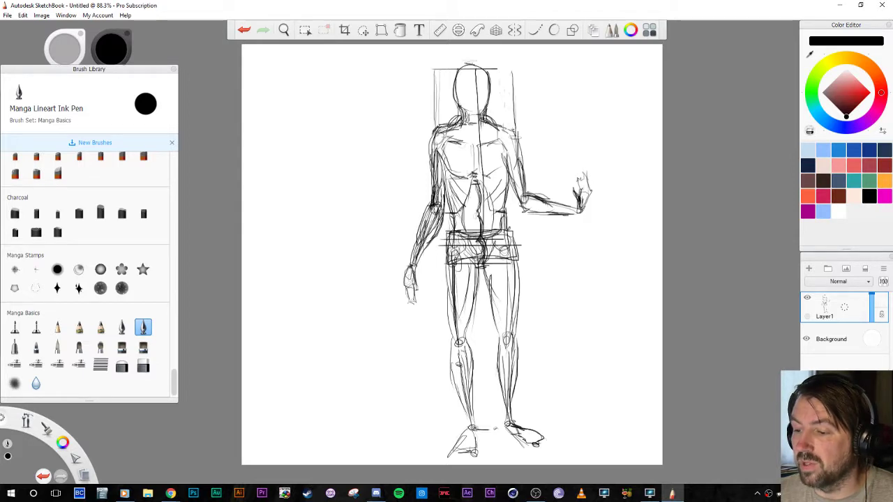
pyautogui.moveTo(480, 218); pyautogui.dragTo(481, 232)
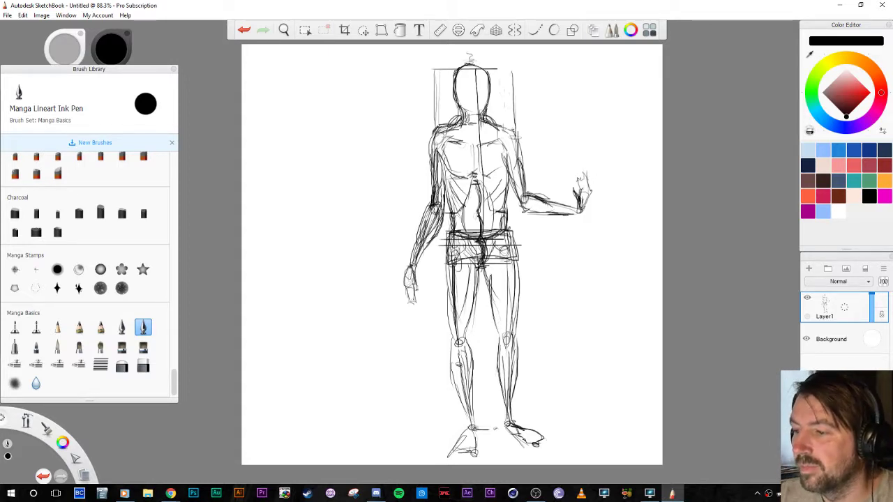
# Draw two eyes with flat, angled upper lids on the face and darken their outlines
pyautogui.moveTo(461, 91); pyautogui.dragTo(461, 95)
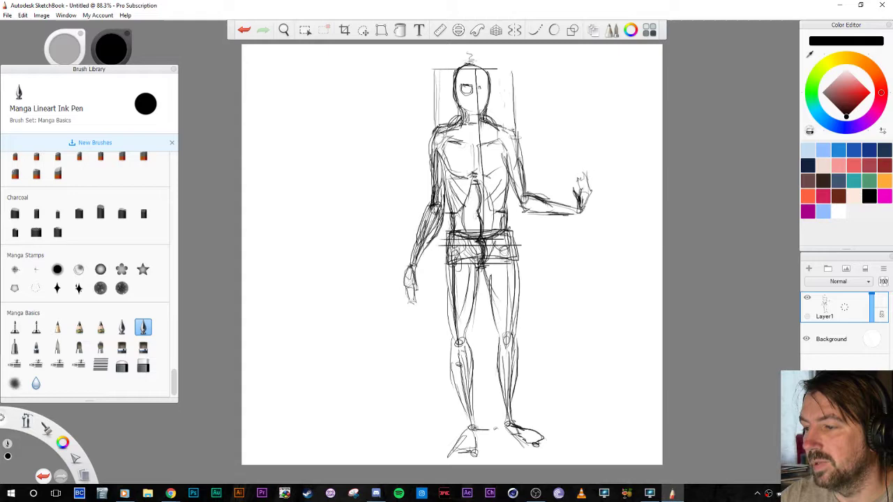
pyautogui.moveTo(478, 88); pyautogui.dragTo(487, 85)
pyautogui.press('space')
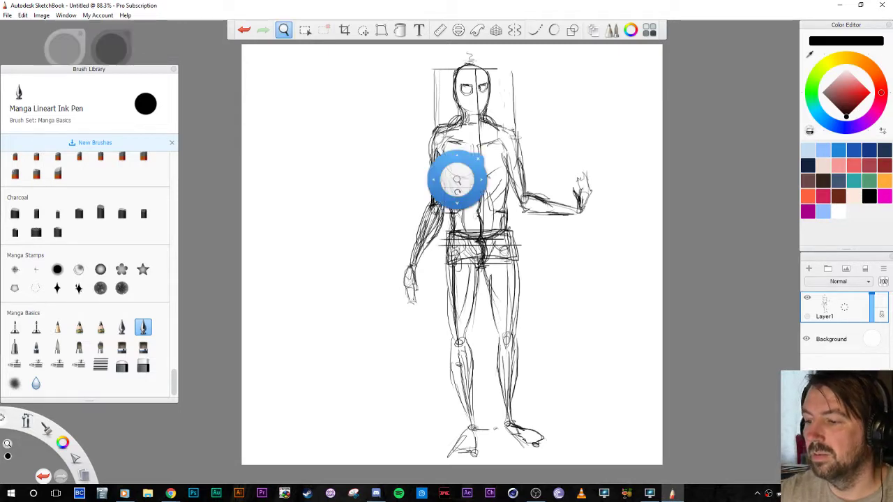
pyautogui.moveTo(457, 174); pyautogui.dragTo(440, 306)
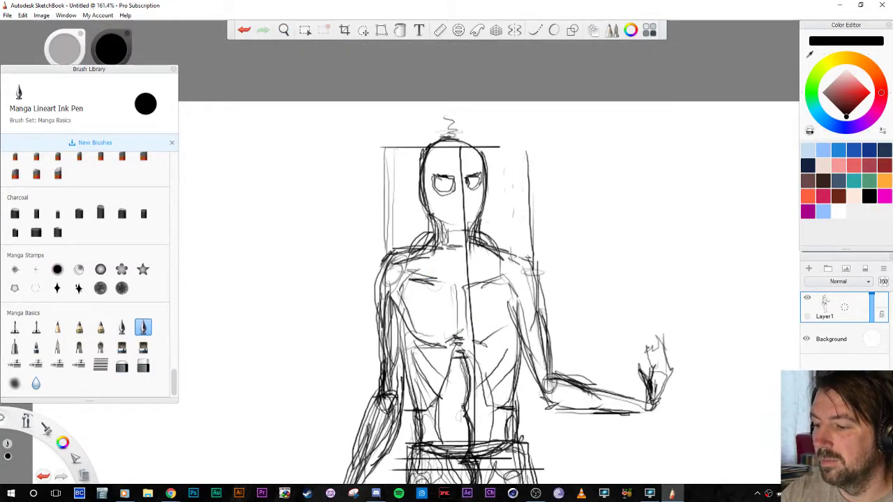
pyautogui.moveTo(480, 178)
pyautogui.mouseDown()
pyautogui.moveTo(452, 193)
pyautogui.moveTo(454, 177)
pyautogui.moveTo(445, 196)
pyautogui.moveTo(435, 193)
pyautogui.mouseUp()
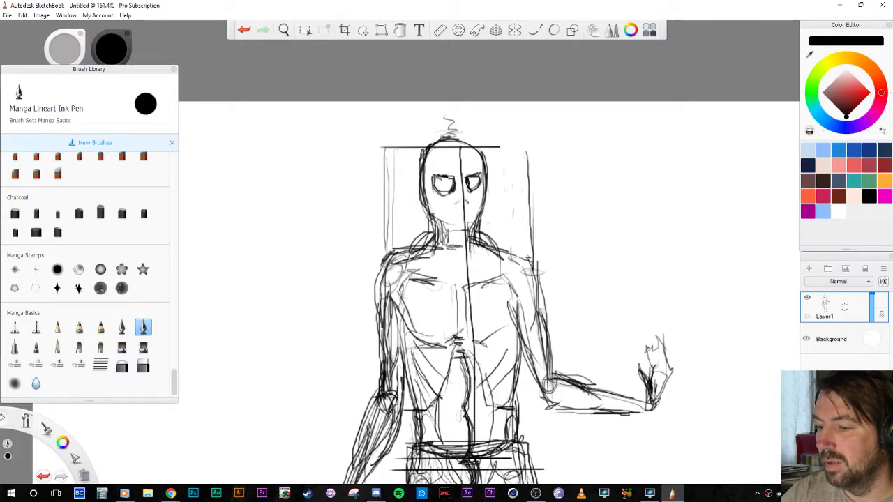
# Darken the jawline and crown of the head, and add small ears on both sides
pyautogui.moveTo(460, 191)
pyautogui.mouseDown()
pyautogui.moveTo(443, 221)
pyautogui.moveTo(468, 227)
pyautogui.moveTo(477, 217)
pyautogui.moveTo(450, 230)
pyautogui.moveTo(462, 230)
pyautogui.mouseUp()
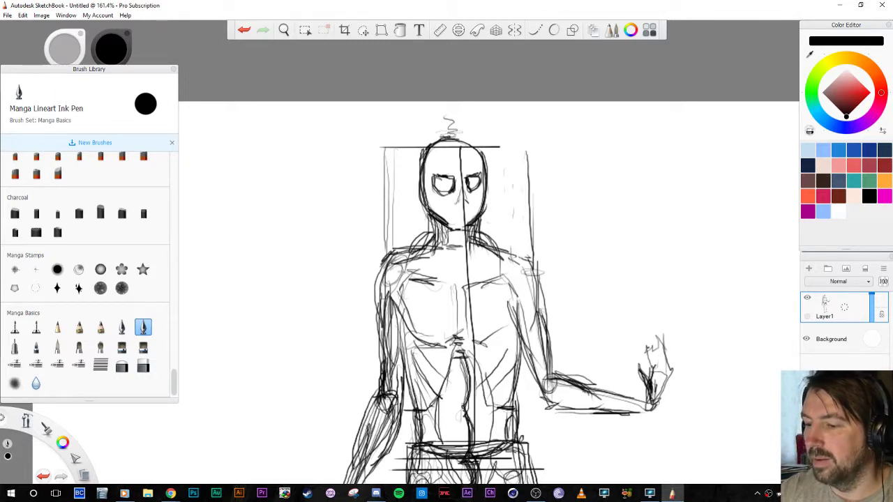
pyautogui.moveTo(462, 139); pyautogui.dragTo(481, 159)
pyautogui.moveTo(472, 144)
pyautogui.mouseDown()
pyautogui.moveTo(482, 163)
pyautogui.moveTo(472, 144)
pyautogui.moveTo(450, 135)
pyautogui.mouseUp()
pyautogui.moveTo(420, 171); pyautogui.dragTo(416, 193)
pyautogui.moveTo(420, 173); pyautogui.dragTo(422, 199)
pyautogui.moveTo(426, 169); pyautogui.dragTo(418, 188)
pyautogui.moveTo(487, 175); pyautogui.dragTo(488, 197)
pyautogui.moveTo(484, 173); pyautogui.dragTo(488, 198)
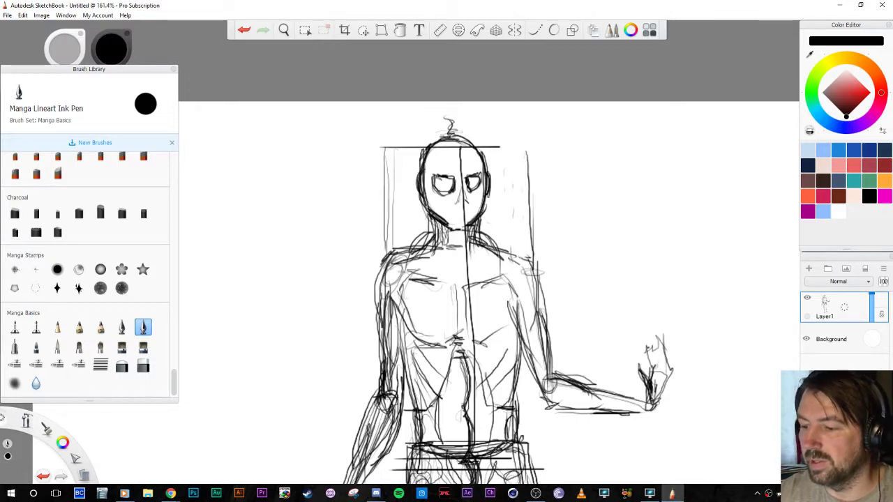
# Darken the sides of the neck and both shoulder slopes, and draw the collarbones below the neck
pyautogui.moveTo(432, 219); pyautogui.dragTo(436, 245)
pyautogui.moveTo(437, 223); pyautogui.dragTo(437, 246)
pyautogui.moveTo(477, 223); pyautogui.dragTo(477, 245)
pyautogui.moveTo(480, 229)
pyautogui.mouseDown()
pyautogui.moveTo(475, 241)
pyautogui.moveTo(475, 232)
pyautogui.moveTo(410, 250)
pyautogui.mouseUp()
pyautogui.moveTo(491, 235); pyautogui.dragTo(477, 246)
pyautogui.moveTo(493, 241)
pyautogui.mouseDown()
pyautogui.moveTo(482, 253)
pyautogui.moveTo(494, 254)
pyautogui.mouseUp()
pyautogui.moveTo(511, 244)
pyautogui.mouseDown()
pyautogui.moveTo(494, 255)
pyautogui.moveTo(528, 257)
pyautogui.moveTo(536, 274)
pyautogui.mouseUp()
pyautogui.moveTo(500, 244)
pyautogui.mouseDown()
pyautogui.moveTo(523, 259)
pyautogui.moveTo(516, 250)
pyautogui.mouseUp()
pyautogui.moveTo(421, 243)
pyautogui.mouseDown()
pyautogui.moveTo(395, 254)
pyautogui.moveTo(382, 279)
pyautogui.moveTo(392, 261)
pyautogui.mouseUp()
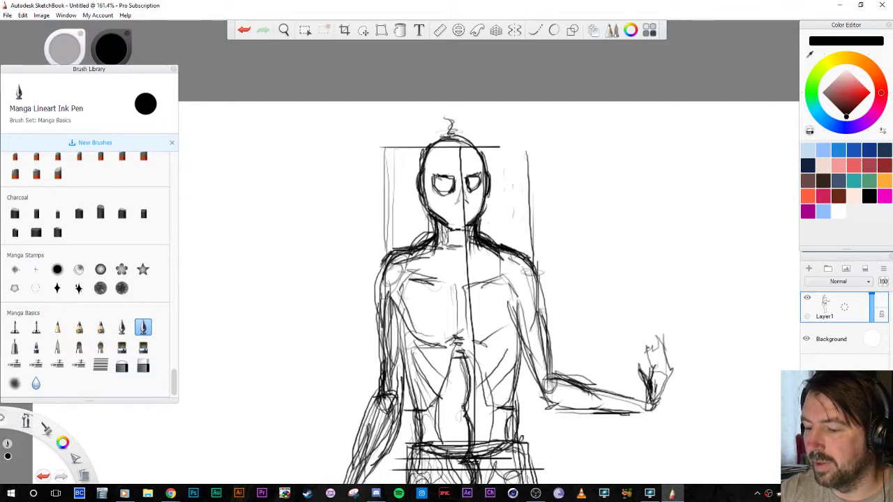
pyautogui.moveTo(446, 255)
pyautogui.mouseDown()
pyautogui.moveTo(416, 260)
pyautogui.moveTo(494, 257)
pyautogui.mouseUp()
pyautogui.moveTo(473, 259)
pyautogui.mouseDown()
pyautogui.moveTo(495, 257)
pyautogui.moveTo(469, 264)
pyautogui.mouseUp()
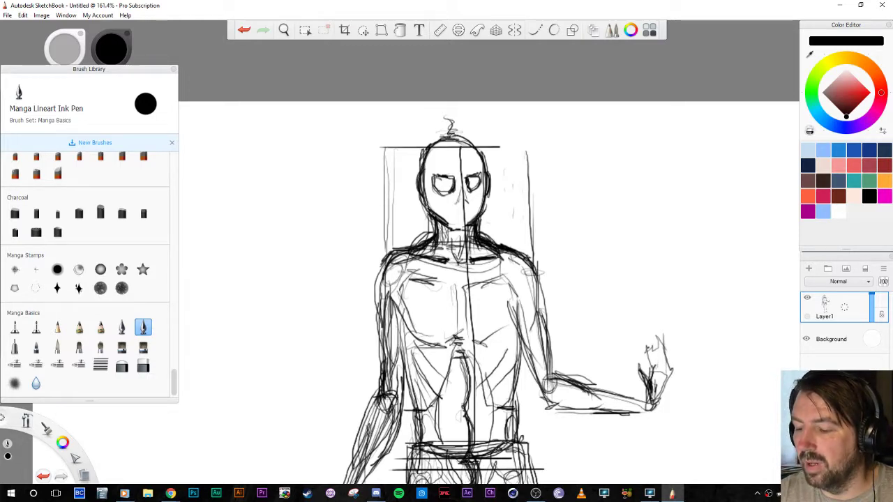
# Sketch a curved arch over the abdomen and an arrow-like mark on the chest, and erase the chest mark
pyautogui.moveTo(418, 397); pyautogui.dragTo(516, 394)
pyautogui.moveTo(426, 379)
pyautogui.mouseDown()
pyautogui.moveTo(465, 367)
pyautogui.moveTo(512, 395)
pyautogui.mouseUp()
pyautogui.moveTo(509, 385)
pyautogui.mouseDown()
pyautogui.moveTo(462, 362)
pyautogui.moveTo(416, 393)
pyautogui.mouseUp()
pyautogui.moveTo(416, 392)
pyautogui.mouseDown()
pyautogui.moveTo(455, 361)
pyautogui.moveTo(515, 383)
pyautogui.mouseUp()
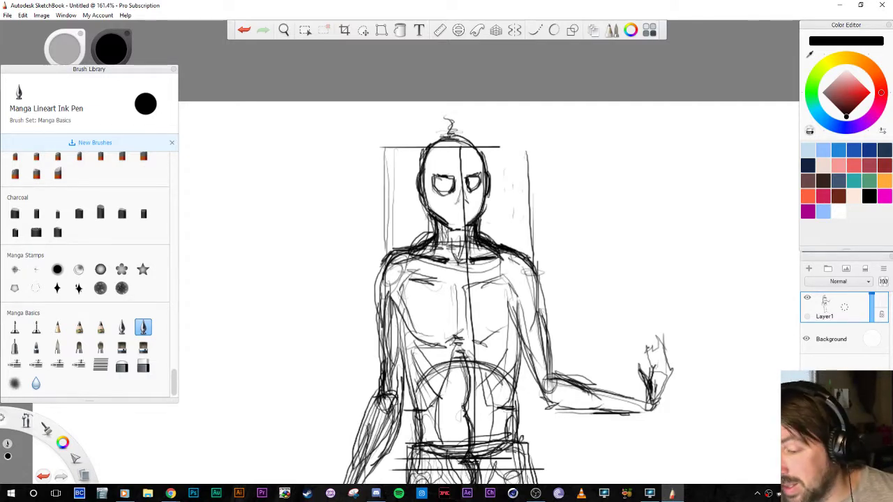
pyautogui.moveTo(539, 355)
pyautogui.mouseDown()
pyautogui.moveTo(487, 316)
pyautogui.moveTo(498, 312)
pyautogui.moveTo(487, 334)
pyautogui.mouseUp()
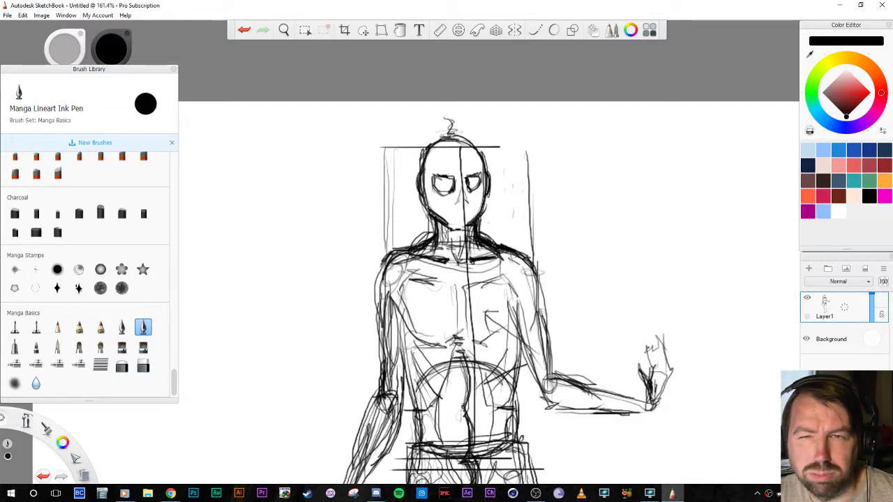
pyautogui.moveTo(487, 313)
pyautogui.mouseDown()
pyautogui.moveTo(495, 325)
pyautogui.moveTo(487, 313)
pyautogui.mouseUp()
pyautogui.press('e')
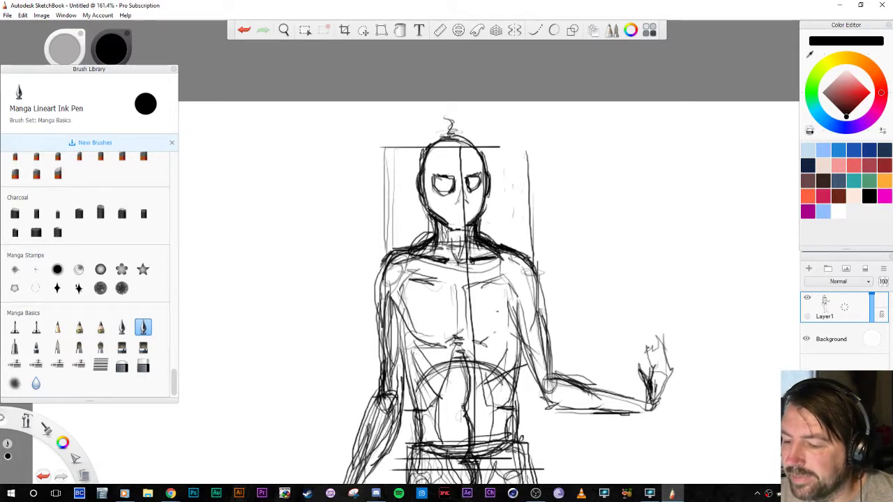
# Erase the vertical centre line through the head and chest, and draw short sleeve hems across both upper arms
pyautogui.press('e')
pyautogui.moveTo(456, 138)
pyautogui.mouseDown()
pyautogui.moveTo(474, 362)
pyautogui.moveTo(505, 388)
pyautogui.moveTo(474, 364)
pyautogui.moveTo(417, 392)
pyautogui.moveTo(447, 362)
pyautogui.mouseUp()
pyautogui.press('e')
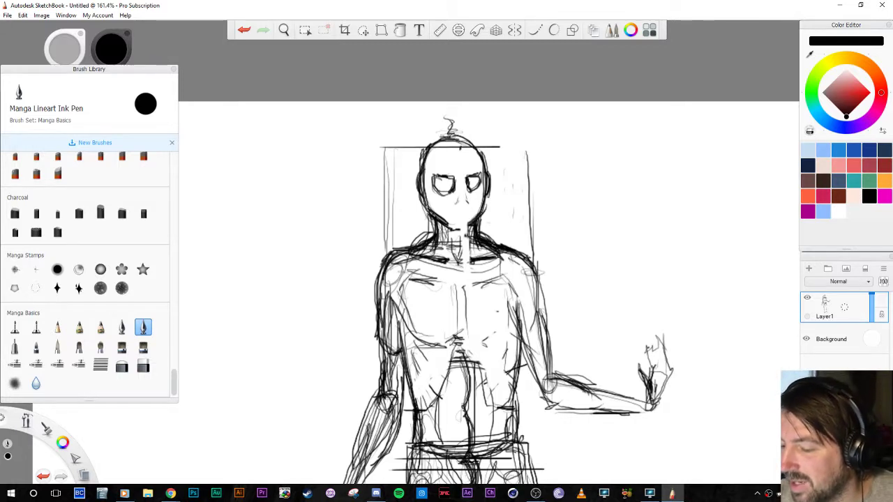
pyautogui.moveTo(528, 348)
pyautogui.mouseDown()
pyautogui.moveTo(549, 302)
pyautogui.moveTo(551, 336)
pyautogui.moveTo(529, 265)
pyautogui.moveTo(551, 339)
pyautogui.mouseUp()
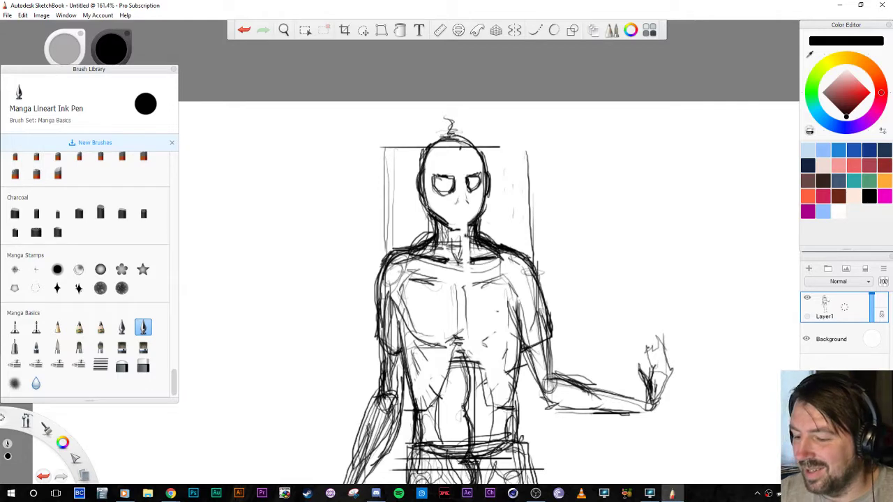
# Erase the remaining abdomen, chest and shoulder muscle lines inside the torso to leave a blank T-shirt shape
pyautogui.press('space')
pyautogui.moveTo(467, 344); pyautogui.dragTo(489, 247)
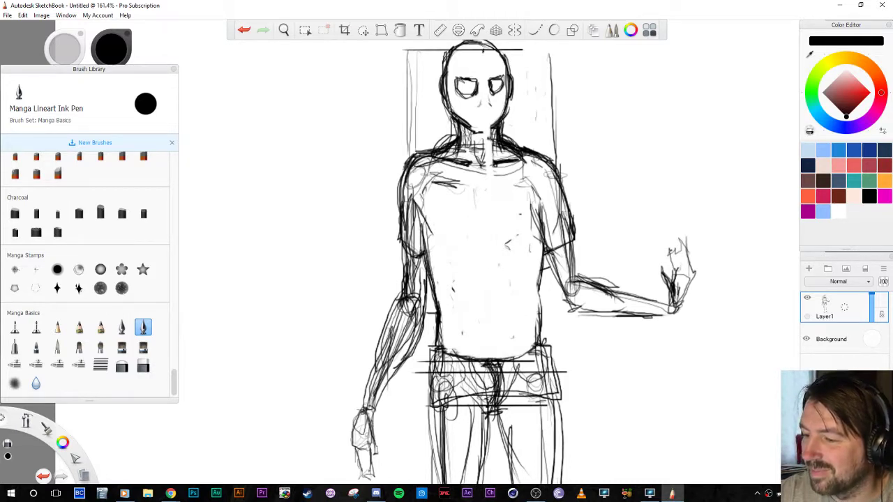
pyautogui.press('e')
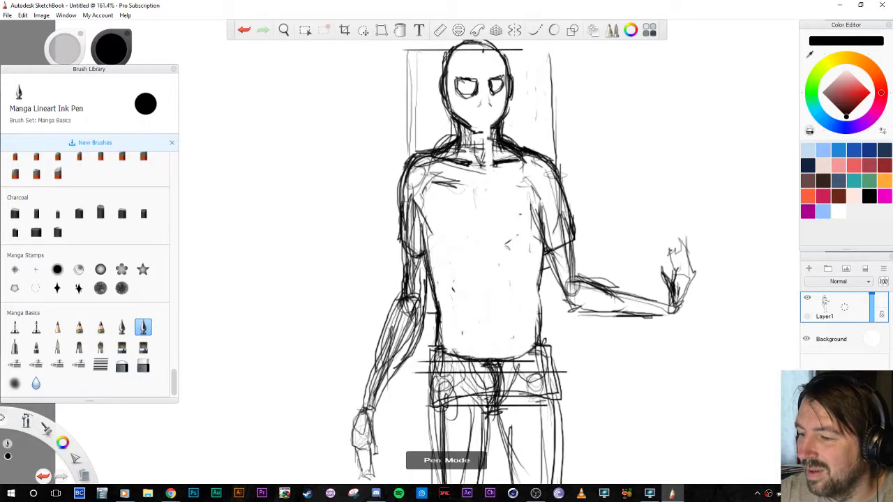
pyautogui.press('e')
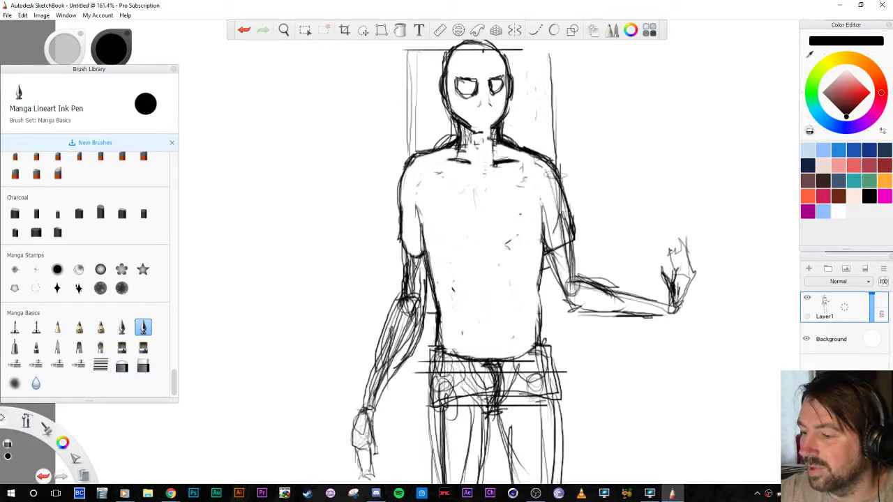
# Darken both sides of the shirt from the armpits down toward the waist
pyautogui.moveTo(541, 208); pyautogui.dragTo(537, 335)
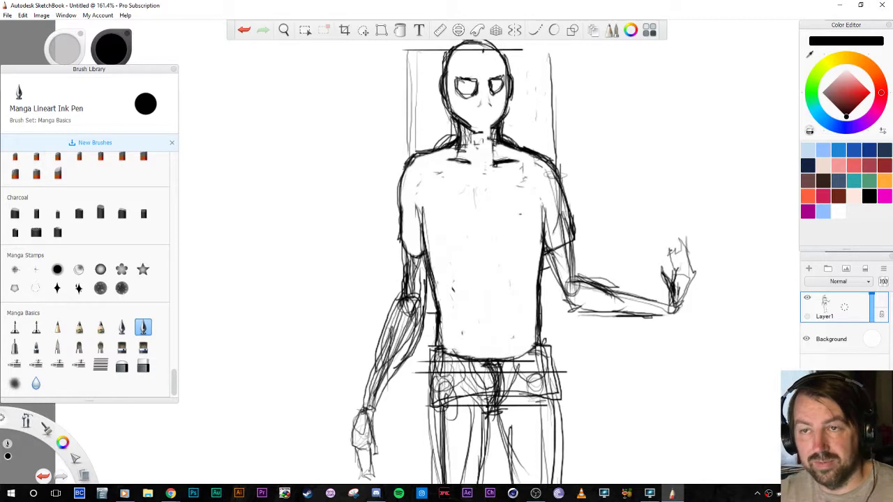
pyautogui.moveTo(421, 208); pyautogui.dragTo(423, 225)
pyautogui.moveTo(543, 206); pyautogui.dragTo(544, 235)
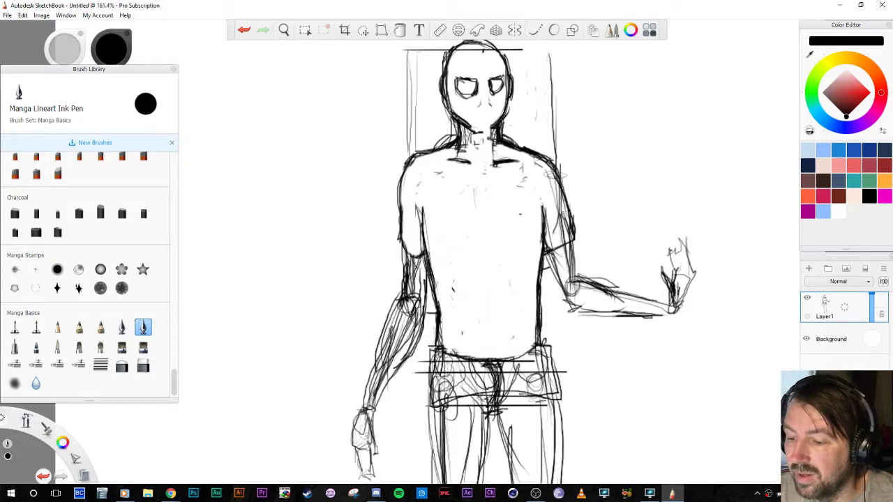
# Erase the leftover construction and muscle lines inside both shirt sleeves
pyautogui.press('e')
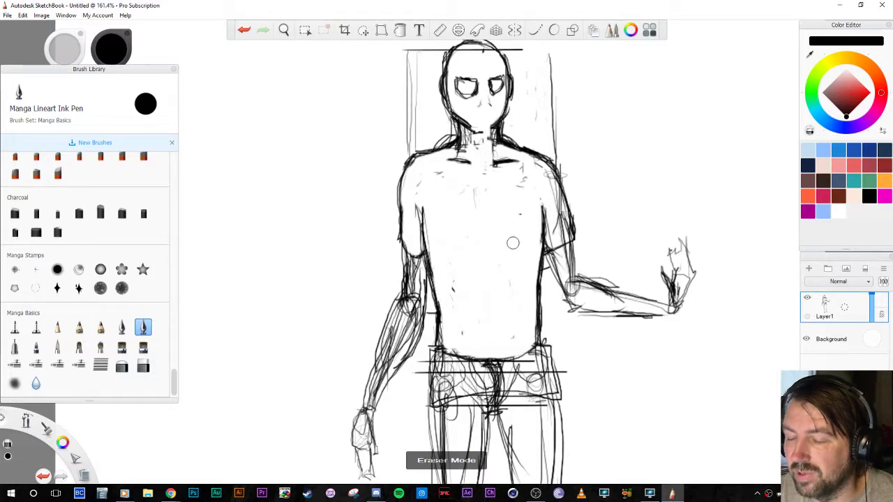
pyautogui.moveTo(417, 195); pyautogui.dragTo(421, 249)
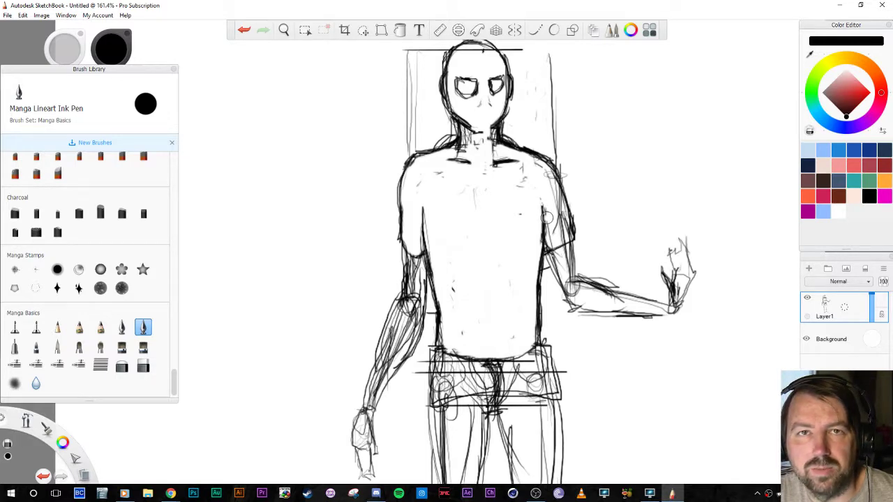
pyautogui.moveTo(561, 216); pyautogui.dragTo(564, 239)
pyautogui.moveTo(558, 185)
pyautogui.mouseDown()
pyautogui.moveTo(566, 235)
pyautogui.moveTo(562, 203)
pyautogui.mouseUp()
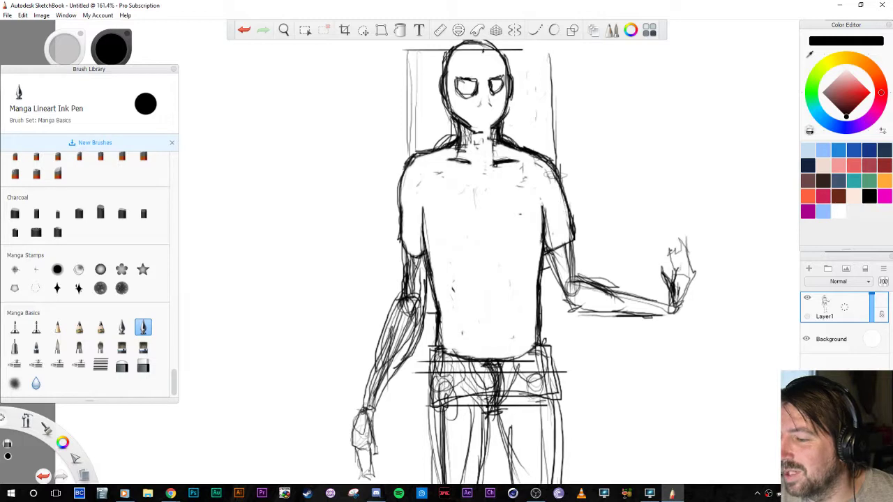
# Replace the collarbone strokes with a curved double-line shirt collar, and add shading strokes around the collar and neck
pyautogui.moveTo(507, 171)
pyautogui.mouseDown()
pyautogui.moveTo(496, 172)
pyautogui.moveTo(497, 145)
pyautogui.moveTo(462, 149)
pyautogui.mouseUp()
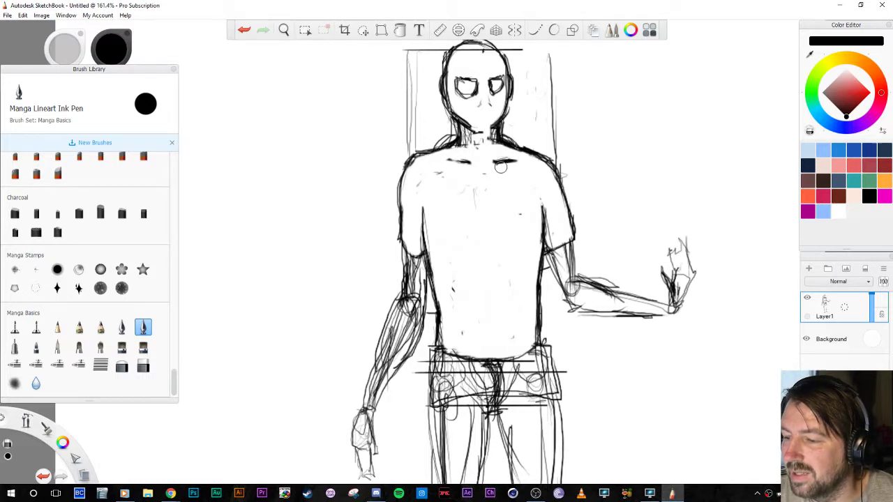
pyautogui.press('e')
pyautogui.moveTo(450, 149)
pyautogui.mouseDown()
pyautogui.moveTo(493, 158)
pyautogui.moveTo(454, 151)
pyautogui.moveTo(464, 160)
pyautogui.moveTo(494, 160)
pyautogui.moveTo(507, 149)
pyautogui.moveTo(491, 160)
pyautogui.moveTo(460, 160)
pyautogui.mouseUp()
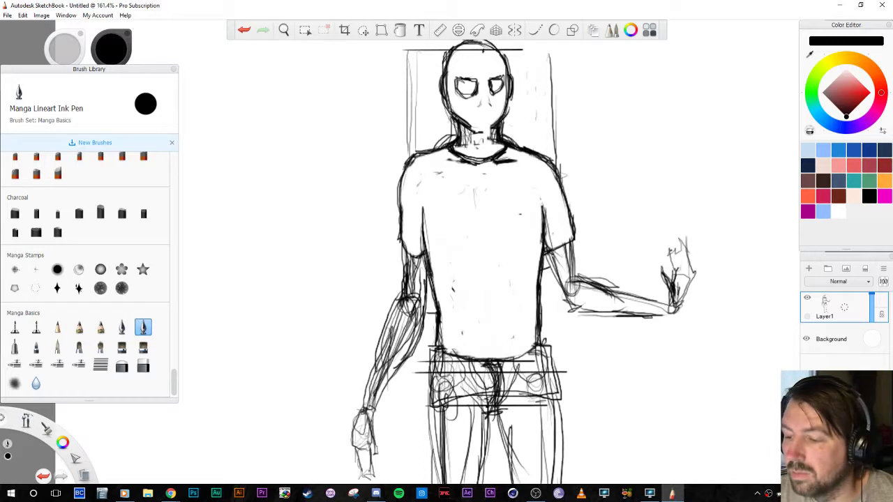
pyautogui.press('e')
pyautogui.moveTo(459, 160); pyautogui.dragTo(508, 161)
pyautogui.press('e')
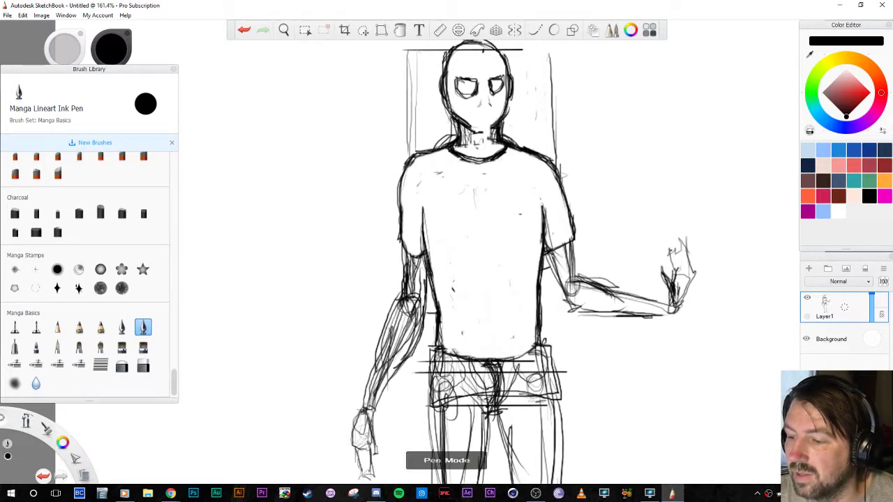
pyautogui.moveTo(448, 157)
pyautogui.mouseDown()
pyautogui.moveTo(466, 163)
pyautogui.moveTo(455, 166)
pyautogui.moveTo(448, 150)
pyautogui.moveTo(461, 148)
pyautogui.moveTo(448, 149)
pyautogui.moveTo(496, 144)
pyautogui.moveTo(469, 136)
pyautogui.moveTo(462, 147)
pyautogui.moveTo(487, 135)
pyautogui.mouseUp()
pyautogui.moveTo(490, 150); pyautogui.dragTo(488, 137)
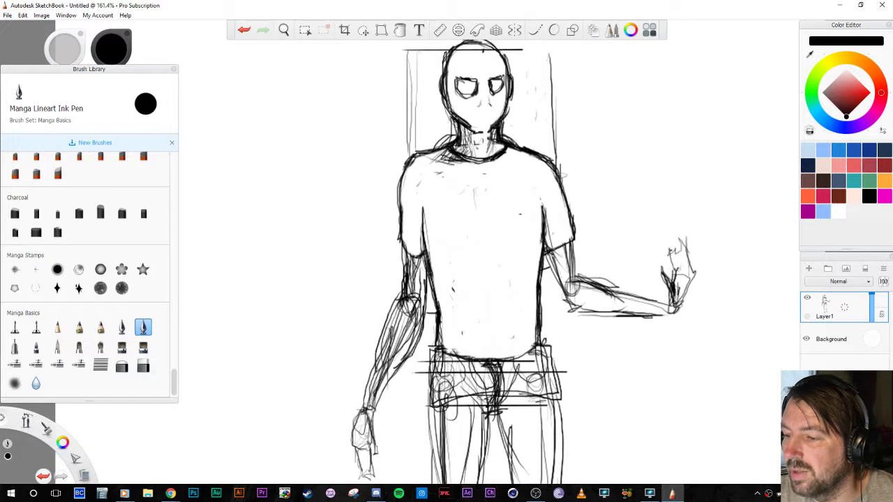
# Complete the face with a small nose, pupils in both eyes and a rectangular mouth showing gritted teeth
pyautogui.moveTo(484, 90); pyautogui.dragTo(479, 106)
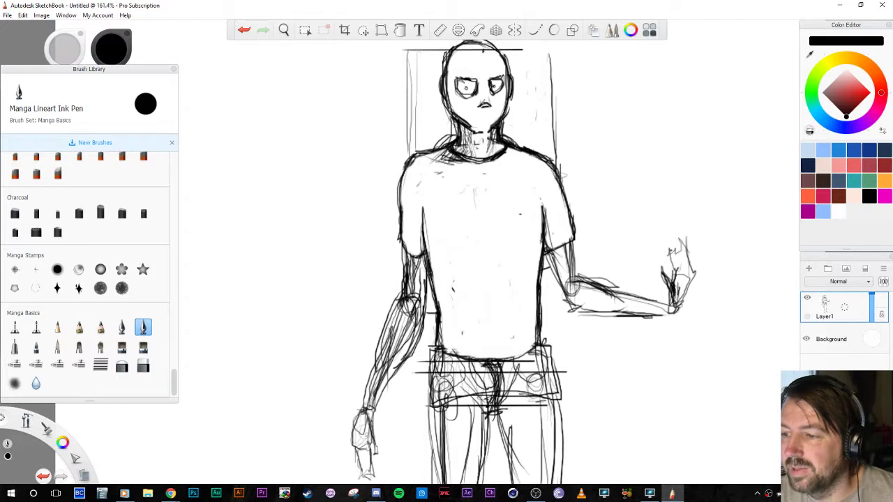
pyautogui.moveTo(473, 121); pyautogui.dragTo(489, 114)
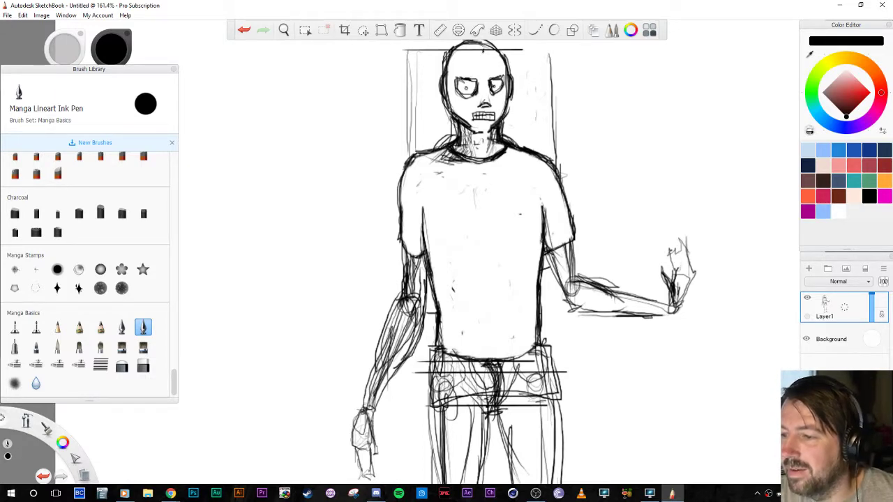
pyautogui.press('e')
pyautogui.press('e')
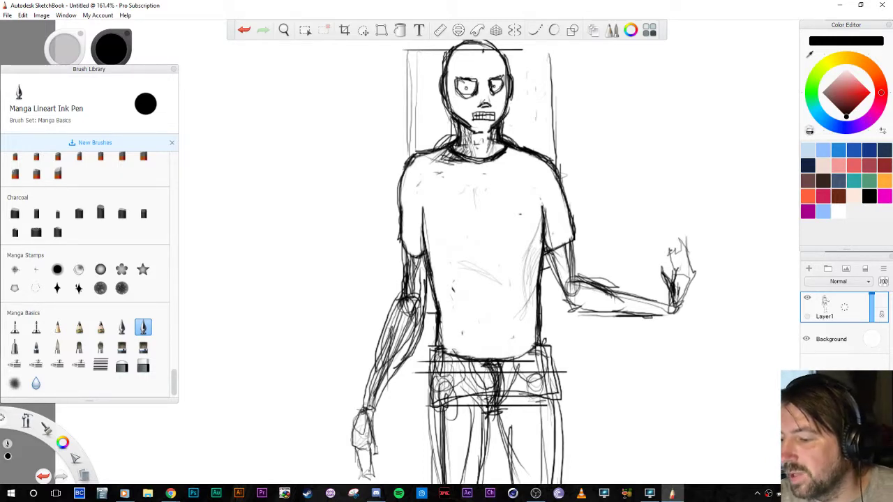
# Sketch light fabric folds across the chest, sides and hem of the shirt, and erase the stray mark at the waist
pyautogui.moveTo(472, 235)
pyautogui.mouseDown()
pyautogui.moveTo(493, 228)
pyautogui.moveTo(478, 230)
pyautogui.mouseUp()
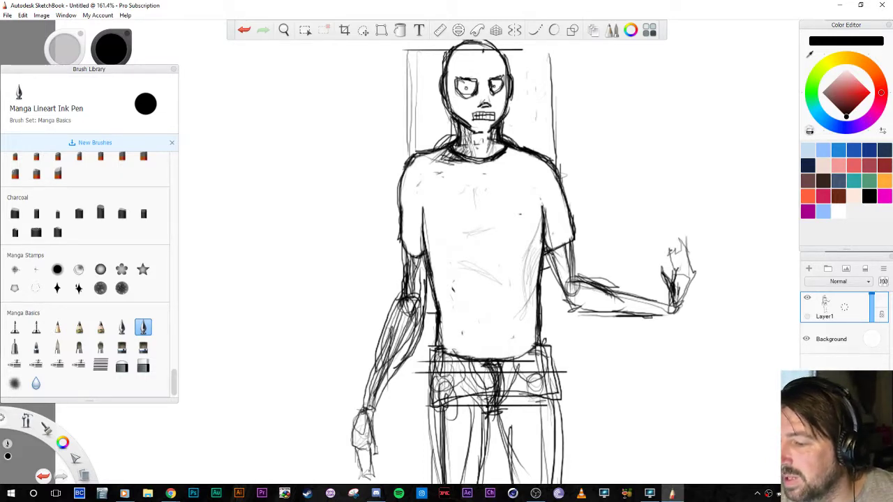
pyautogui.moveTo(442, 173)
pyautogui.mouseDown()
pyautogui.moveTo(464, 189)
pyautogui.moveTo(464, 176)
pyautogui.mouseUp()
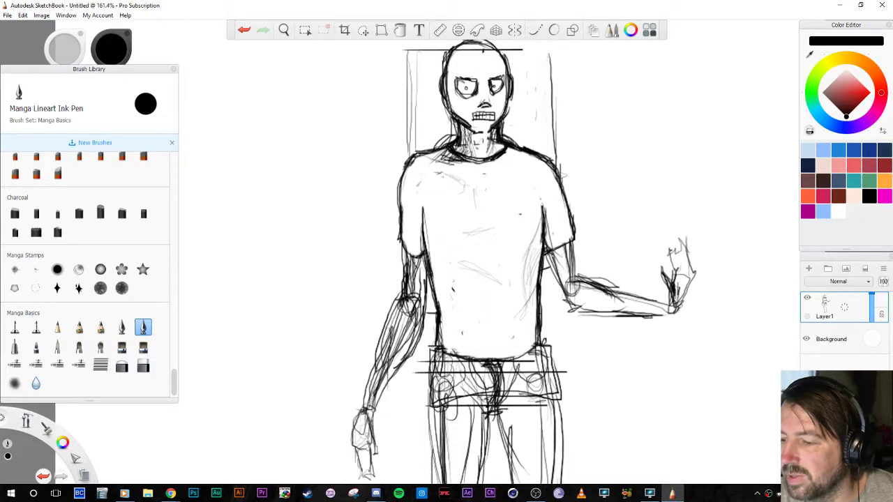
pyautogui.moveTo(430, 253); pyautogui.dragTo(450, 281)
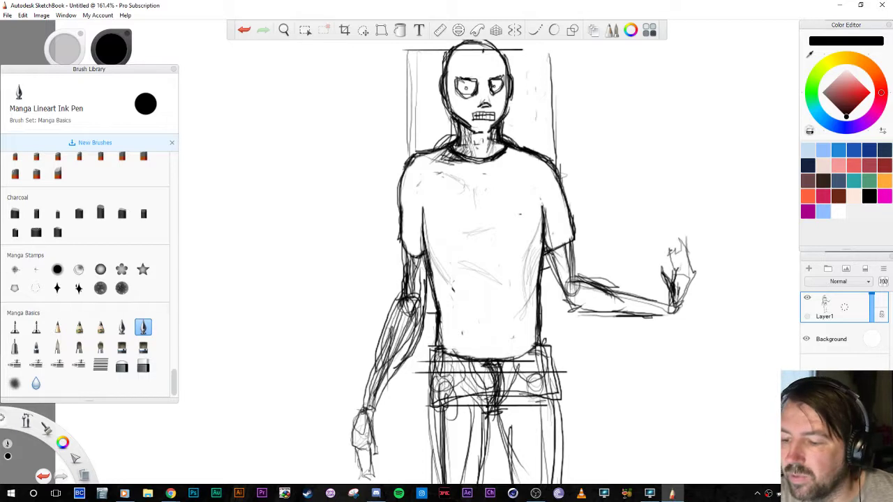
pyautogui.moveTo(432, 274); pyautogui.dragTo(454, 320)
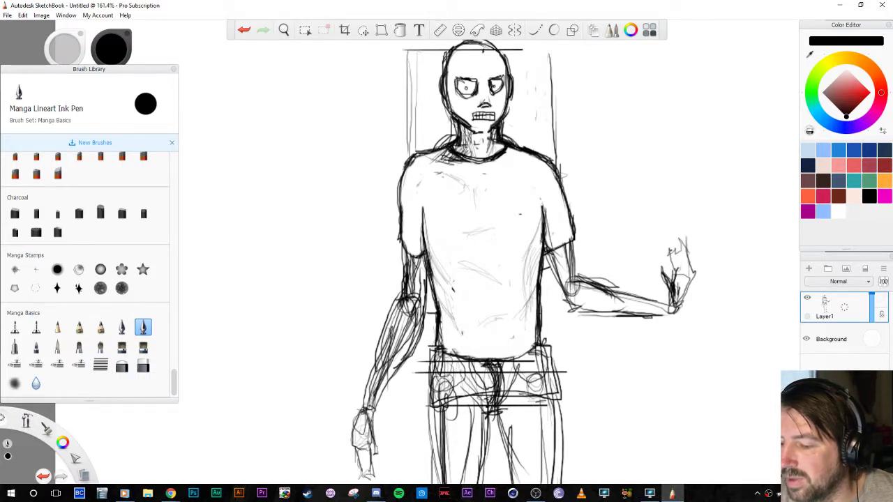
pyautogui.moveTo(469, 349)
pyautogui.mouseDown()
pyautogui.moveTo(502, 346)
pyautogui.moveTo(493, 350)
pyautogui.mouseUp()
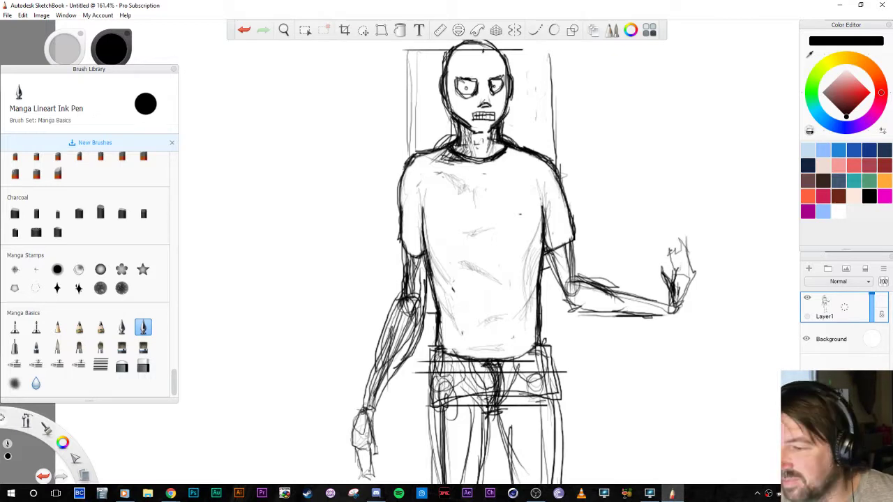
pyautogui.press('e')
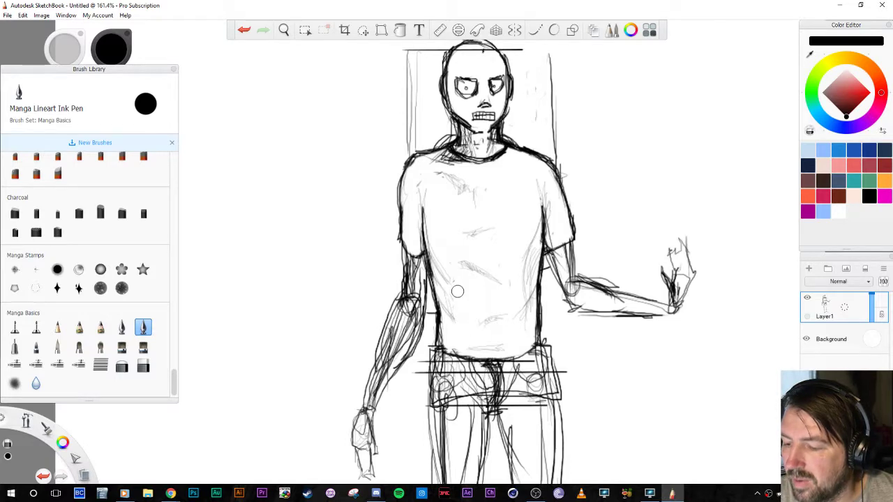
# Redraw the bent arm's upper arm, circular elbow joint and upper forearm edge with darker outlines, erasing the stray sketch lines
pyautogui.press('e')
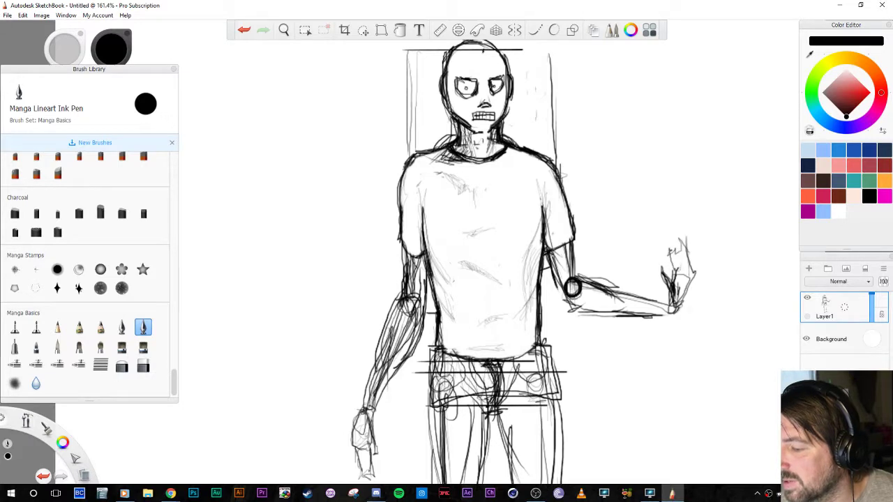
pyautogui.press('e')
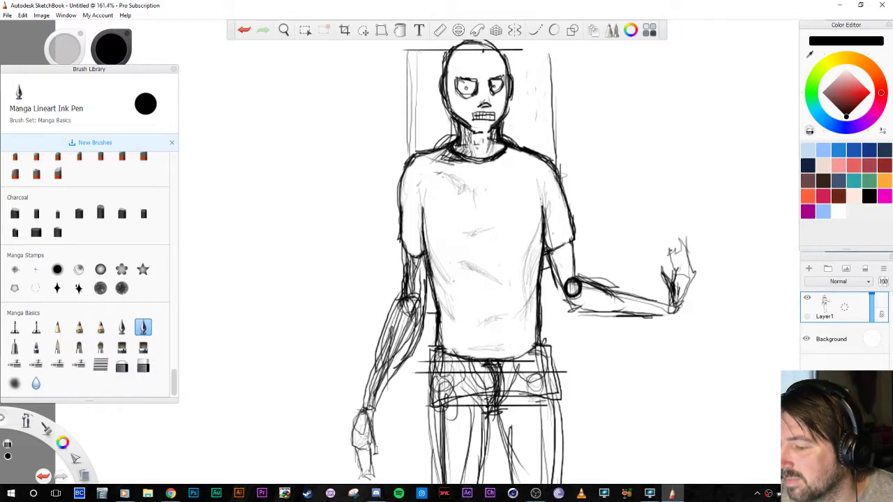
pyautogui.press('e')
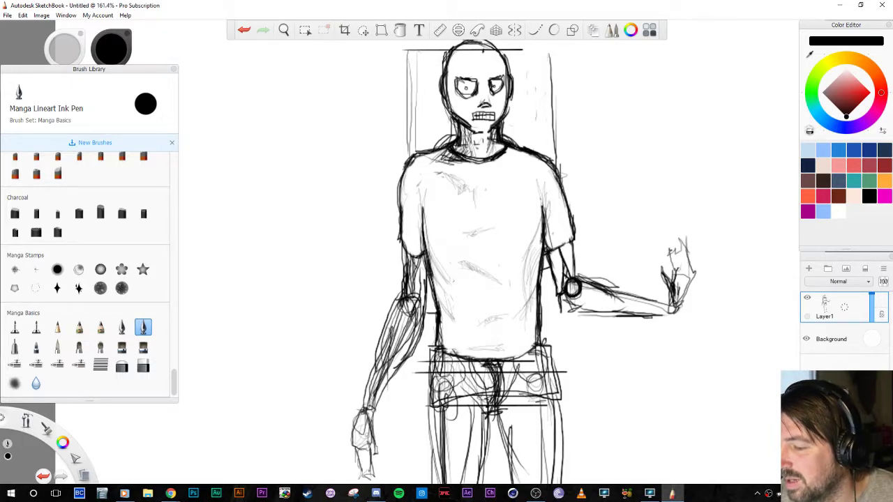
pyautogui.moveTo(560, 295)
pyautogui.mouseDown()
pyautogui.moveTo(561, 315)
pyautogui.moveTo(577, 306)
pyautogui.moveTo(562, 315)
pyautogui.mouseUp()
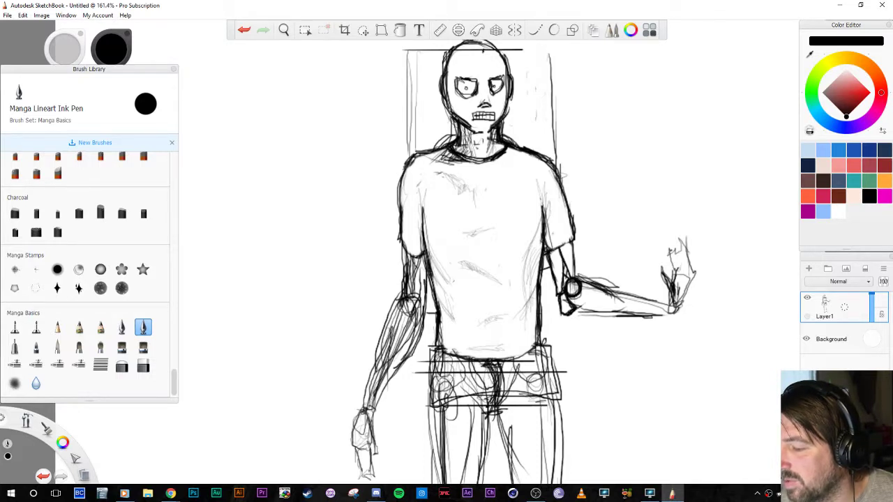
pyautogui.moveTo(584, 282)
pyautogui.mouseDown()
pyautogui.moveTo(594, 299)
pyautogui.moveTo(614, 299)
pyautogui.moveTo(602, 284)
pyautogui.moveTo(612, 289)
pyautogui.mouseUp()
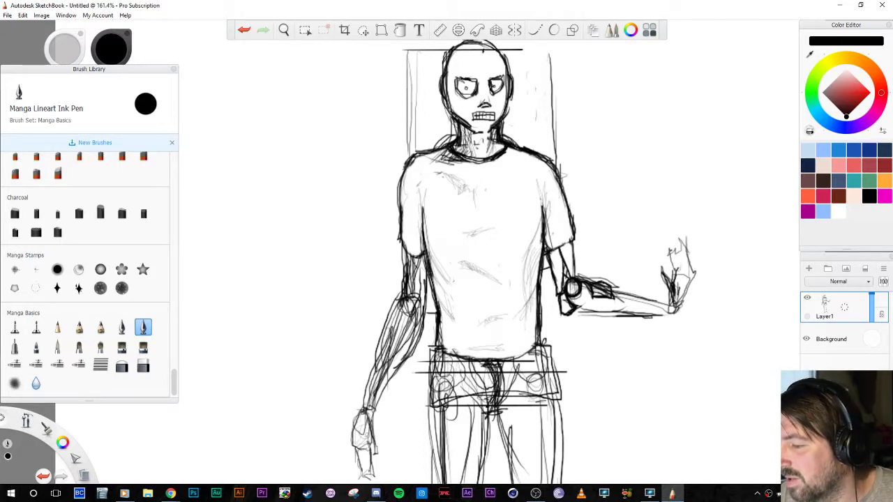
pyautogui.moveTo(614, 289); pyautogui.dragTo(665, 299)
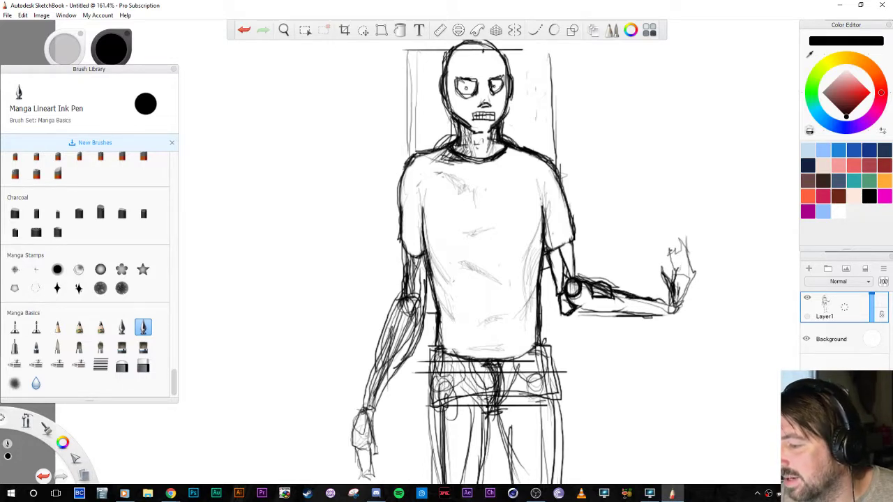
# Replace the bent arm's raised hand with a rounded wrist end, and darken the muscle strokes of the hanging arm
pyautogui.moveTo(662, 268)
pyautogui.mouseDown()
pyautogui.moveTo(673, 279)
pyautogui.moveTo(679, 267)
pyautogui.moveTo(686, 280)
pyautogui.moveTo(683, 304)
pyautogui.moveTo(671, 296)
pyautogui.mouseUp()
pyautogui.moveTo(677, 237); pyautogui.dragTo(691, 268)
pyautogui.moveTo(579, 311)
pyautogui.mouseDown()
pyautogui.moveTo(638, 318)
pyautogui.moveTo(675, 300)
pyautogui.moveTo(676, 315)
pyautogui.moveTo(604, 323)
pyautogui.moveTo(576, 315)
pyautogui.mouseUp()
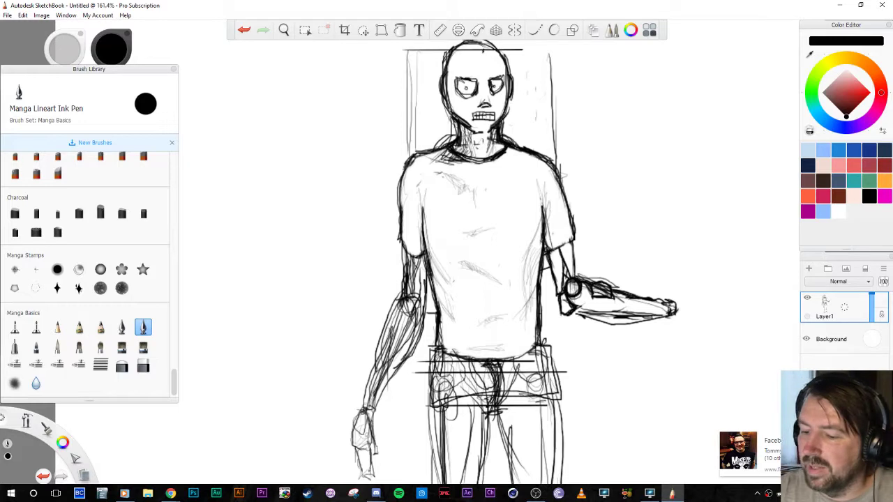
pyautogui.moveTo(403, 245); pyautogui.dragTo(405, 279)
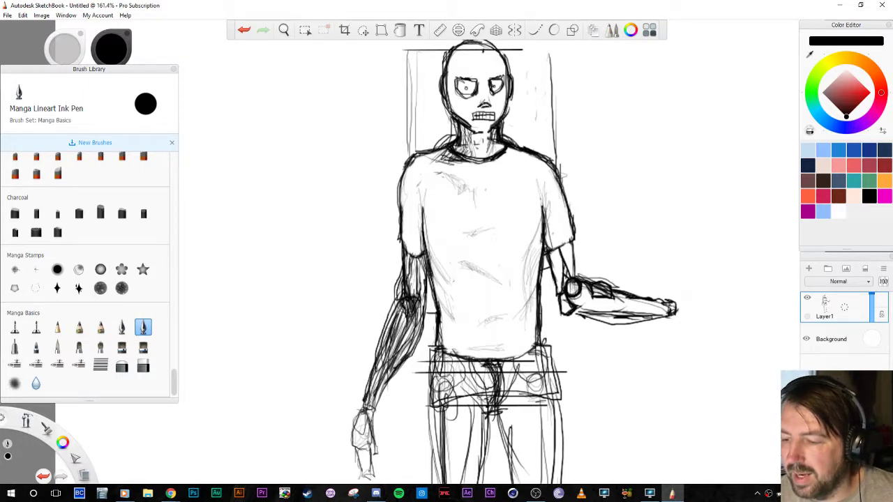
# Erase the pelvis box beneath the bent arm's side and draw the trouser outline from the shirt hem down the outer thigh
pyautogui.moveTo(485, 298); pyautogui.dragTo(514, 158)
pyautogui.press('e')
pyautogui.moveTo(554, 230)
pyautogui.mouseDown()
pyautogui.moveTo(573, 272)
pyautogui.moveTo(580, 246)
pyautogui.moveTo(593, 258)
pyautogui.moveTo(573, 201)
pyautogui.moveTo(585, 265)
pyautogui.mouseUp()
pyautogui.press('e')
pyautogui.moveTo(570, 203); pyautogui.dragTo(585, 257)
pyautogui.moveTo(571, 200); pyautogui.dragTo(587, 253)
pyautogui.moveTo(577, 218); pyautogui.dragTo(583, 236)
pyautogui.moveTo(580, 226); pyautogui.dragTo(594, 292)
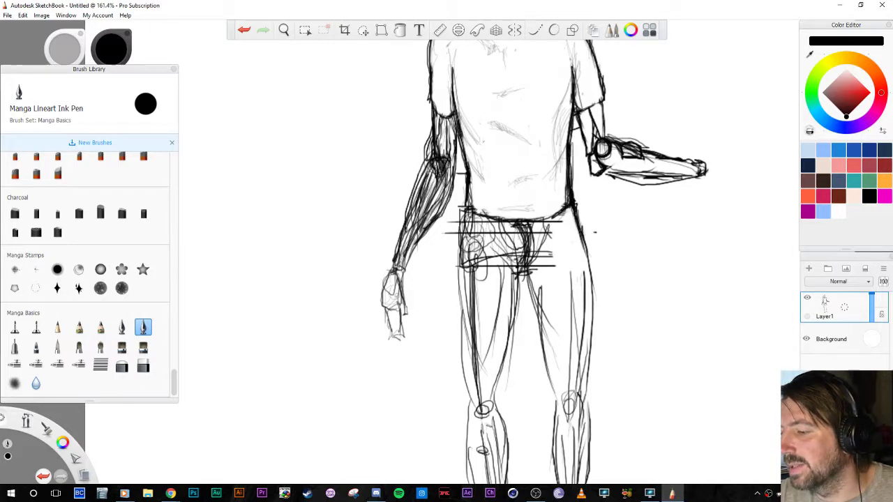
# Sketch a short pocket stroke at the hip below the shirt hem, undoing the excess strokes
pyautogui.moveTo(570, 223); pyautogui.dragTo(582, 252)
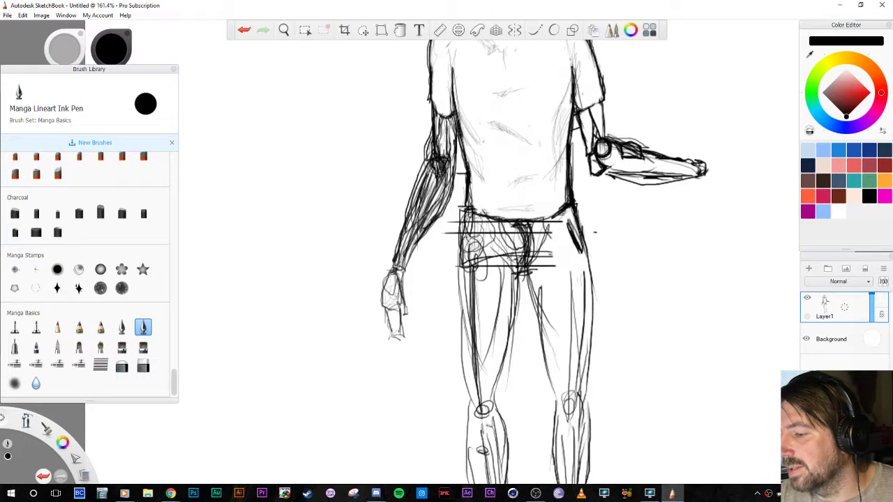
pyautogui.hotkey('ctrl', 'z')
pyautogui.hotkey('ctrl', 'z')
pyautogui.hotkey('ctrl', 'z')
pyautogui.hotkey('ctrl', 'z')
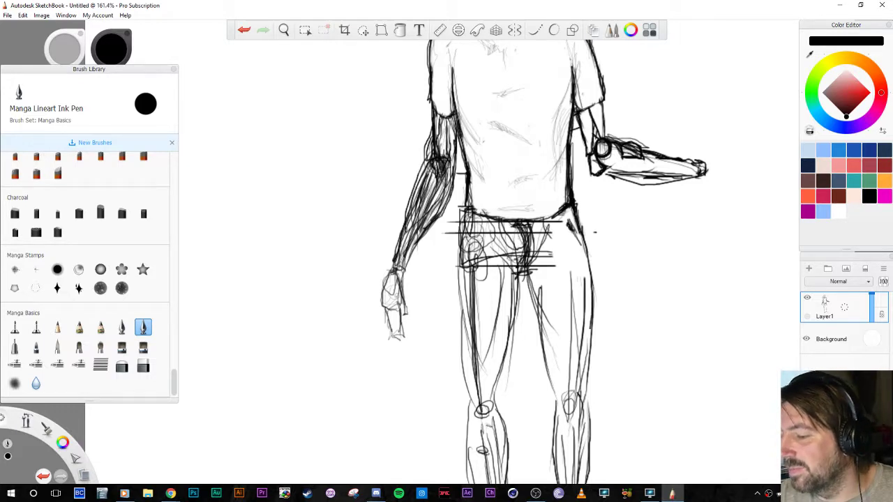
# Outline the trouser leg on the bent arm's side along its outer edge to the ankle and from the crotch past the knee
pyautogui.moveTo(590, 364); pyautogui.dragTo(597, 435)
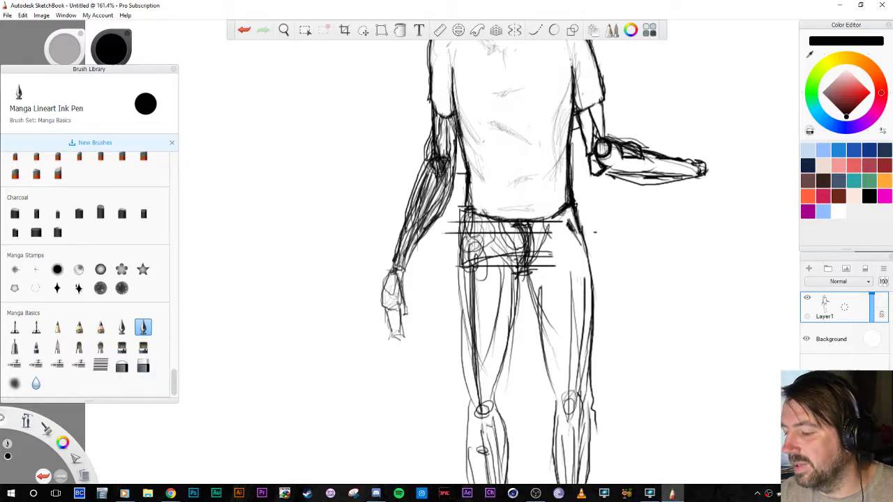
pyautogui.press('space')
pyautogui.moveTo(580, 368); pyautogui.dragTo(574, 213)
pyautogui.moveTo(589, 259)
pyautogui.mouseDown()
pyautogui.moveTo(584, 354)
pyautogui.moveTo(587, 334)
pyautogui.mouseUp()
pyautogui.moveTo(588, 288); pyautogui.dragTo(583, 364)
pyautogui.moveTo(581, 334)
pyautogui.mouseDown()
pyautogui.moveTo(576, 385)
pyautogui.moveTo(581, 379)
pyautogui.moveTo(590, 393)
pyautogui.moveTo(588, 408)
pyautogui.mouseUp()
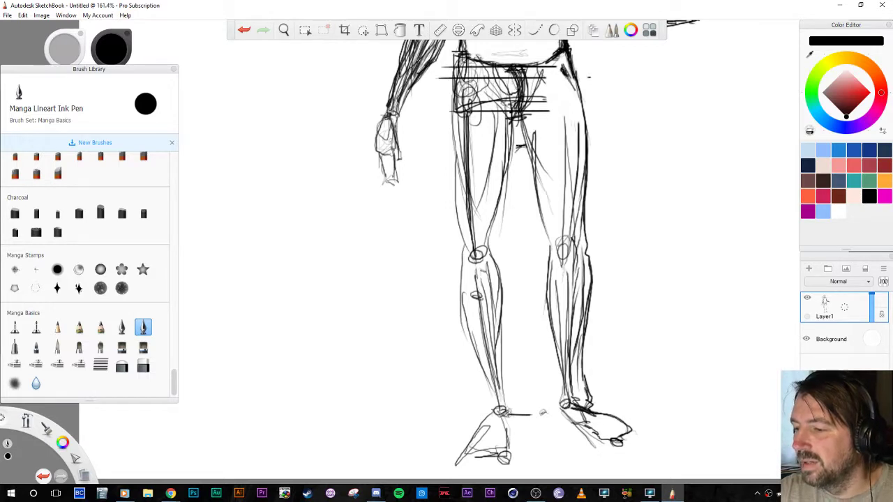
pyautogui.moveTo(522, 148); pyautogui.dragTo(538, 217)
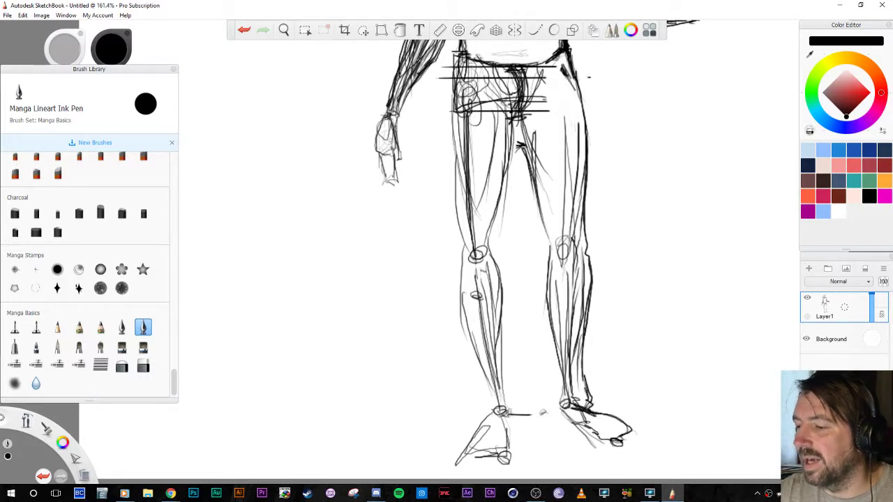
pyautogui.moveTo(522, 150)
pyautogui.mouseDown()
pyautogui.moveTo(546, 252)
pyautogui.moveTo(558, 396)
pyautogui.moveTo(550, 292)
pyautogui.mouseUp()
# Erase the muscle lines and knee joint inside the outlined trouser leg, from the thigh to the ankle
pyautogui.press('e')
pyautogui.moveTo(565, 142); pyautogui.dragTo(562, 231)
pyautogui.moveTo(564, 117)
pyautogui.mouseDown()
pyautogui.moveTo(576, 216)
pyautogui.moveTo(550, 296)
pyautogui.mouseUp()
pyautogui.moveTo(551, 244)
pyautogui.mouseDown()
pyautogui.moveTo(560, 367)
pyautogui.moveTo(569, 278)
pyautogui.mouseUp()
pyautogui.moveTo(571, 382); pyautogui.dragTo(577, 264)
pyautogui.moveTo(578, 335)
pyautogui.mouseDown()
pyautogui.moveTo(579, 219)
pyautogui.moveTo(583, 314)
pyautogui.mouseUp()
pyautogui.moveTo(582, 269)
pyautogui.mouseDown()
pyautogui.moveTo(575, 397)
pyautogui.moveTo(563, 396)
pyautogui.moveTo(574, 402)
pyautogui.mouseUp()
# Draw straight lower trouser edges from the knee to the ankle, undoing the unwanted strokes
pyautogui.press('e')
pyautogui.moveTo(546, 307); pyautogui.dragTo(551, 399)
pyautogui.moveTo(587, 369); pyautogui.dragTo(587, 389)
pyautogui.moveTo(587, 313); pyautogui.dragTo(591, 407)
pyautogui.moveTo(587, 368)
pyautogui.mouseDown()
pyautogui.moveTo(588, 303)
pyautogui.moveTo(593, 401)
pyautogui.mouseUp()
pyautogui.moveTo(595, 351); pyautogui.dragTo(593, 248)
pyautogui.moveTo(588, 298)
pyautogui.mouseDown()
pyautogui.moveTo(587, 393)
pyautogui.moveTo(589, 290)
pyautogui.moveTo(591, 336)
pyautogui.mouseUp()
pyautogui.hotkey('ctrl', 'z')
pyautogui.hotkey('ctrl', 'z')
pyautogui.hotkey('ctrl', 'z')
pyautogui.hotkey('ctrl', 'z')
pyautogui.hotkey('ctrl', 'z')
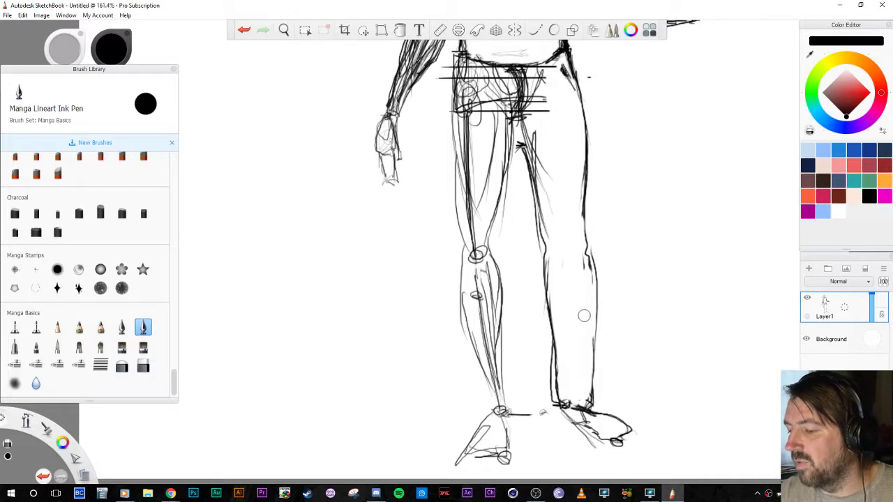
pyautogui.hotkey('ctrl', 'z')
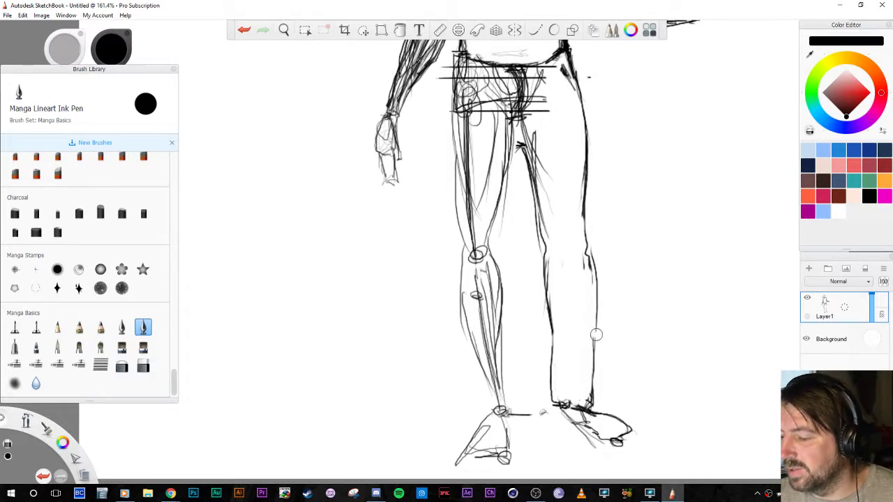
# Sketch short fabric folds around the knee and erase the leftover muscle lines at the inner thigh
pyautogui.press('e')
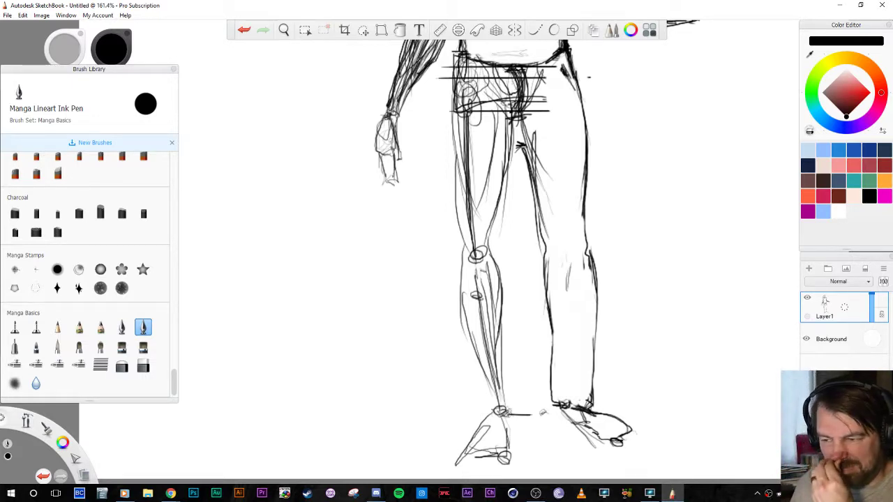
pyautogui.moveTo(552, 213); pyautogui.dragTo(559, 243)
pyautogui.press('e')
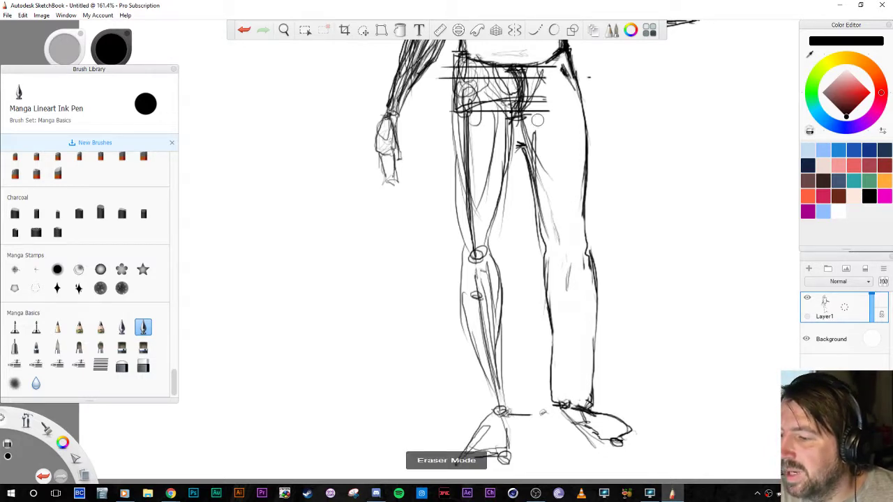
pyautogui.moveTo(523, 117); pyautogui.dragTo(533, 164)
pyautogui.moveTo(525, 134); pyautogui.dragTo(534, 176)
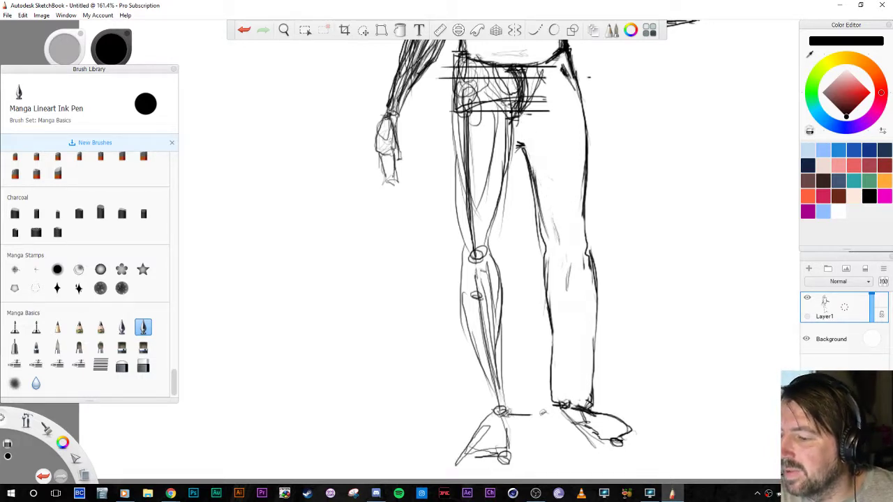
pyautogui.moveTo(553, 219); pyautogui.dragTo(560, 244)
# Add fold strokes along the inner thigh and thicken the outer edge of the trouser leg, cleaning up the excess
pyautogui.press('e')
pyautogui.moveTo(532, 147)
pyautogui.mouseDown()
pyautogui.moveTo(545, 187)
pyautogui.moveTo(540, 173)
pyautogui.mouseUp()
pyautogui.moveTo(525, 131); pyautogui.dragTo(549, 211)
pyautogui.moveTo(528, 151); pyautogui.dragTo(539, 184)
pyautogui.moveTo(581, 101); pyautogui.dragTo(590, 195)
pyautogui.moveTo(578, 70); pyautogui.dragTo(579, 95)
pyautogui.moveTo(582, 103); pyautogui.dragTo(580, 179)
pyautogui.moveTo(579, 88); pyautogui.dragTo(587, 213)
pyautogui.moveTo(587, 156); pyautogui.dragTo(594, 278)
pyautogui.press('e')
pyautogui.moveTo(579, 185); pyautogui.dragTo(583, 229)
pyautogui.moveTo(580, 168)
pyautogui.mouseDown()
pyautogui.moveTo(583, 213)
pyautogui.moveTo(584, 204)
pyautogui.moveTo(566, 222)
pyautogui.moveTo(601, 215)
pyautogui.mouseUp()
# Outline the other trouser leg along its outer and inner edges from the hip to the ankle, with a crease at the knee
pyautogui.press('space')
pyautogui.press('e')
pyautogui.moveTo(587, 172)
pyautogui.mouseDown()
pyautogui.moveTo(564, 278)
pyautogui.moveTo(575, 404)
pyautogui.mouseUp()
pyautogui.moveTo(572, 346)
pyautogui.mouseDown()
pyautogui.moveTo(584, 435)
pyautogui.moveTo(593, 425)
pyautogui.mouseUp()
pyautogui.moveTo(523, 113); pyautogui.dragTo(527, 246)
pyautogui.moveTo(522, 183)
pyautogui.mouseDown()
pyautogui.moveTo(548, 408)
pyautogui.moveTo(556, 432)
pyautogui.moveTo(583, 431)
pyautogui.mouseUp()
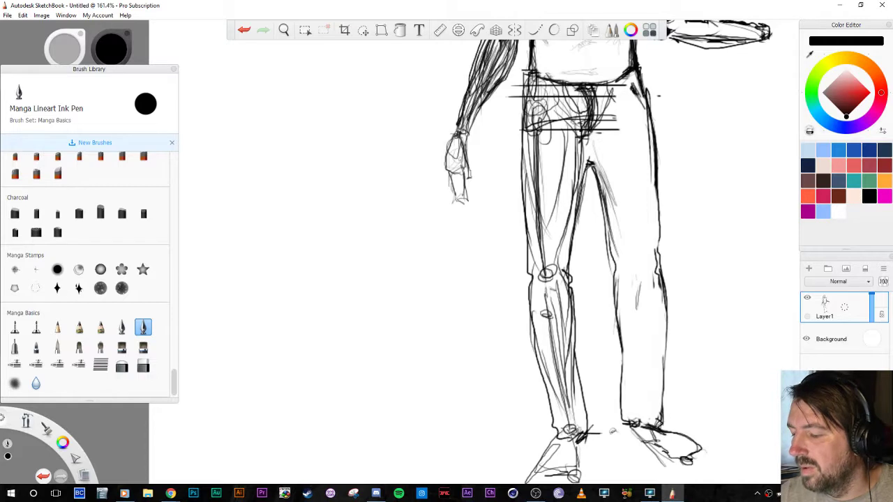
# Erase the muscle lines and joint circles inside the second trouser leg, together with the pelvis construction lines below the shirt
pyautogui.moveTo(539, 135)
pyautogui.mouseDown()
pyautogui.moveTo(543, 259)
pyautogui.moveTo(526, 151)
pyautogui.mouseUp()
pyautogui.moveTo(544, 265)
pyautogui.mouseDown()
pyautogui.moveTo(565, 146)
pyautogui.moveTo(568, 229)
pyautogui.moveTo(544, 318)
pyautogui.moveTo(551, 360)
pyautogui.mouseUp()
pyautogui.moveTo(548, 312); pyautogui.dragTo(561, 394)
pyautogui.moveTo(558, 289)
pyautogui.mouseDown()
pyautogui.moveTo(556, 405)
pyautogui.moveTo(566, 388)
pyautogui.mouseUp()
pyautogui.moveTo(569, 307); pyautogui.dragTo(572, 402)
pyautogui.moveTo(574, 359); pyautogui.dragTo(563, 433)
pyautogui.moveTo(596, 243); pyautogui.dragTo(561, 399)
pyautogui.moveTo(548, 287); pyautogui.dragTo(544, 331)
pyautogui.moveTo(571, 265)
pyautogui.mouseDown()
pyautogui.moveTo(541, 301)
pyautogui.moveTo(527, 297)
pyautogui.mouseUp()
pyautogui.moveTo(538, 265); pyautogui.dragTo(499, 298)
pyautogui.moveTo(509, 252)
pyautogui.mouseDown()
pyautogui.moveTo(493, 300)
pyautogui.moveTo(511, 254)
pyautogui.moveTo(535, 268)
pyautogui.moveTo(576, 264)
pyautogui.moveTo(580, 289)
pyautogui.mouseUp()
pyautogui.moveTo(577, 248)
pyautogui.mouseDown()
pyautogui.moveTo(571, 258)
pyautogui.moveTo(542, 251)
pyautogui.mouseUp()
pyautogui.moveTo(551, 246)
pyautogui.mouseDown()
pyautogui.moveTo(498, 241)
pyautogui.moveTo(550, 245)
pyautogui.mouseUp()
pyautogui.moveTo(570, 244); pyautogui.dragTo(590, 243)
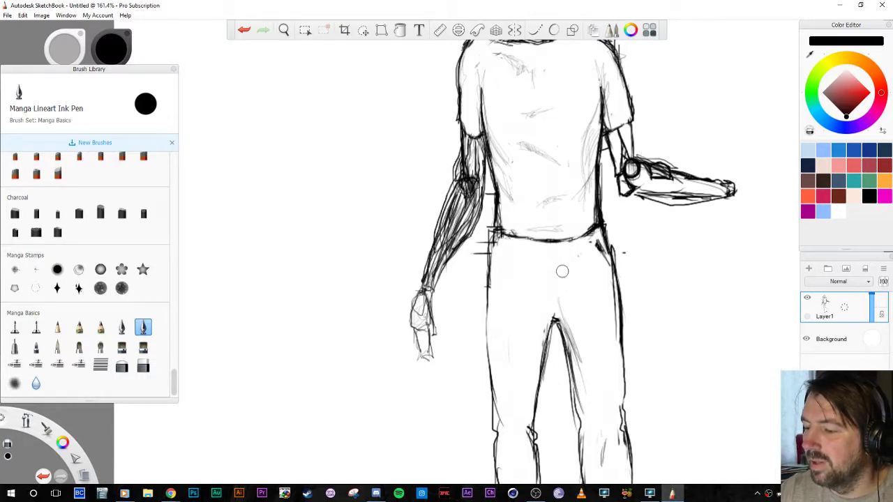
# Draw the centre seam of the trousers from below the shirt hem down to the crotch
pyautogui.press('e')
pyautogui.moveTo(555, 282)
pyautogui.mouseDown()
pyautogui.moveTo(563, 339)
pyautogui.moveTo(582, 357)
pyautogui.mouseUp()
pyautogui.press('space')
pyautogui.moveTo(597, 295); pyautogui.dragTo(595, 340)
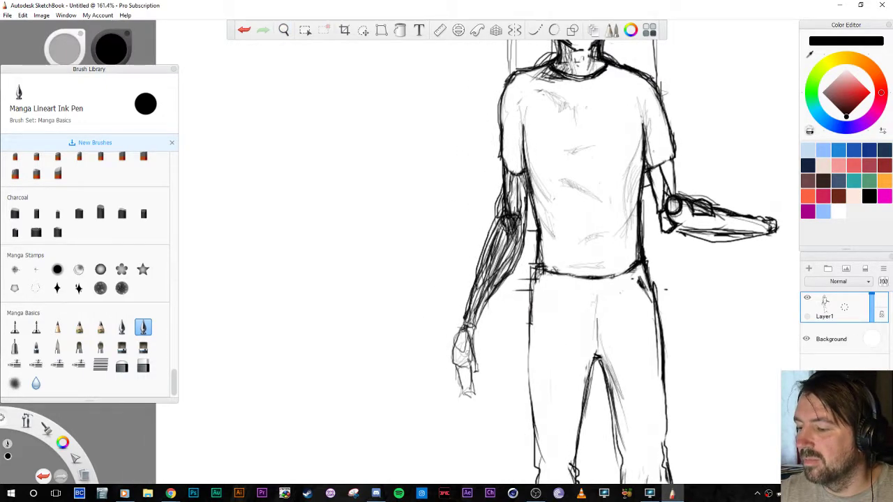
# Sketch a gripping hand with curled fingers at the wrist of the bent arm
pyautogui.press('space')
pyautogui.moveTo(605, 249); pyautogui.dragTo(512, 339)
pyautogui.moveTo(479, 265); pyautogui.dragTo(506, 292)
pyautogui.press('space')
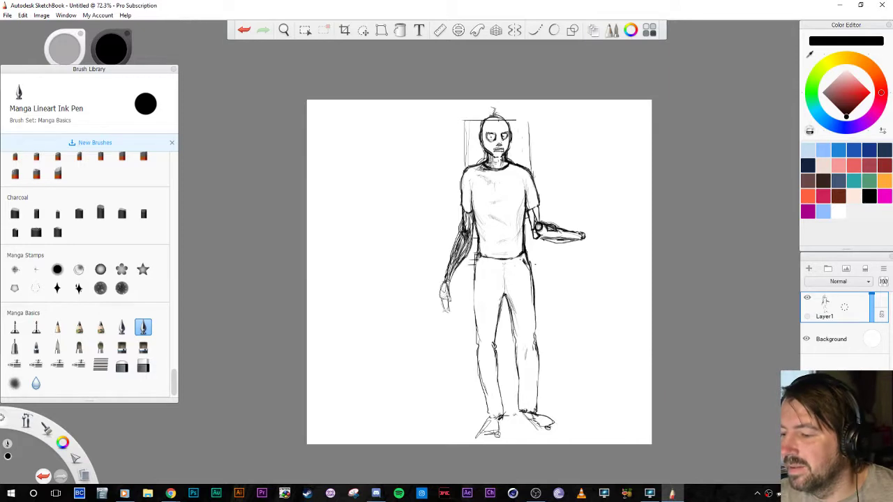
pyautogui.moveTo(584, 236); pyautogui.dragTo(591, 228)
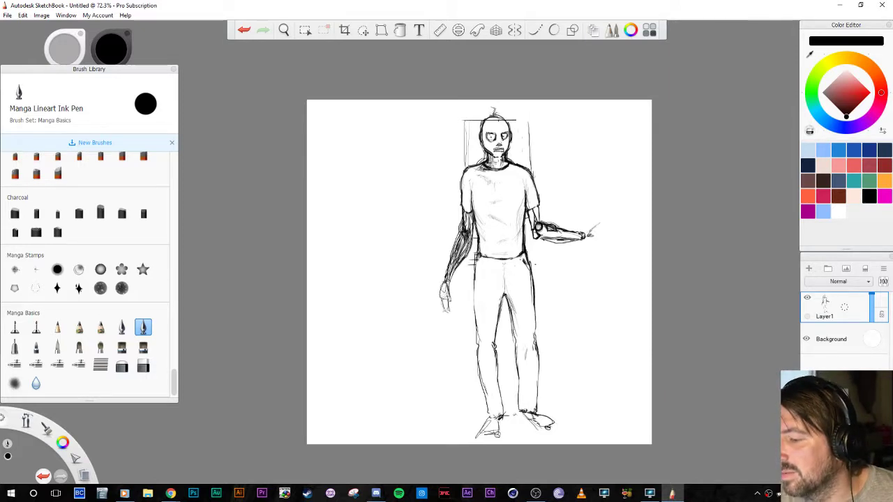
pyautogui.moveTo(590, 233); pyautogui.dragTo(597, 223)
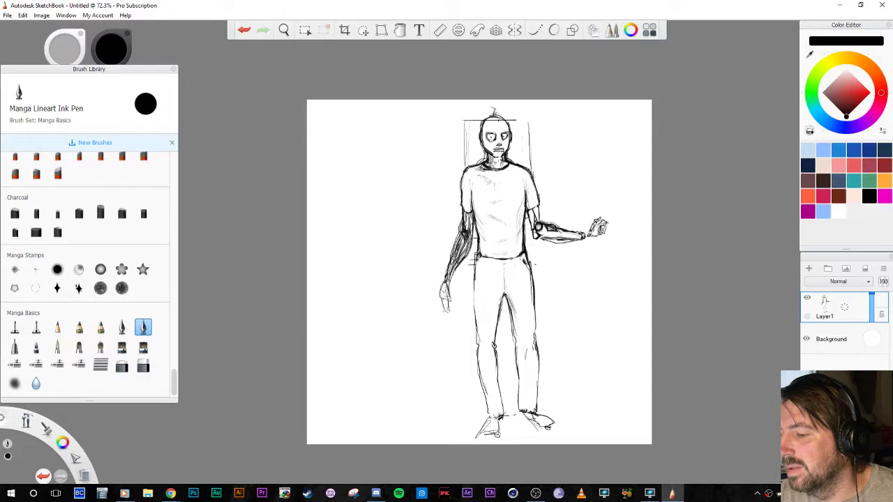
# Draw a long, slightly tilted double-line shovel handle passing through the gripping hand, from shoulder height to below the knee
pyautogui.moveTo(600, 217)
pyautogui.mouseDown()
pyautogui.moveTo(604, 162)
pyautogui.moveTo(607, 186)
pyautogui.mouseUp()
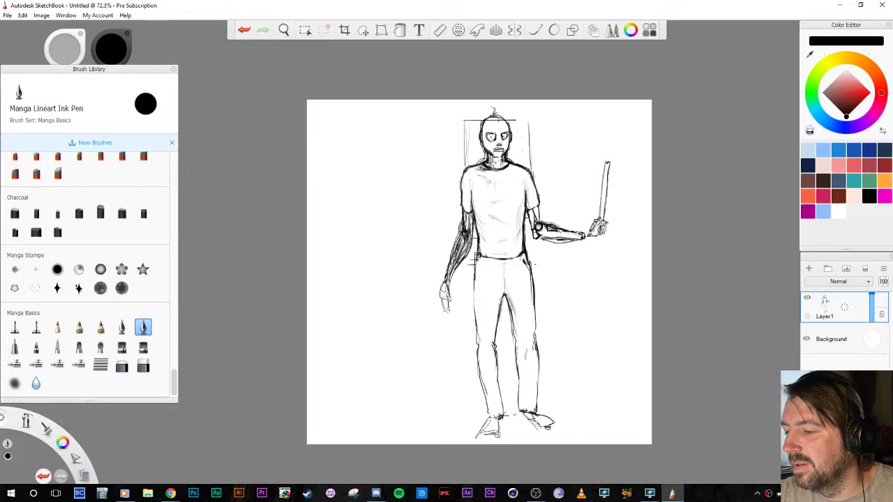
pyautogui.moveTo(599, 229); pyautogui.dragTo(594, 266)
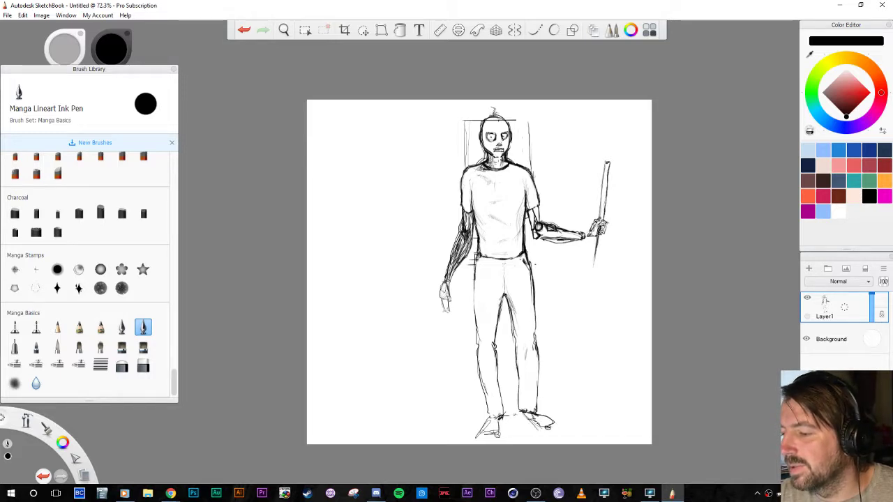
pyautogui.moveTo(599, 226); pyautogui.dragTo(590, 324)
pyautogui.moveTo(593, 273); pyautogui.dragTo(585, 341)
pyautogui.moveTo(601, 243); pyautogui.dragTo(593, 314)
pyautogui.moveTo(601, 241); pyautogui.dragTo(585, 382)
pyautogui.moveTo(590, 344); pyautogui.dragTo(586, 378)
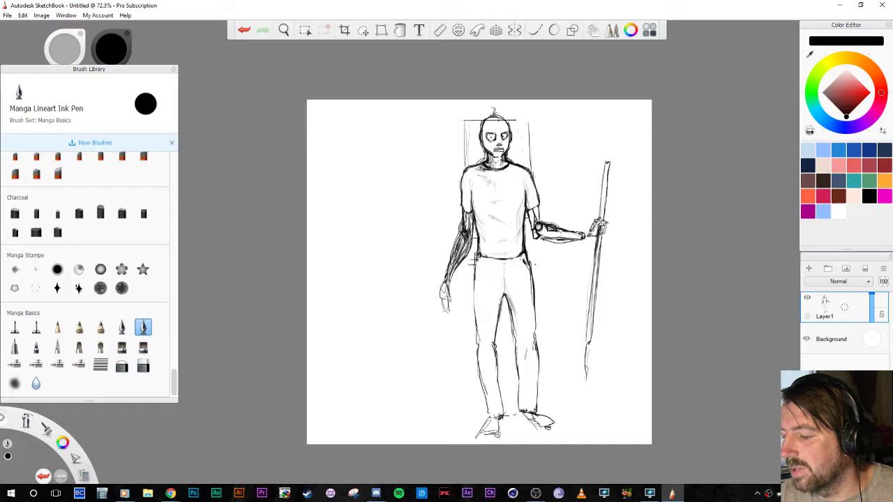
# Draw a pointed shovel blade with a flat upper edge at the lower end of the handle, and darken its outline
pyautogui.moveTo(575, 344)
pyautogui.mouseDown()
pyautogui.moveTo(585, 342)
pyautogui.moveTo(579, 400)
pyautogui.mouseUp()
pyautogui.moveTo(605, 344); pyautogui.dragTo(588, 388)
pyautogui.moveTo(572, 351)
pyautogui.mouseDown()
pyautogui.moveTo(585, 389)
pyautogui.moveTo(571, 366)
pyautogui.moveTo(587, 350)
pyautogui.mouseUp()
pyautogui.press('e')
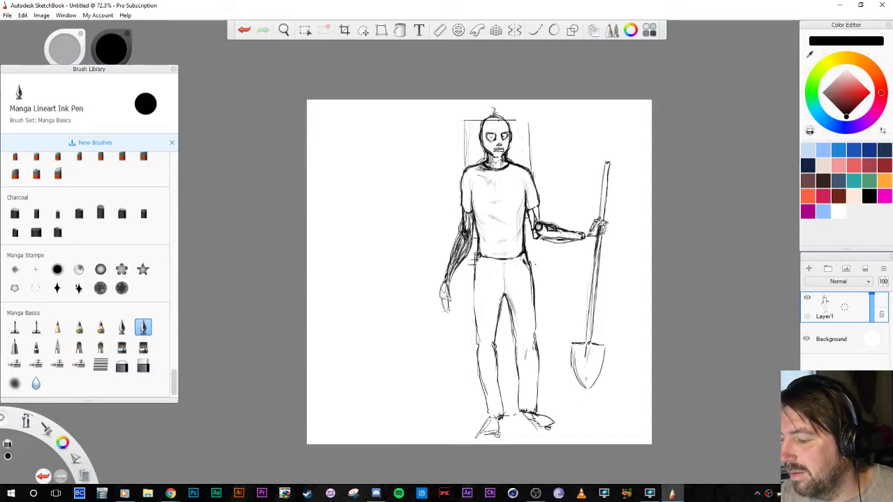
pyautogui.press('e')
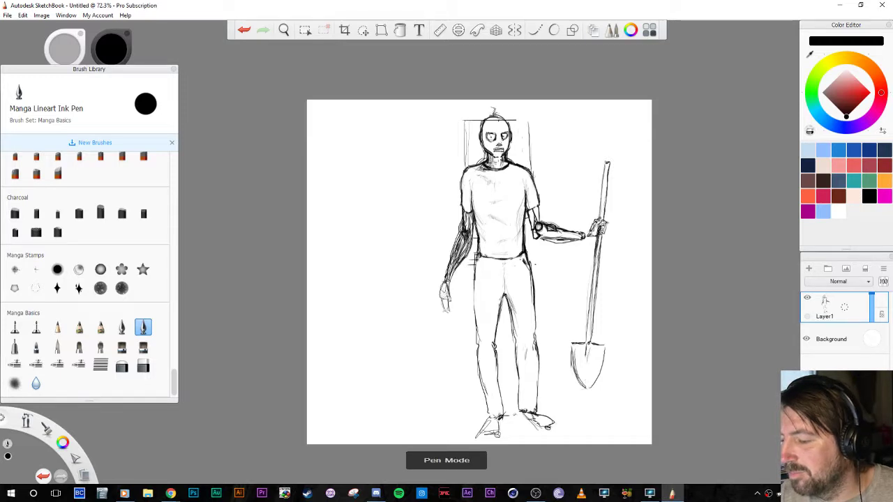
pyautogui.moveTo(570, 356); pyautogui.dragTo(590, 388)
pyautogui.moveTo(606, 353); pyautogui.dragTo(599, 379)
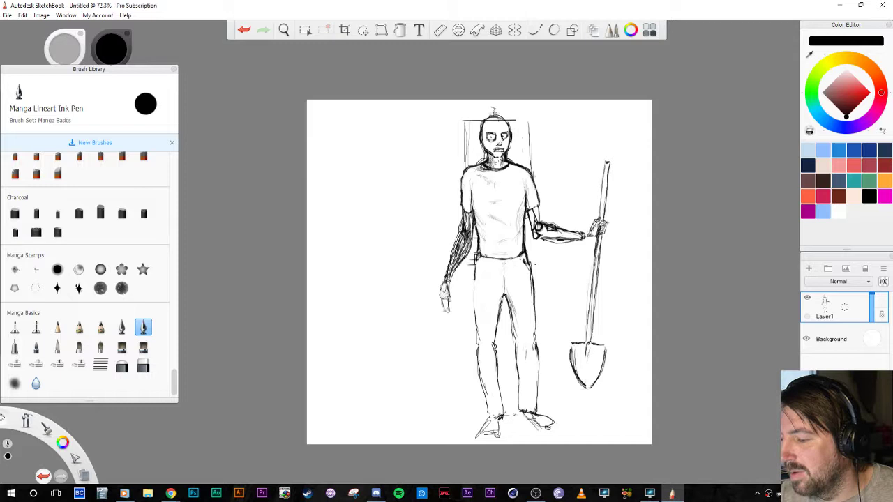
pyautogui.moveTo(571, 343); pyautogui.dragTo(602, 347)
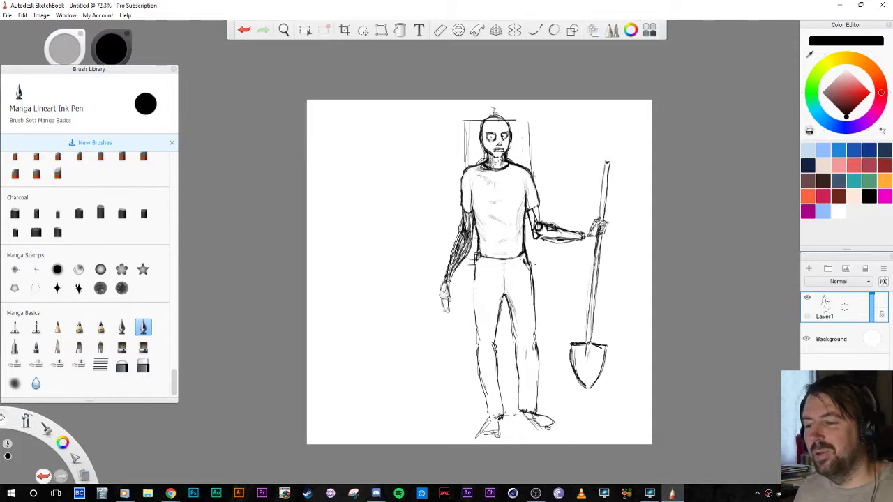
# Erase the leftover construction guide lines on both sides of the head
pyautogui.press('e')
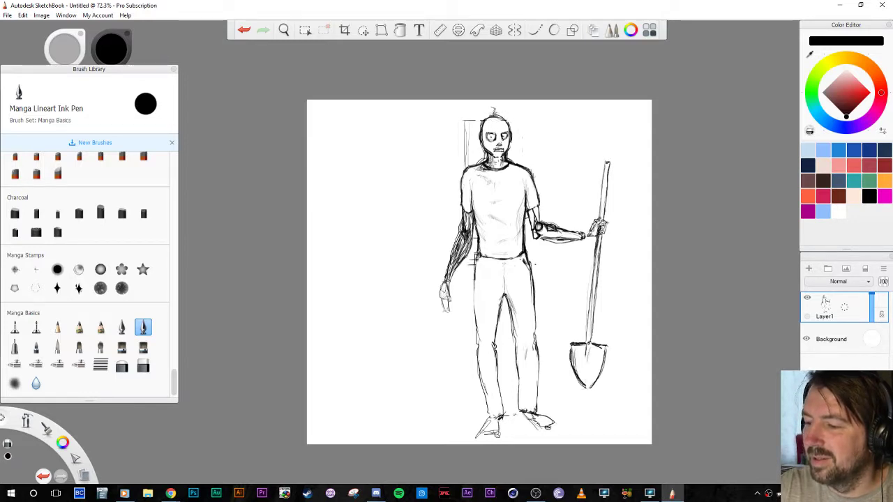
pyautogui.moveTo(466, 122); pyautogui.dragTo(466, 158)
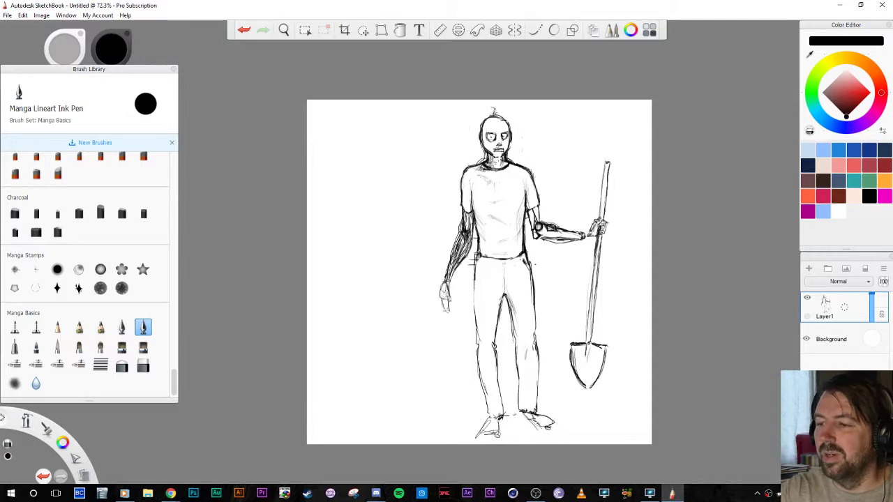
pyautogui.press('e')
# Draw a tall vertical measuring line beside the hanging arm, from head top to feet, with ticks at head top, shoulder and elbow height
pyautogui.moveTo(423, 119); pyautogui.dragTo(435, 438)
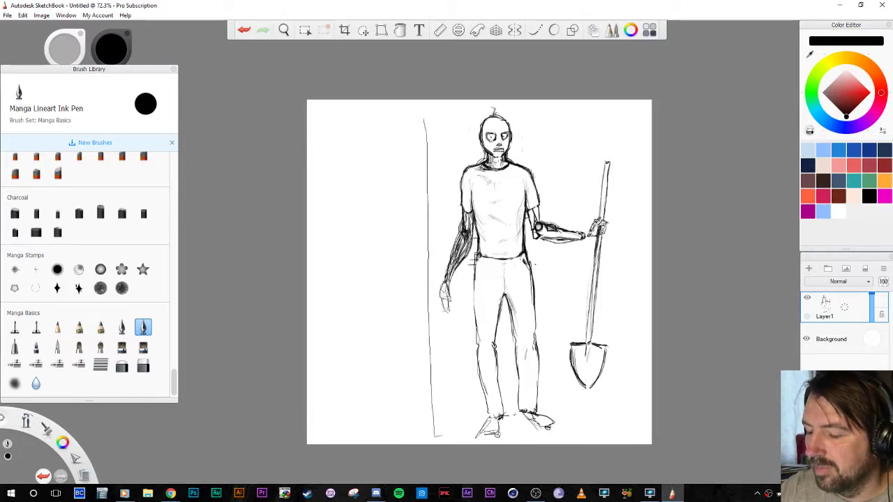
pyautogui.moveTo(427, 118); pyautogui.dragTo(437, 118)
pyautogui.moveTo(417, 164)
pyautogui.mouseDown()
pyautogui.moveTo(431, 164)
pyautogui.moveTo(415, 165)
pyautogui.mouseUp()
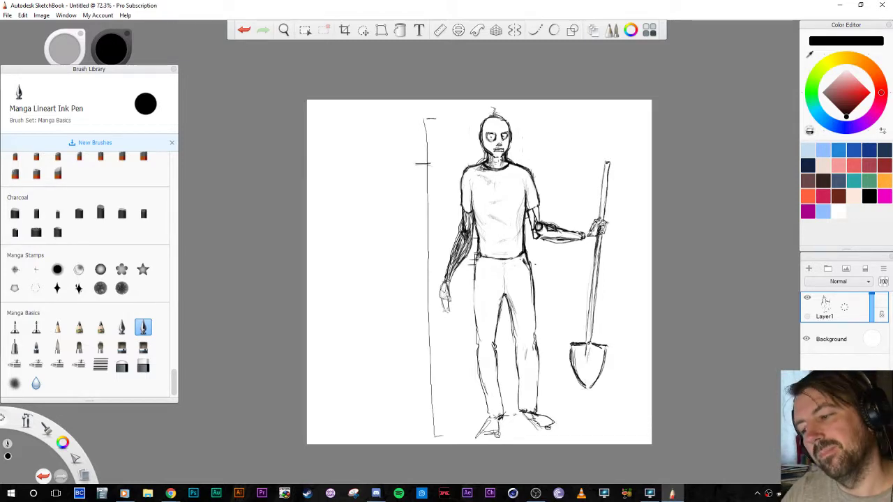
pyautogui.moveTo(421, 238); pyautogui.dragTo(433, 238)
# Re-mark the measuring line's head-top and shoulder ticks, erasing the surplus marks
pyautogui.moveTo(420, 116); pyautogui.dragTo(431, 115)
pyautogui.moveTo(420, 171)
pyautogui.mouseDown()
pyautogui.moveTo(433, 171)
pyautogui.moveTo(421, 164)
pyautogui.moveTo(429, 165)
pyautogui.moveTo(427, 148)
pyautogui.mouseUp()
pyautogui.press('e')
pyautogui.press('e')
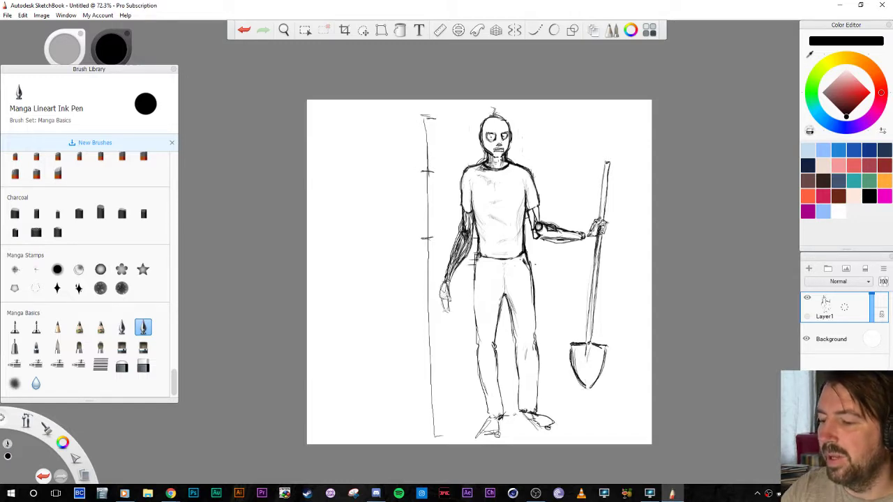
pyautogui.moveTo(419, 111); pyautogui.dragTo(433, 112)
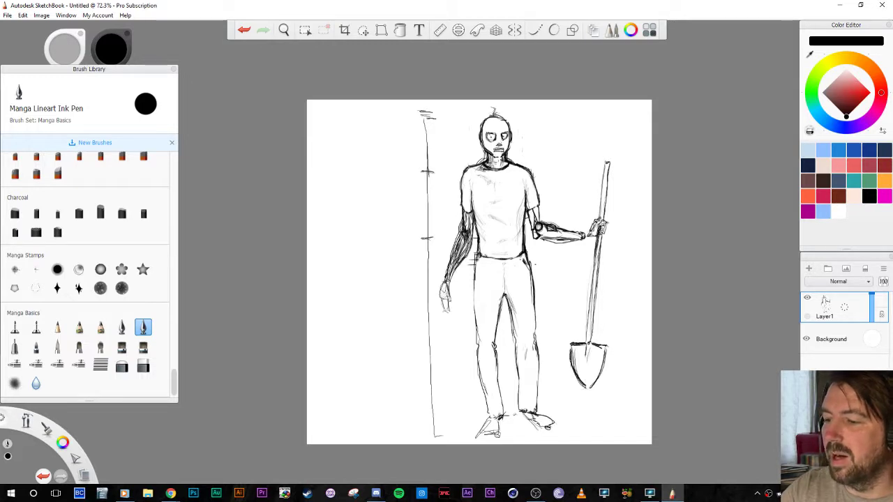
pyautogui.press('e')
# Add curved brackets along the measuring line from head top past the elbow to the hand, with equals signs beside them
pyautogui.moveTo(423, 117)
pyautogui.mouseDown()
pyautogui.moveTo(434, 116)
pyautogui.moveTo(421, 159)
pyautogui.moveTo(421, 234)
pyautogui.mouseUp()
pyautogui.press('e')
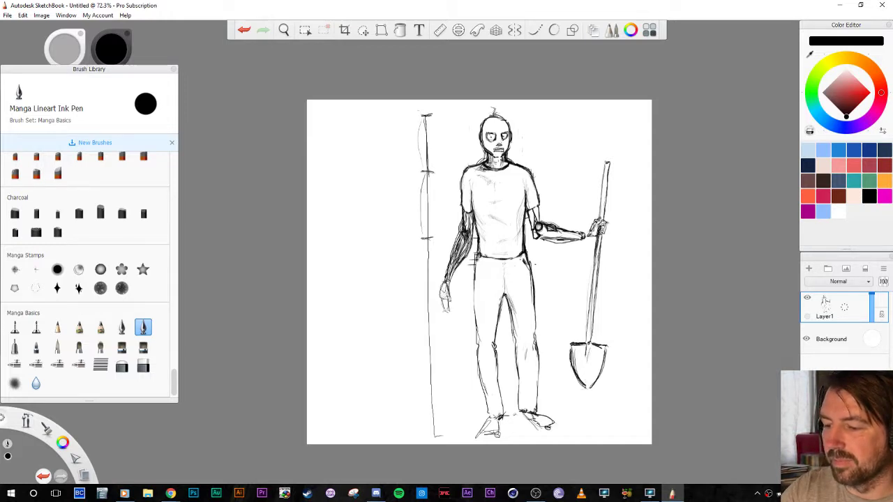
pyautogui.moveTo(401, 175); pyautogui.dragTo(411, 172)
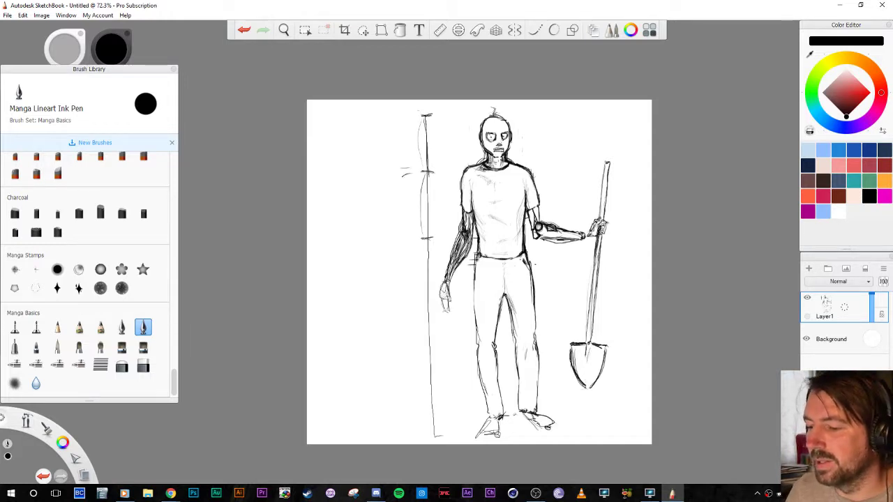
pyautogui.moveTo(422, 248)
pyautogui.mouseDown()
pyautogui.moveTo(419, 296)
pyautogui.moveTo(426, 283)
pyautogui.mouseUp()
pyautogui.moveTo(423, 240); pyautogui.dragTo(419, 275)
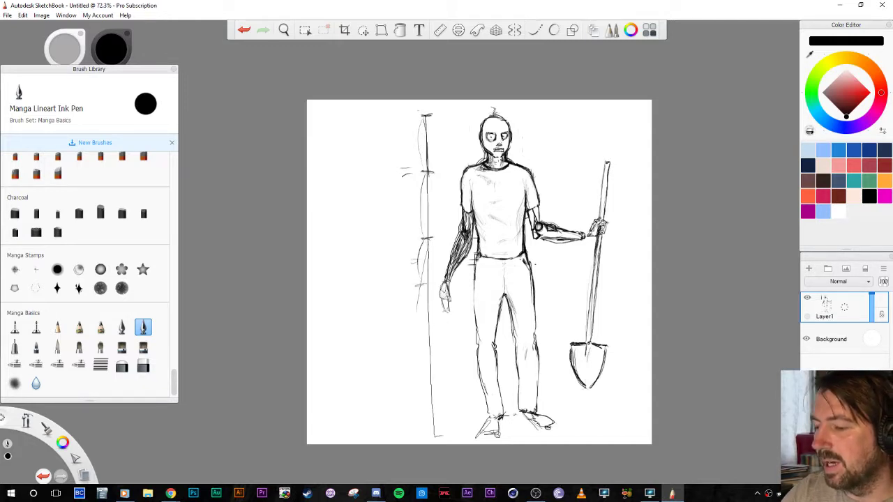
# Move the elbow tick slightly higher on the measuring line, erase the old one and redraw the bracket below it
pyautogui.moveTo(421, 234)
pyautogui.mouseDown()
pyautogui.moveTo(431, 230)
pyautogui.moveTo(419, 235)
pyautogui.mouseUp()
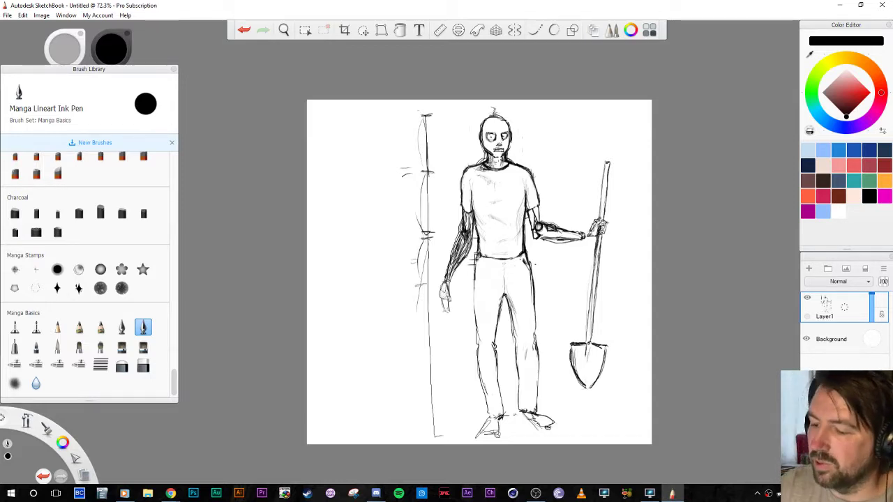
pyautogui.press('e')
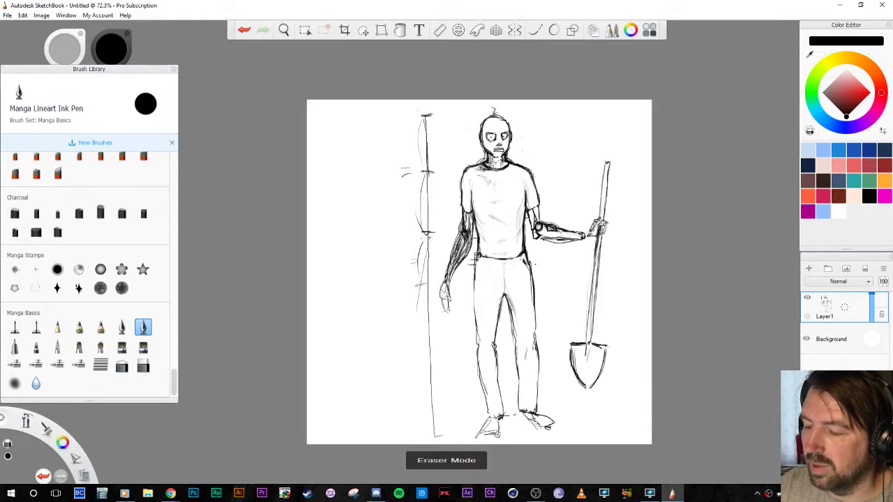
pyautogui.press('e')
pyautogui.moveTo(425, 235); pyautogui.dragTo(418, 281)
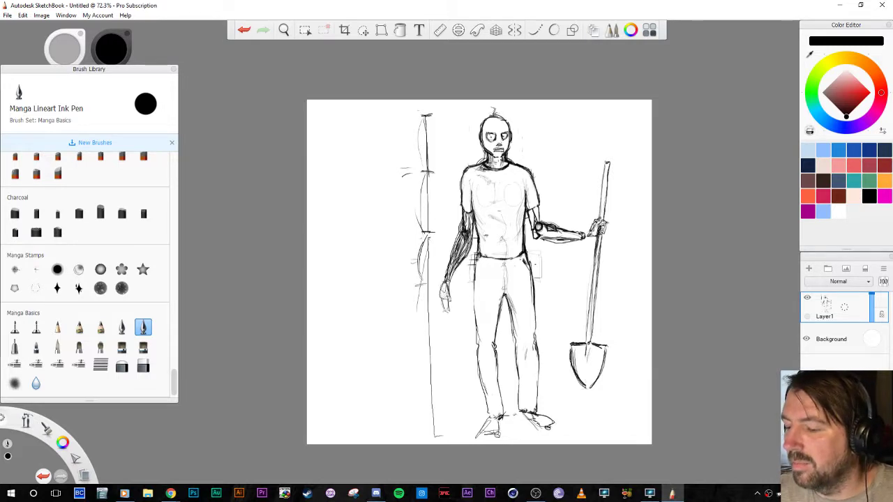
# Outline a small box at the hip by the hanging arm, and draw head-to-hip and hip-to-ankle measuring lines on the figure's shovel side
pyautogui.moveTo(468, 257); pyautogui.dragTo(469, 281)
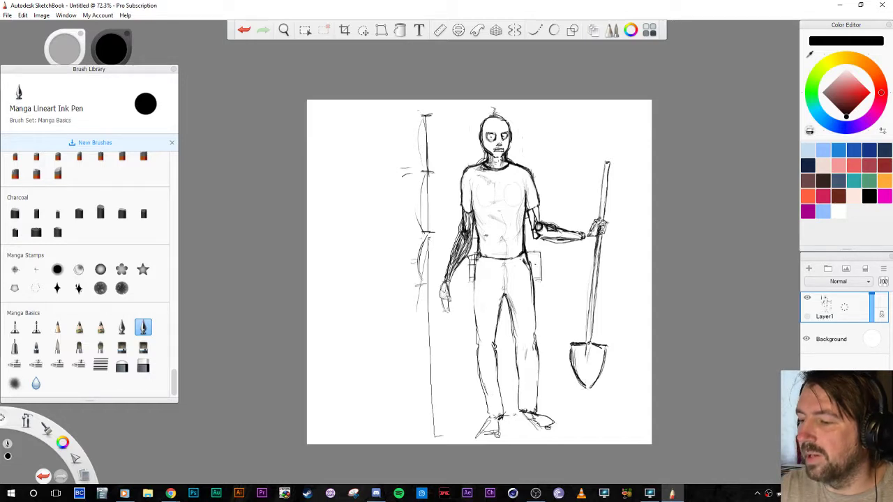
pyautogui.moveTo(537, 113); pyautogui.dragTo(545, 220)
pyautogui.moveTo(540, 253); pyautogui.dragTo(552, 390)
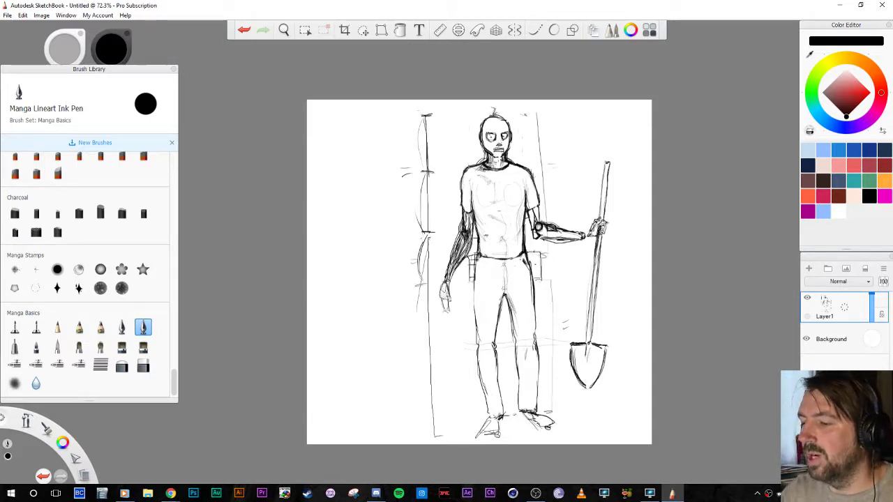
# Bracket the shovel's handle and blade separately, labelling the handle "= 4'" and writing the blade's length beside its bracket
pyautogui.moveTo(610, 162); pyautogui.dragTo(606, 201)
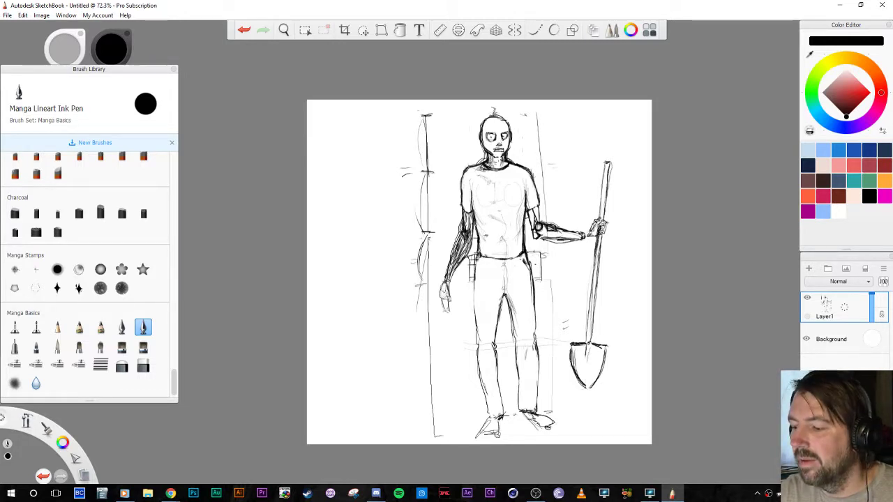
pyautogui.moveTo(626, 166); pyautogui.dragTo(609, 345)
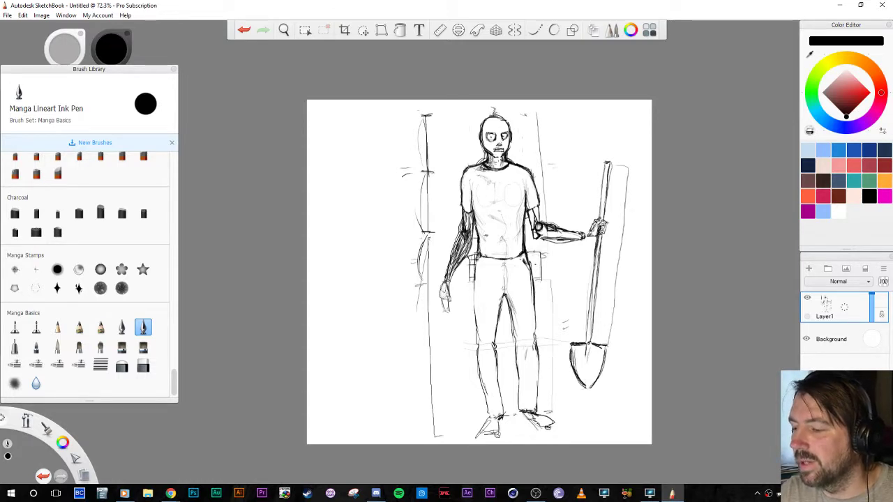
pyautogui.moveTo(636, 247)
pyautogui.mouseDown()
pyautogui.moveTo(639, 262)
pyautogui.moveTo(645, 248)
pyautogui.mouseUp()
pyautogui.moveTo(615, 345); pyautogui.dragTo(618, 387)
pyautogui.moveTo(627, 356)
pyautogui.mouseDown()
pyautogui.moveTo(611, 389)
pyautogui.moveTo(634, 357)
pyautogui.mouseUp()
pyautogui.moveTo(639, 352); pyautogui.dragTo(638, 356)
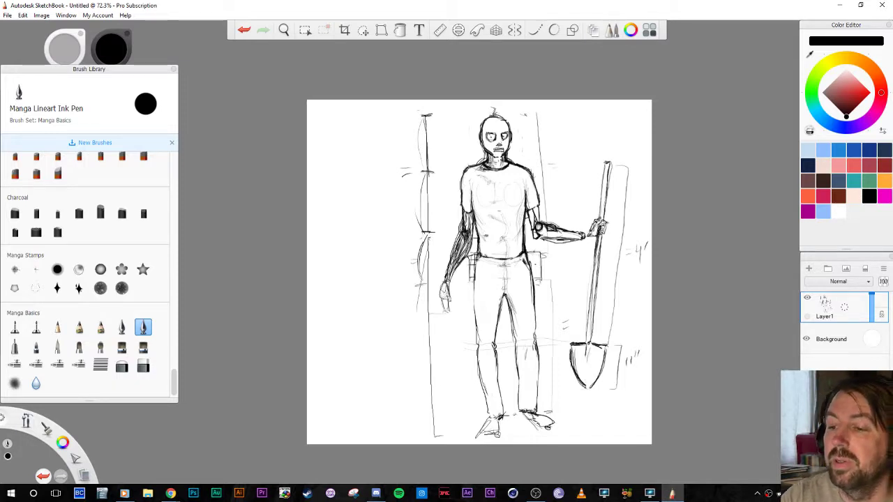
# Handwrite "THE COZY MOZY" on three slanted lines in the blank area beside the measuring line, with a circled letter F below
pyautogui.moveTo(312, 144)
pyautogui.mouseDown()
pyautogui.moveTo(326, 129)
pyautogui.moveTo(339, 147)
pyautogui.moveTo(349, 141)
pyautogui.mouseUp()
pyautogui.moveTo(336, 137)
pyautogui.mouseDown()
pyautogui.moveTo(359, 134)
pyautogui.moveTo(361, 112)
pyautogui.moveTo(362, 123)
pyautogui.mouseUp()
pyautogui.moveTo(356, 135); pyautogui.dragTo(364, 131)
pyautogui.moveTo(335, 168)
pyautogui.mouseDown()
pyautogui.moveTo(333, 188)
pyautogui.moveTo(351, 167)
pyautogui.moveTo(379, 163)
pyautogui.moveTo(392, 148)
pyautogui.moveTo(393, 158)
pyautogui.mouseUp()
pyautogui.moveTo(330, 241); pyautogui.dragTo(355, 216)
pyautogui.moveTo(362, 208)
pyautogui.mouseDown()
pyautogui.moveTo(376, 189)
pyautogui.moveTo(374, 212)
pyautogui.mouseUp()
pyautogui.moveTo(374, 212)
pyautogui.mouseDown()
pyautogui.moveTo(386, 209)
pyautogui.moveTo(390, 192)
pyautogui.mouseUp()
pyautogui.moveTo(393, 177)
pyautogui.mouseDown()
pyautogui.moveTo(391, 193)
pyautogui.moveTo(402, 204)
pyautogui.mouseUp()
pyautogui.moveTo(375, 326)
pyautogui.mouseDown()
pyautogui.moveTo(343, 287)
pyautogui.moveTo(331, 311)
pyautogui.moveTo(382, 286)
pyautogui.moveTo(346, 269)
pyautogui.mouseUp()
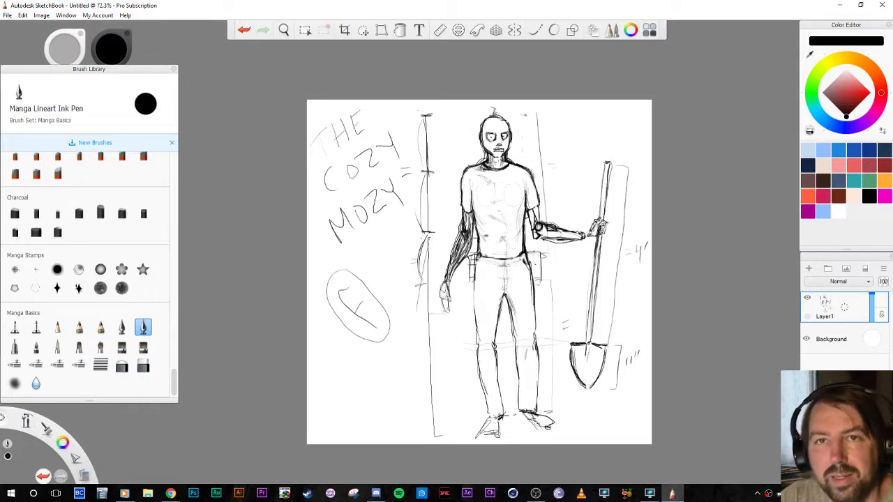